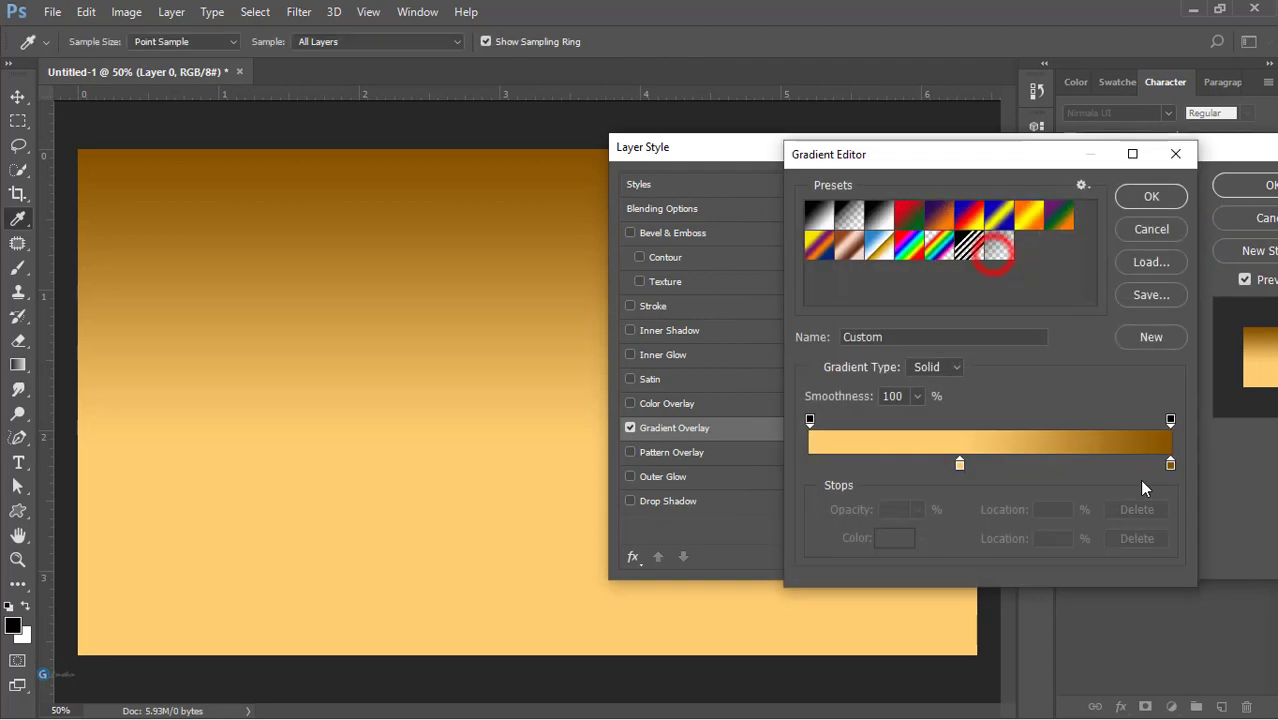
Set the dark end stop of the background's gradient overlay to reddish brown #883d00 and lock Layer 0
double_click(1170, 463)
left_click(1033, 479)
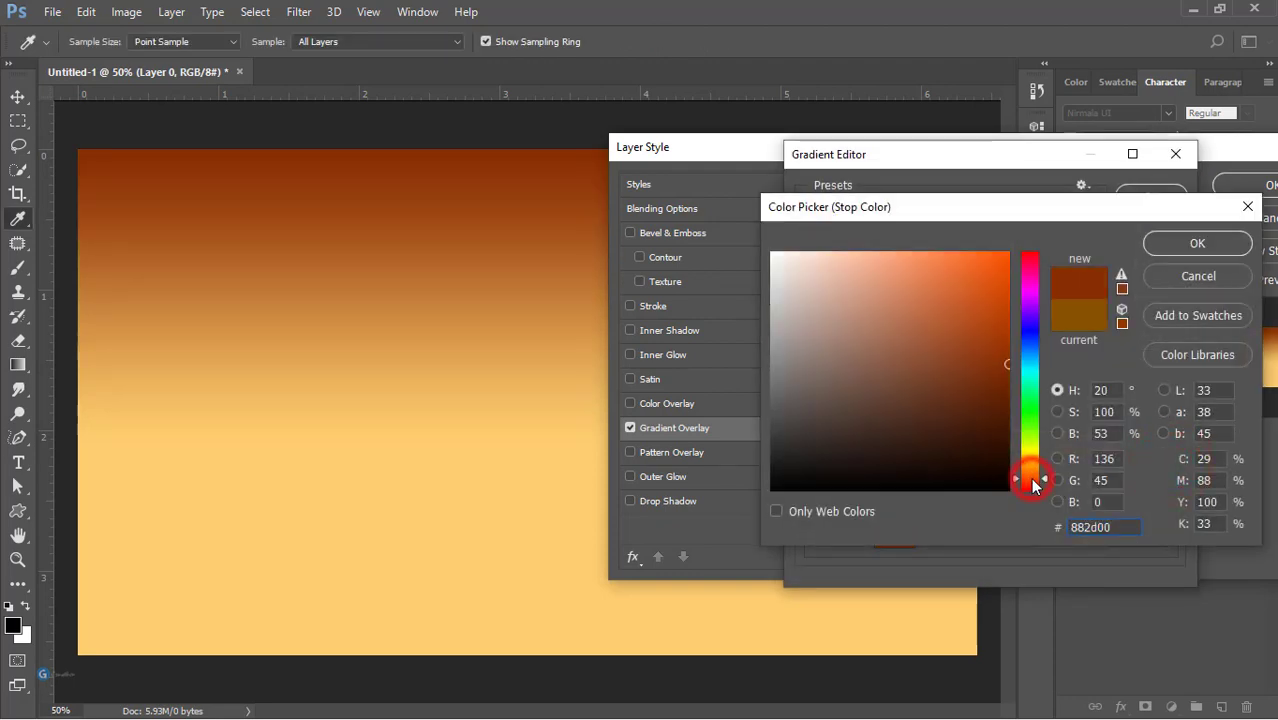
left_click_drag(1033, 475, 1034, 474)
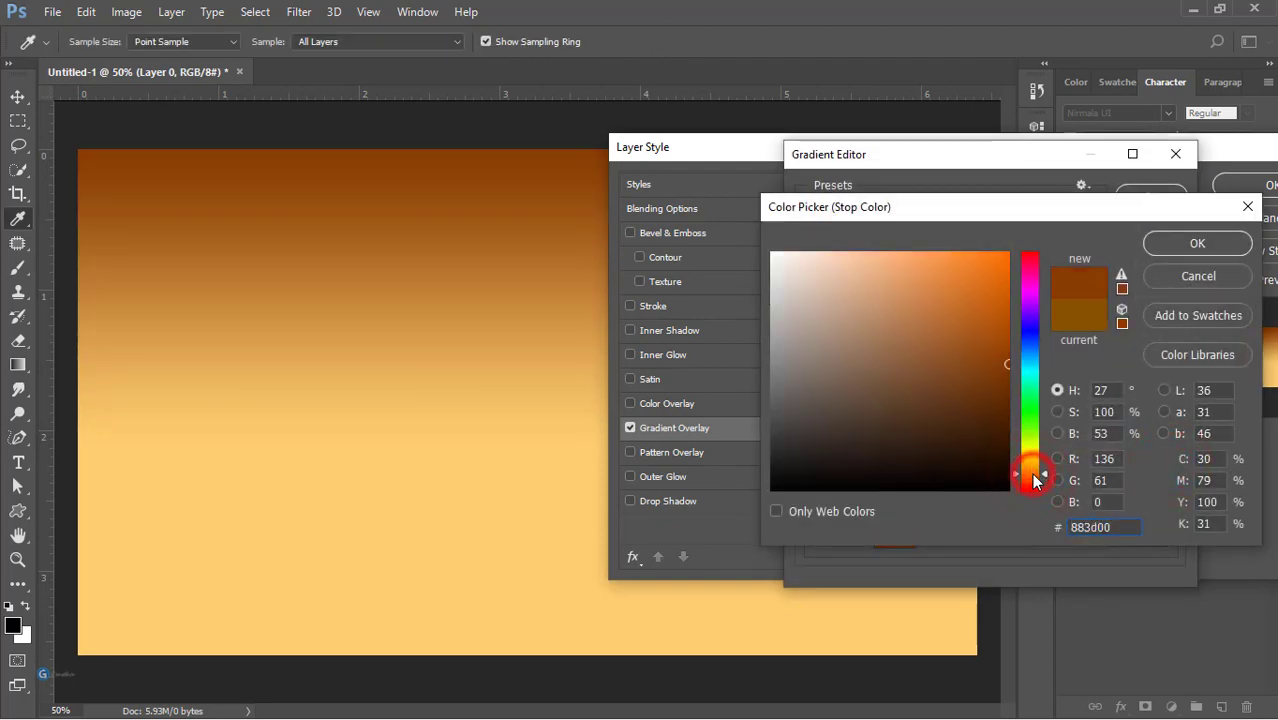
left_click(1197, 244)
left_click(1151, 193)
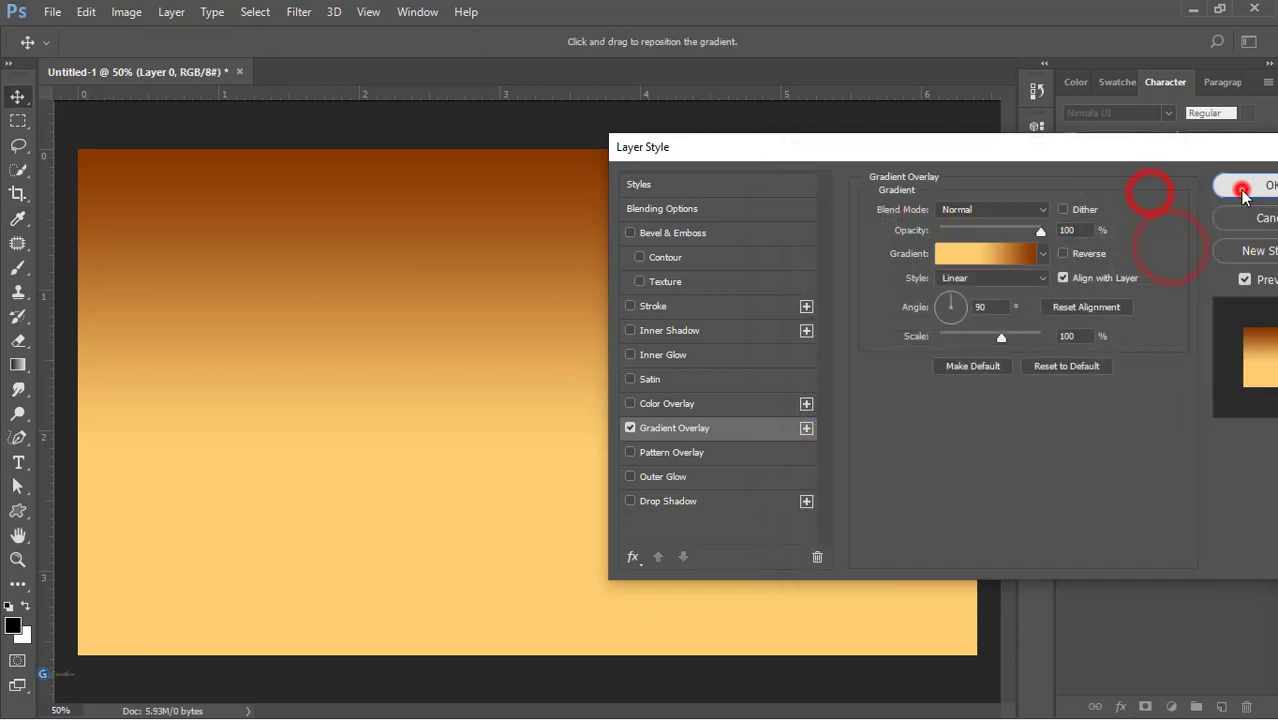
left_click(1244, 186)
key("v")
left_click(1180, 401)
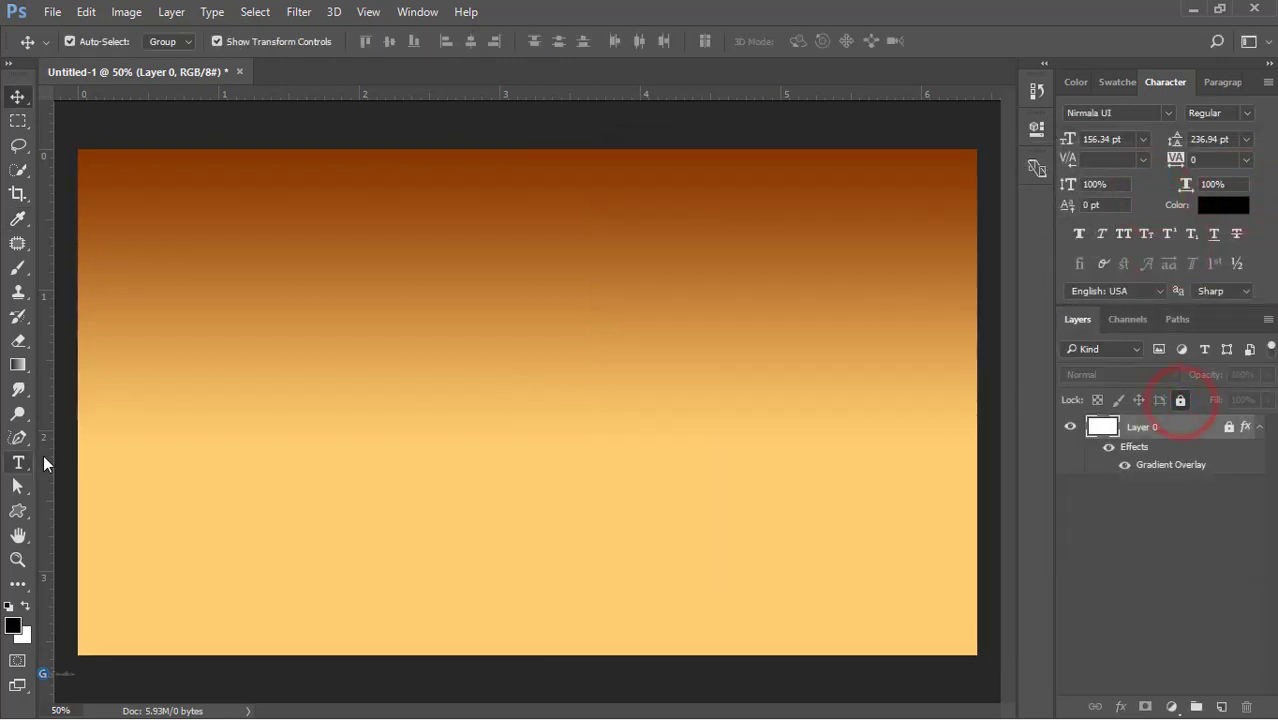
With the Pen tool in Shape mode and a black fill, trace a mountain's uneven left slope up to its peak
left_click(18, 438)
left_click(64, 436)
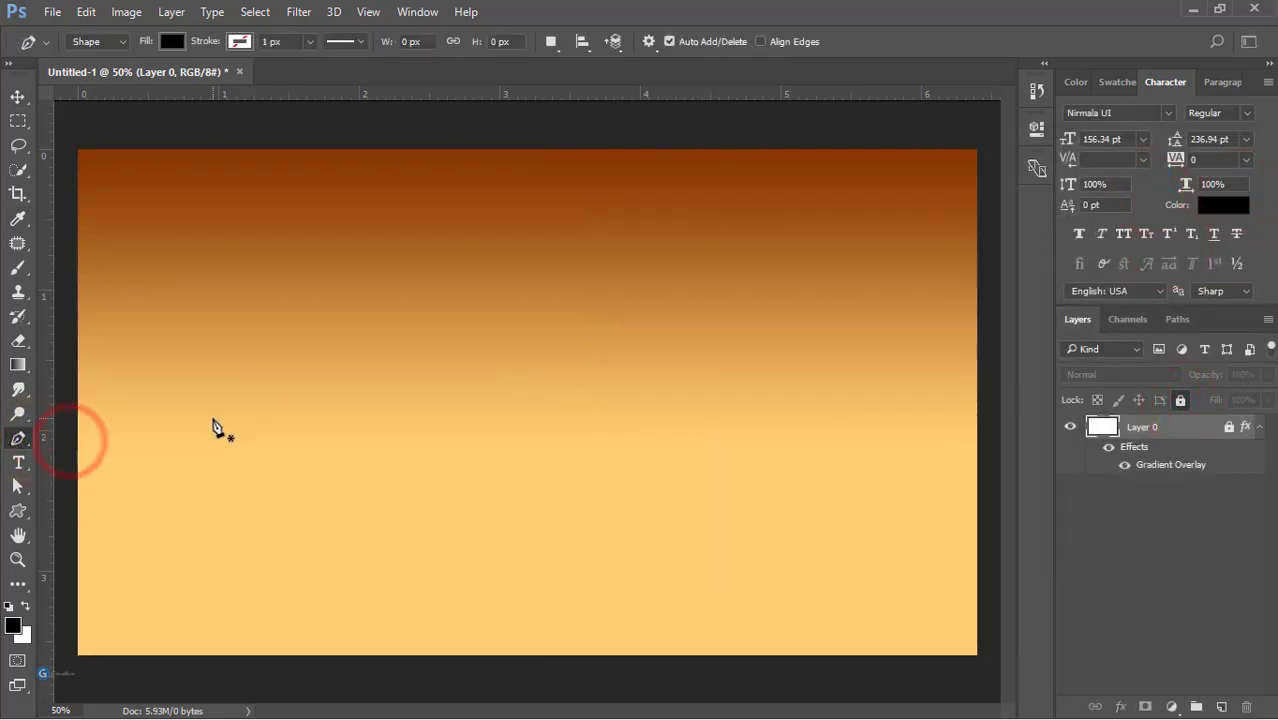
left_click(213, 418)
left_click(254, 395)
left_click(280, 384)
left_click(299, 372)
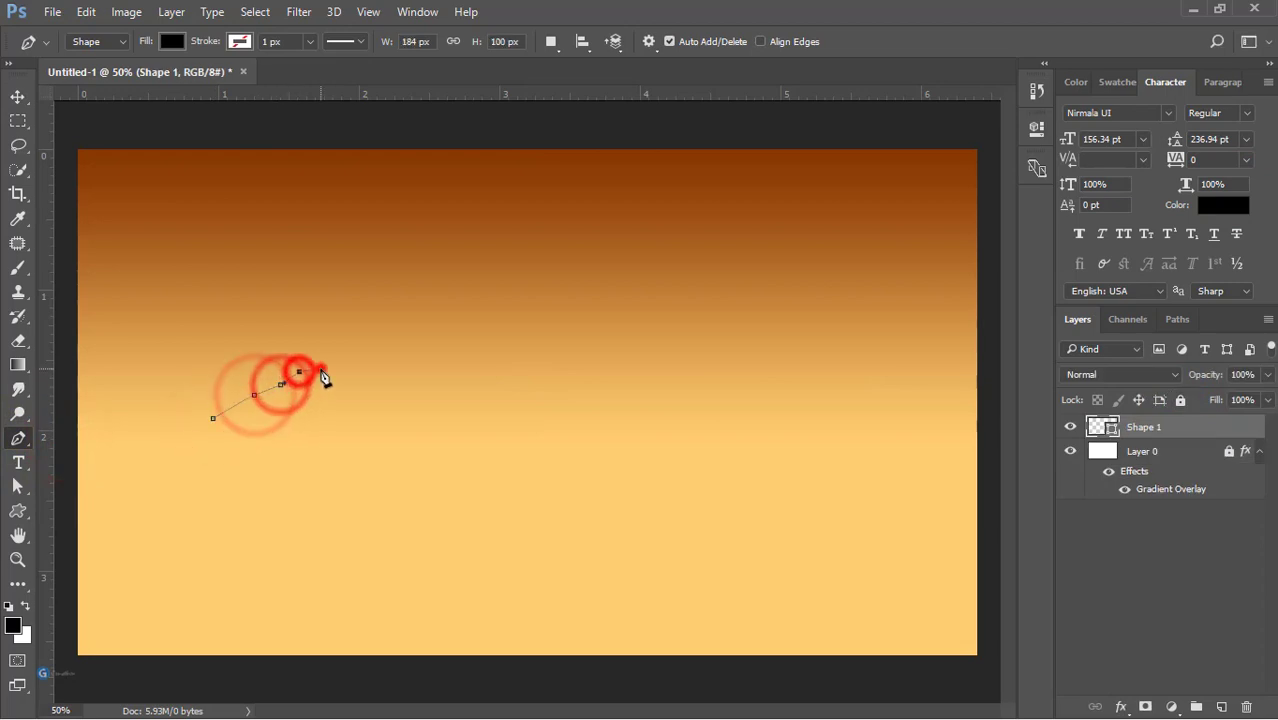
left_click(321, 368)
left_click(337, 353)
left_click(354, 340)
left_click(377, 340)
left_click(421, 315)
left_click(454, 293)
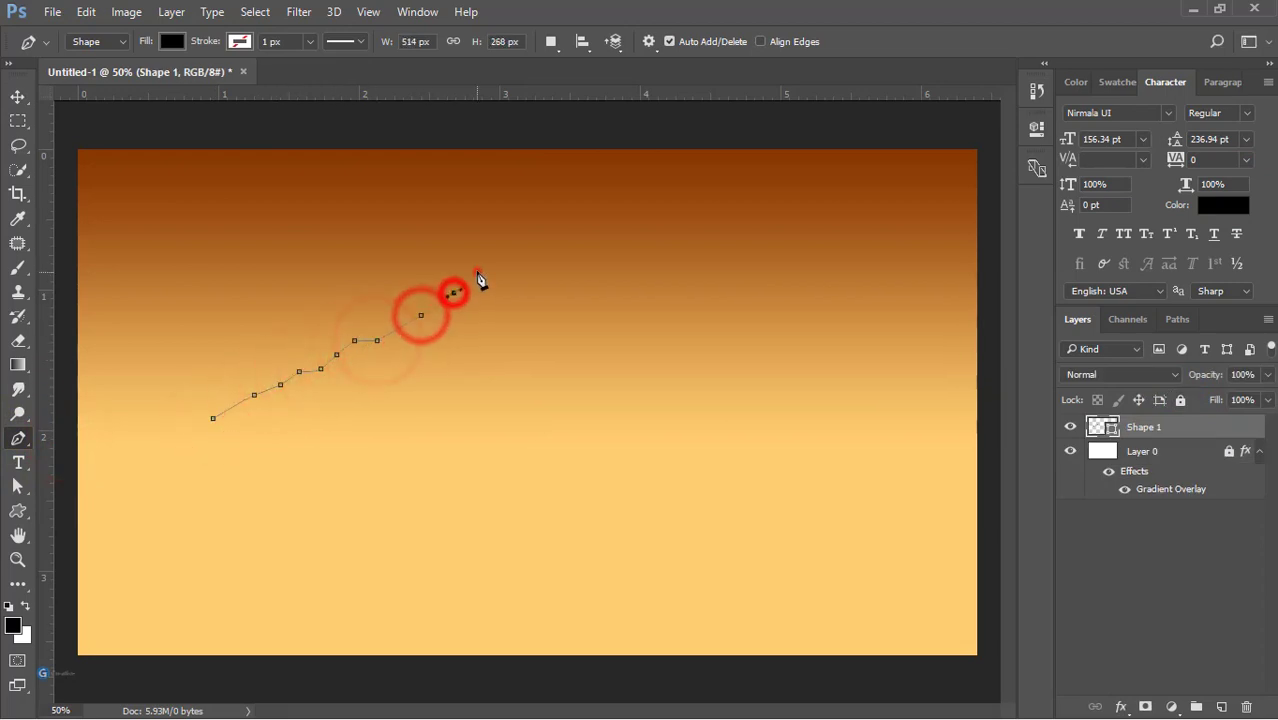
left_click(477, 270)
left_click(495, 261)
Continue the mountain outline from the peak down its uneven right slope to near the canvas's right edge
left_click(508, 272)
left_click(528, 275)
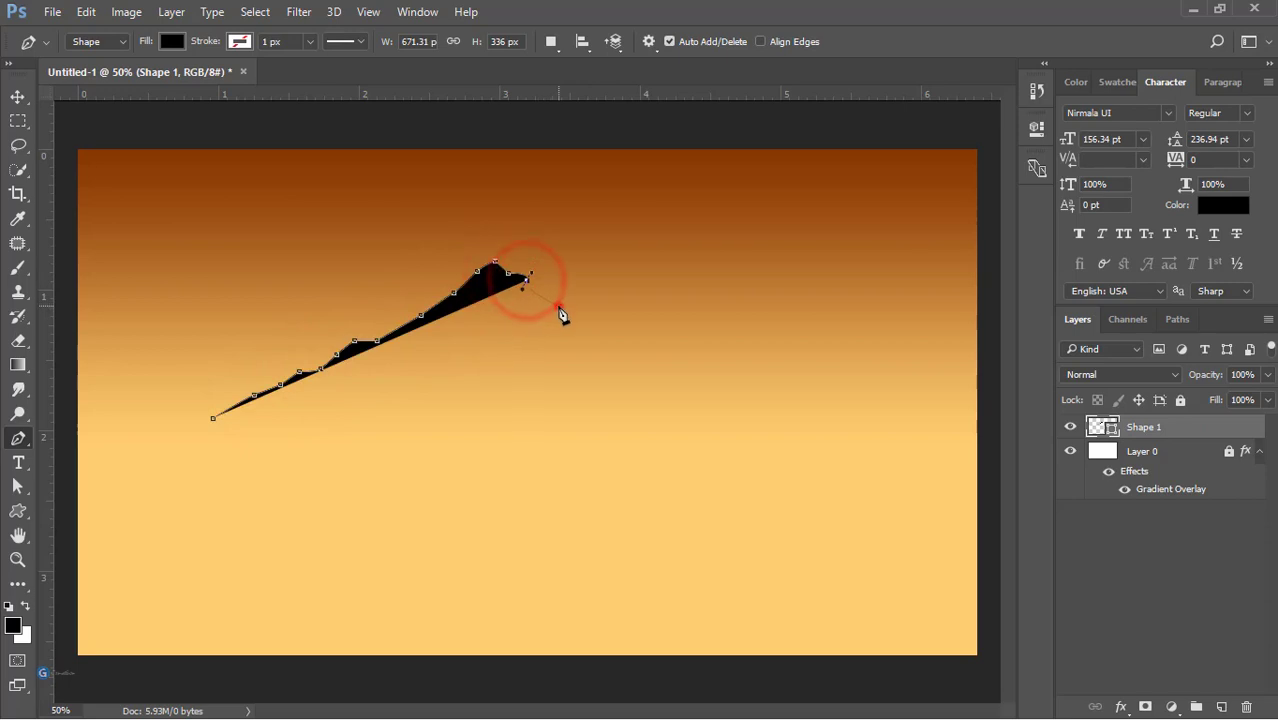
left_click(584, 323)
left_click(604, 325)
left_click(622, 343)
left_click(627, 359)
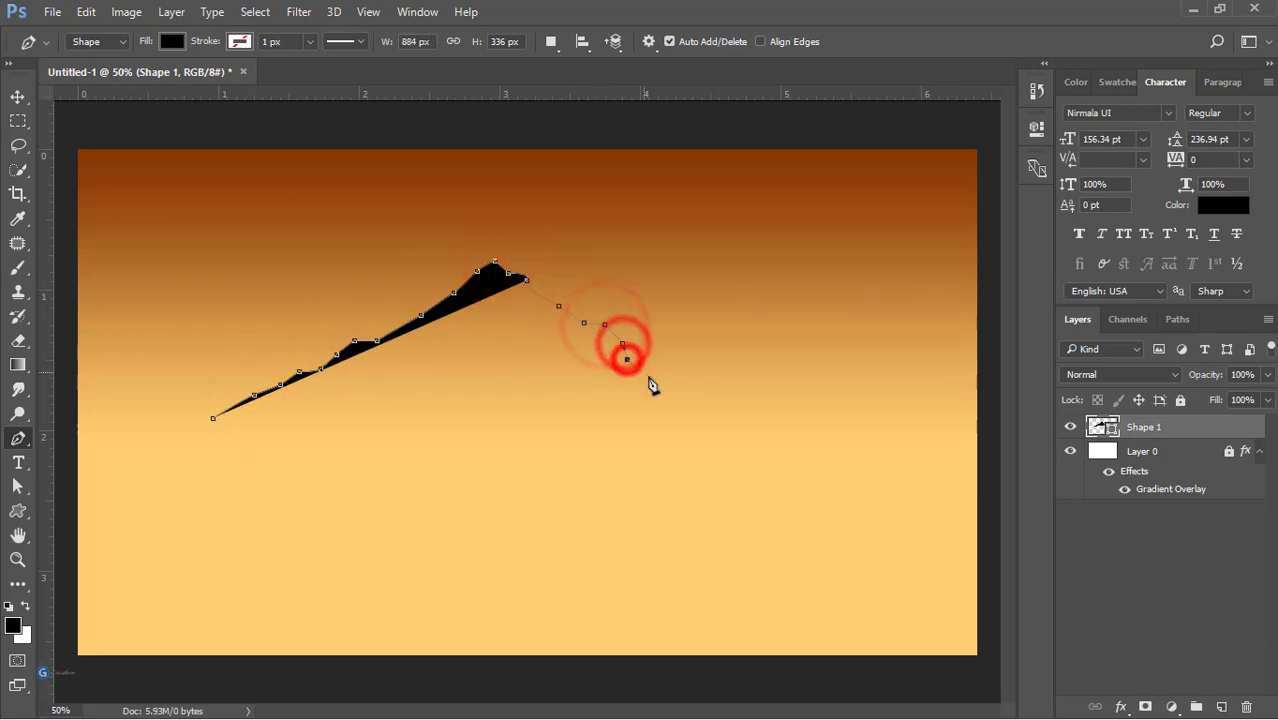
left_click(651, 378)
left_click(673, 388)
left_click(714, 403)
left_click(751, 415)
left_click(777, 428)
left_click(815, 442)
left_click(855, 449)
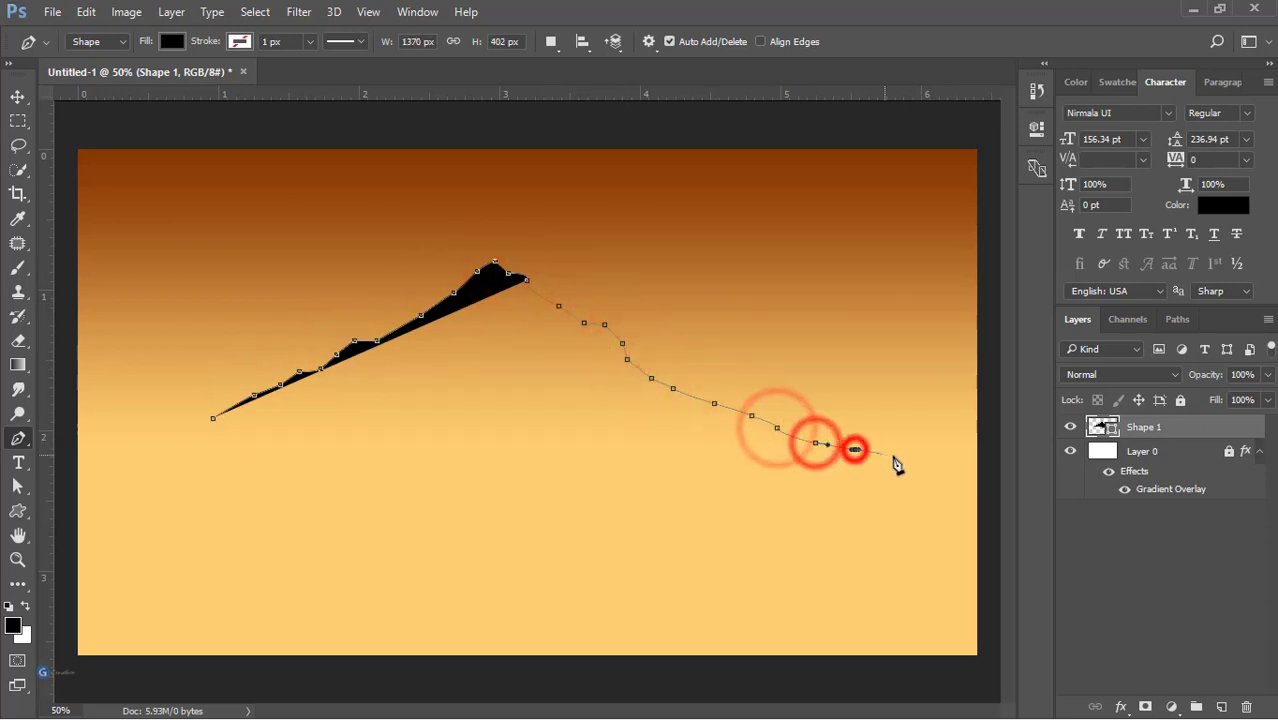
left_click(917, 458)
left_click(944, 469)
Close the mountain outline with a nearly flat base and a short slope at its left foot
left_click(100, 482)
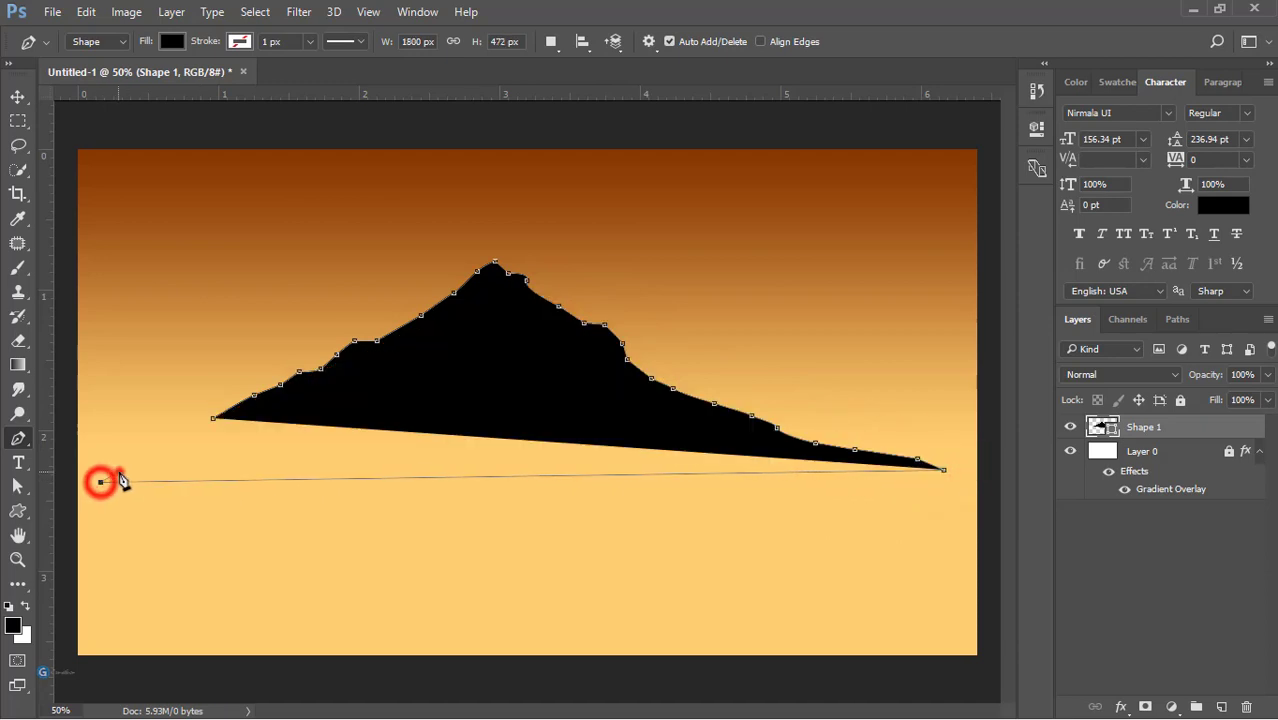
left_click(119, 471)
left_click(156, 459)
left_click(173, 440)
left_click(198, 424)
left_click(213, 418)
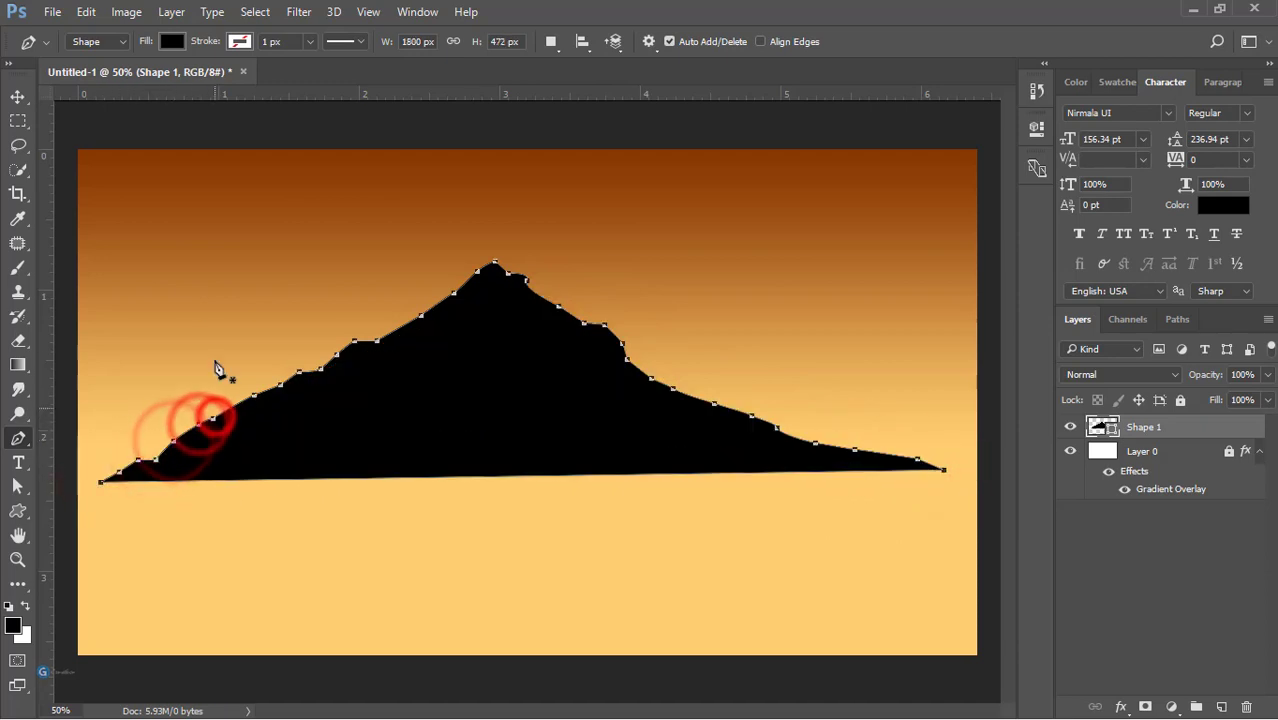
Smooth the mountain's outline by adjusting anchor points at its left foot and right slope, and shift it slightly up and left
left_click(18, 97)
left_click(148, 176)
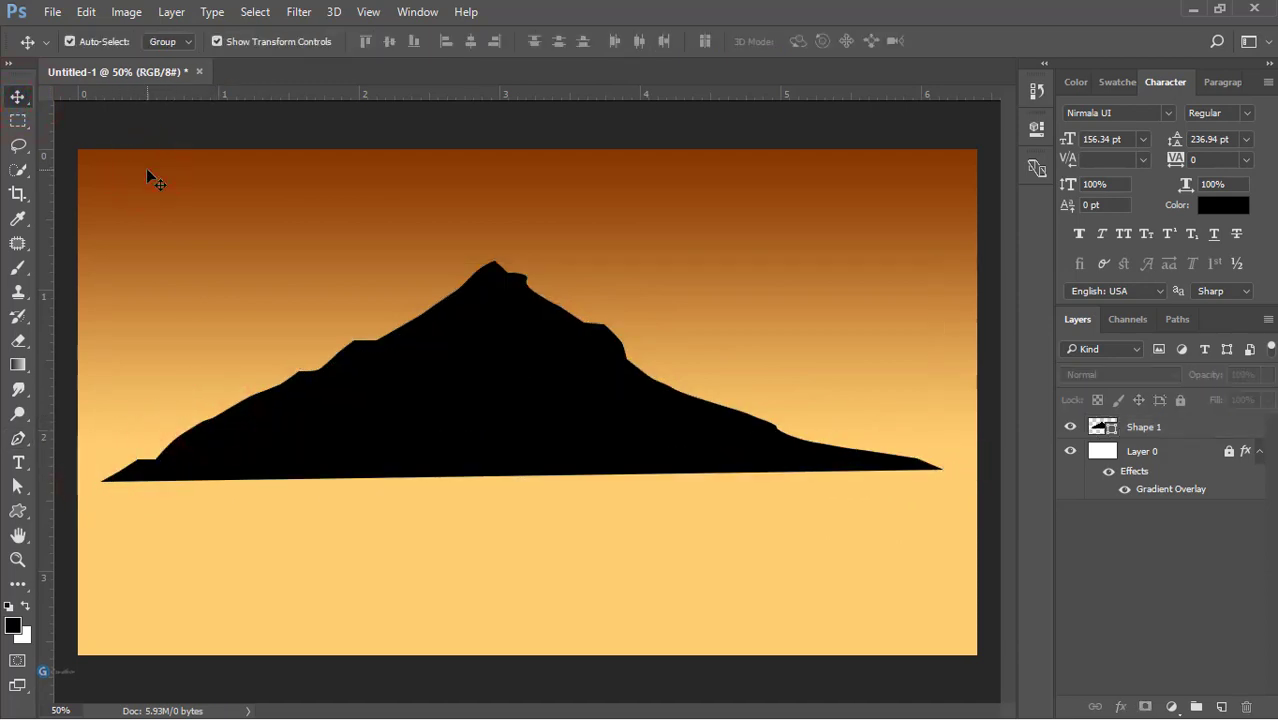
left_click(434, 331)
left_click(18, 484)
left_click(158, 468)
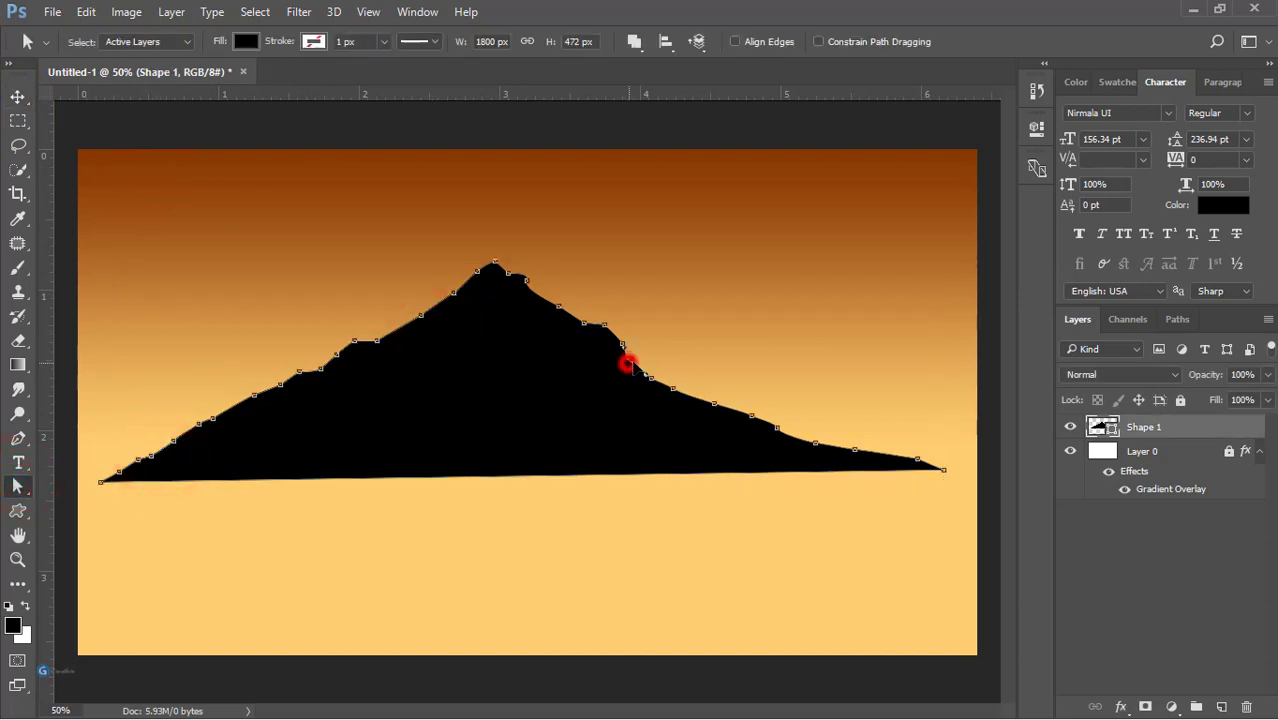
left_click(582, 318)
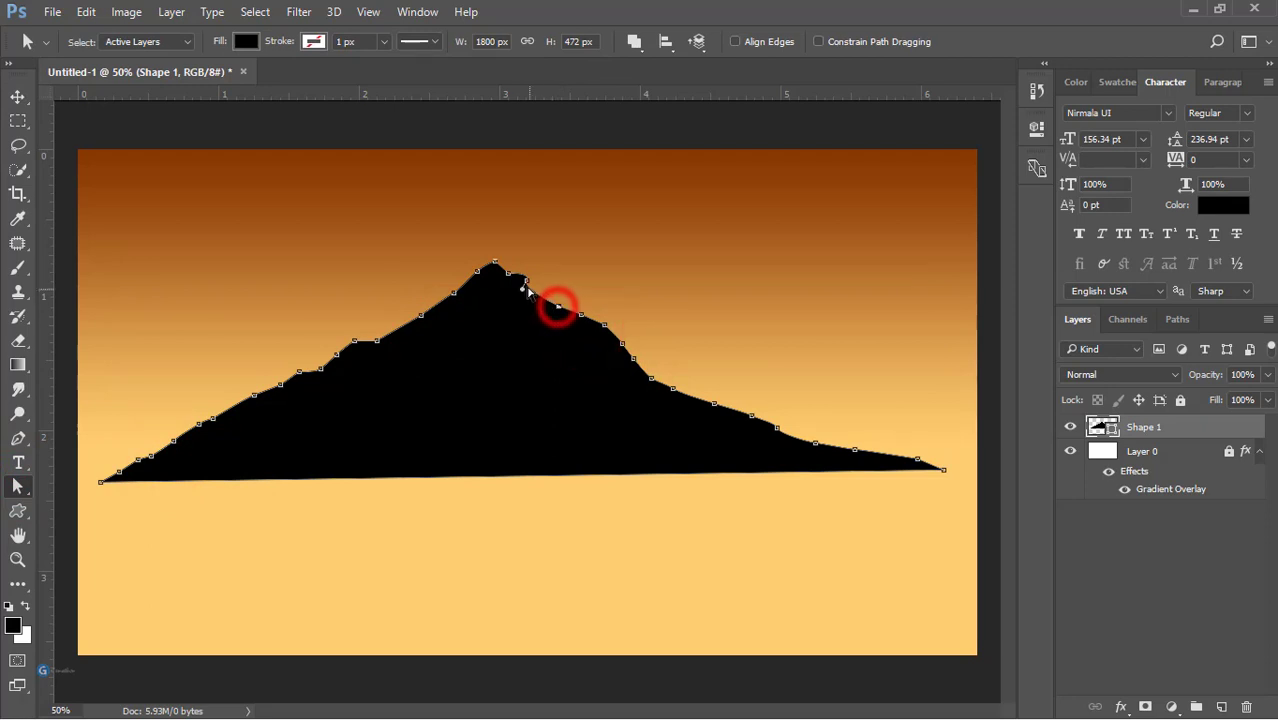
left_click(558, 244)
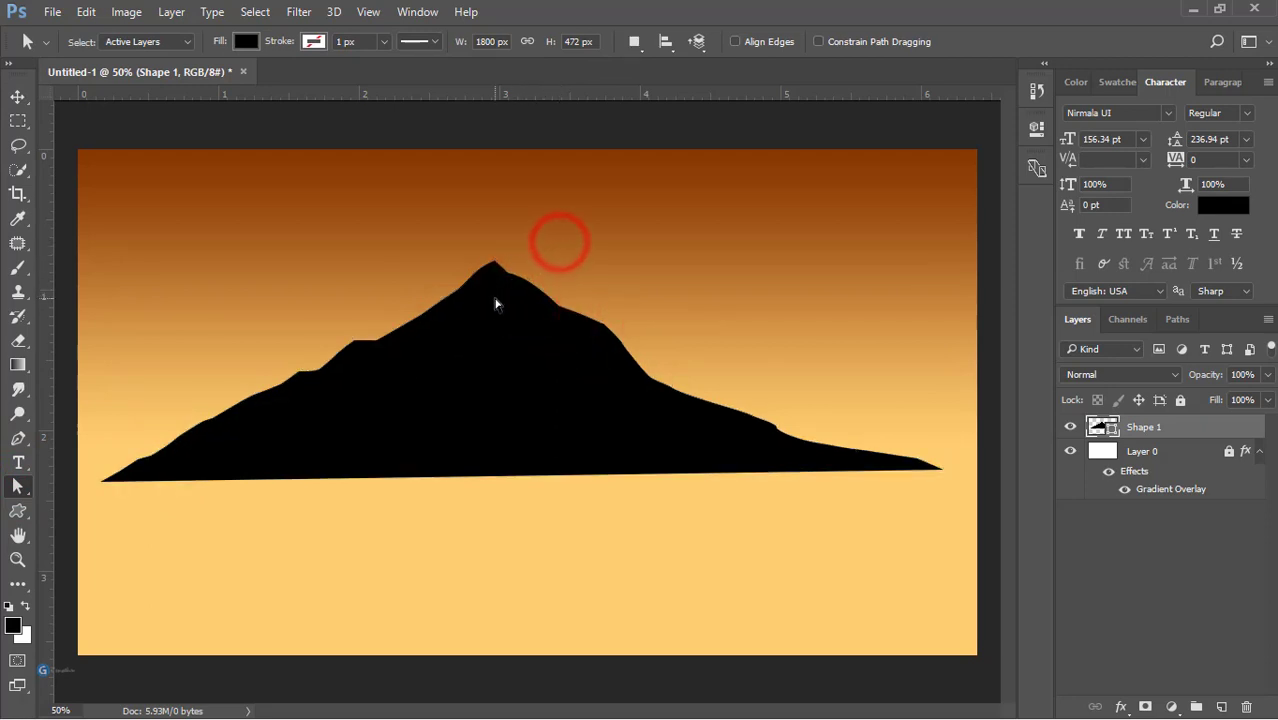
left_click(18, 97)
left_click_drag(624, 382, 600, 372)
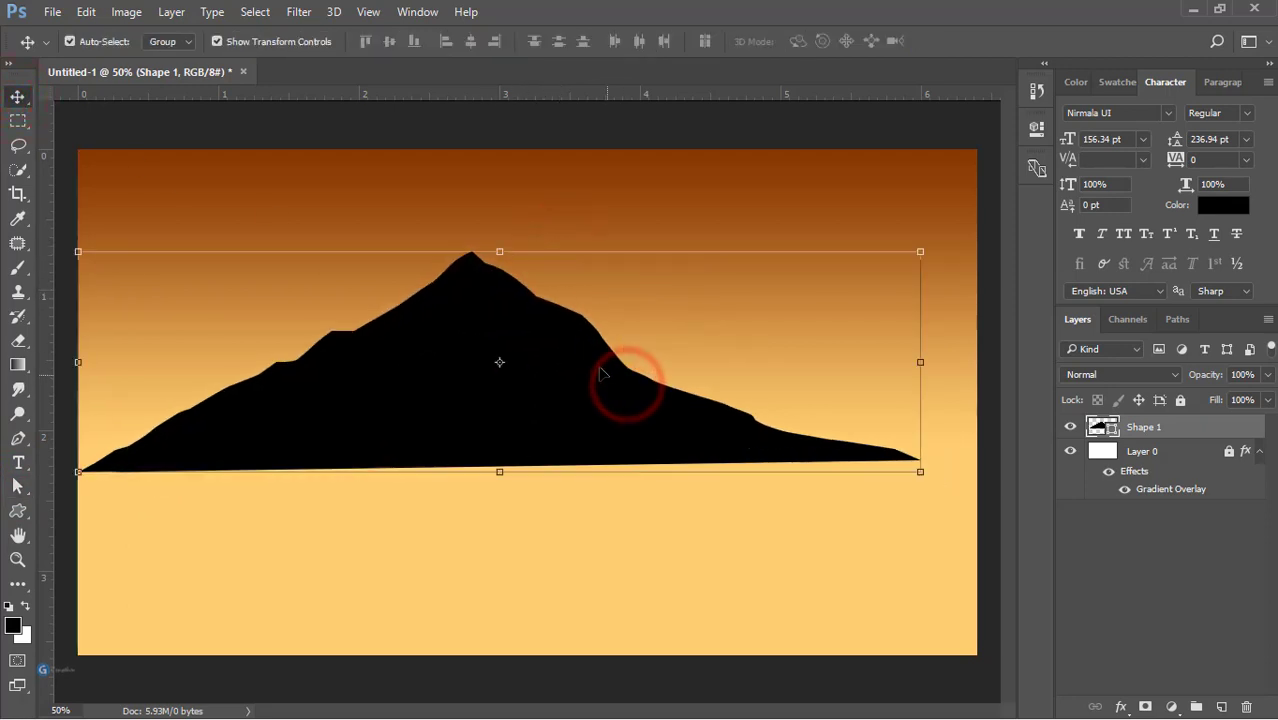
Recolor the mountain dark brown #563d1e and shift it slightly down and right
double_click(1102, 426)
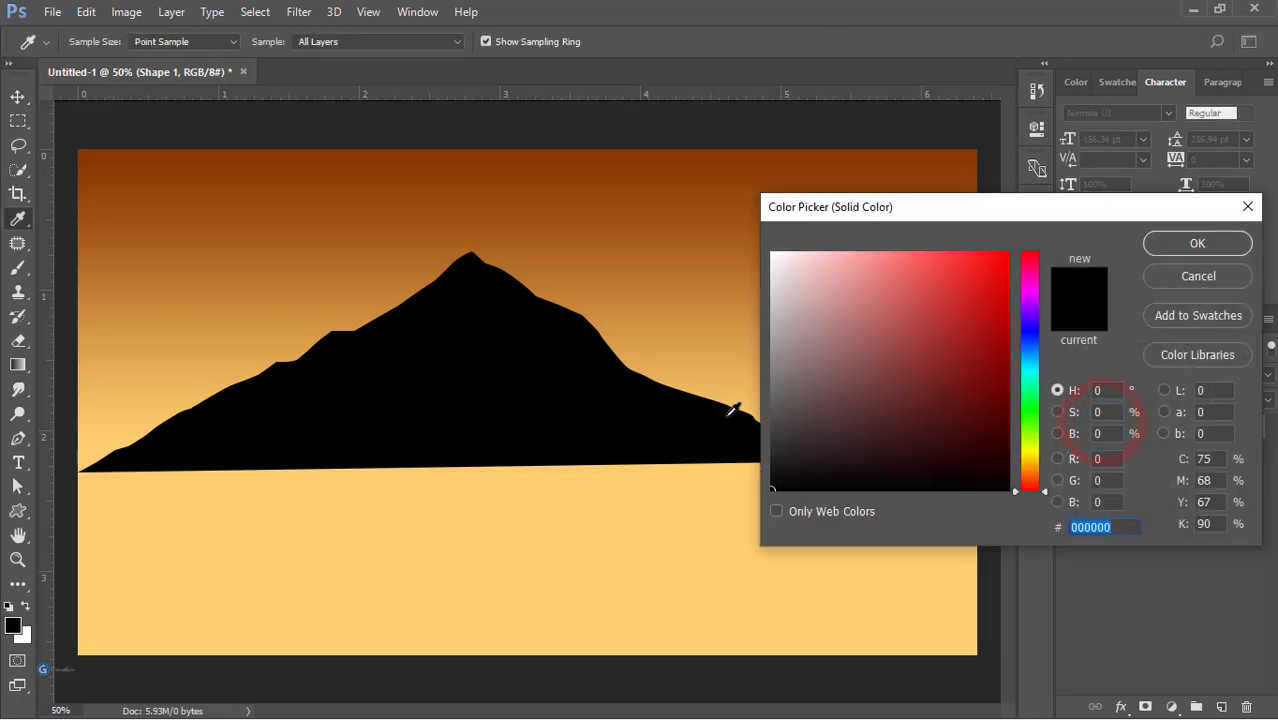
left_click(670, 306)
left_click(958, 377)
left_click(995, 394)
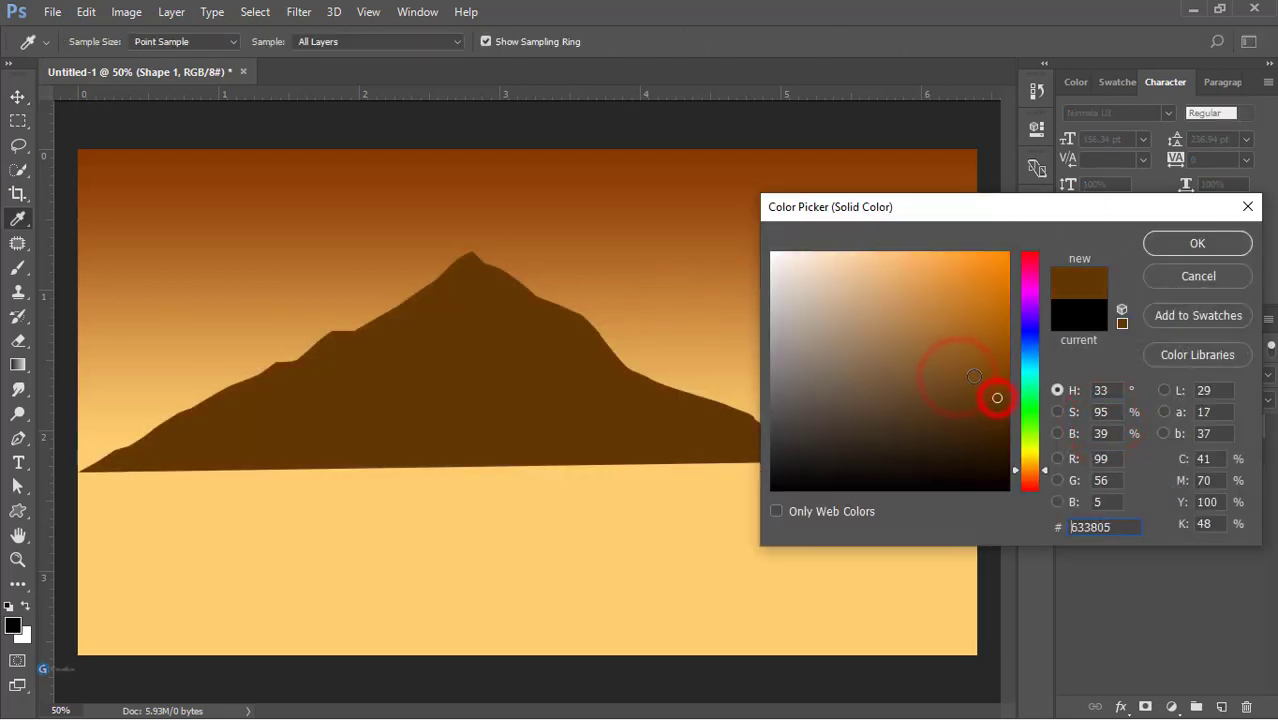
left_click(962, 362)
left_click(889, 398)
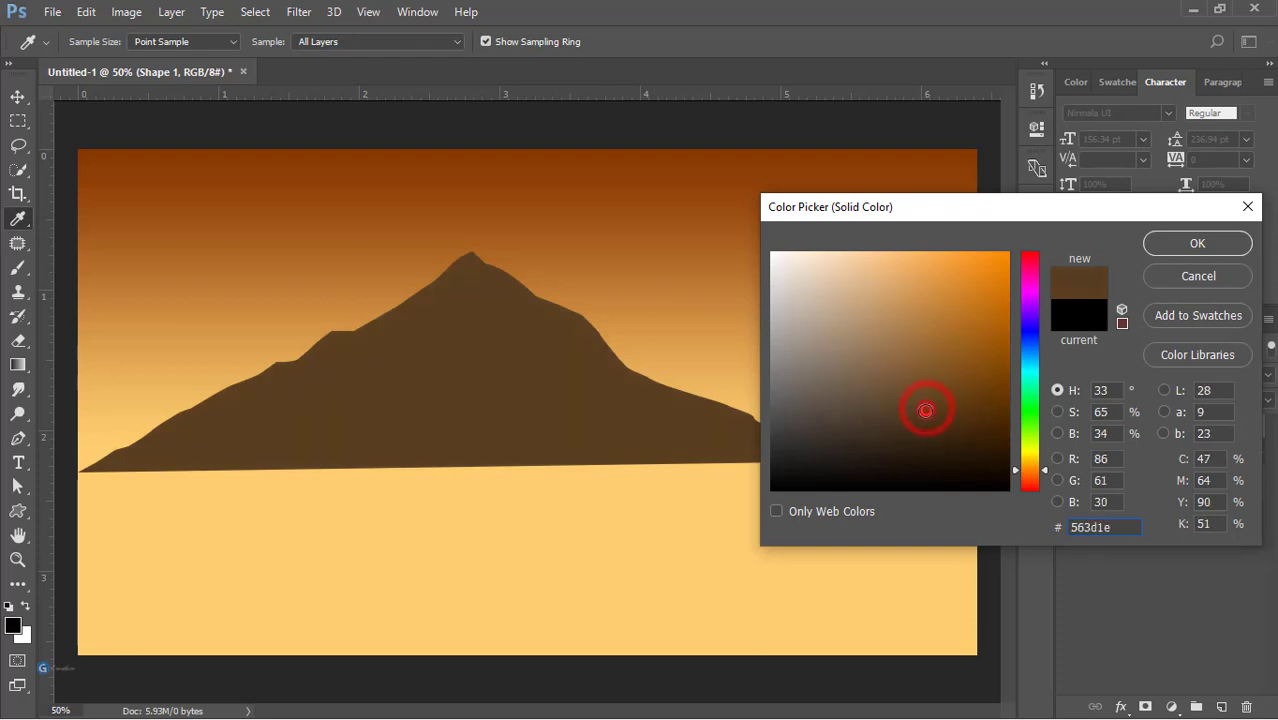
left_click(1160, 243)
left_click_drag(570, 346, 588, 366)
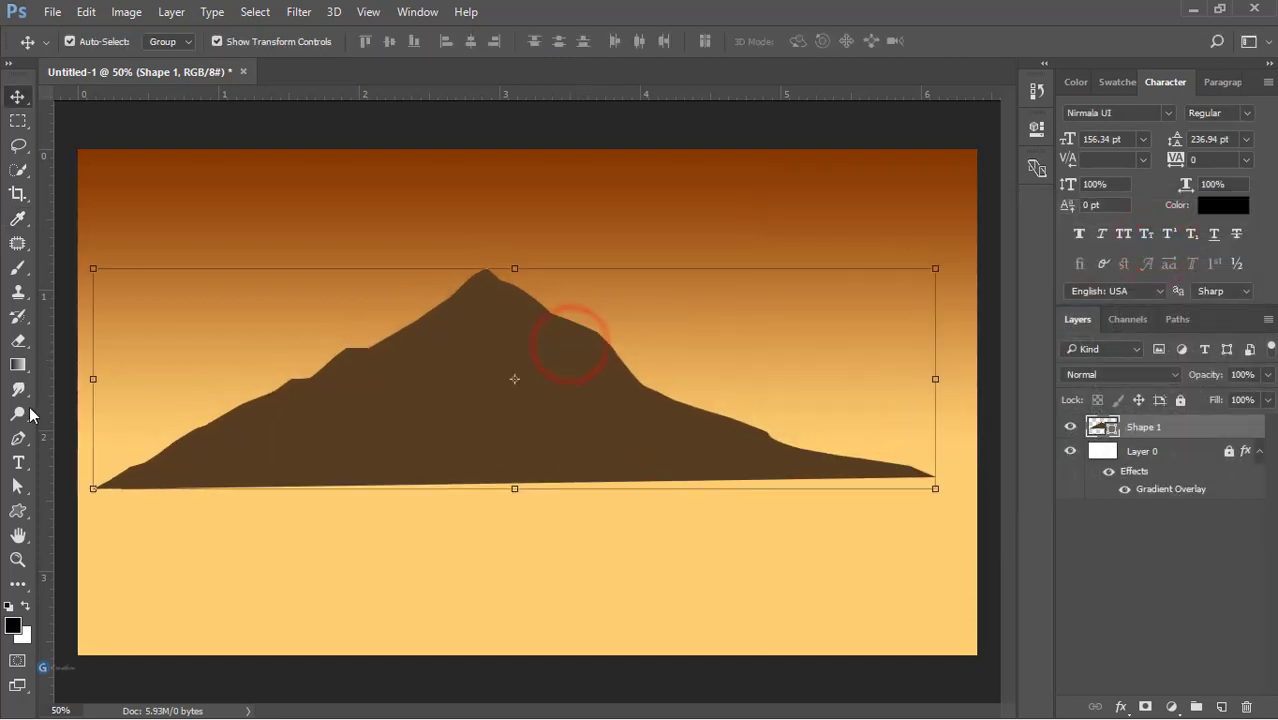
Start a second pen shape, tracing a jagged zigzag ridge from the mountain's peak down to its base
left_click(17, 437)
left_click(485, 271)
left_click(461, 325)
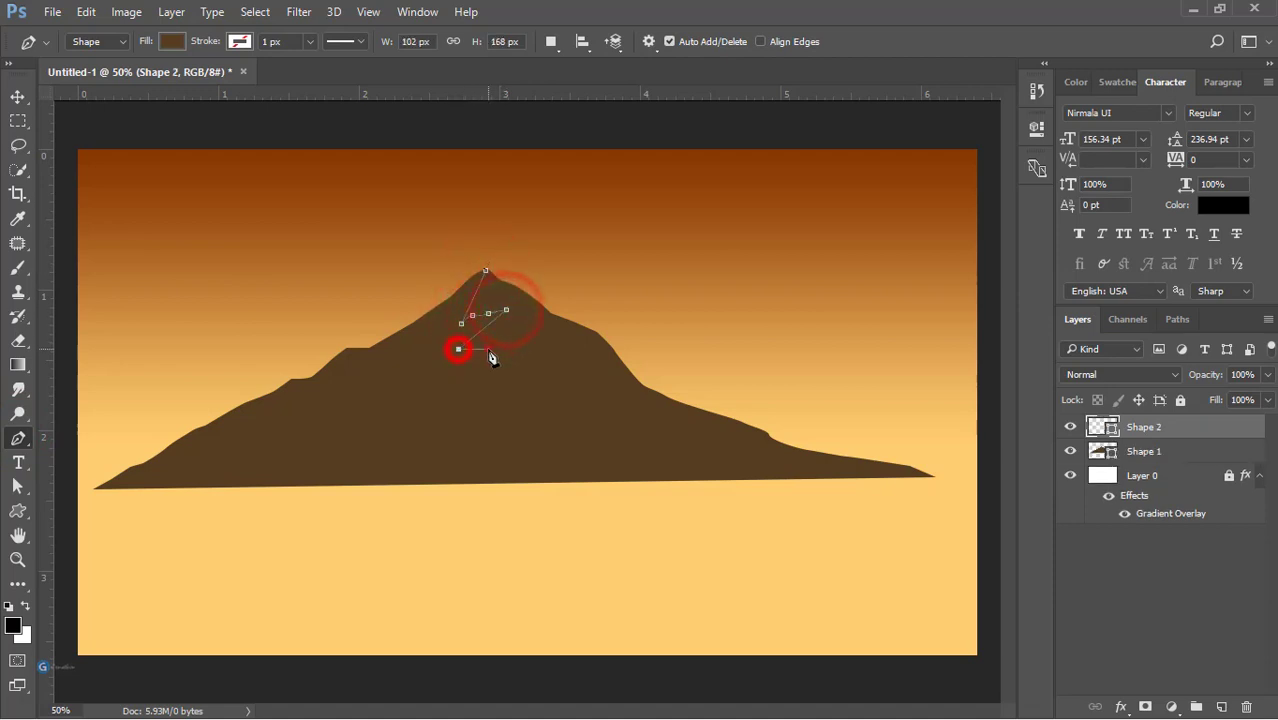
scroll(470, 342, "up", 3)
key("ctrl+alt+z")
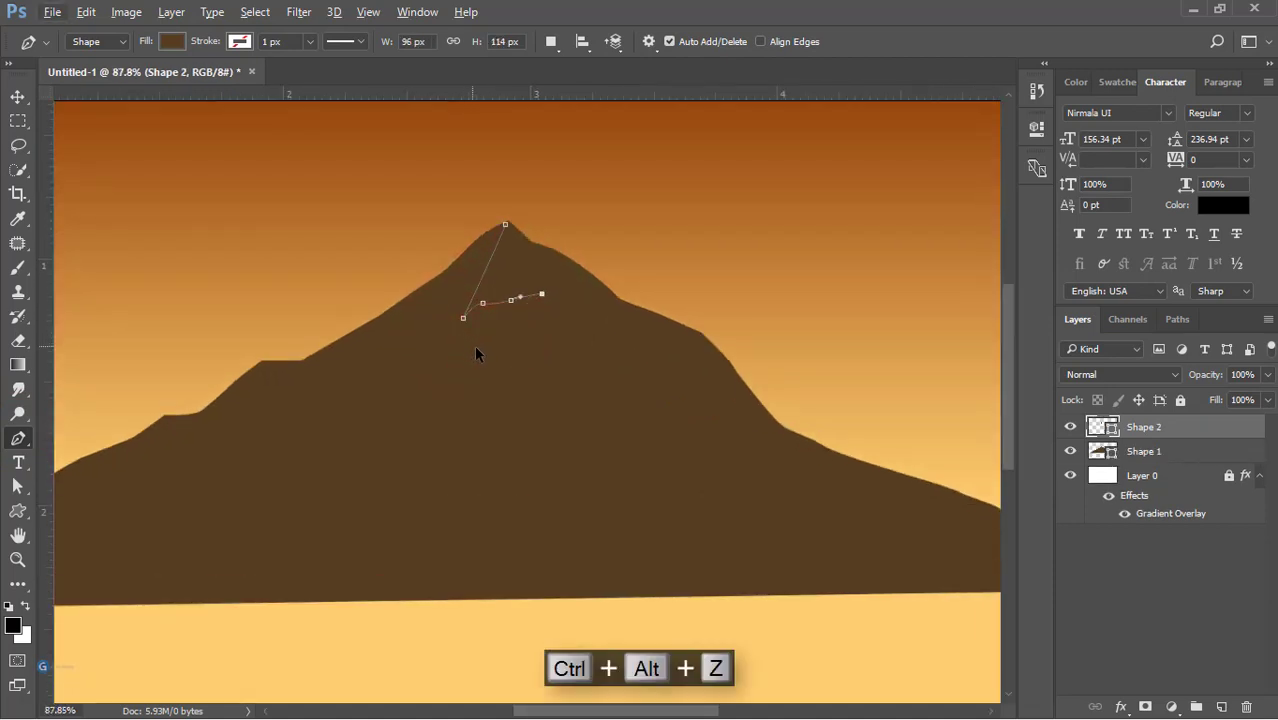
left_click(534, 316)
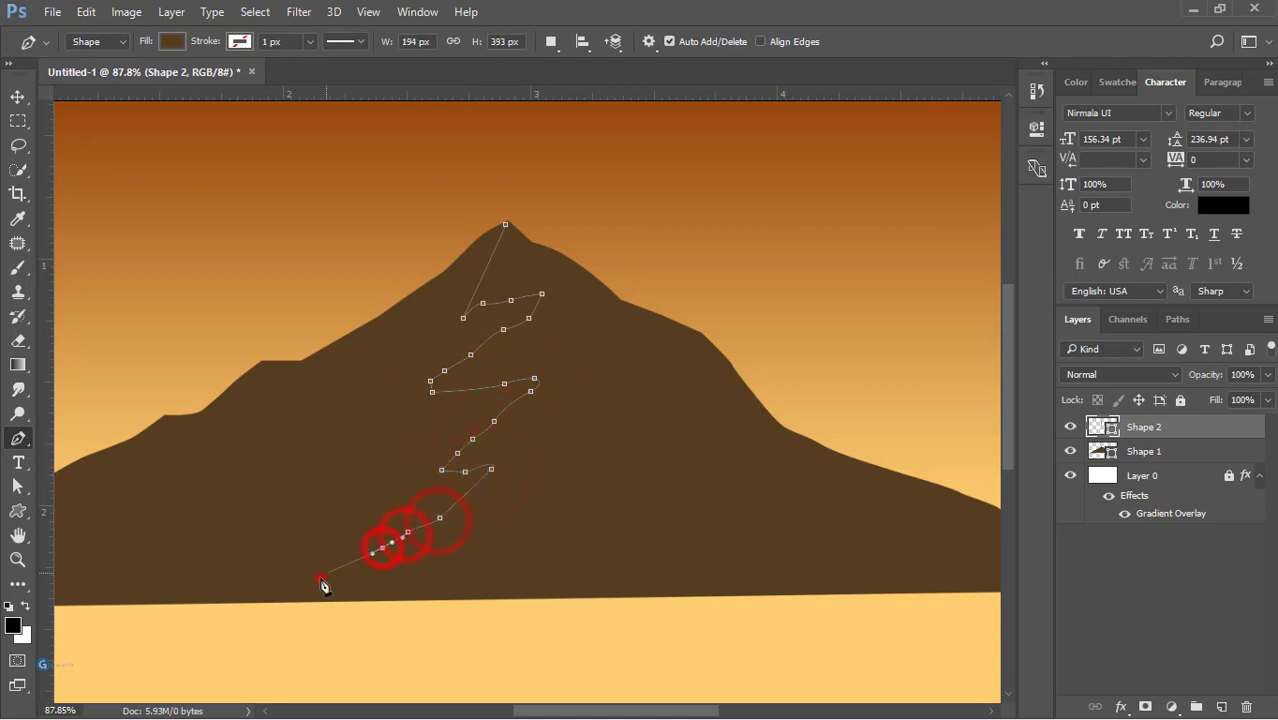
Close the ridge shape around the mountain's left side and clip it to the mountain layer
scroll(245, 629, "down", 5)
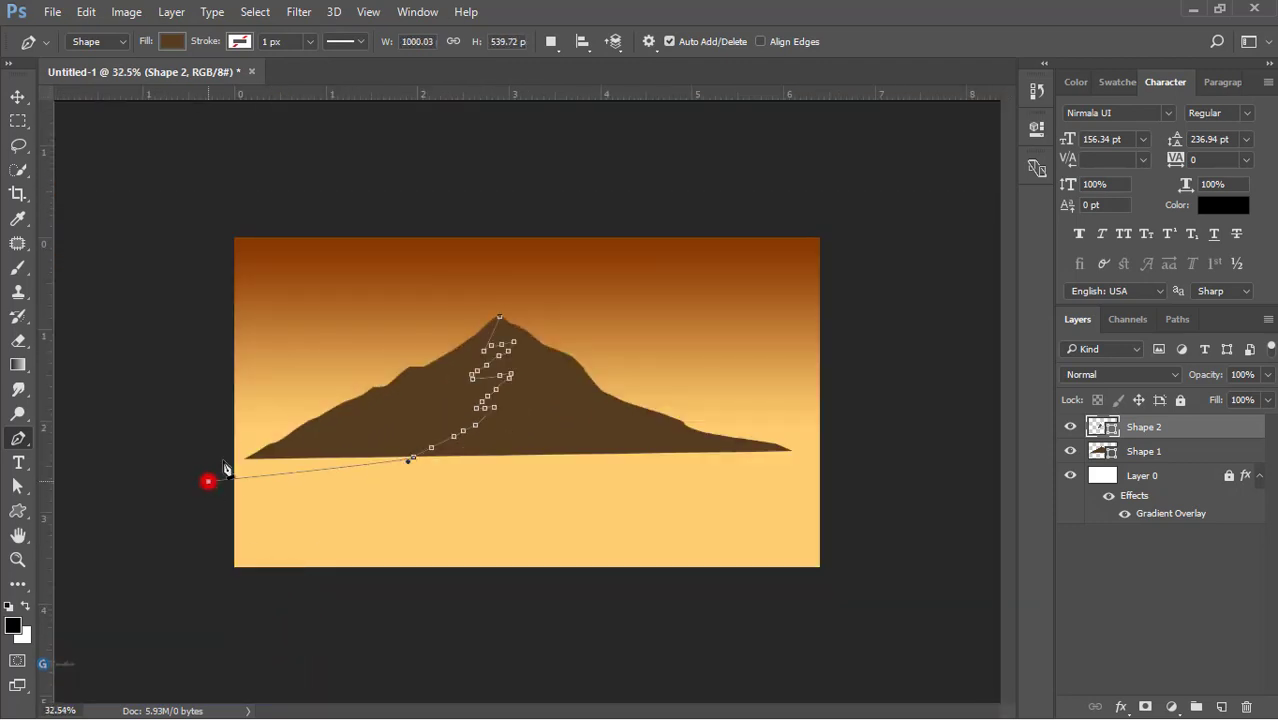
left_click(263, 429)
left_click(419, 332)
left_click(475, 312)
left_click(499, 316)
key("ctrl+alt+g")
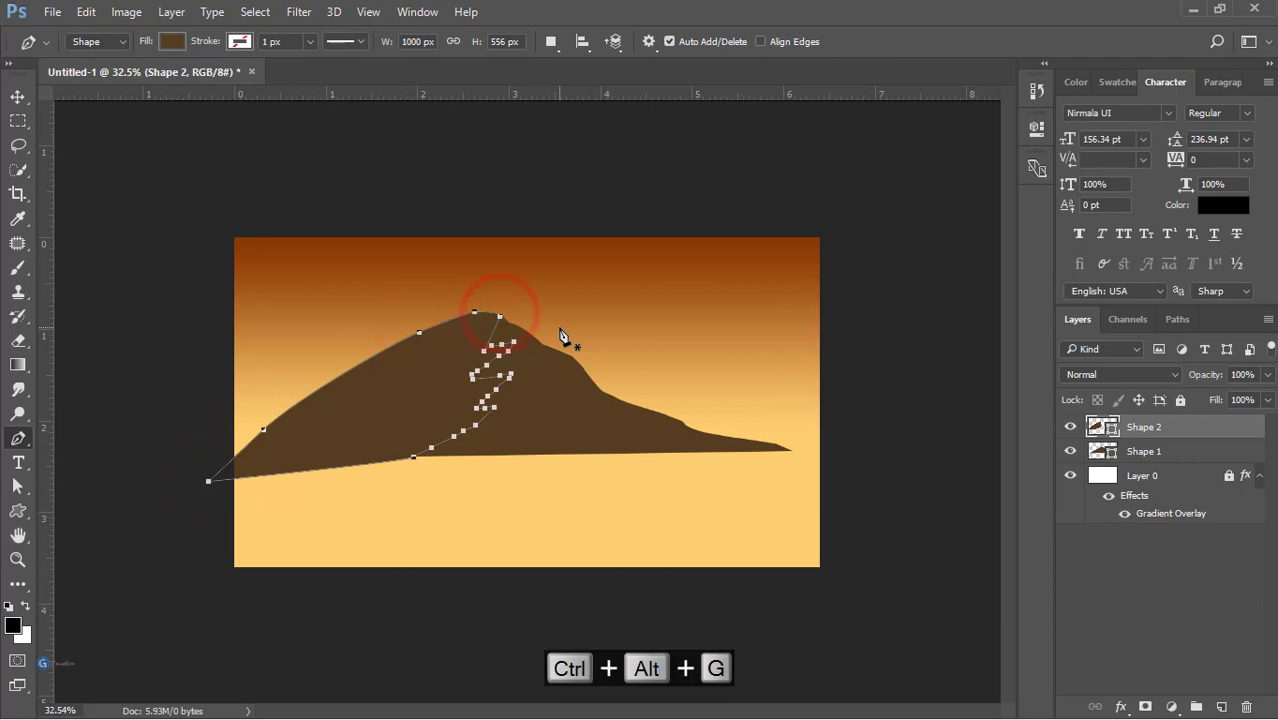
Add a gradient overlay to the clipped ridge shape and set its 41% color stop to pale beige
double_click(1248, 430)
left_click_drag(557, 88, 1007, 140)
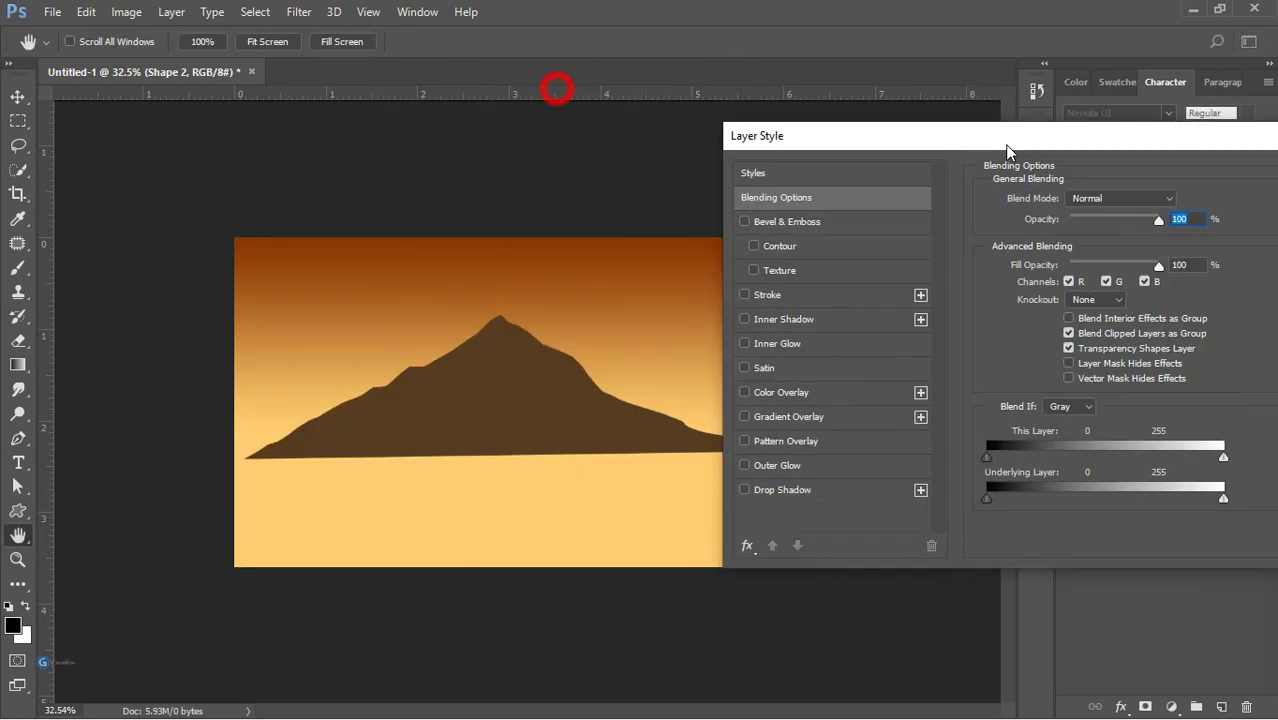
left_click(786, 416)
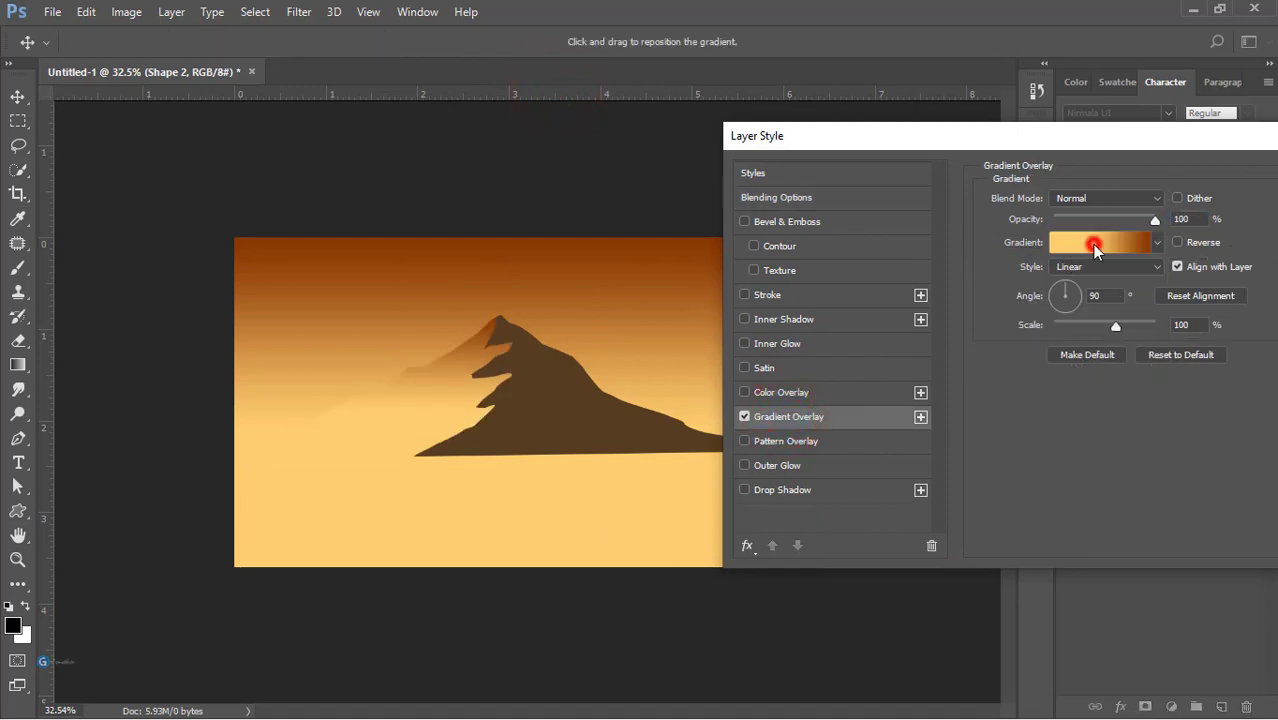
left_click(1094, 245)
double_click(960, 463)
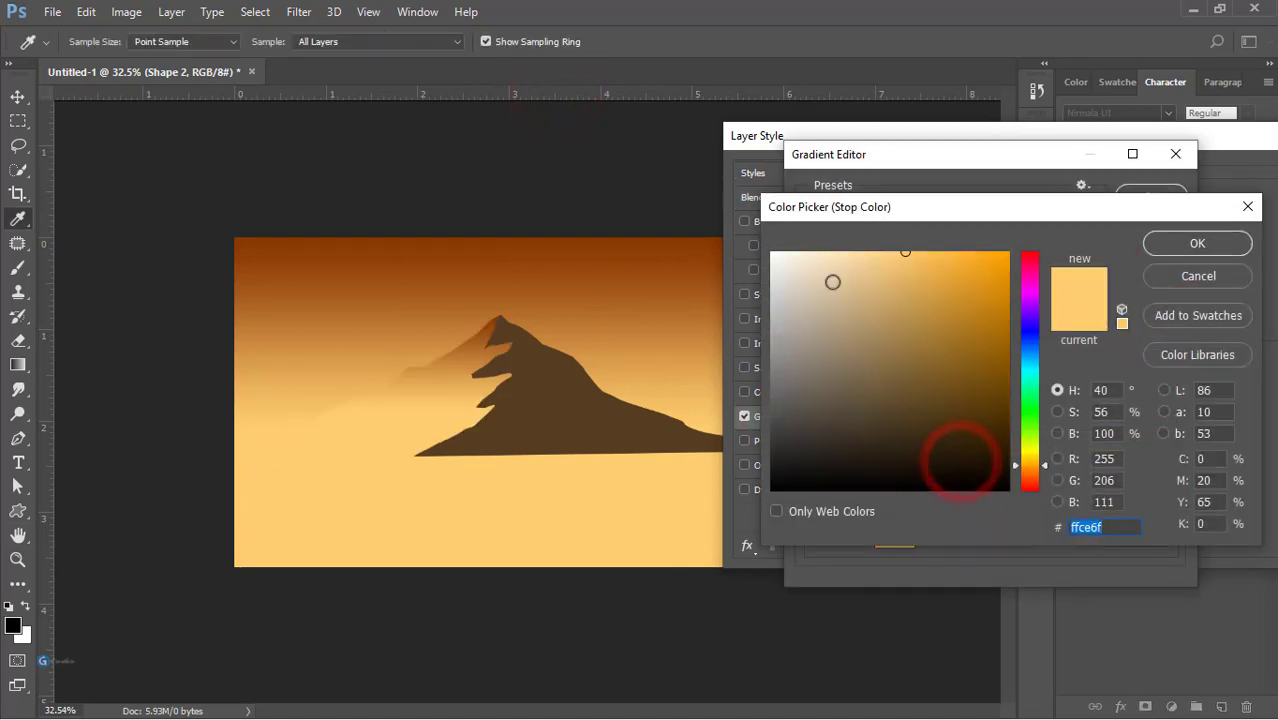
left_click(834, 280)
left_click(1179, 243)
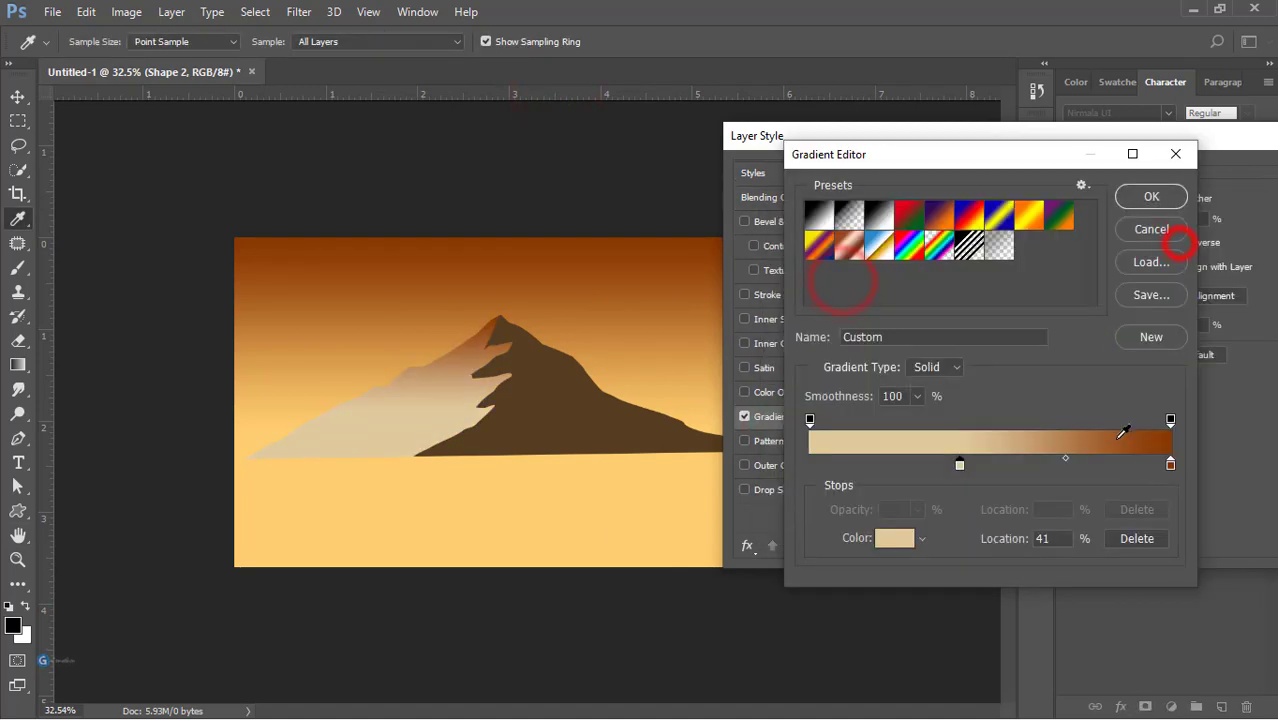
Set the 100% color stop of the ridge's gradient to a bright orange
double_click(1170, 464)
left_click(414, 331)
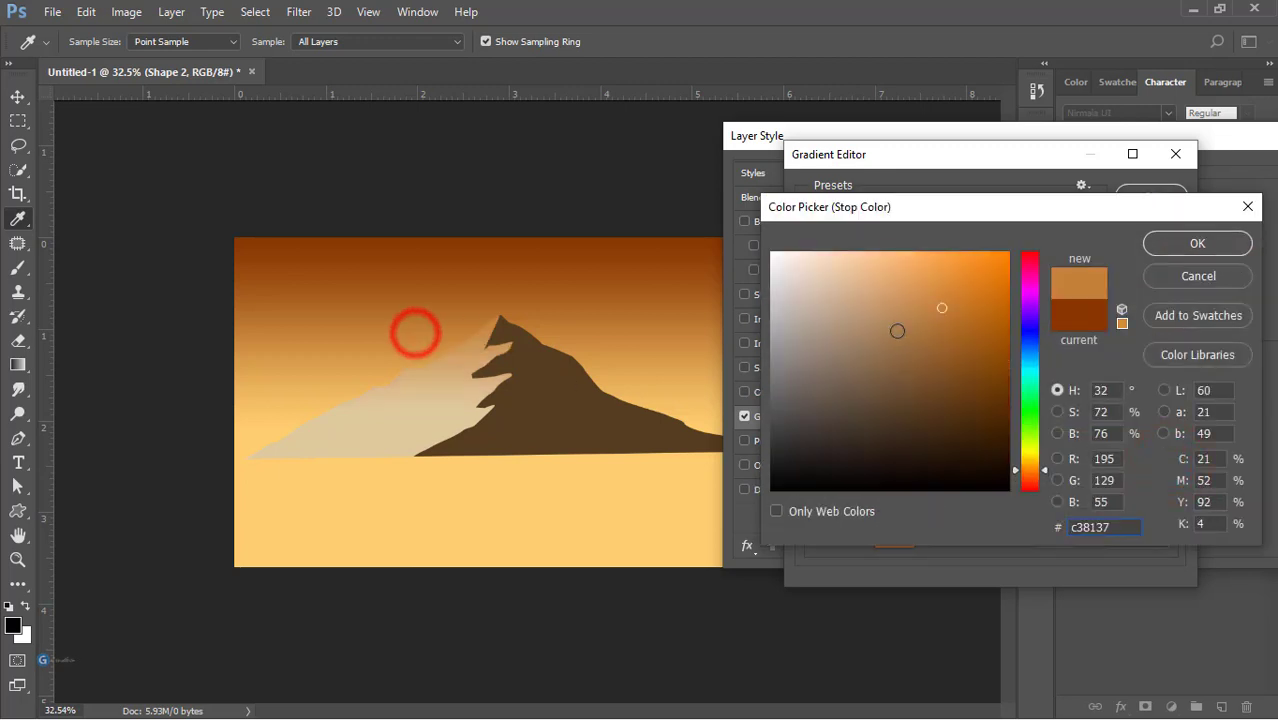
left_click(865, 268)
left_click(881, 258)
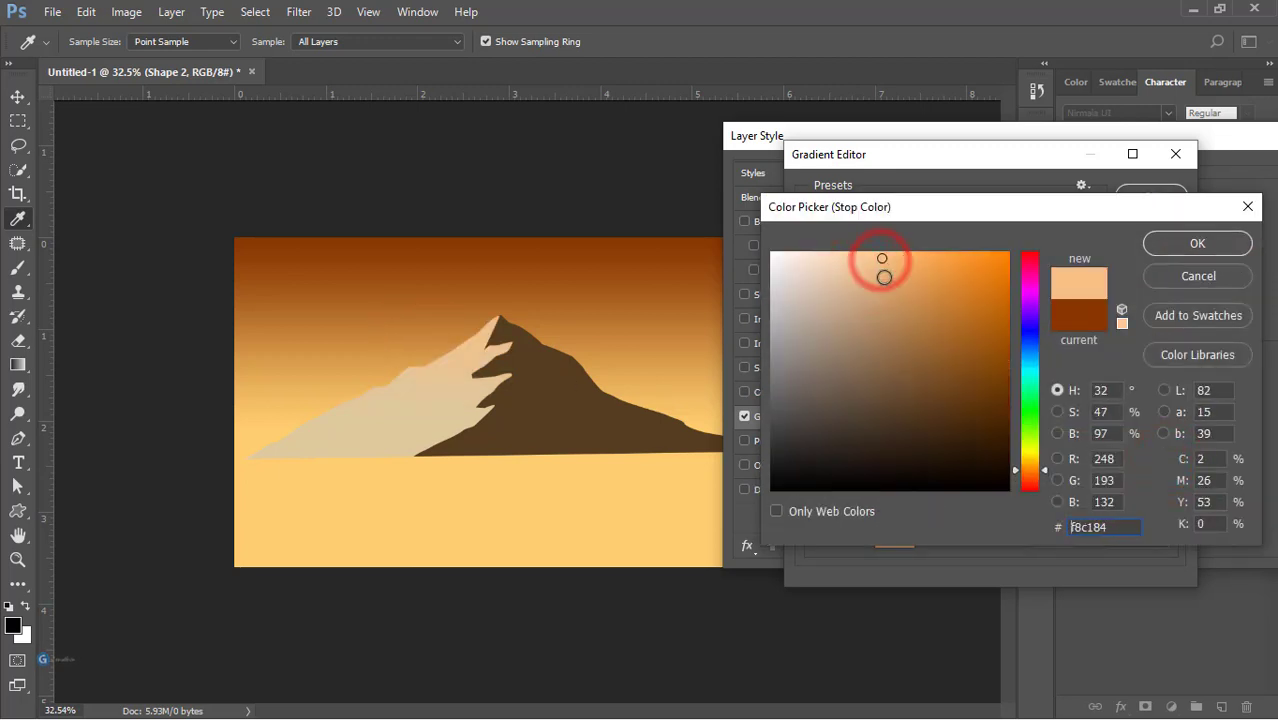
left_click(900, 264)
left_click(930, 253)
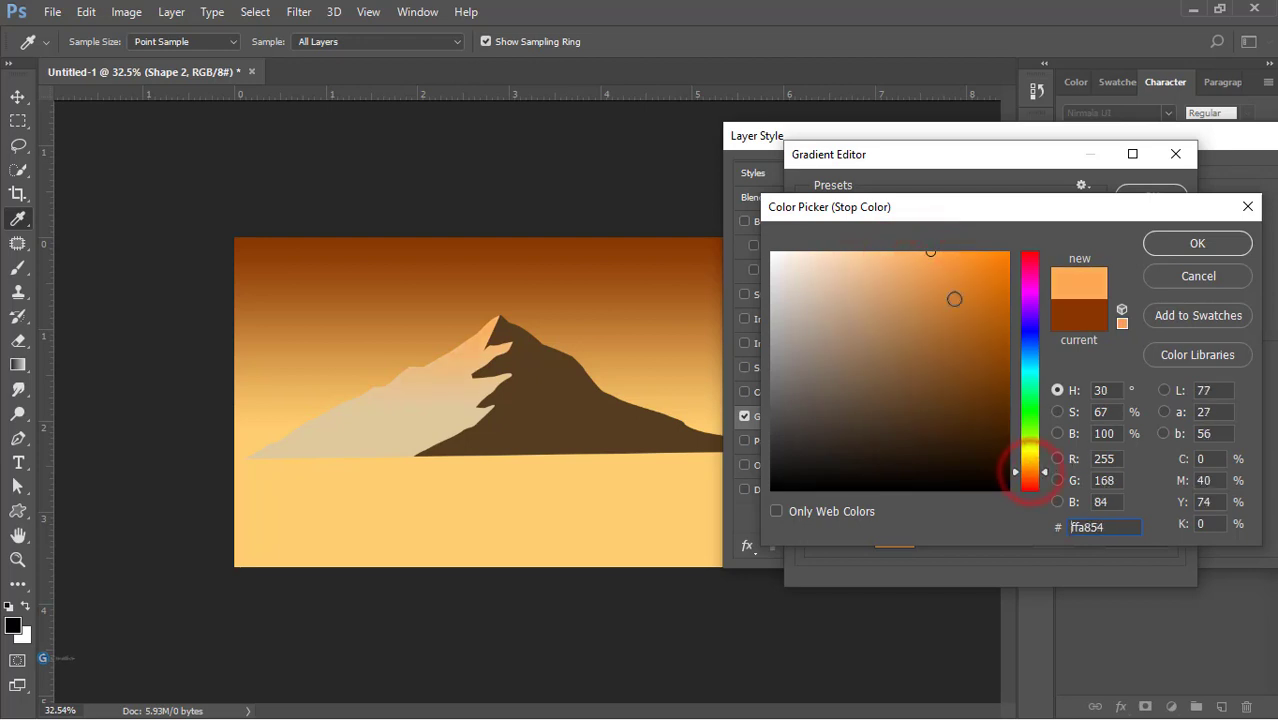
left_click(1157, 244)
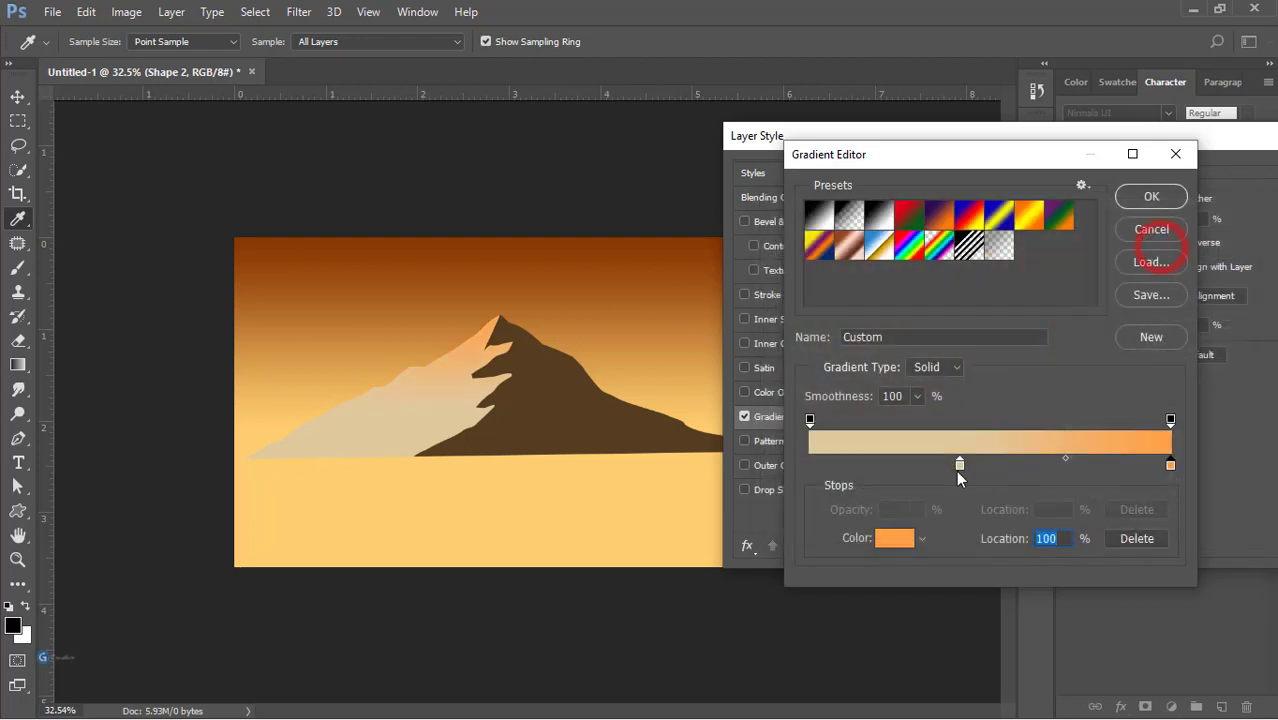
Change the pale color stop of the ridge's gradient to ffe2a9
double_click(958, 465)
left_click(876, 253)
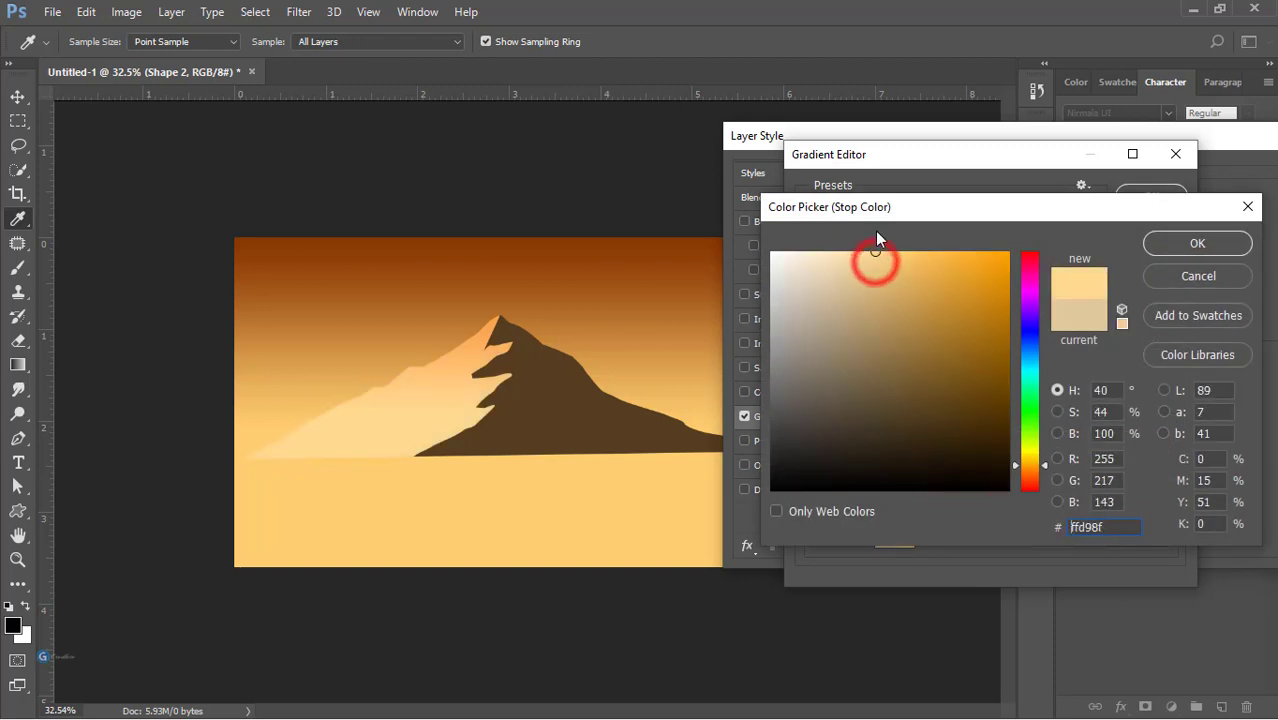
left_click(907, 259)
left_click(850, 253)
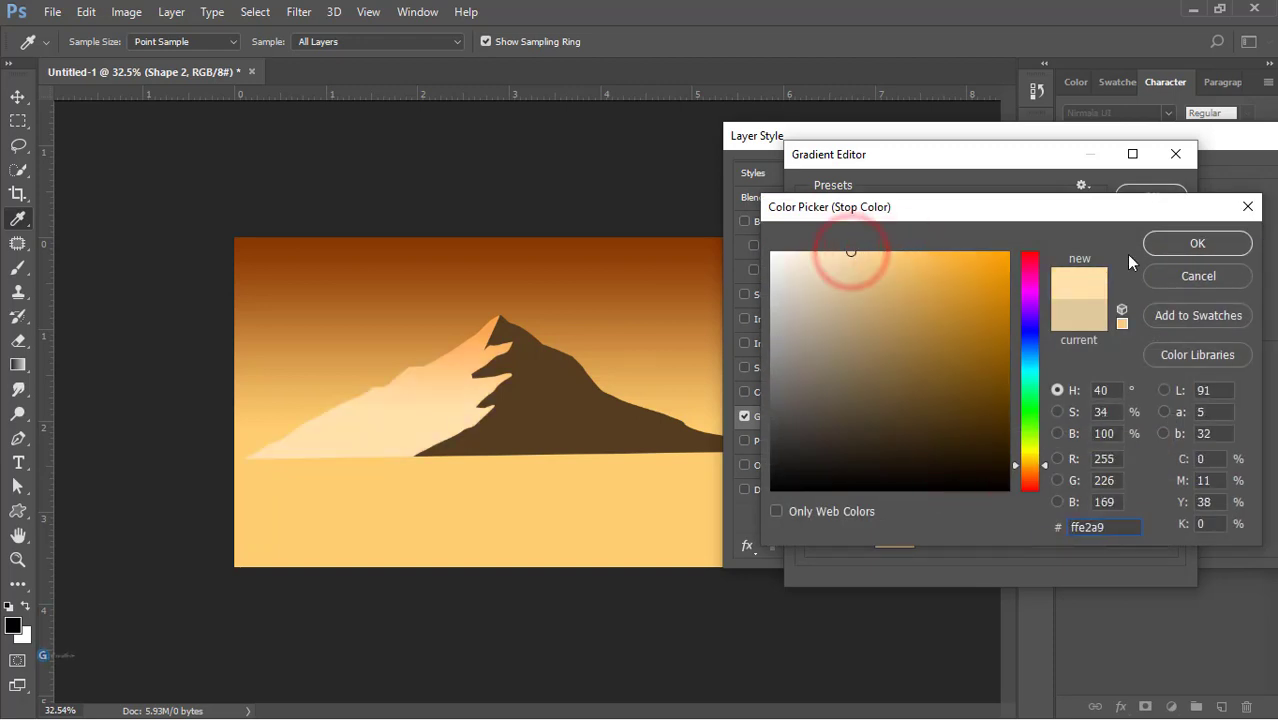
left_click(1152, 244)
Move the gradient's pale stop close to the start and the orange stop to 91%, and apply the layer style
left_click_drag(853, 463, 828, 461)
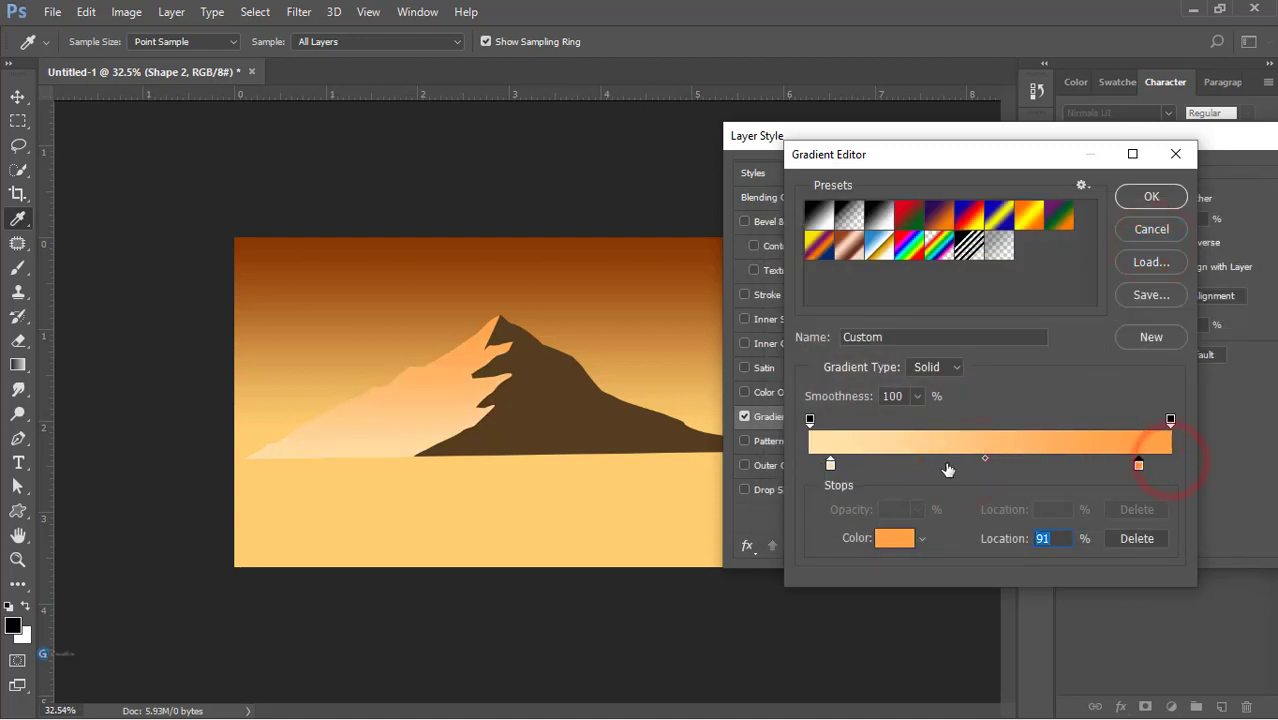
left_click(1151, 196)
left_click_drag(1135, 140, 1099, 180)
left_click(1250, 190)
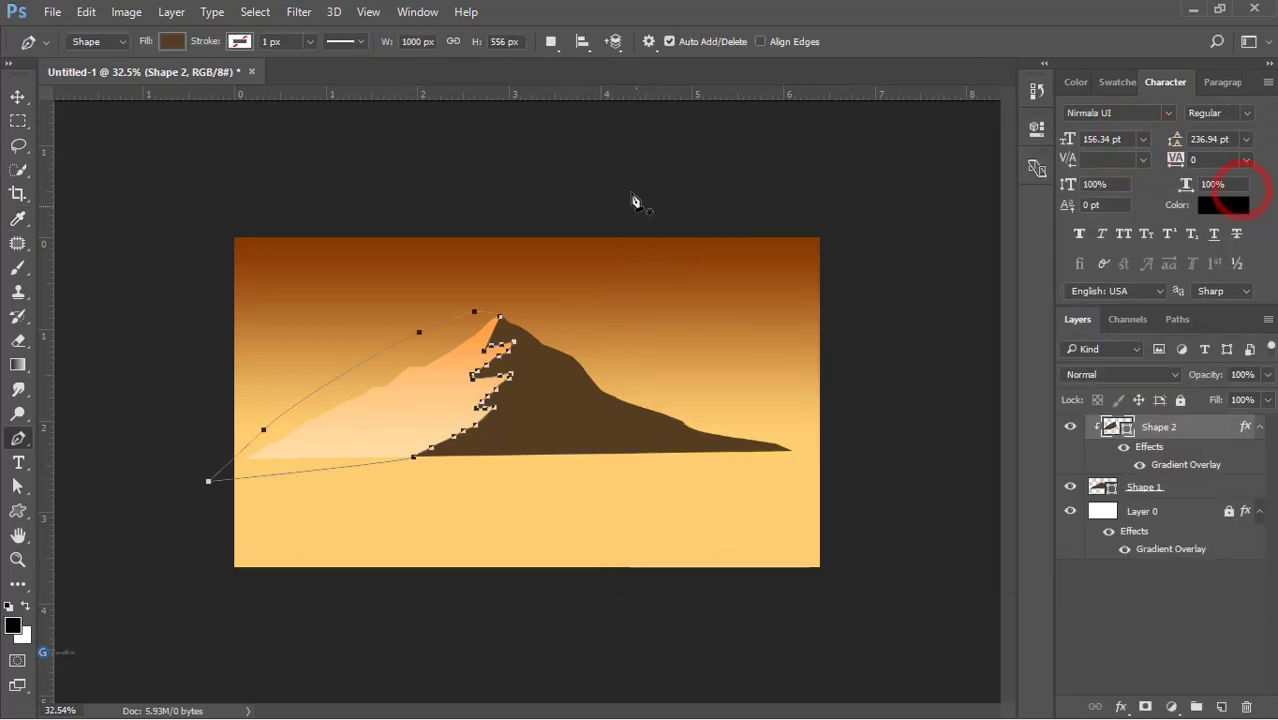
Reshape the highlight's lower edge by shifting its base anchor points to the right, forming another jagged spike
left_click(630, 180)
key("Delete")
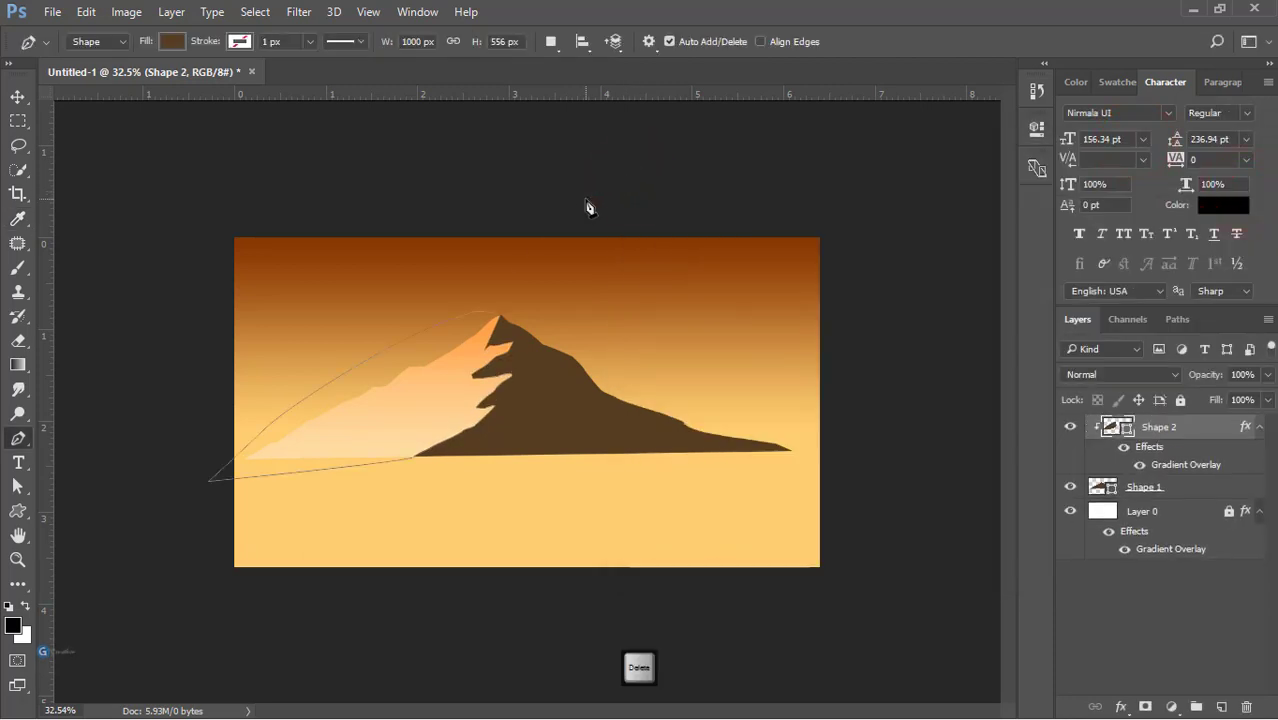
left_click(14, 101)
left_click(185, 141)
scroll(450, 345, "up", 4)
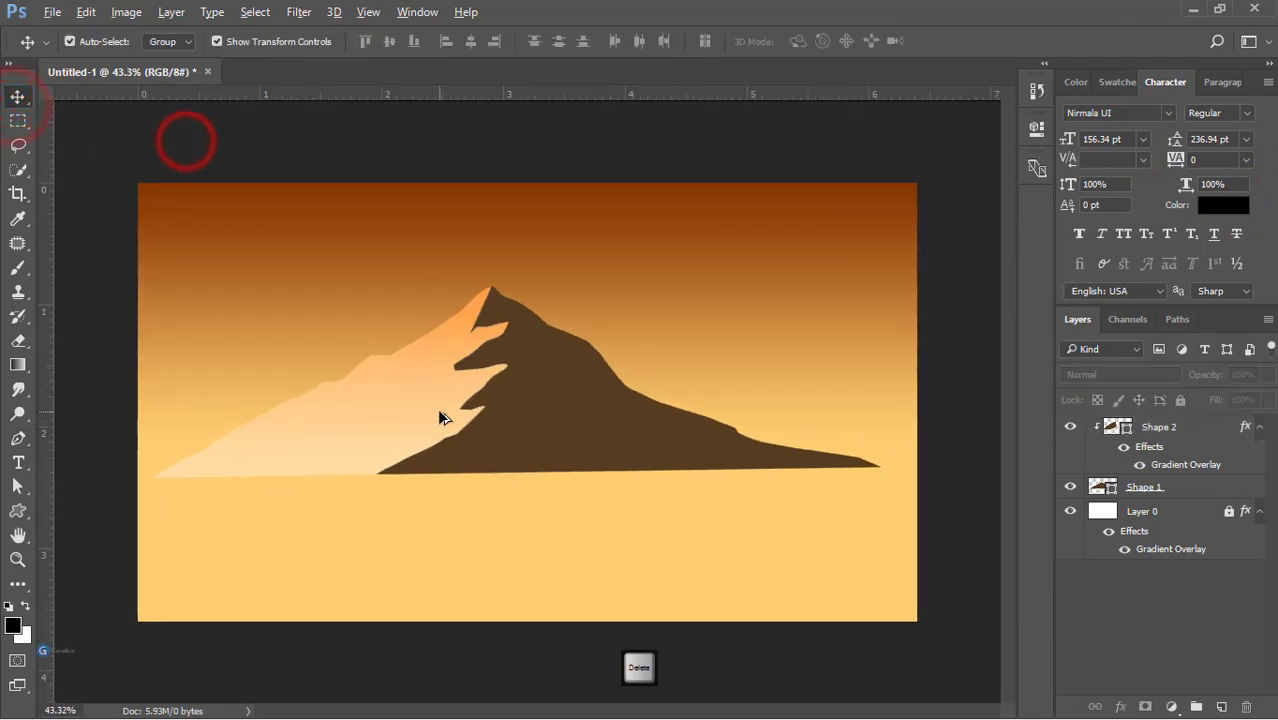
left_click(416, 397)
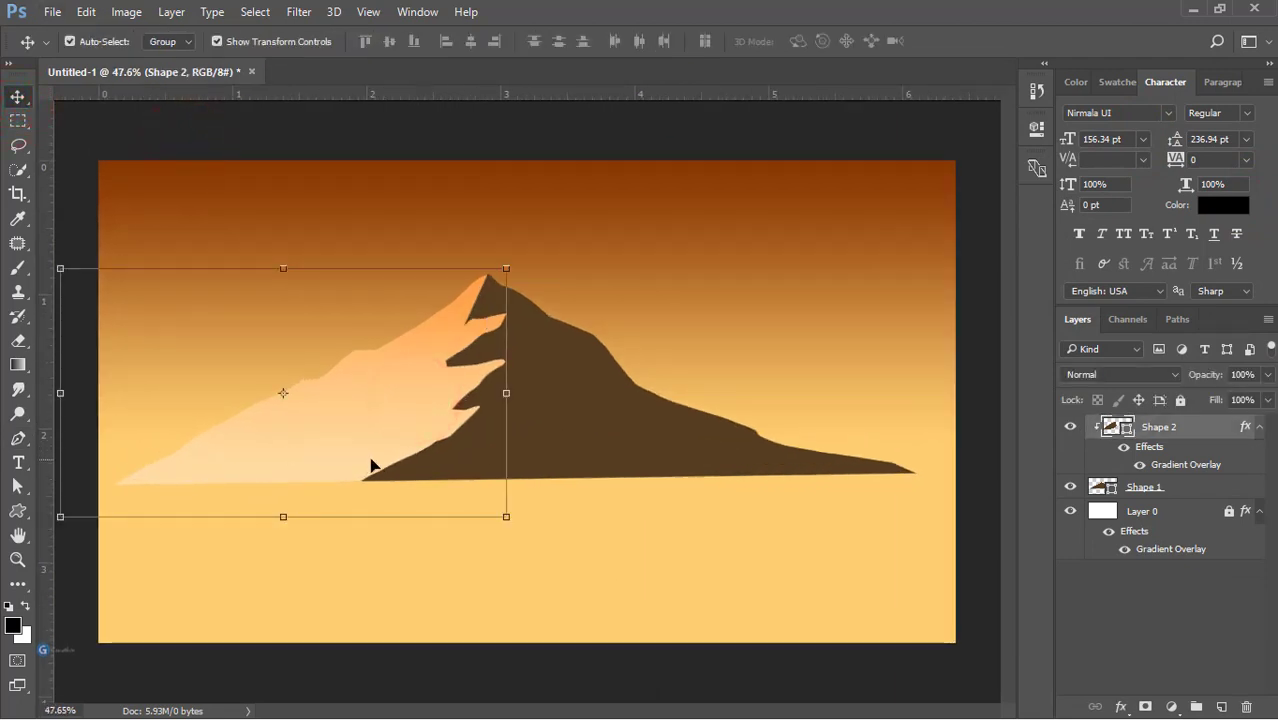
left_click(19, 484)
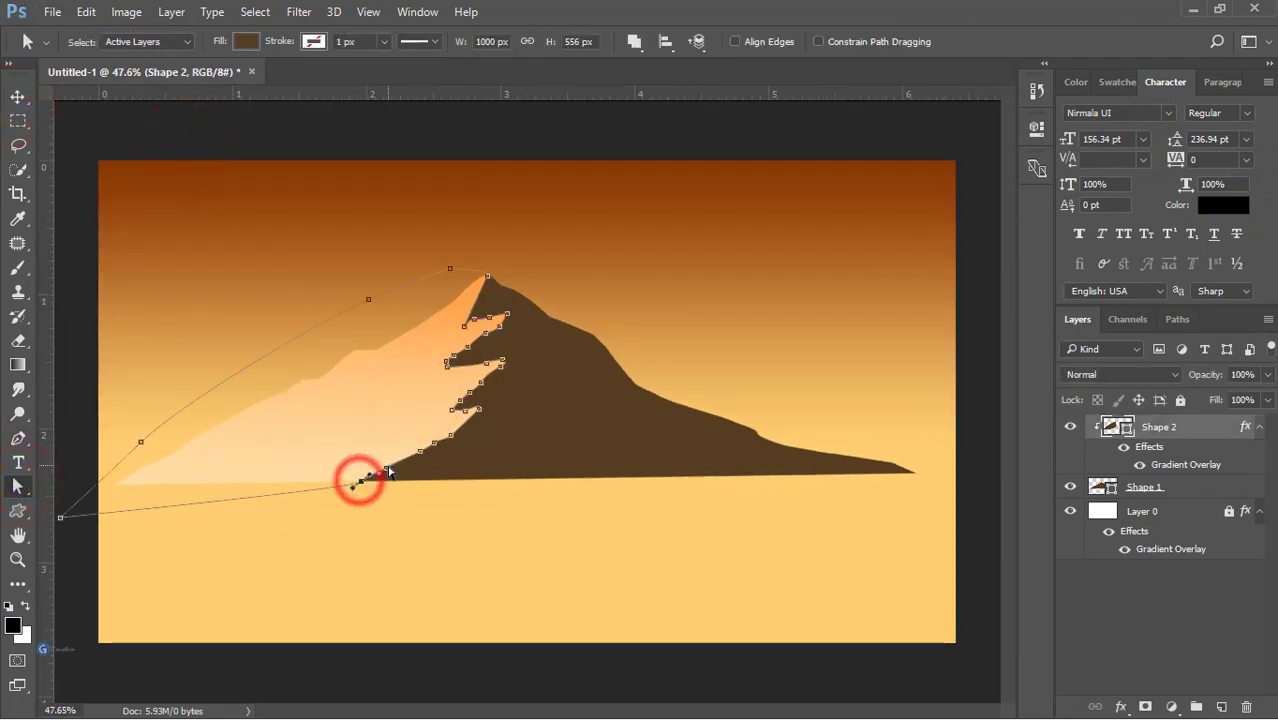
left_click_drag(386, 466, 458, 457)
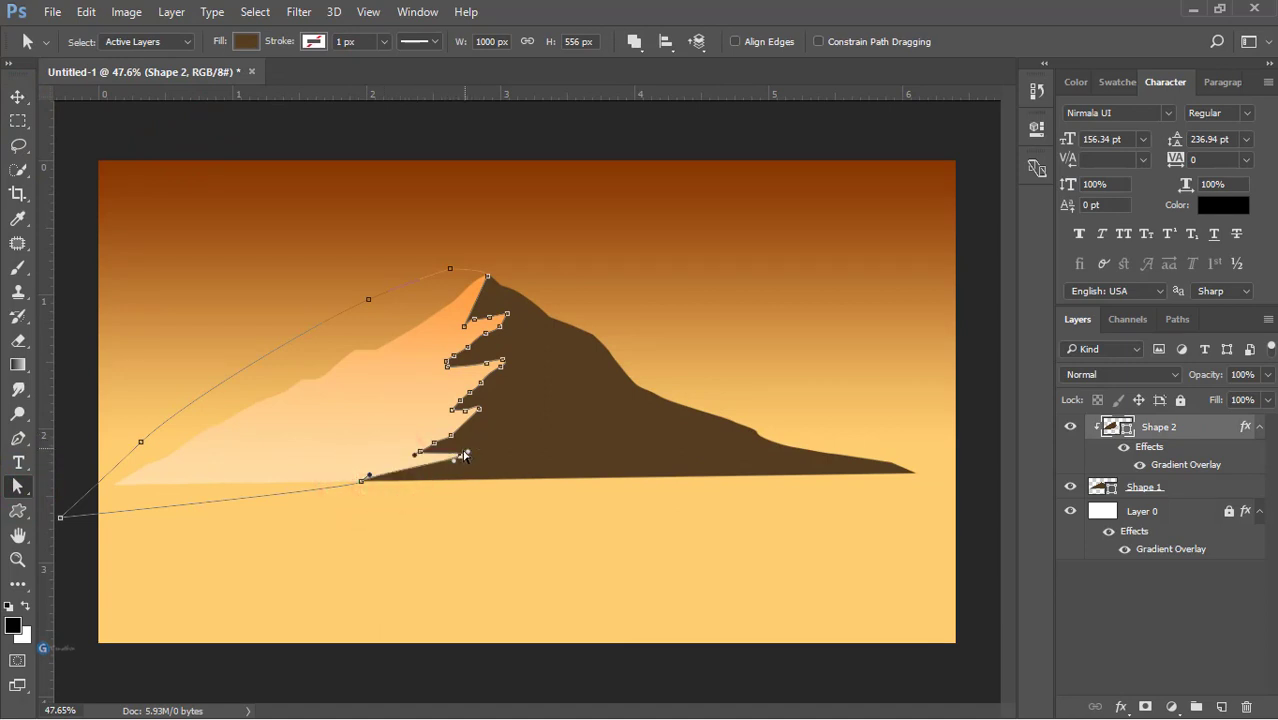
left_click_drag(390, 488, 402, 482)
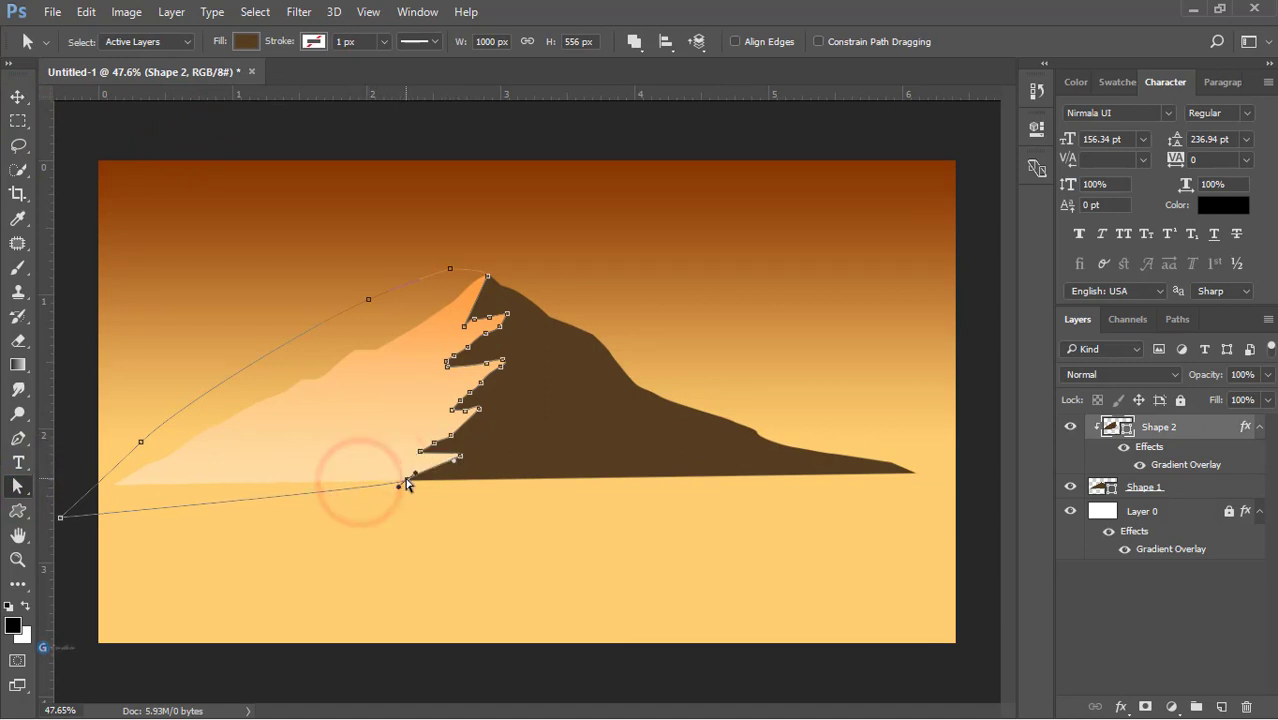
left_click(18, 97)
left_click(127, 134)
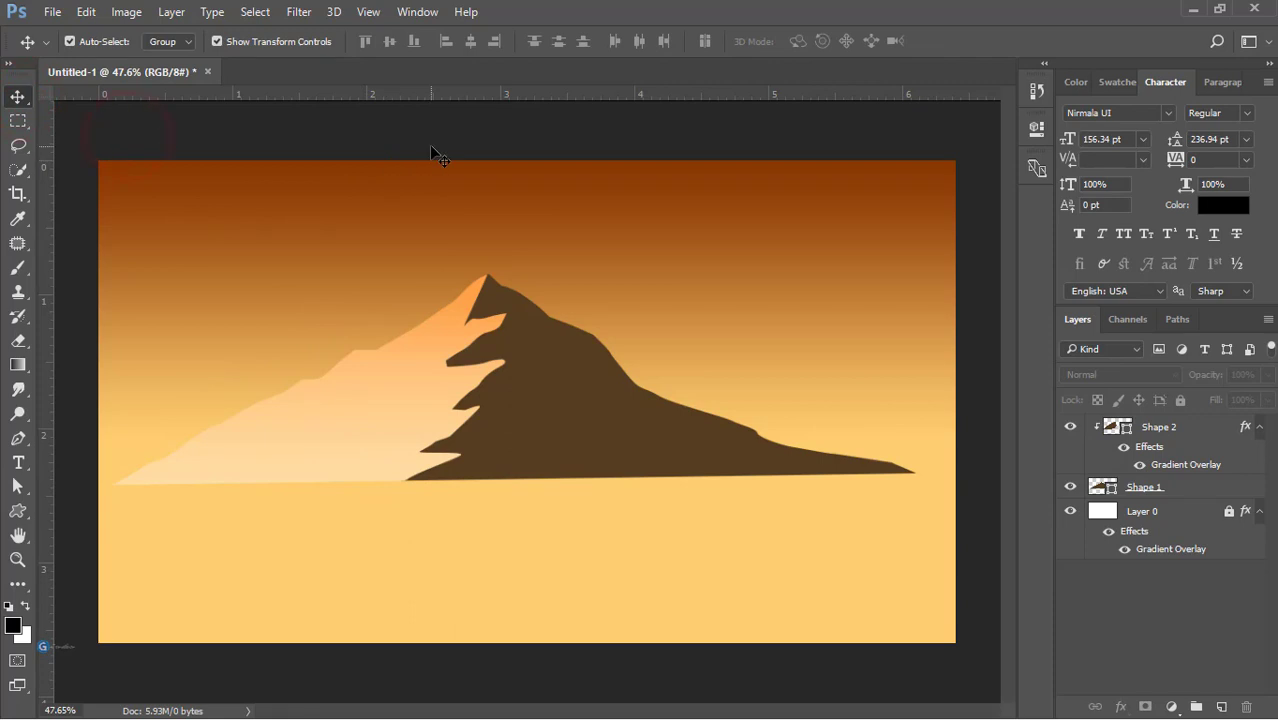
Enlarge both mountain shapes together to about 153% width and 137% height, extending their base past both canvas sides
left_click_drag(428, 206, 540, 357)
left_click_drag(913, 271, 1015, 231)
scroll(851, 334, "down", 4)
left_click_drag(858, 399, 901, 396)
left_click_drag(909, 291, 950, 268)
left_click_drag(642, 375, 613, 382)
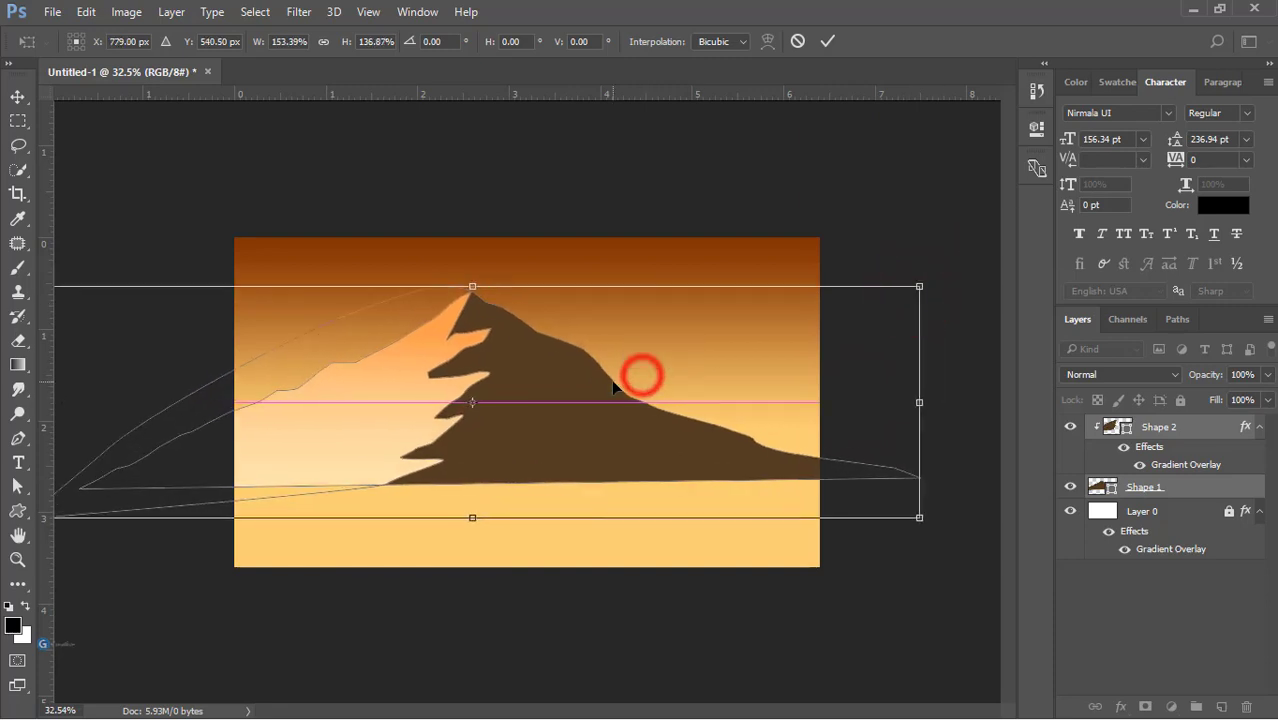
double_click(613, 382)
scroll(505, 407, "up", 1)
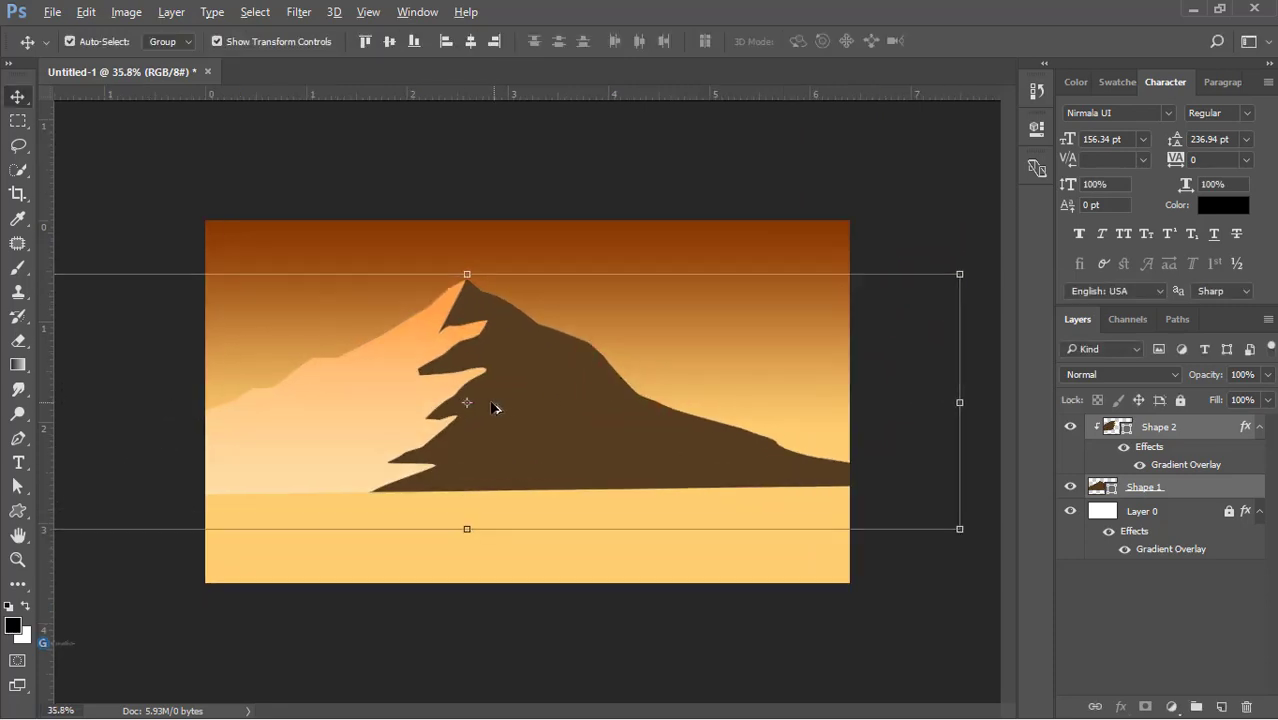
Duplicate the mountain twice, placing one smaller copy on the right and another in the lower left foreground
left_click_drag(468, 348, 683, 361)
left_click_drag(186, 296, 313, 334)
scroll(501, 361, "down", 1)
left_click_drag(612, 390, 426, 440)
key("Return")
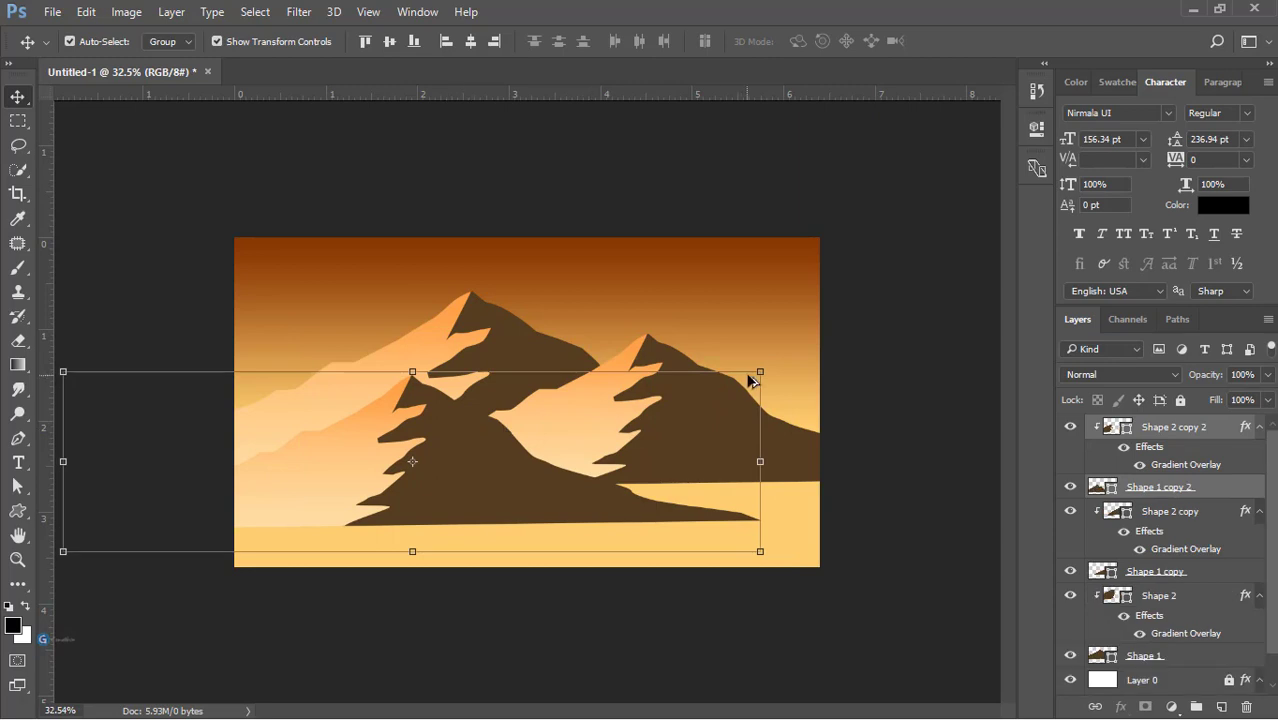
Shrink the front-left mountain and place a further reduced duplicate of it in the lower right foreground
left_click_drag(752, 380, 677, 400)
left_click_drag(506, 460, 759, 449)
key("Return")
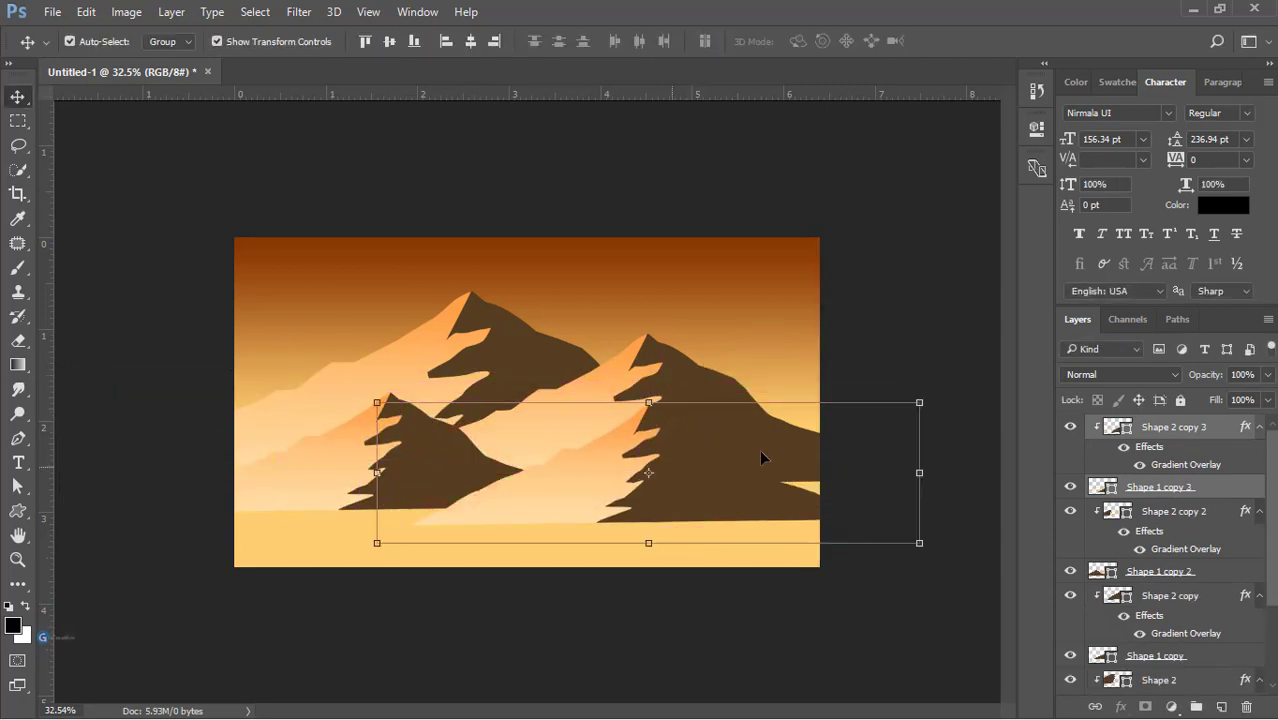
left_click_drag(919, 403, 821, 421)
left_click_drag(719, 499, 797, 487)
double_click(797, 485)
left_click(625, 287)
Select all the mountains and squash them vertically so their shared base sits higher on the canvas
left_click_drag(210, 232, 608, 545)
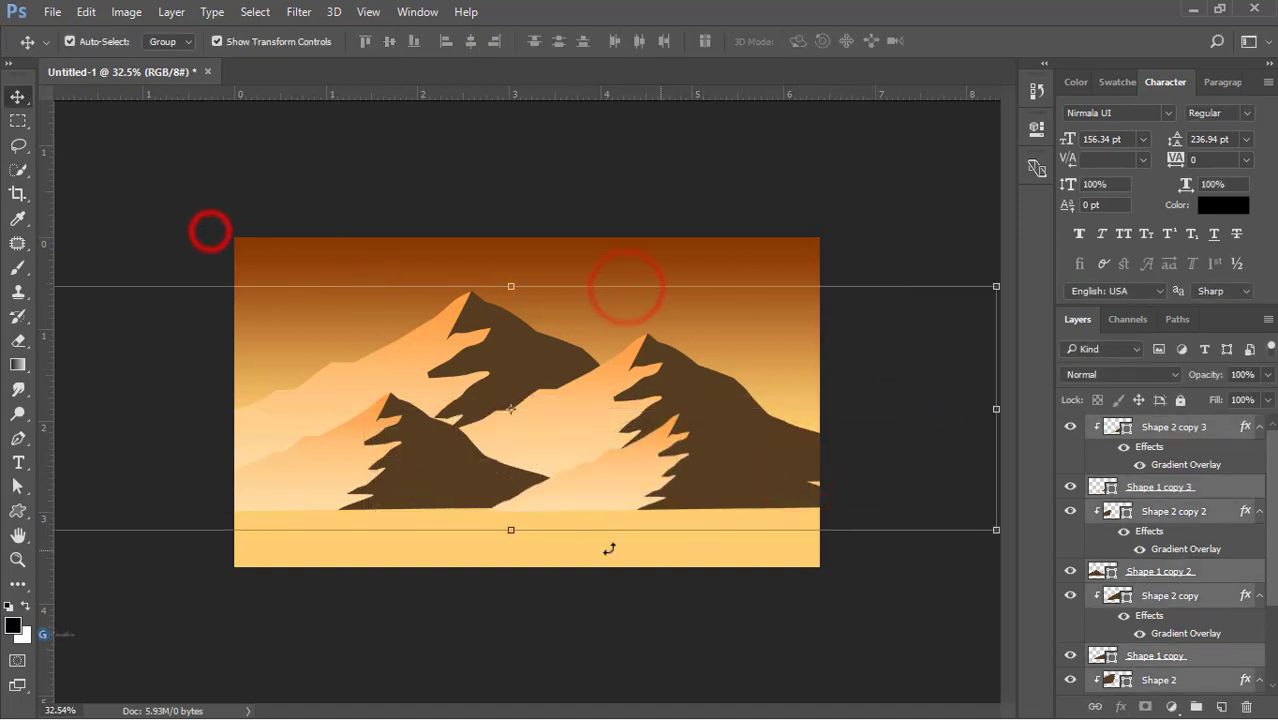
left_click_drag(522, 535, 521, 486)
left_click_drag(513, 286, 513, 291)
double_click(548, 370)
left_click(647, 228)
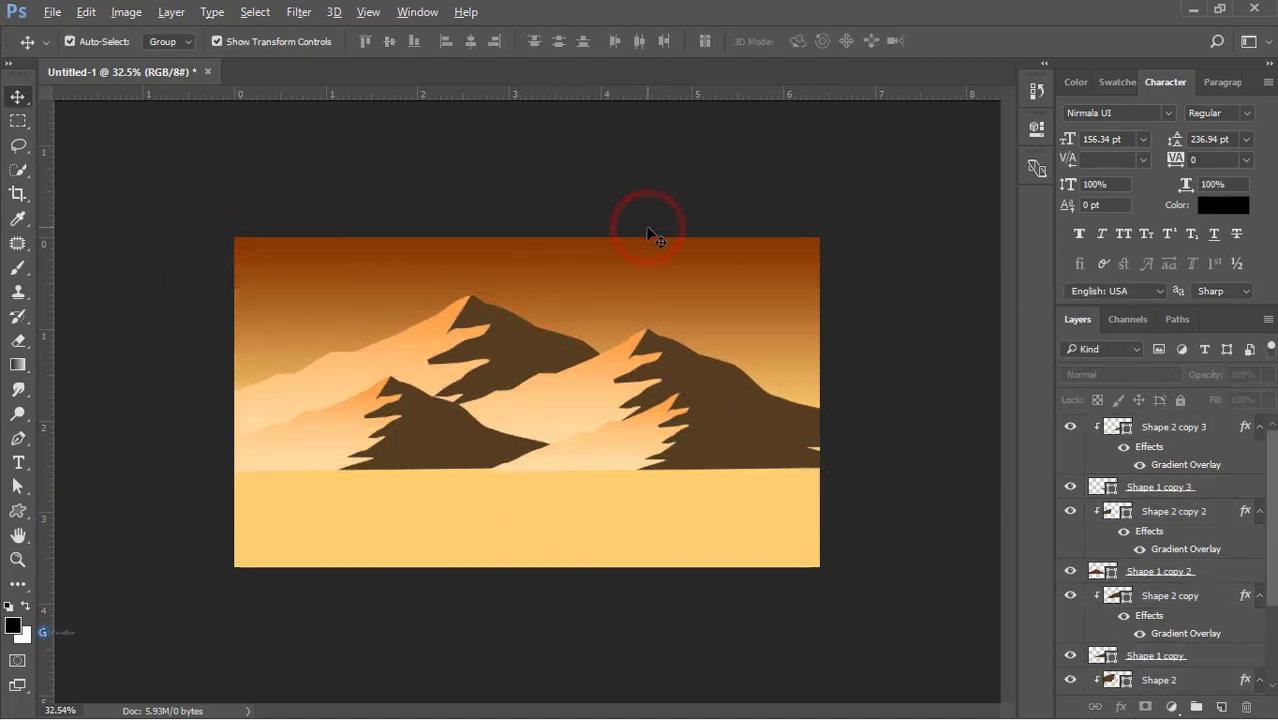
Move the front-left mountain and its highlight slightly down
scroll(576, 356, "up", 1)
scroll(576, 356, "up", 1)
left_click(405, 425)
left_click(258, 446, "shift")
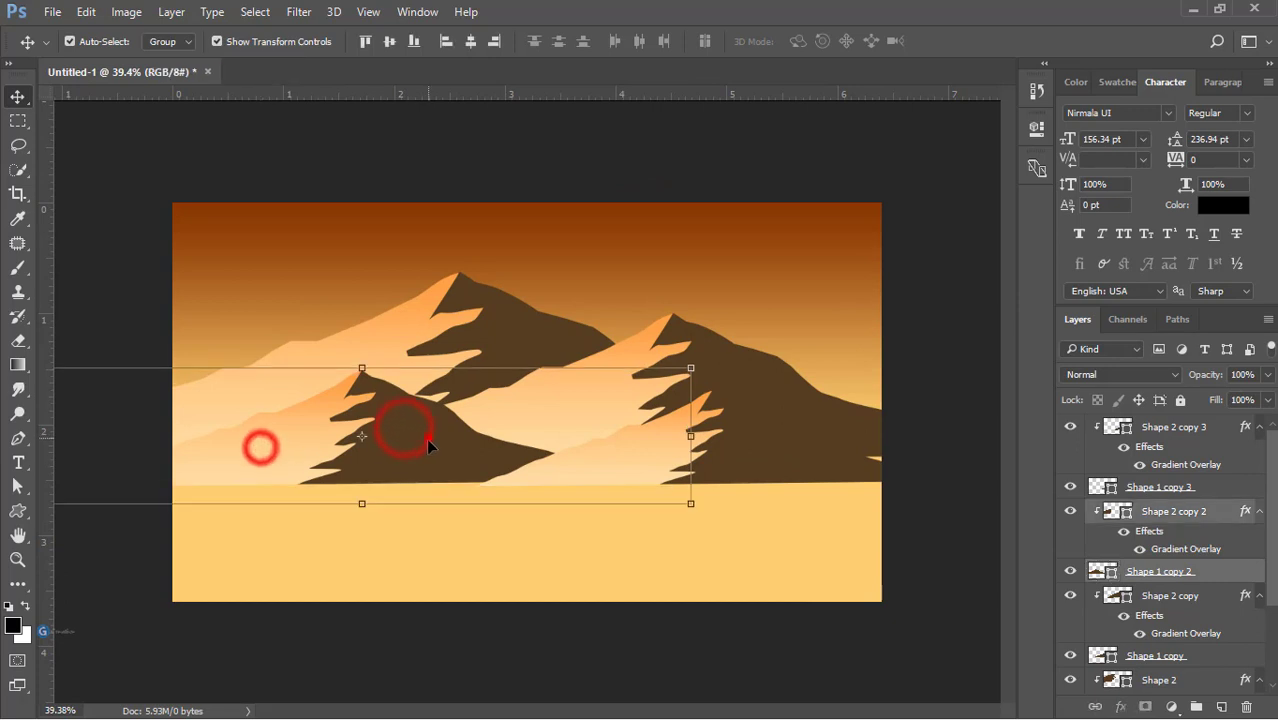
left_click_drag(426, 438, 425, 452)
Select the rear mountain with its highlight, scale it up and reposition it behind the others
left_click(624, 278)
left_click(494, 326)
left_click(367, 341, "shift")
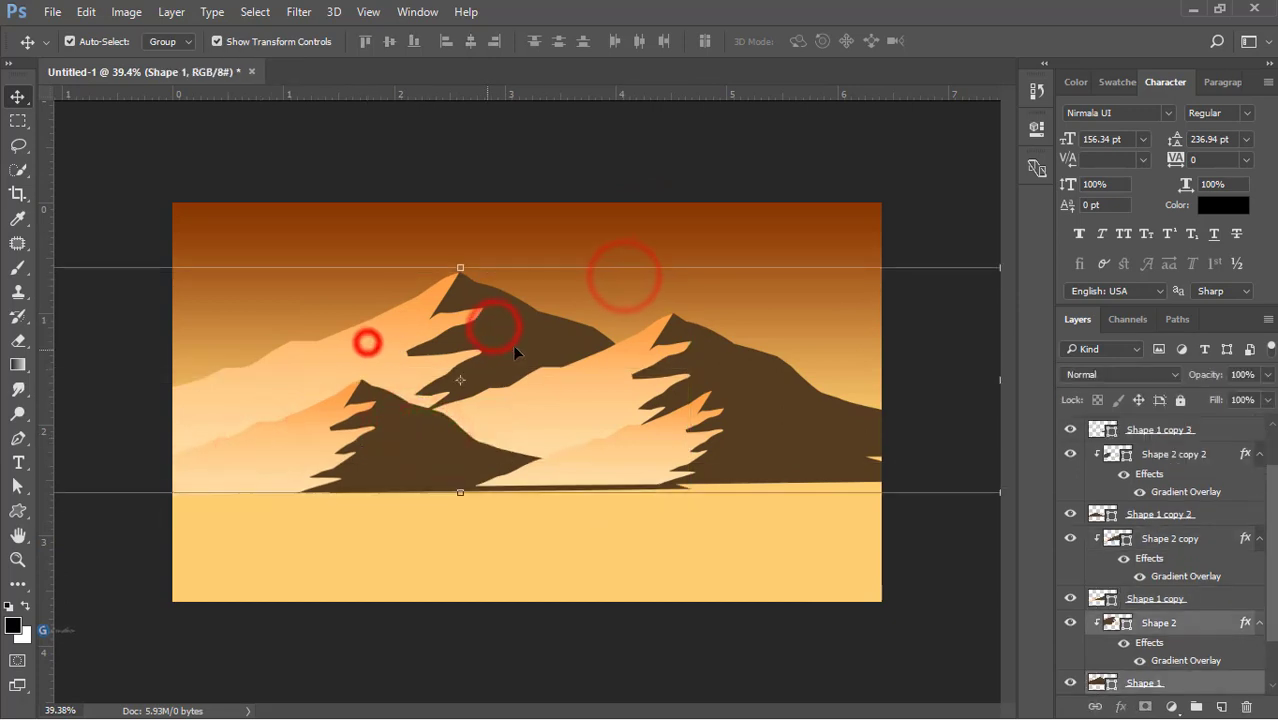
left_click_drag(516, 348, 531, 337)
scroll(728, 488, "down", 3)
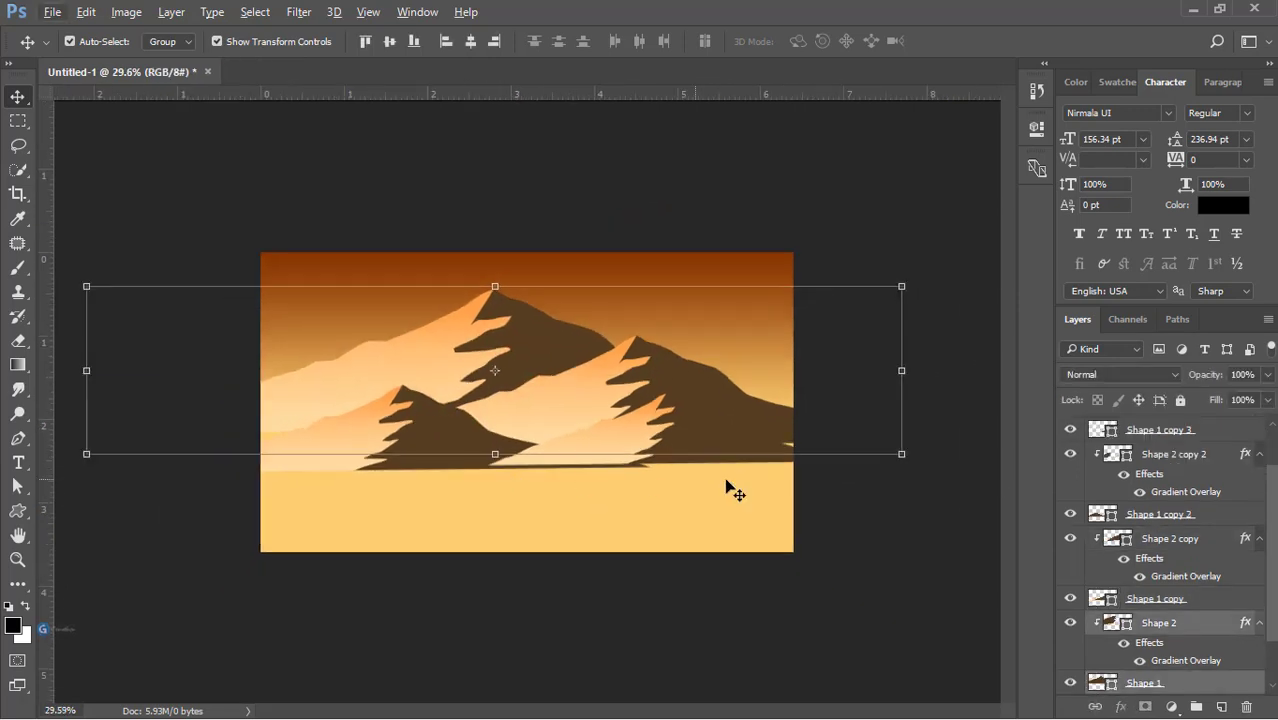
left_click_drag(904, 457, 987, 505)
left_click_drag(823, 441, 813, 439)
key("Return")
left_click_drag(516, 328, 519, 338)
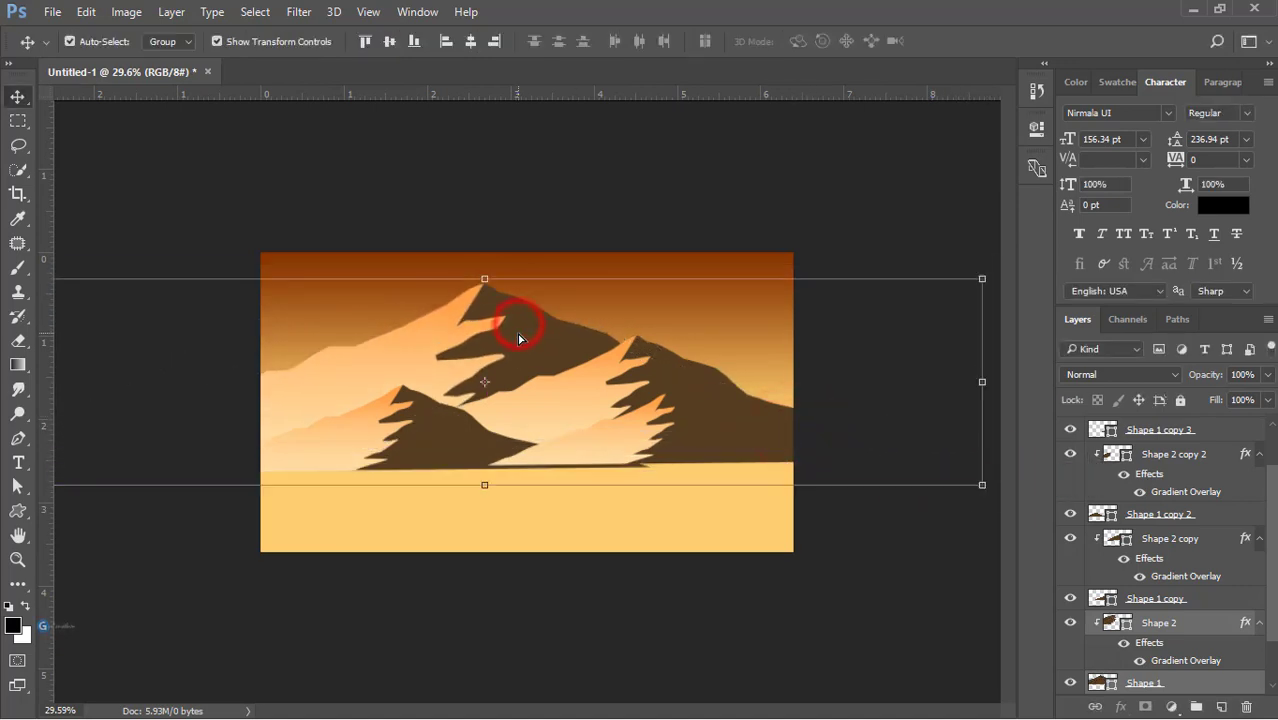
Enlarge the rear mountain further to about 112% and raise its peak nearer the canvas's upper edge
scroll(318, 330, "down", 3)
left_click_drag(121, 463, 104, 466)
left_click_drag(472, 373, 457, 366)
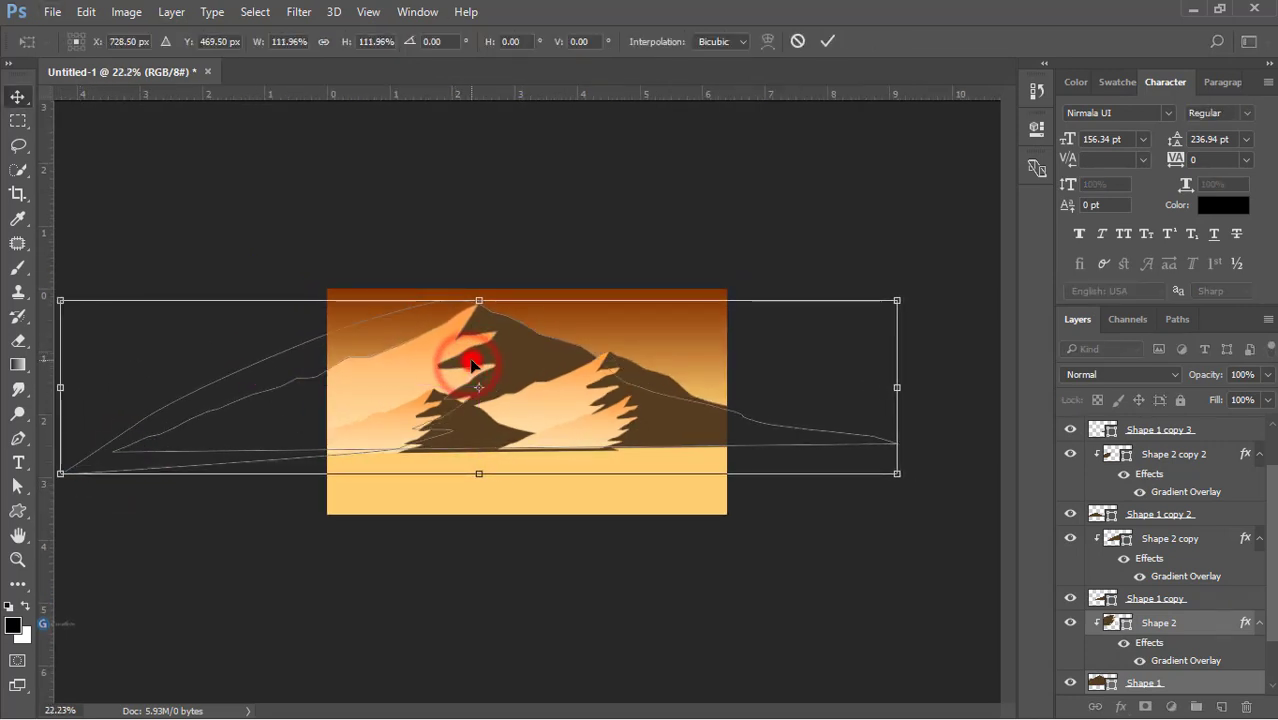
double_click(472, 361)
left_click(571, 198)
Change the rear mountain's dark fill to the reddish brown 7e4e27
scroll(509, 334, "up", 6)
left_click(511, 308)
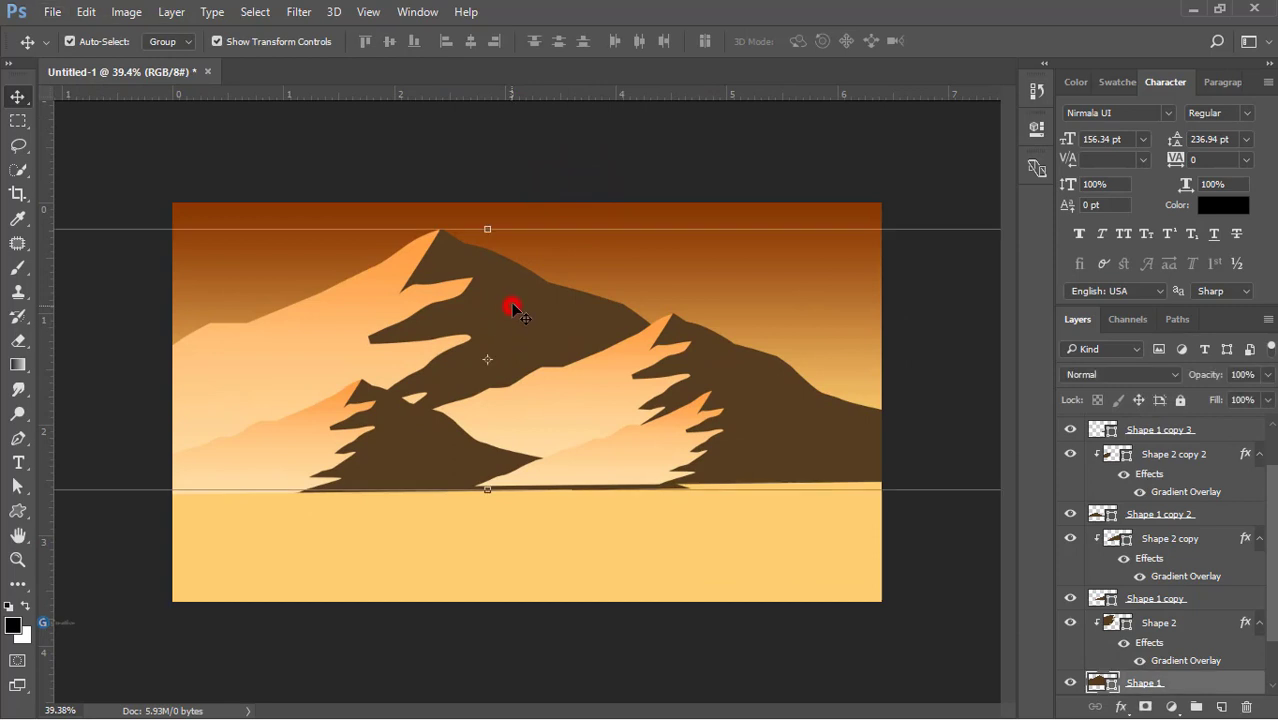
double_click(1093, 683)
left_click_drag(916, 412, 918, 383)
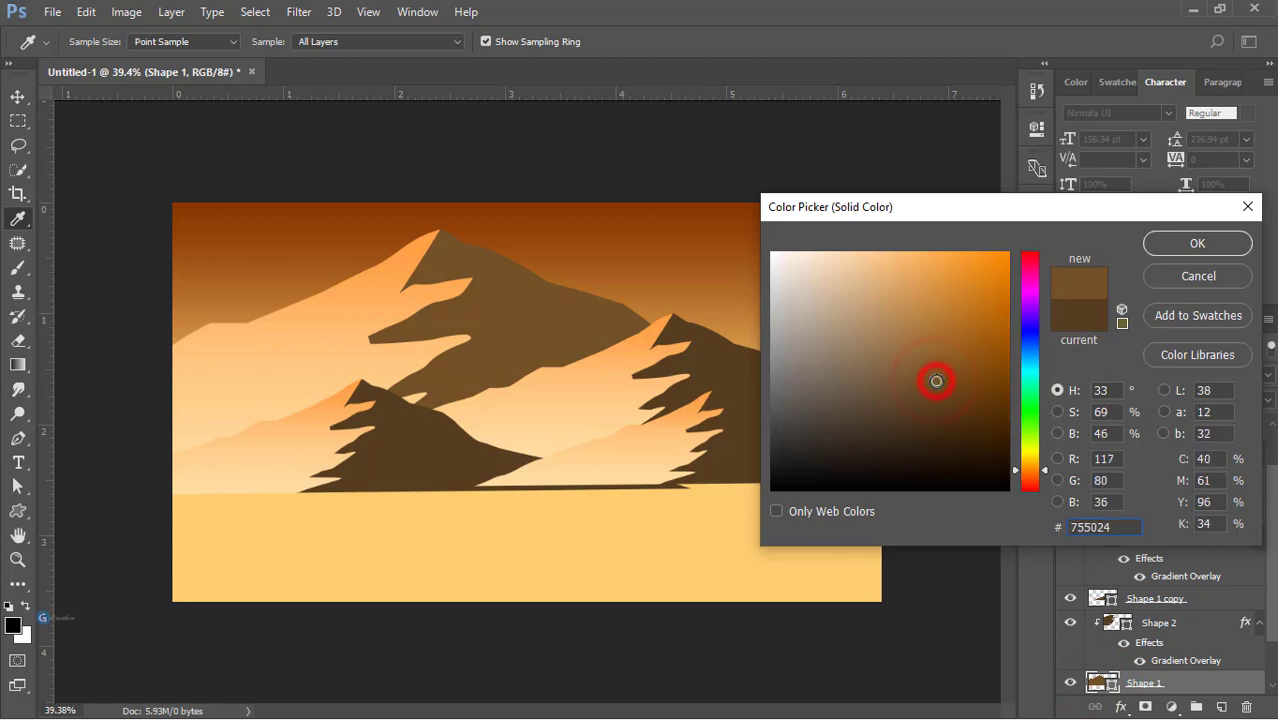
left_click(1033, 474)
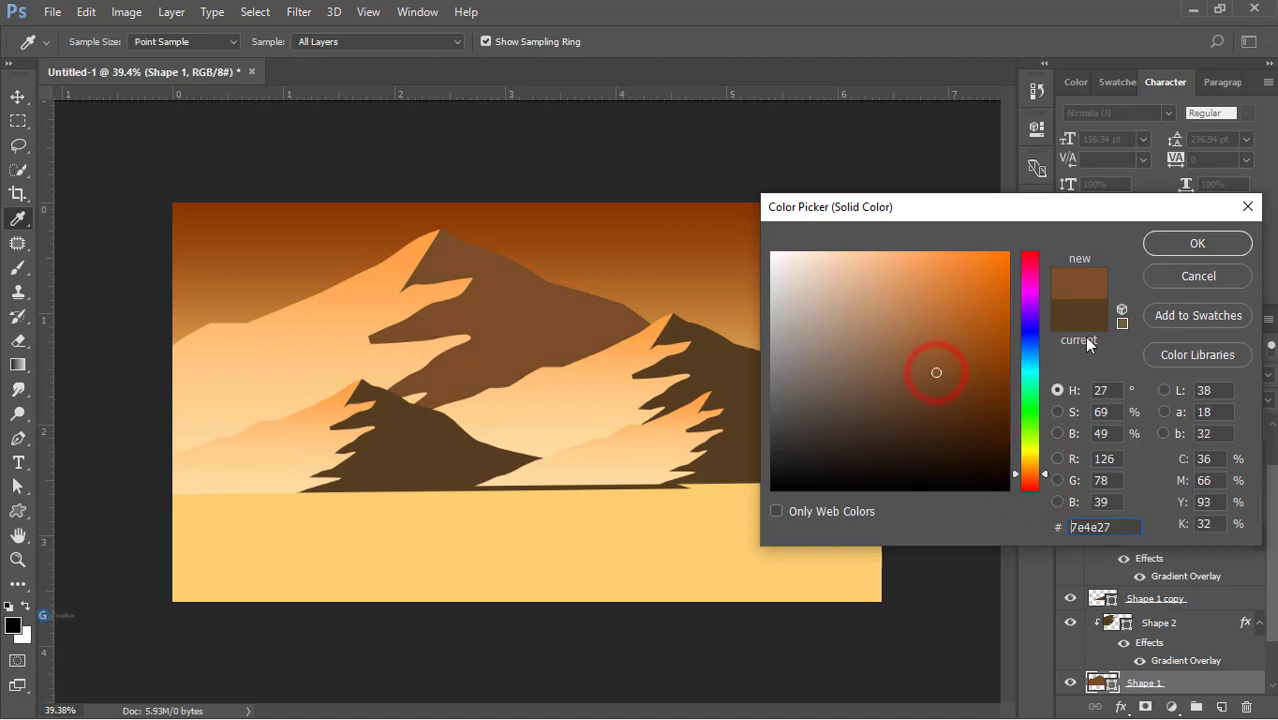
left_click(1197, 243)
Recolor the dark fills of the two right-hand mountains with the brown sampled from the rear mountain
key("v")
left_click(762, 395)
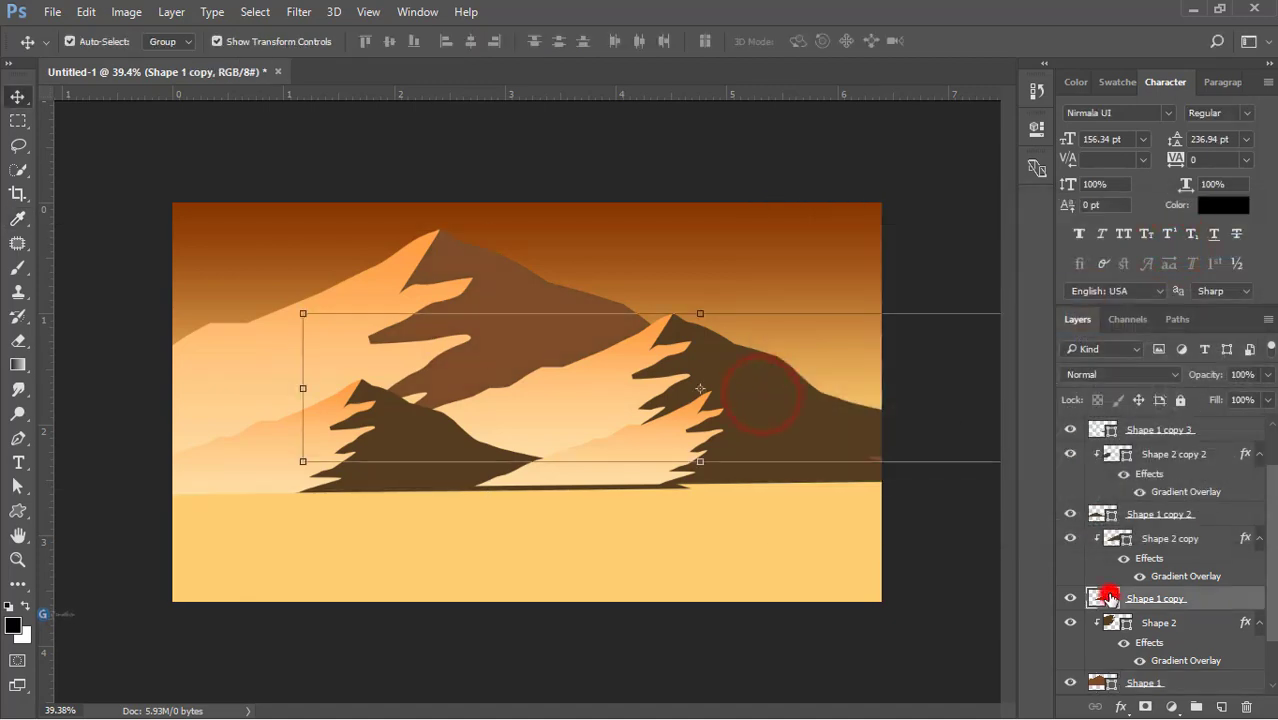
double_click(1110, 598)
left_click(548, 334)
left_click(1148, 240)
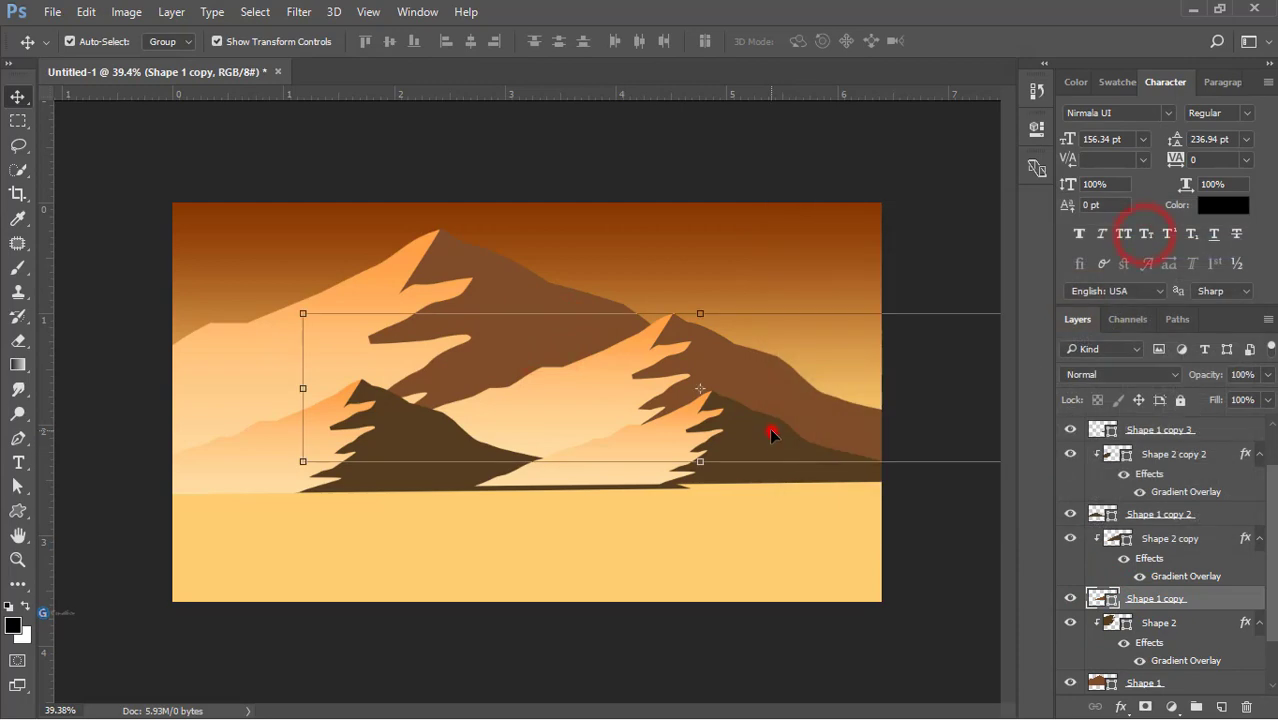
left_click(770, 432)
double_click(1108, 430)
left_click(514, 308)
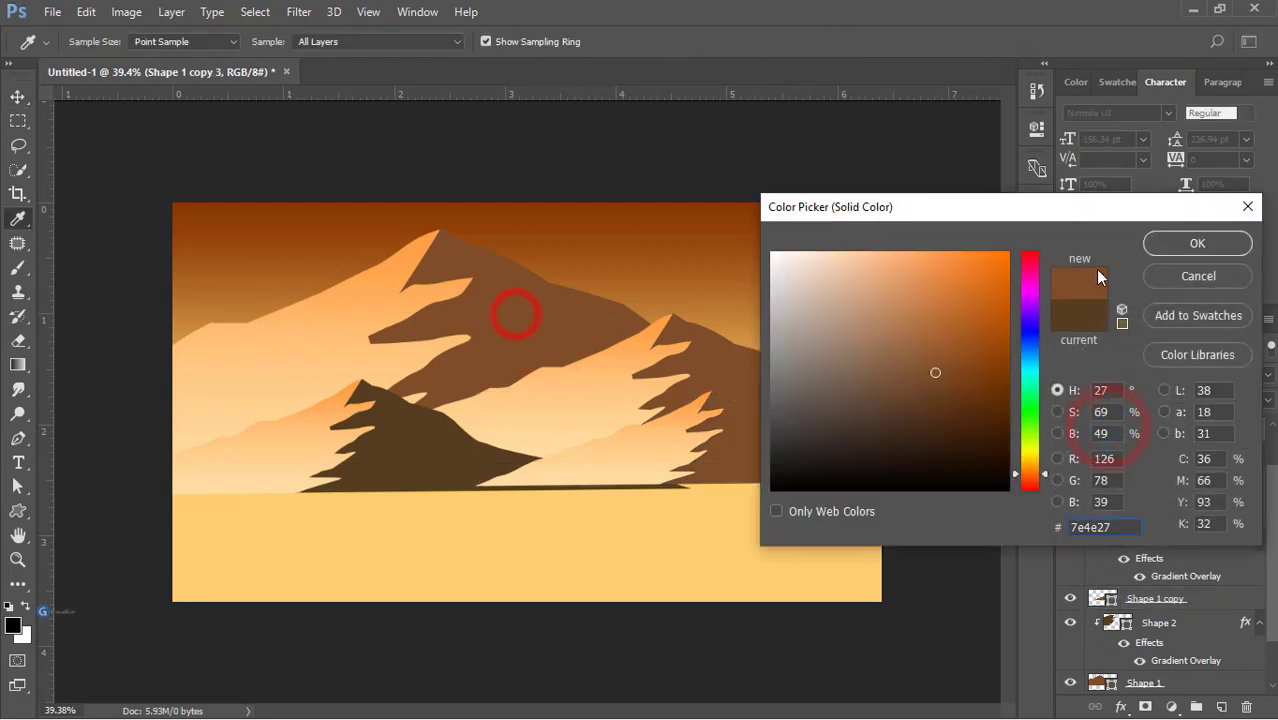
left_click(1196, 243)
Recolor the front-left mountain's dark fill with the brown sampled from the rear mountain
left_click(420, 462)
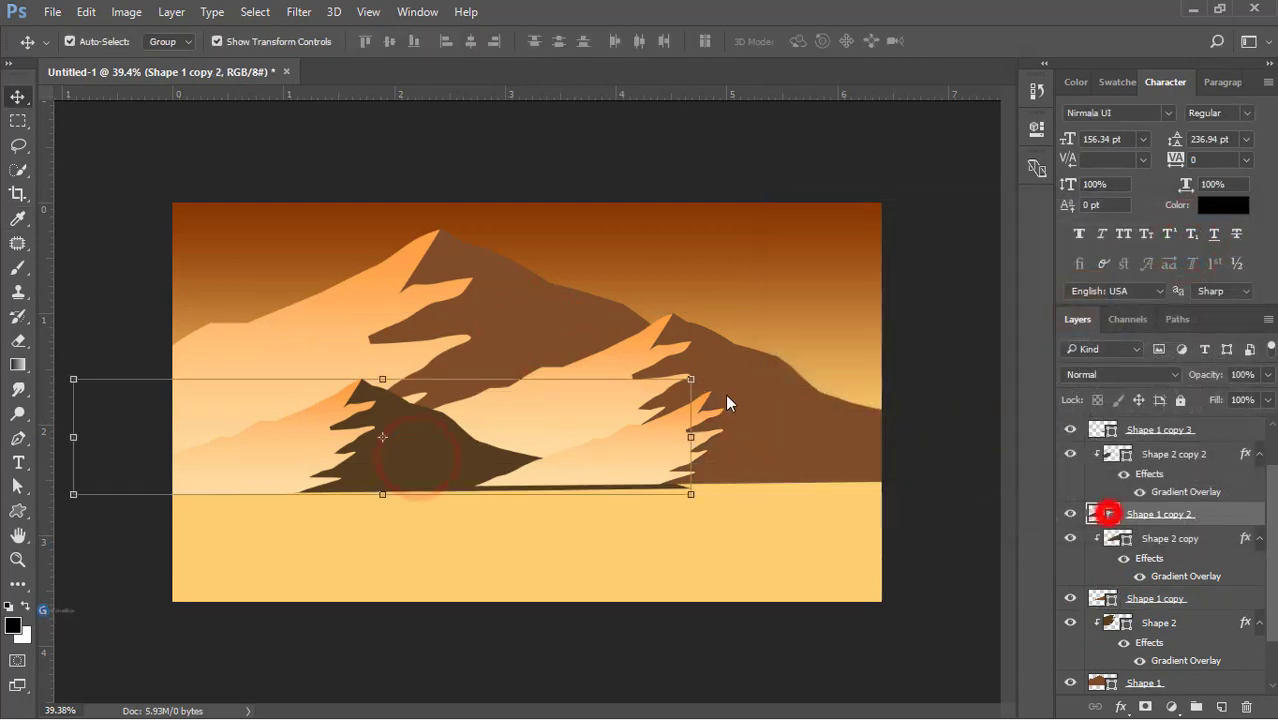
double_click(1108, 513)
left_click(502, 297)
left_click(1172, 243)
left_click(798, 238)
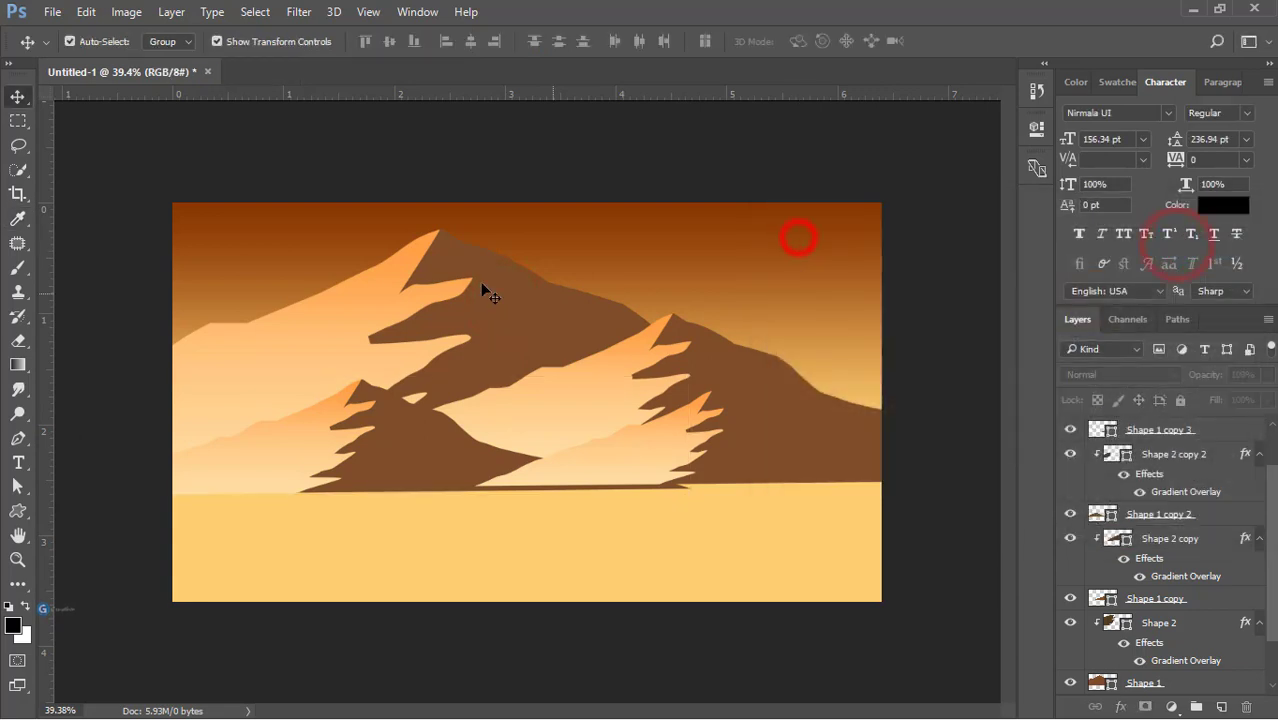
Select all the mountains, reduce their height slightly and shift the whole group down
left_click_drag(200, 245, 862, 532)
left_click_drag(457, 528, 463, 501)
double_click(559, 431)
left_click_drag(611, 400, 613, 421)
left_click(676, 211)
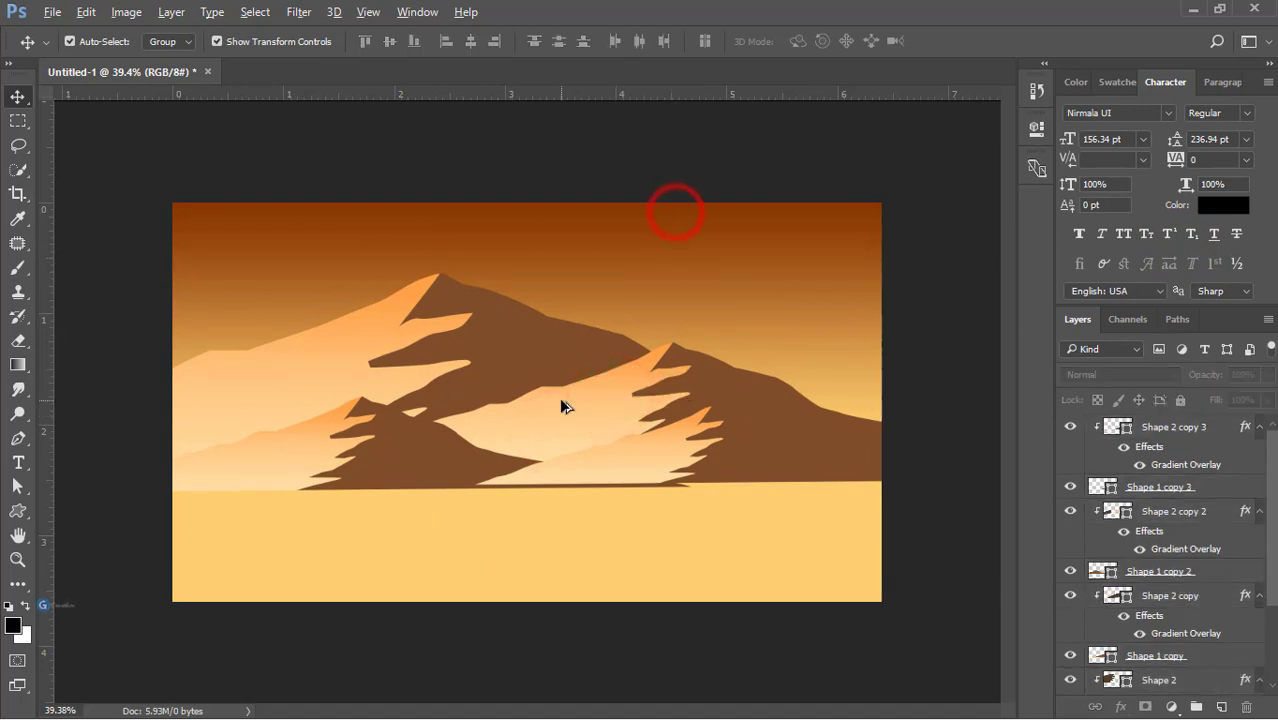
Add a layer above the mountains and draw a black, jagged-topped treeline shape across the lower canvas with the Freeform Pen tool
scroll(562, 405, "up", 1)
left_click(1178, 426)
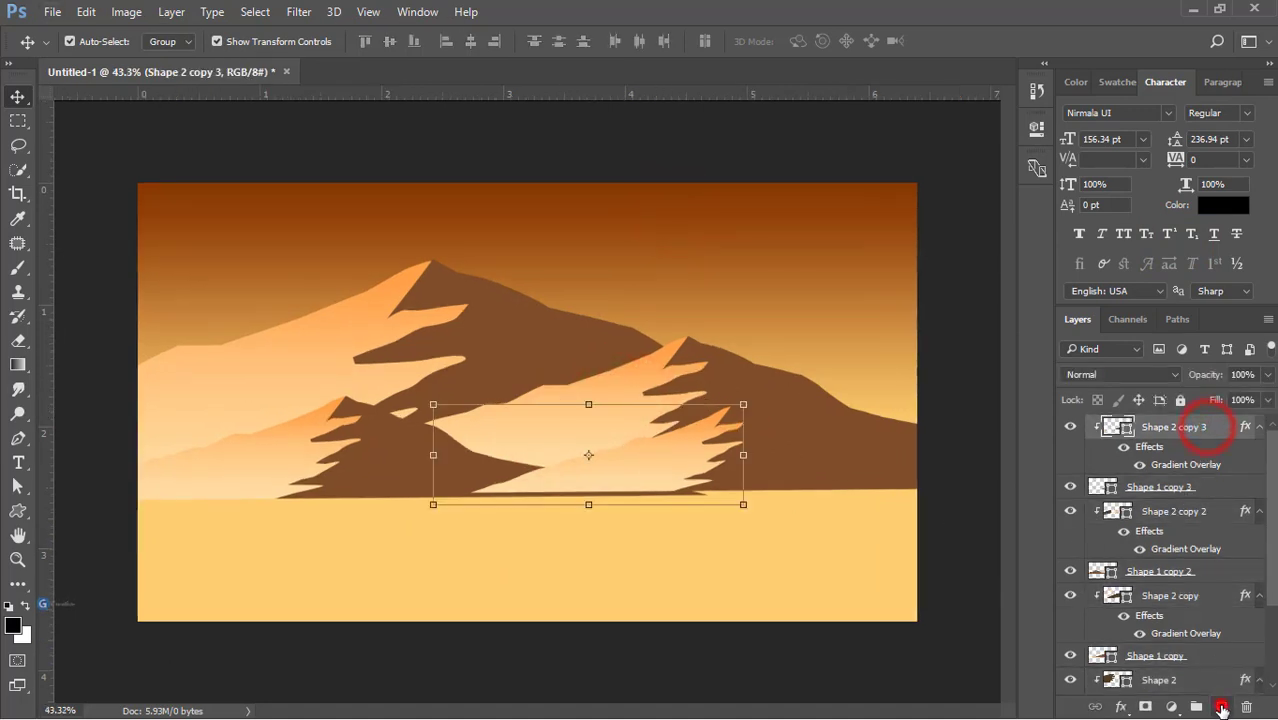
left_click(1221, 706)
left_click(14, 447)
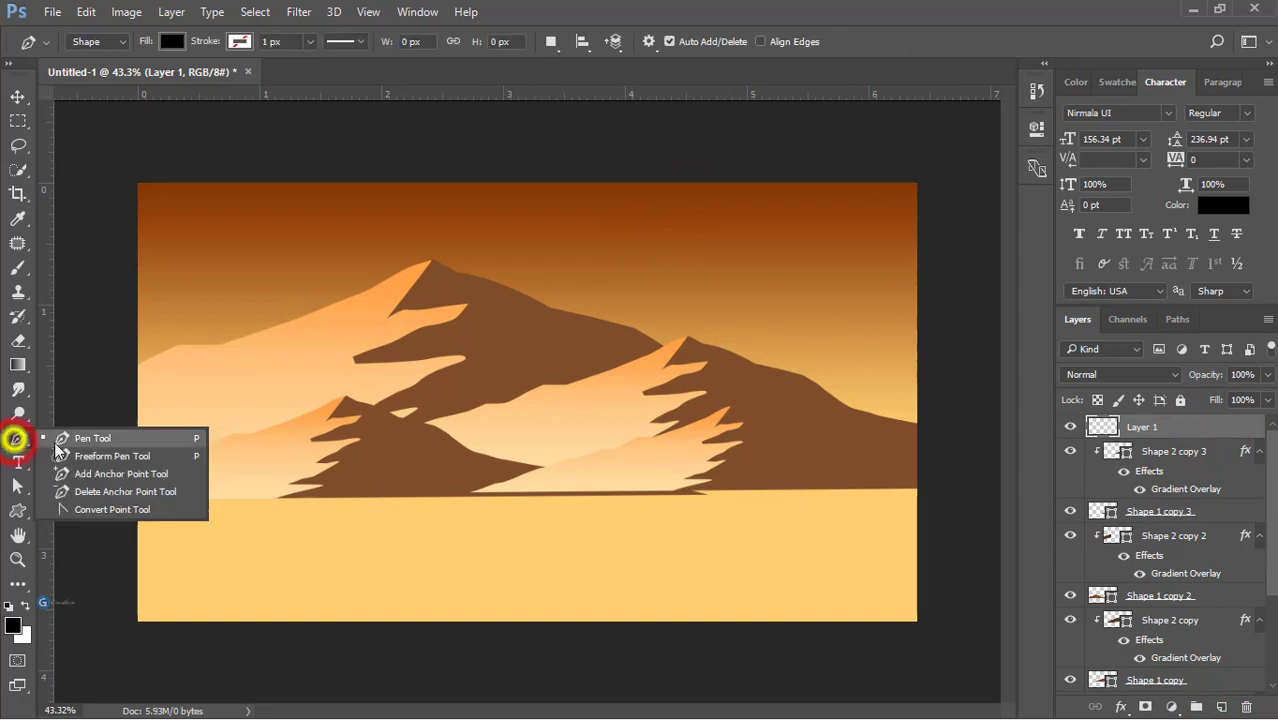
left_click(65, 458)
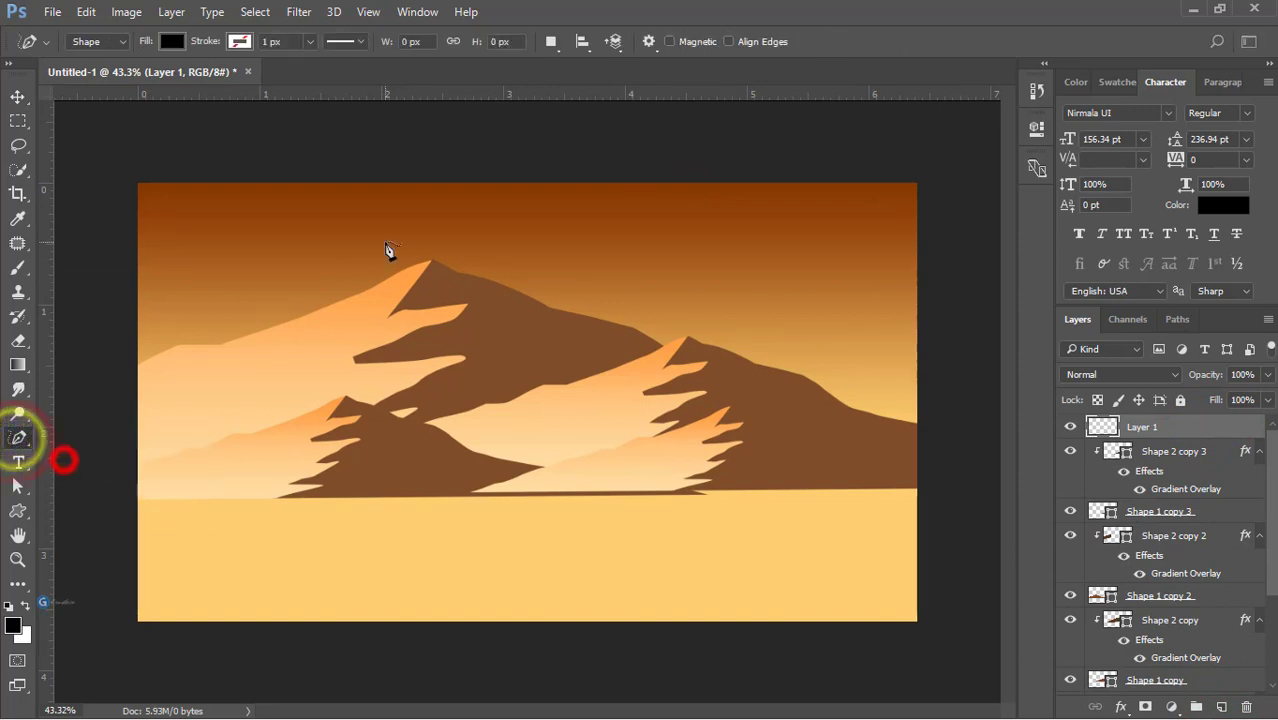
left_click(649, 42)
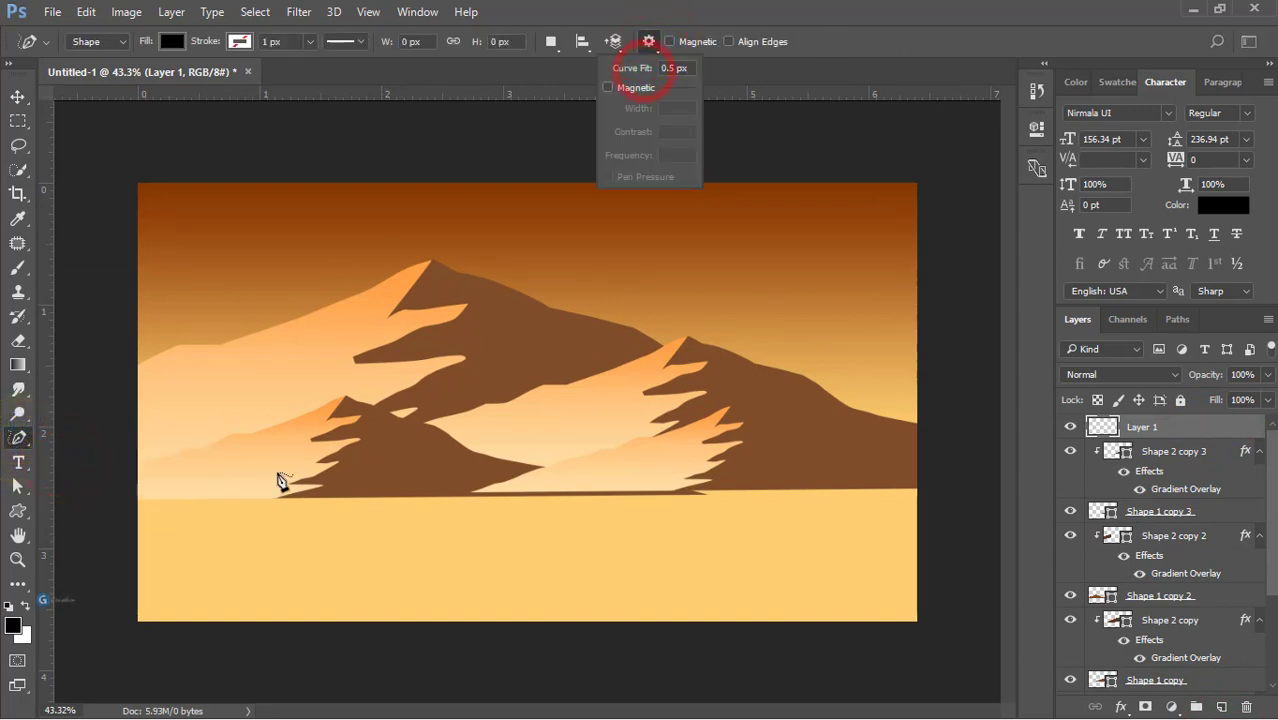
left_click_drag(136, 496, 192, 482)
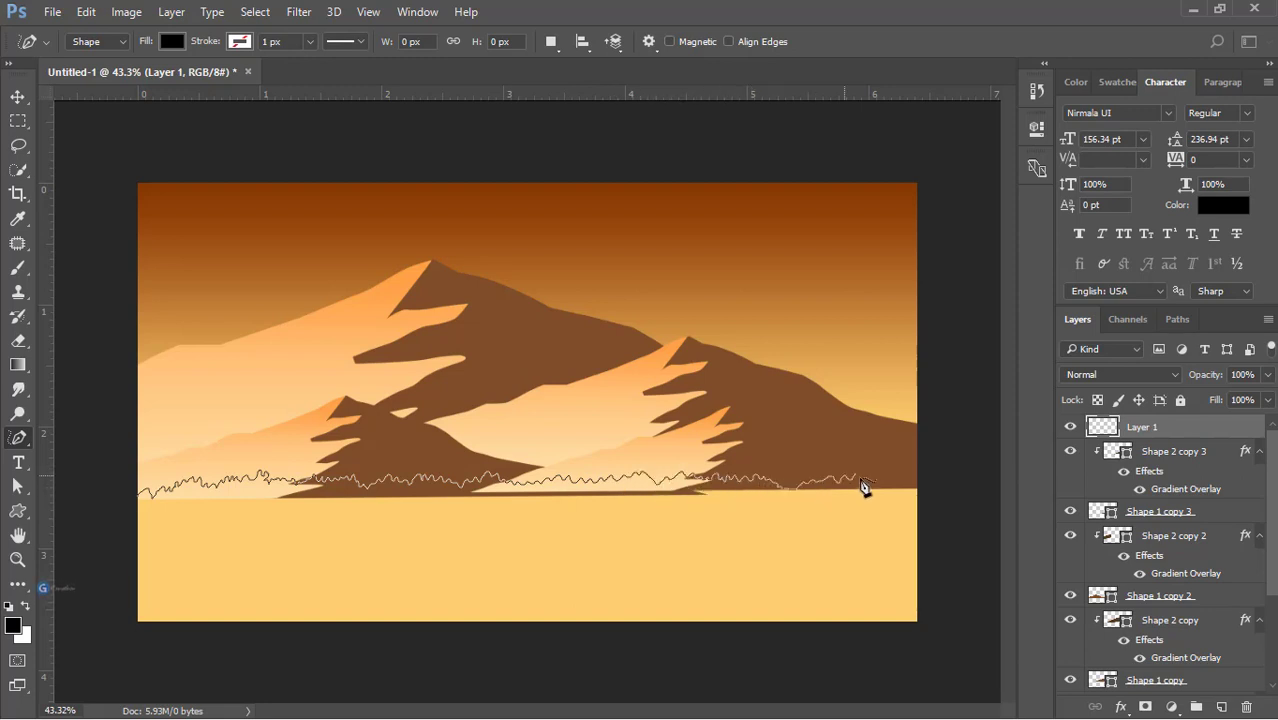
left_click_drag(931, 563, 221, 695)
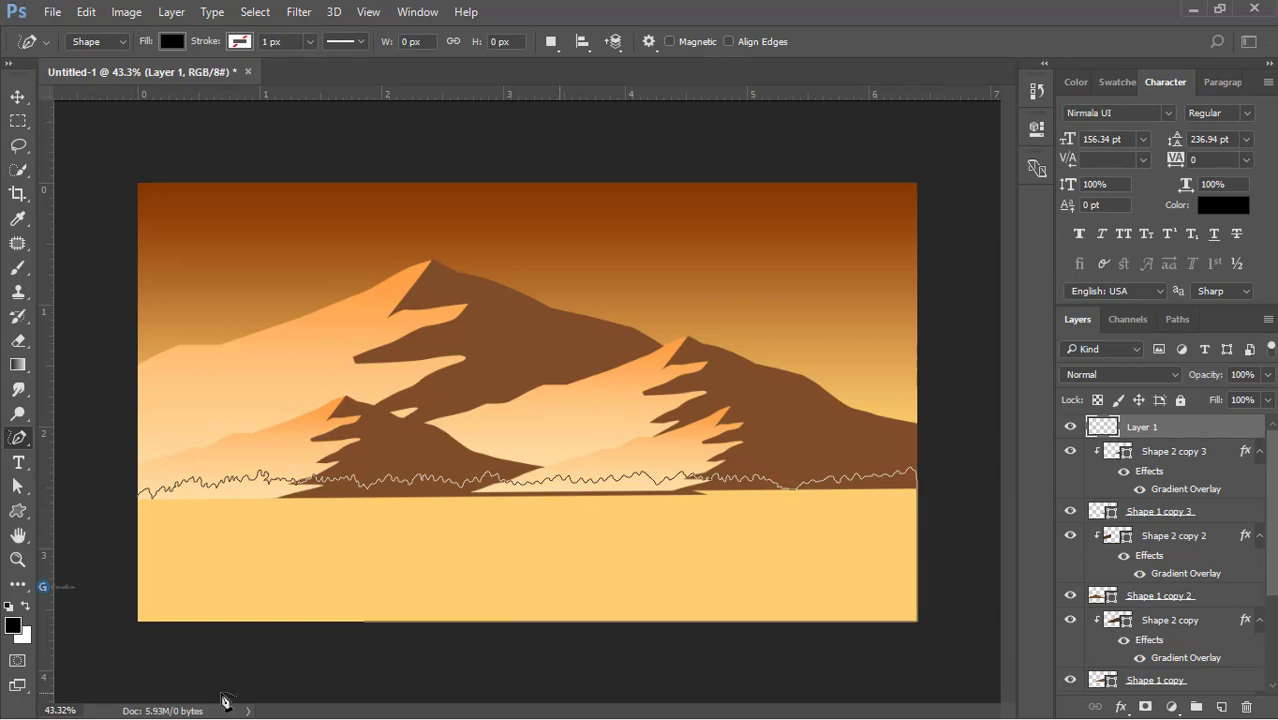
left_click_drag(97, 507, 106, 487)
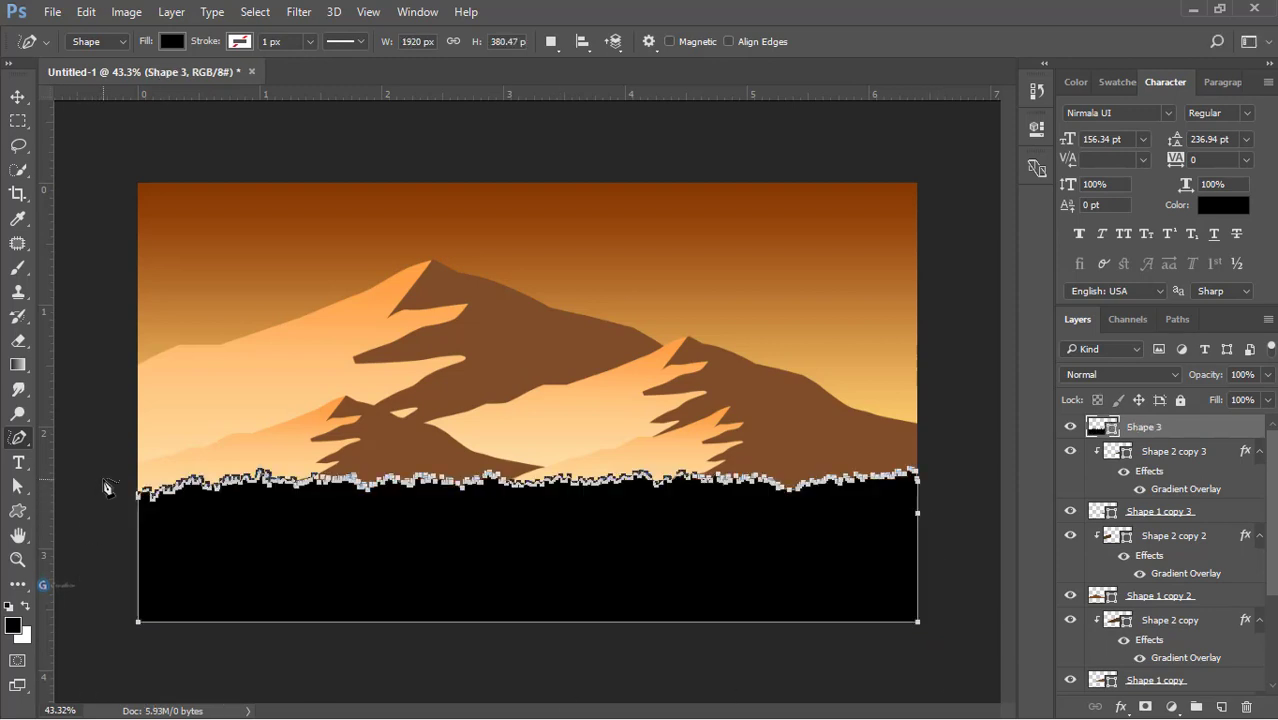
Apply a Gradient Overlay to the treeline shape and set the gradient's upper color stop to brown 874300
left_click(17, 100)
left_click(522, 528)
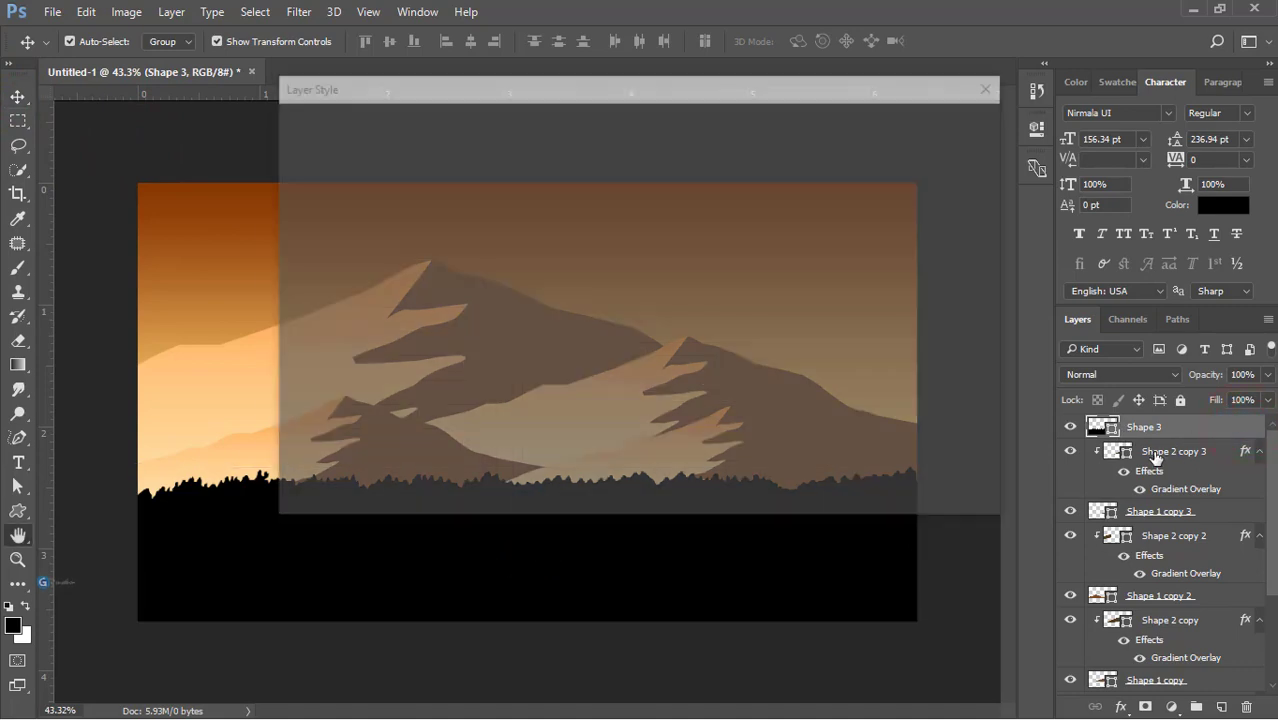
left_click_drag(466, 88, 1068, 111)
left_click(926, 392)
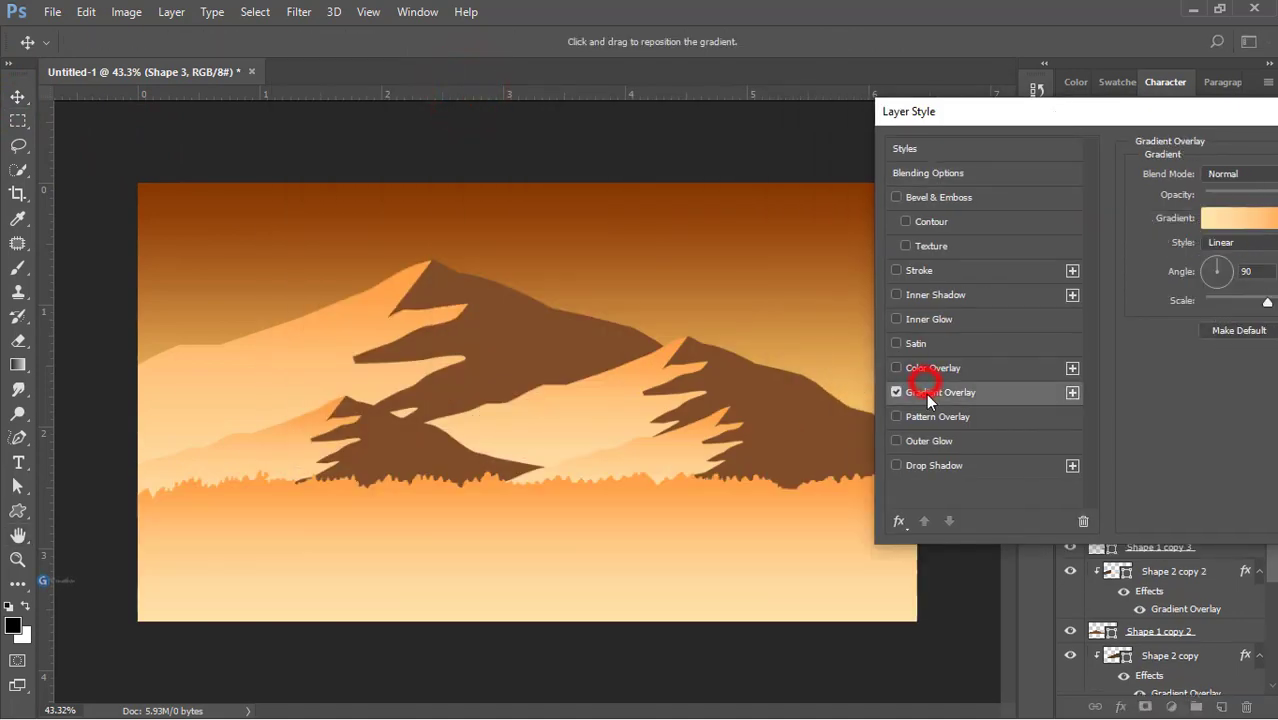
left_click(1240, 216)
double_click(1138, 464)
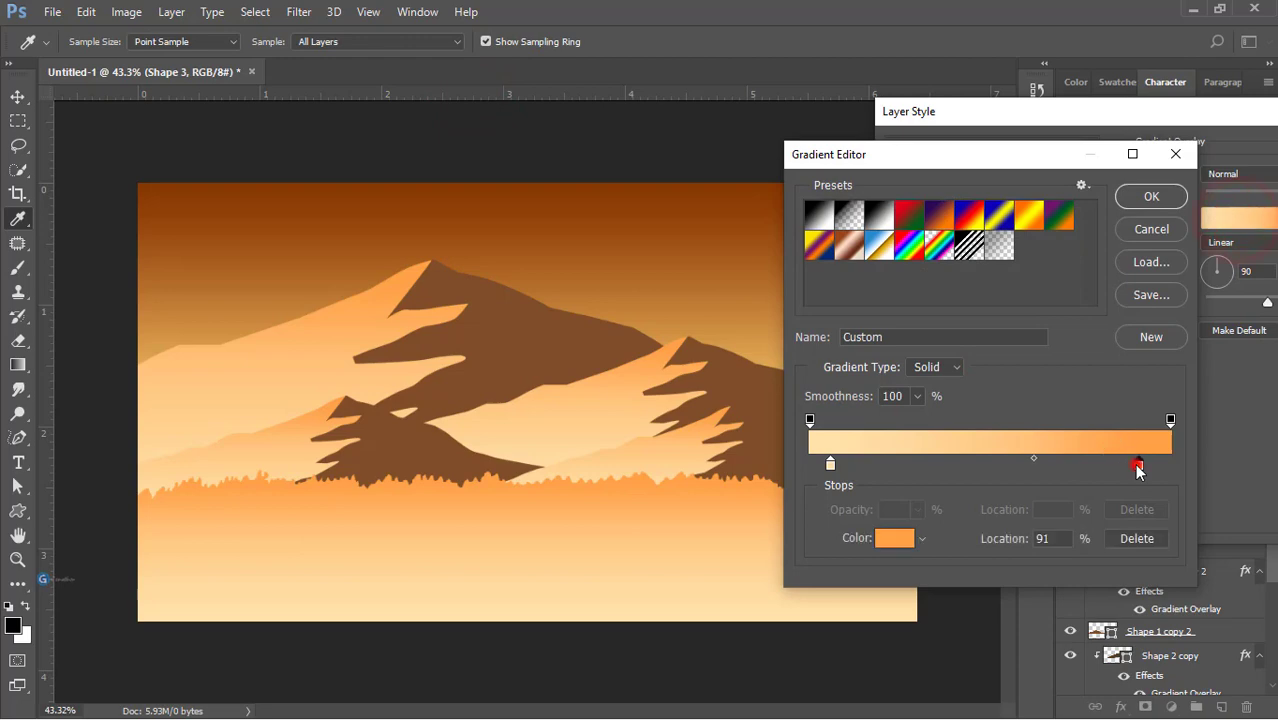
left_click(990, 452)
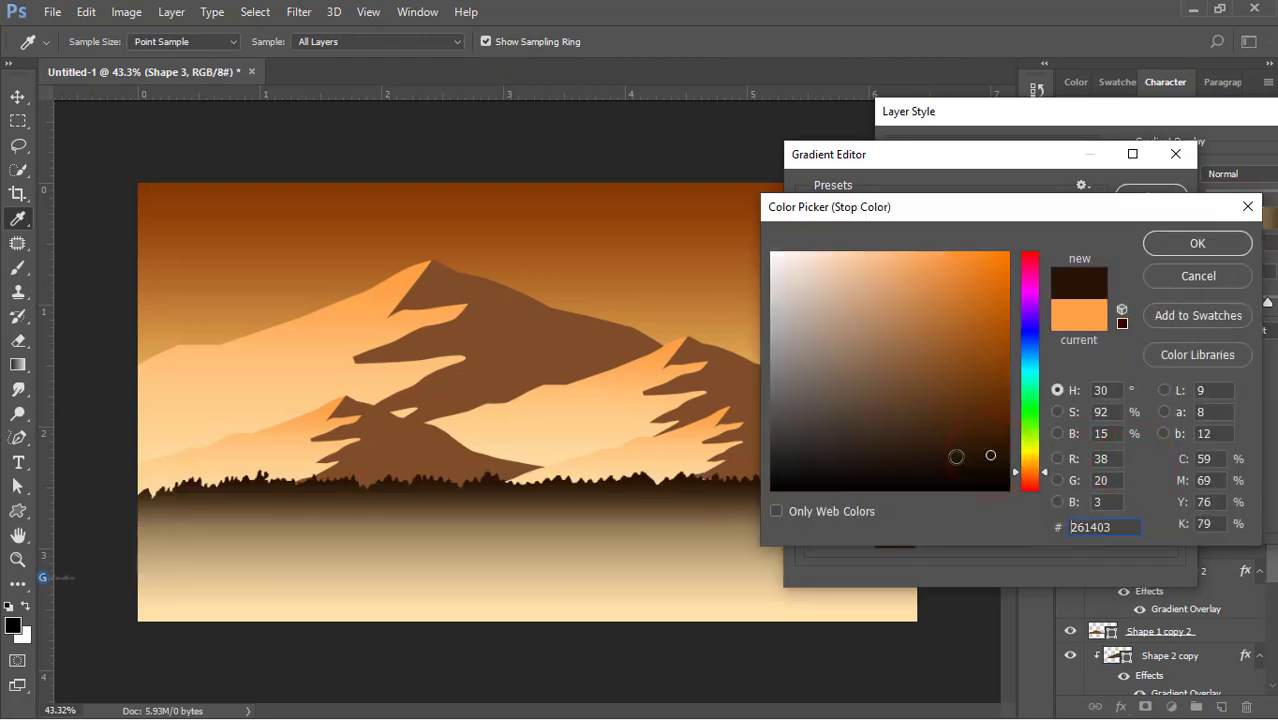
left_click_drag(996, 424, 1008, 364)
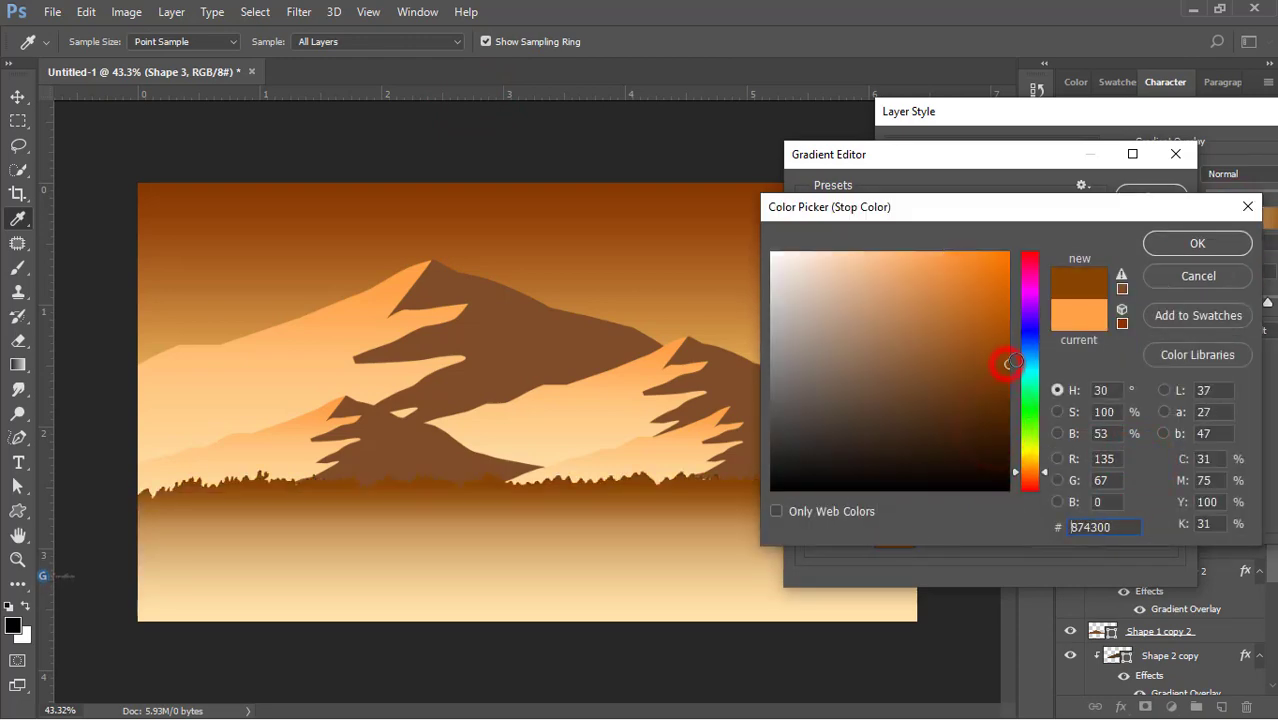
left_click(1192, 249)
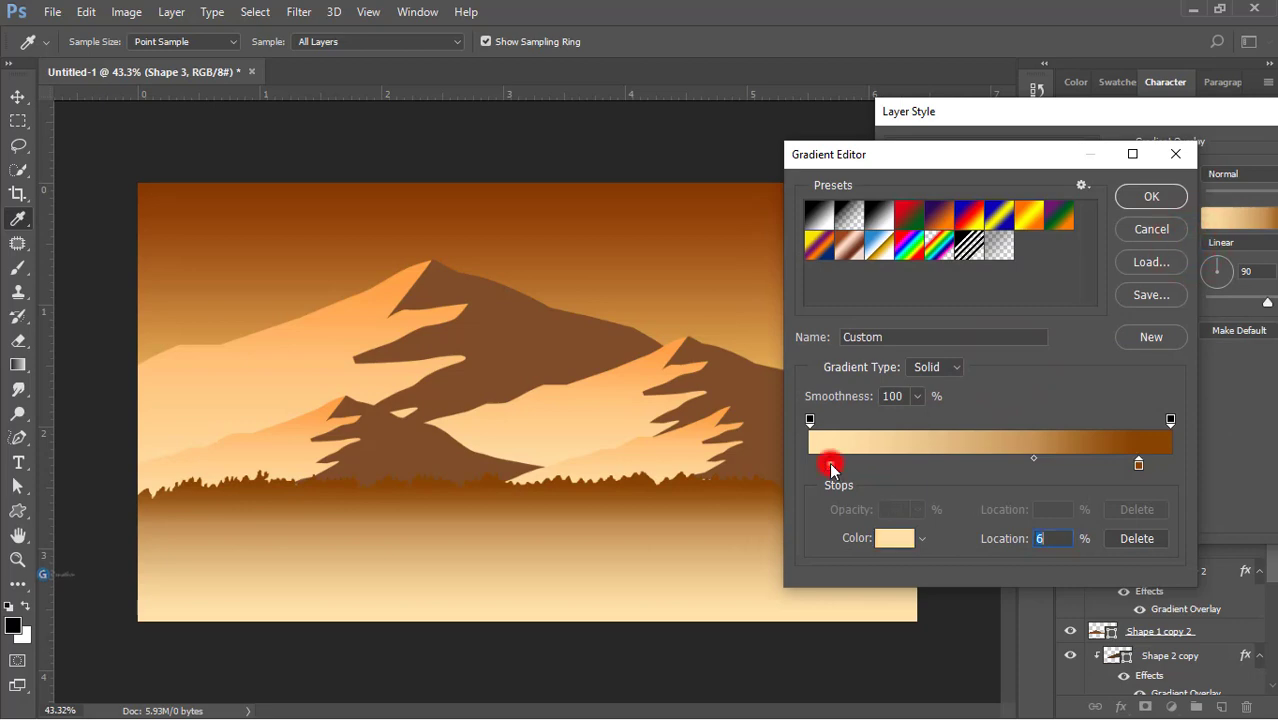
Set the treeline gradient's lower color stop to dark brown 291200 and apply the layer style
double_click(831, 466)
mouse_move(985, 452)
left_mouse_down()
mouse_move(1013, 478)
mouse_move(1030, 474)
left_mouse_up()
left_click(1005, 450)
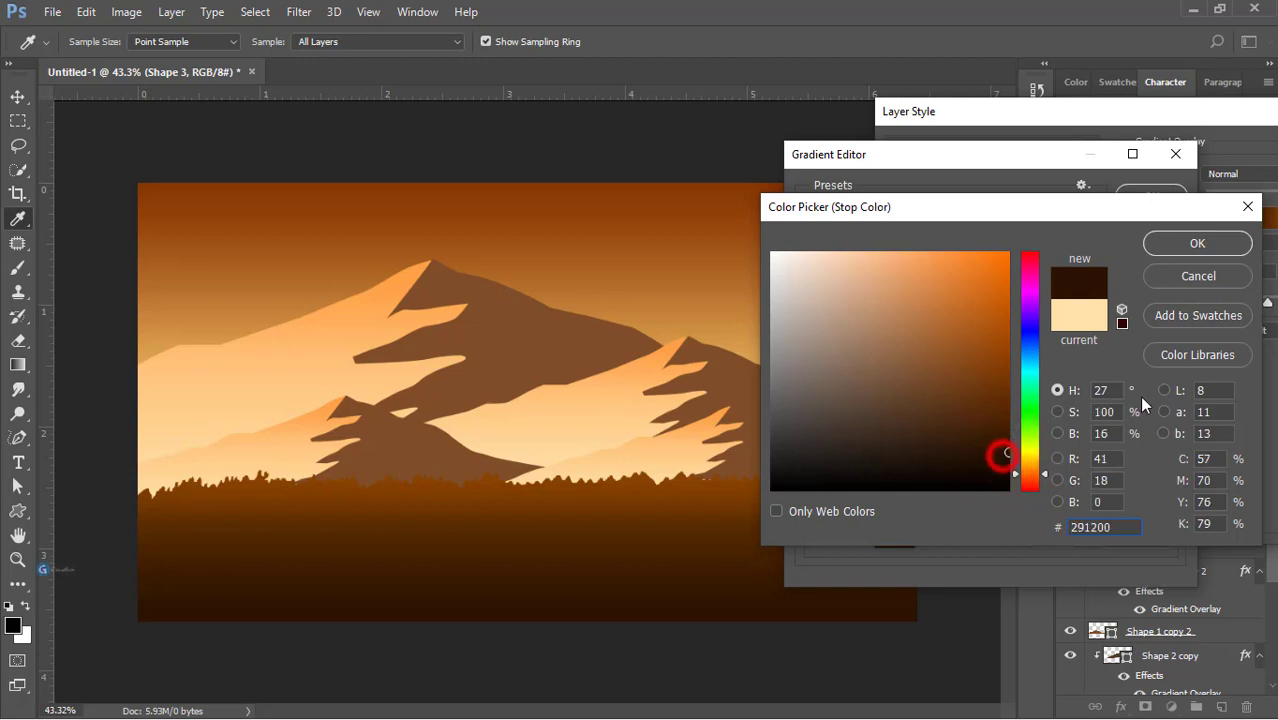
left_click(1196, 243)
left_click(1148, 194)
left_click_drag(1150, 108, 907, 161)
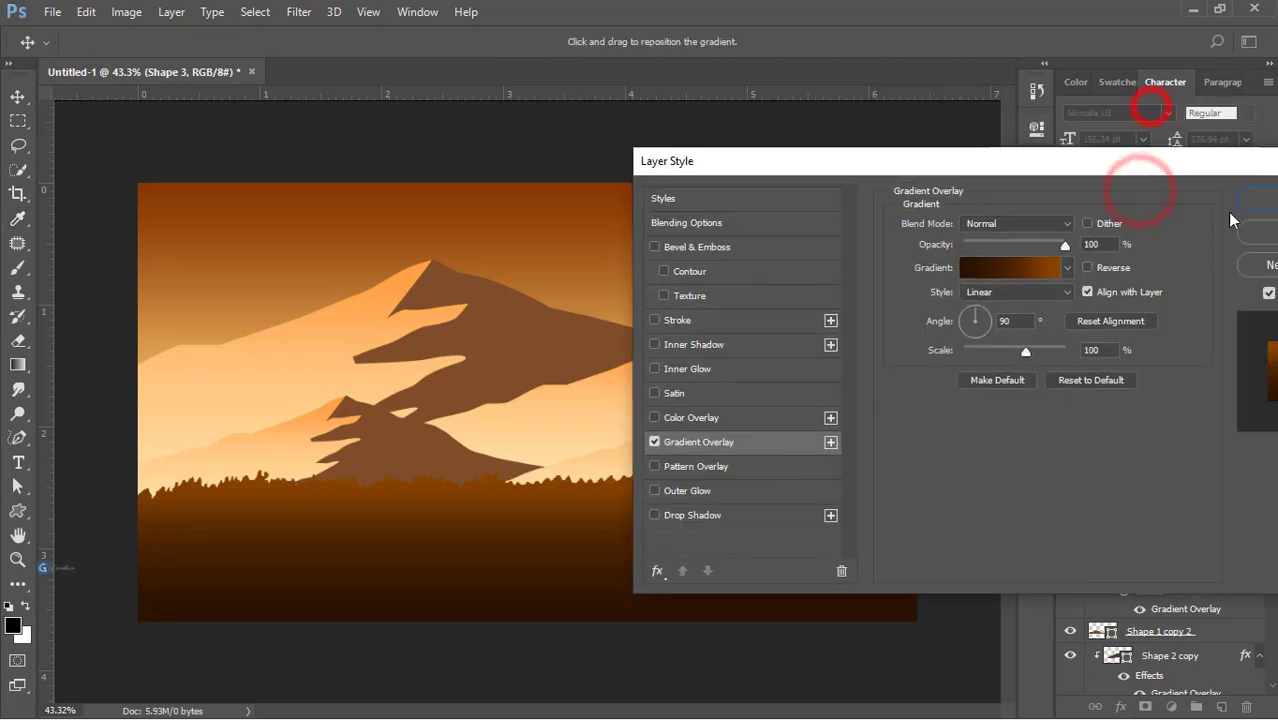
left_click(1250, 201)
Duplicate the treeline shape lower down as a front row and shift the original slightly down
left_click_drag(655, 531, 664, 578)
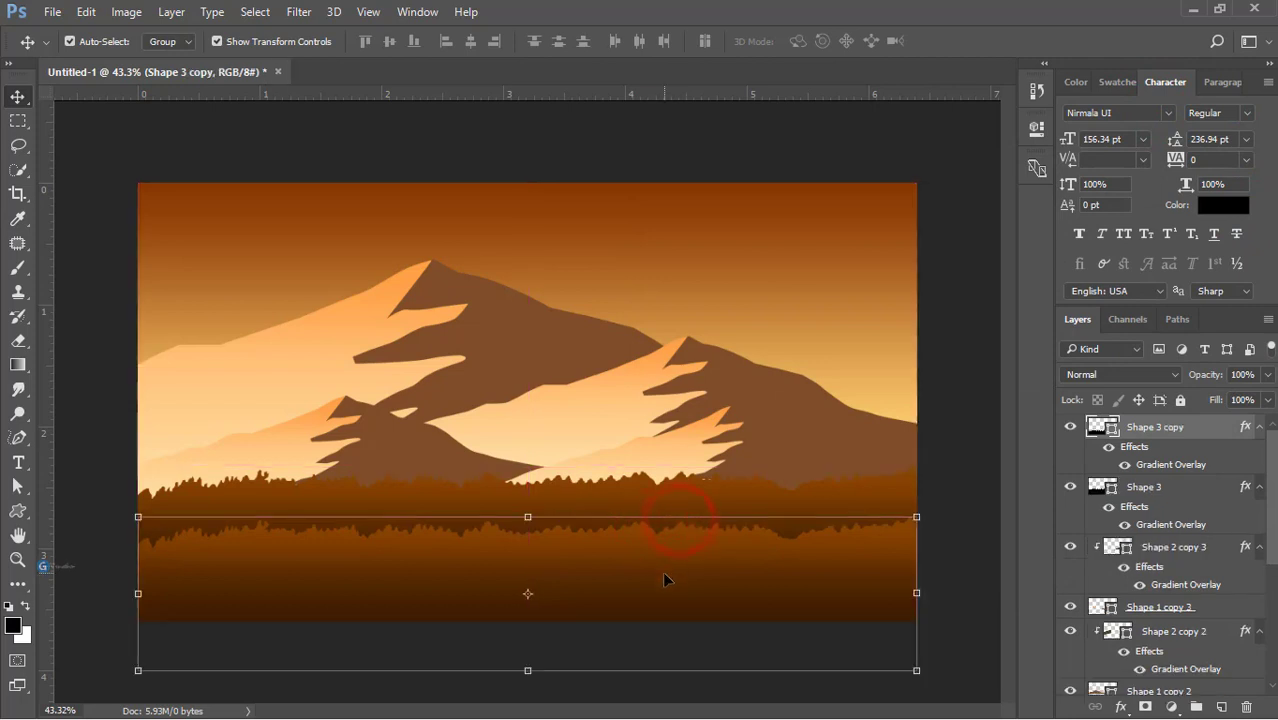
left_click_drag(615, 497, 606, 491)
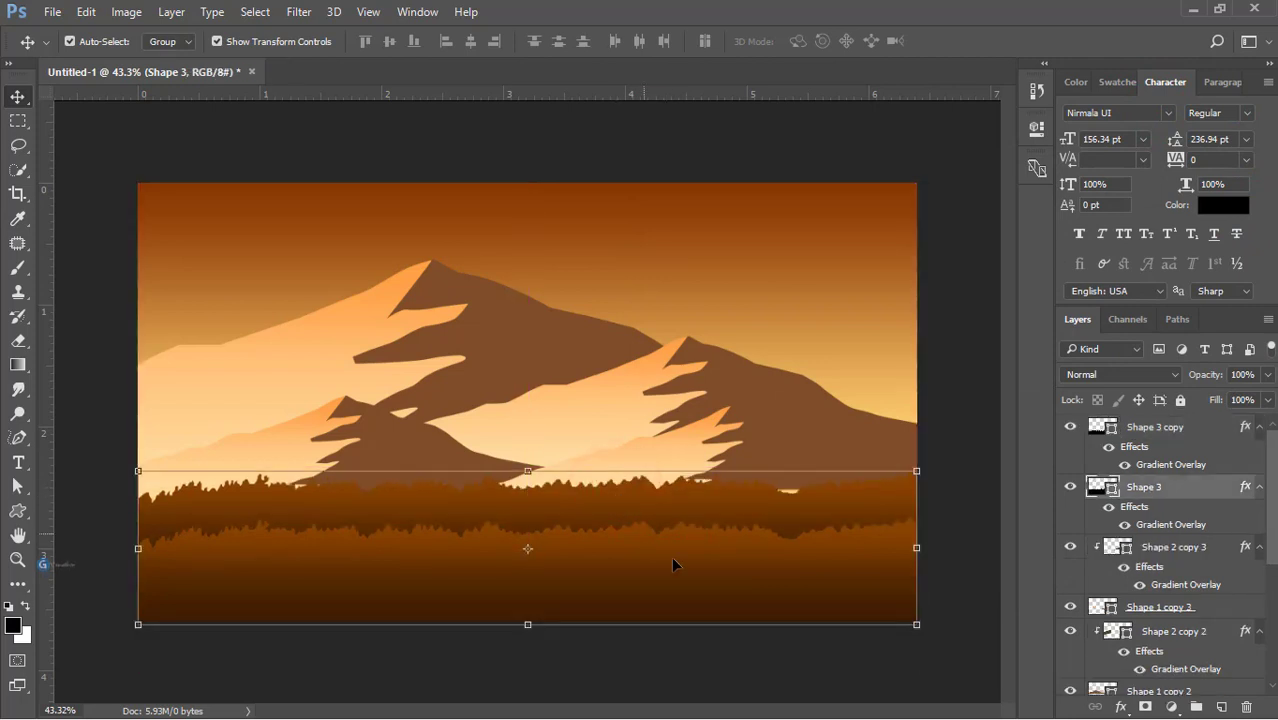
Stretch the front treeline slightly past the canvas's right edge and warp it so its middle sags and its right end rises
left_click(695, 578)
left_click_drag(916, 517, 939, 512)
double_click(853, 551)
right_click(540, 525)
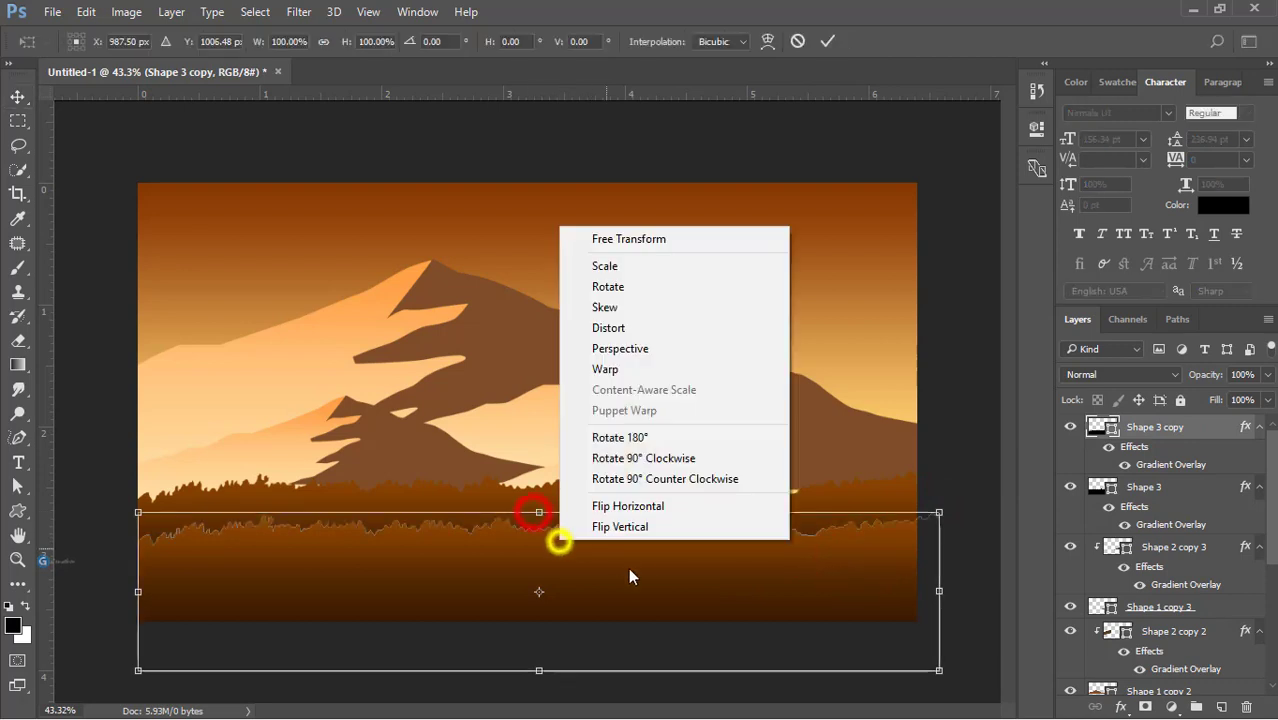
left_click(600, 370)
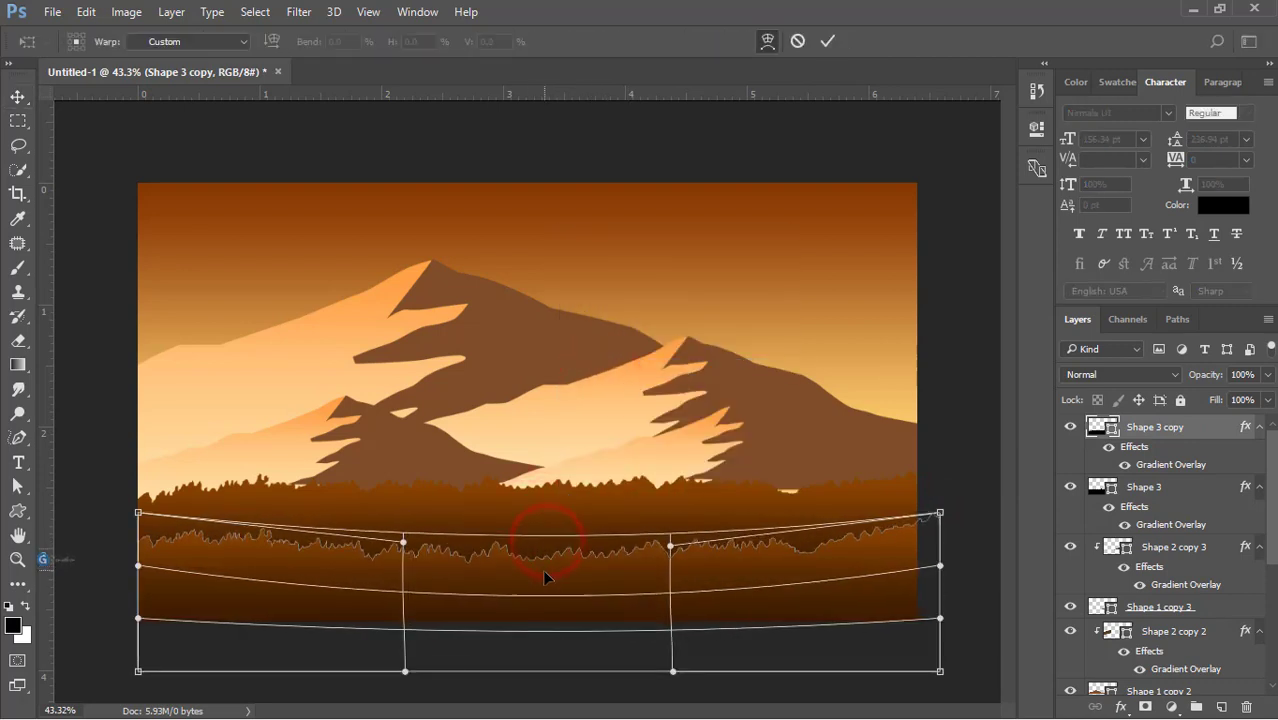
left_click_drag(940, 512, 953, 472)
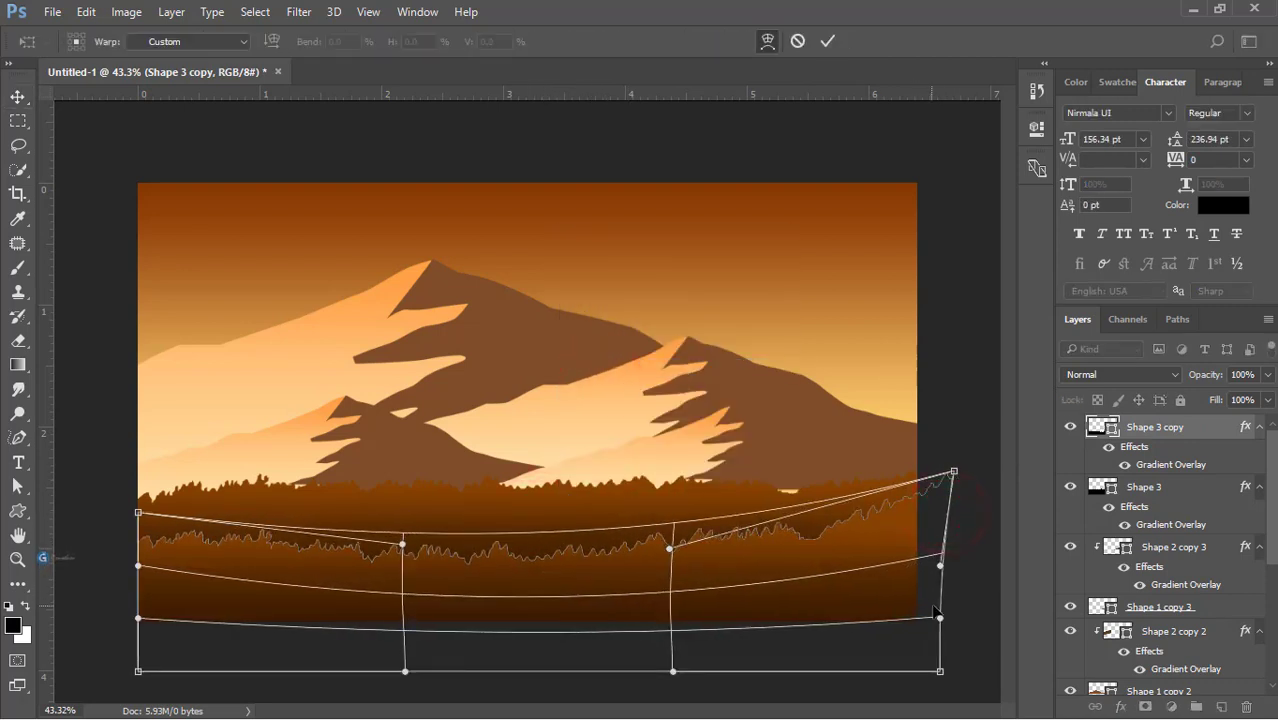
left_click_drag(921, 557, 893, 541)
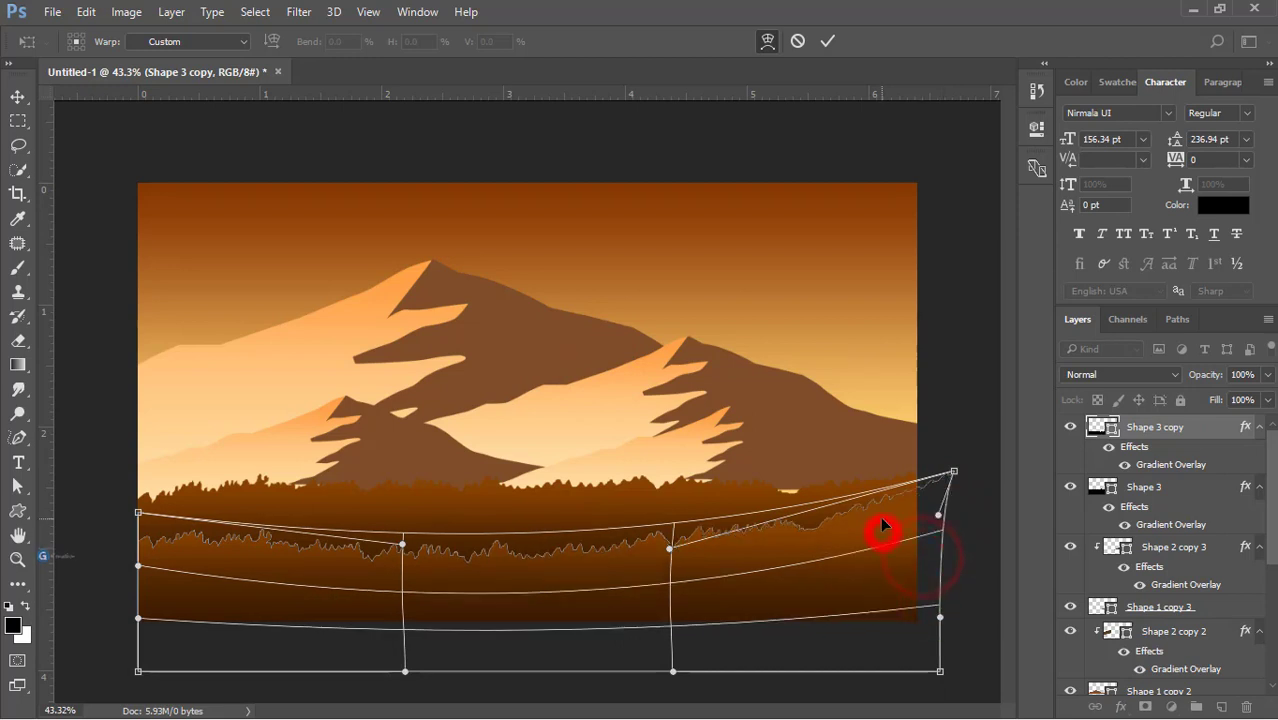
key("Return")
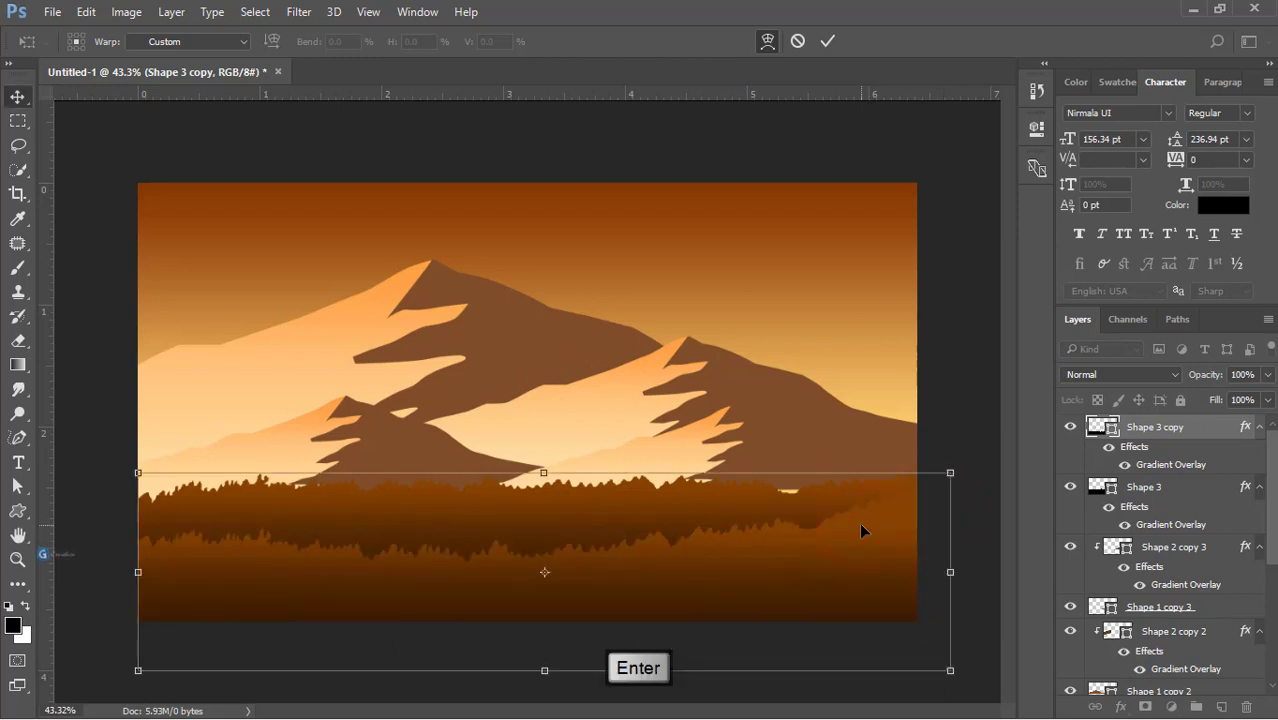
Warp the rear treeline so its middle dips and its left end rises
left_click(590, 503)
right_click(521, 500)
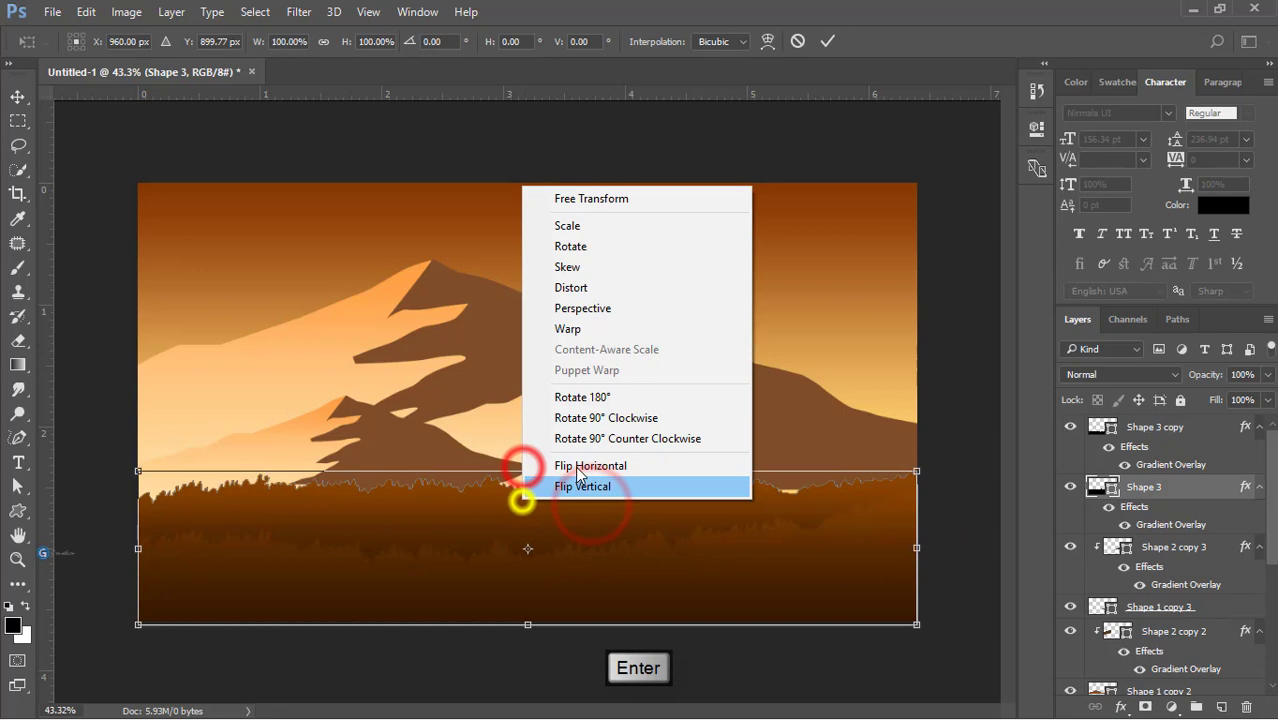
left_click(567, 328)
left_click_drag(542, 471, 475, 544)
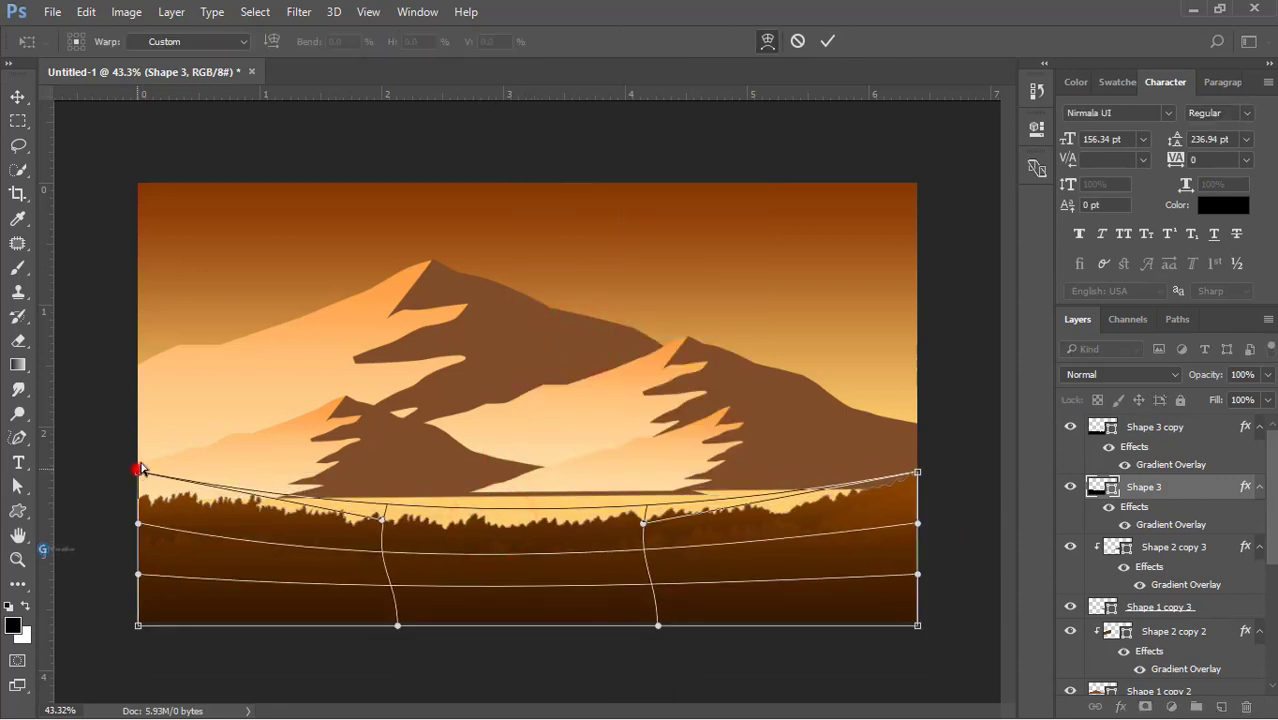
left_click_drag(141, 468, 143, 434)
key("Return")
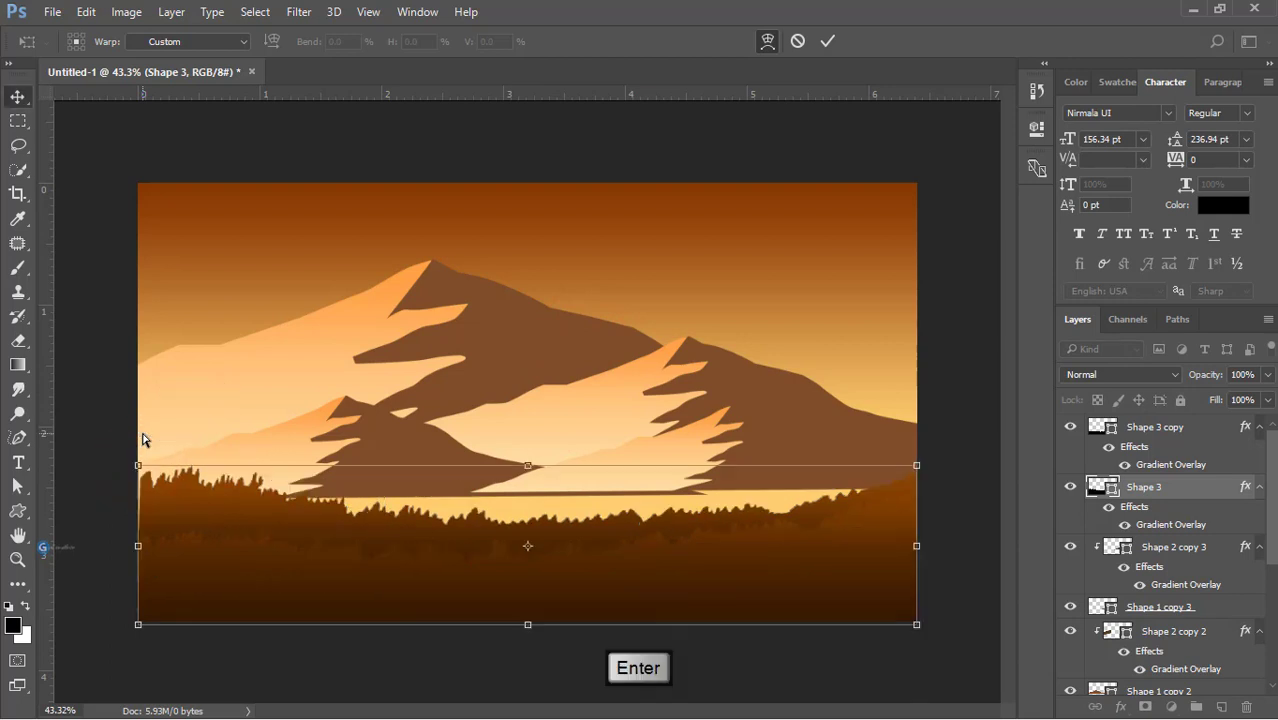
Select both treelines, move them up to overlap the base of the mountains and reduce their height slightly
left_click(280, 568, "shift")
left_click_drag(314, 531, 315, 500)
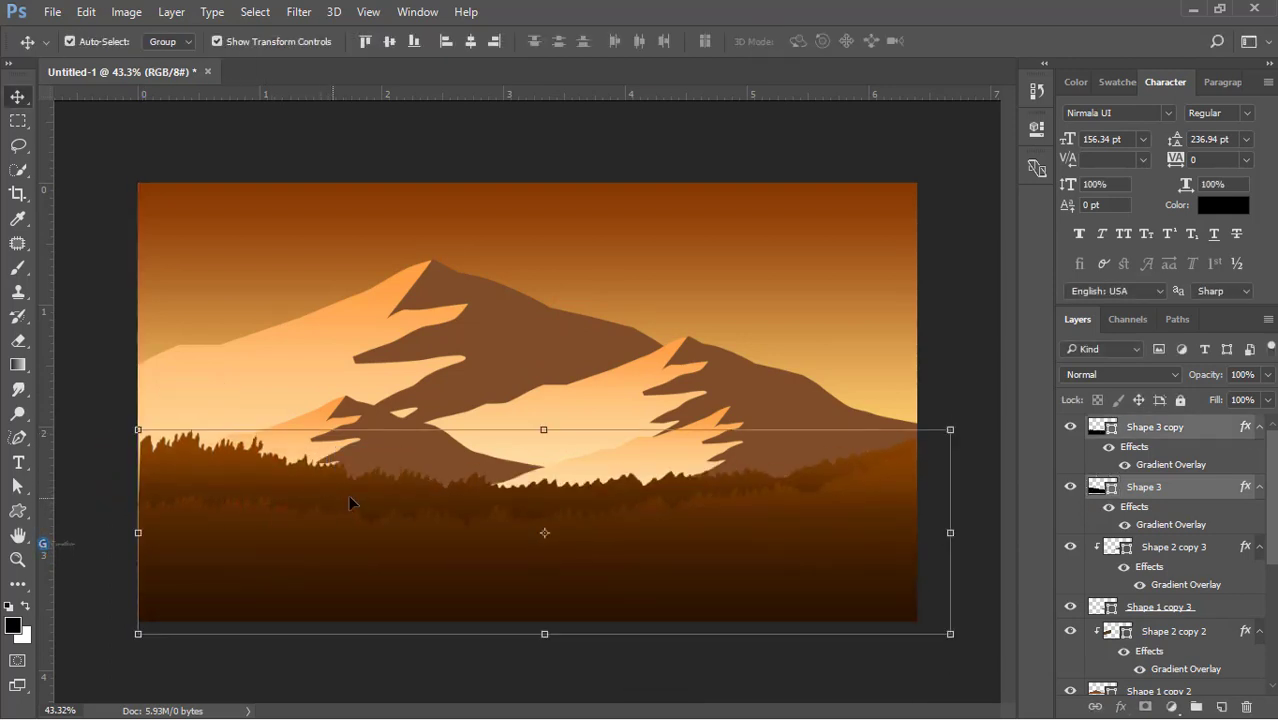
left_click_drag(544, 634, 544, 628)
double_click(594, 538)
left_click(947, 302)
Change the lower color stop of the front treeline's Gradient Overlay to a very dark maroon
left_click(742, 536)
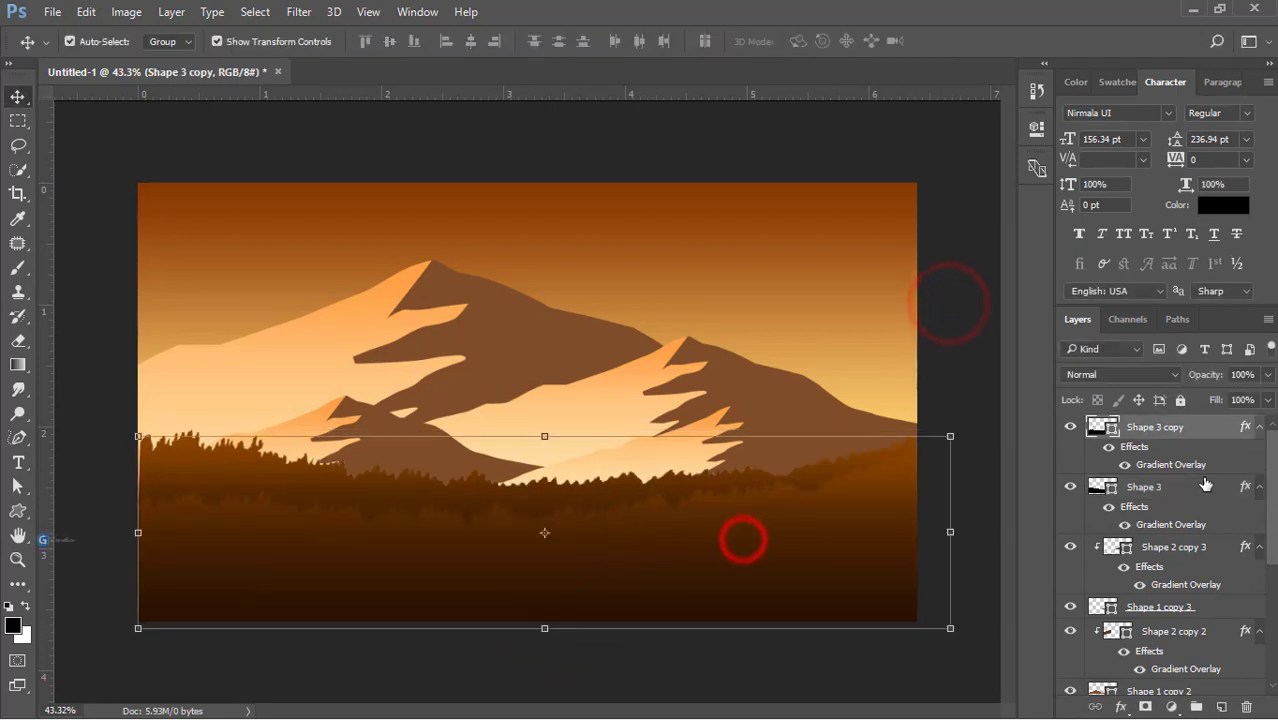
double_click(1245, 430)
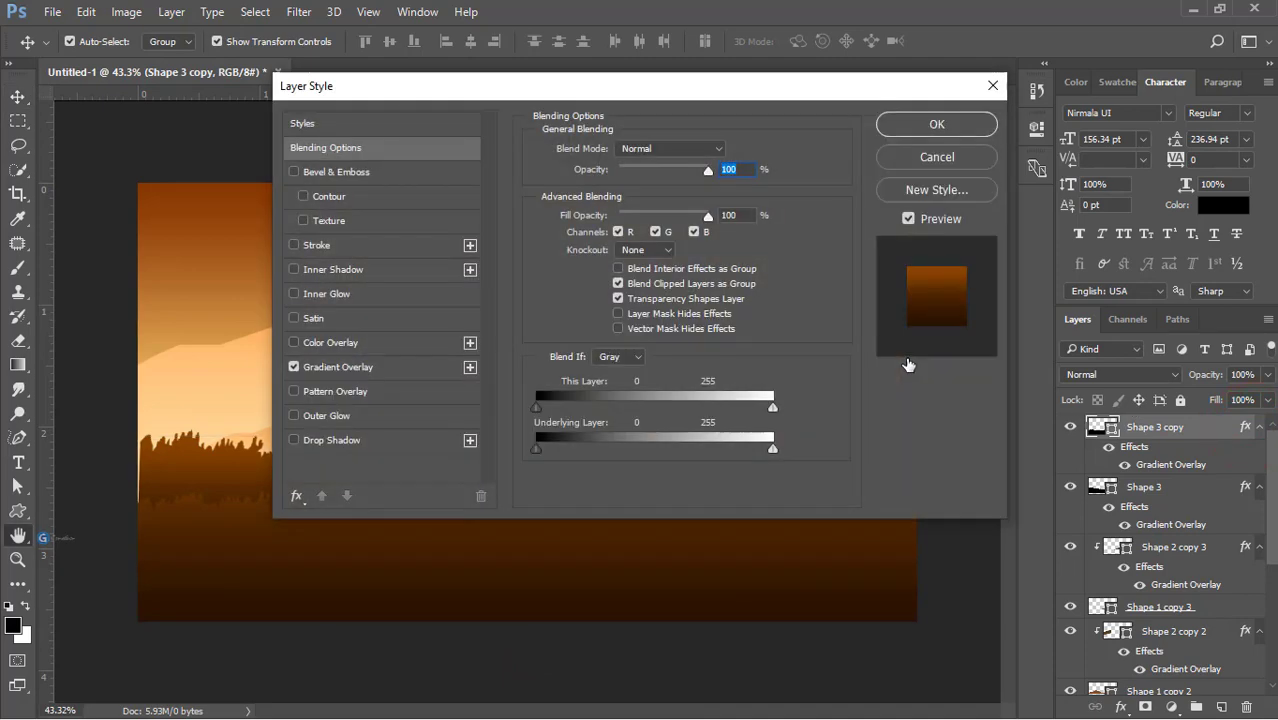
left_click_drag(456, 86, 878, 84)
left_click(766, 360)
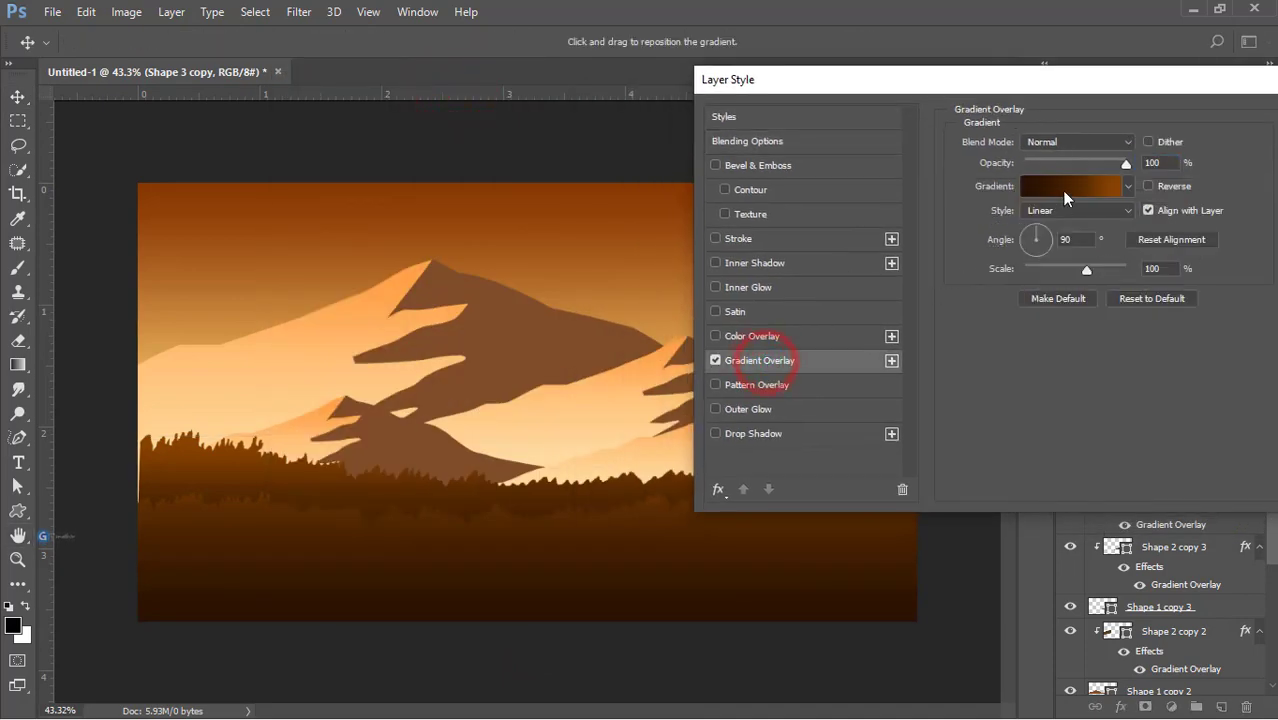
left_click(1062, 190)
double_click(828, 463)
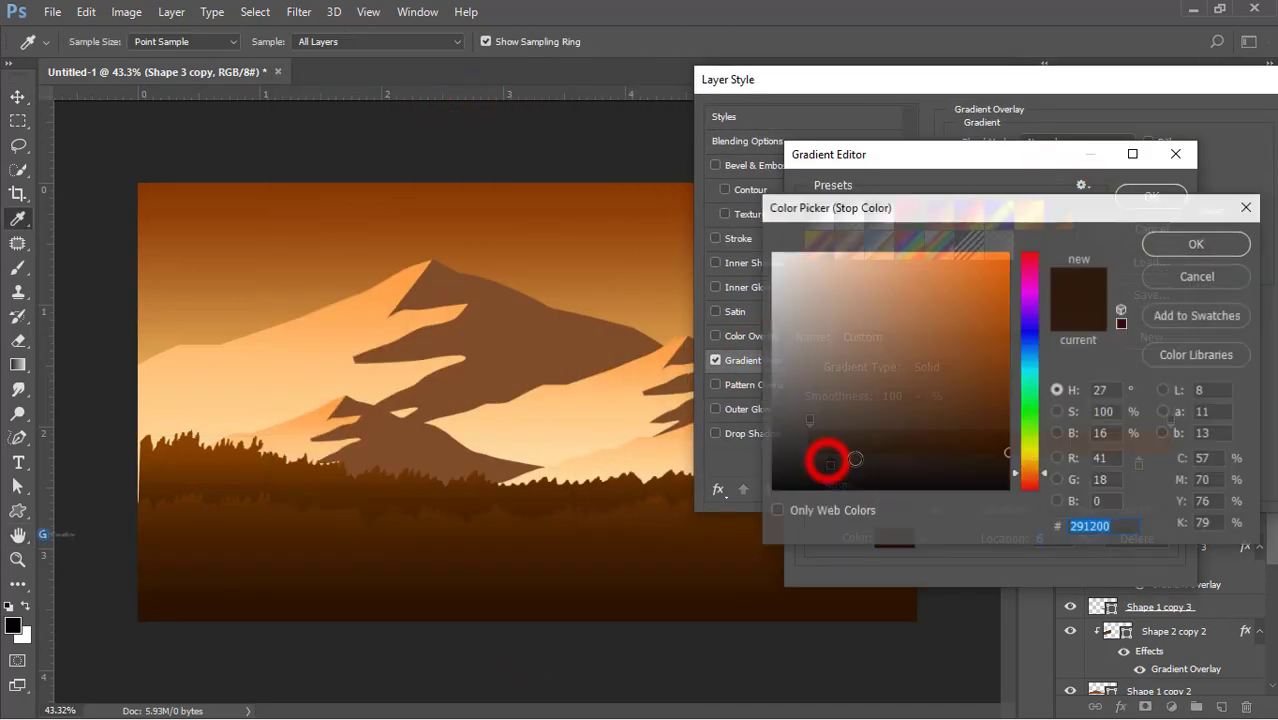
left_click(1030, 489)
left_click(1027, 410)
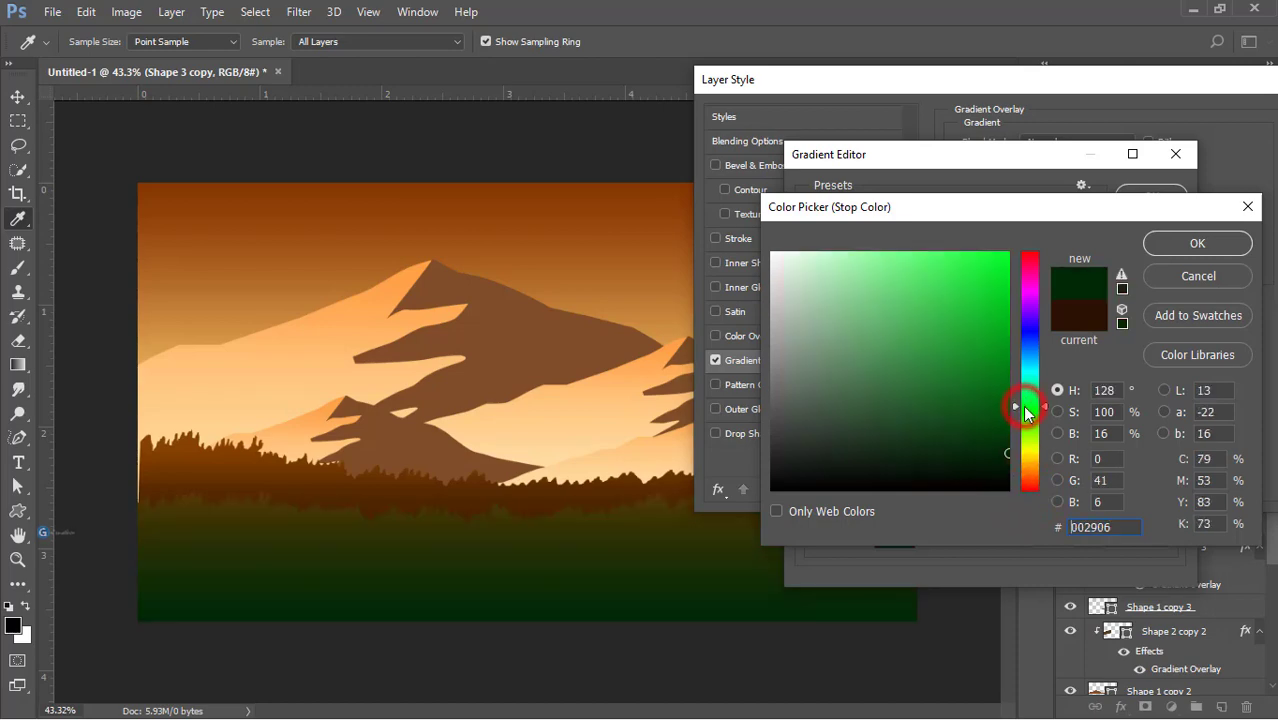
left_click(1019, 490)
left_click_drag(967, 458, 922, 463)
left_click(1171, 253)
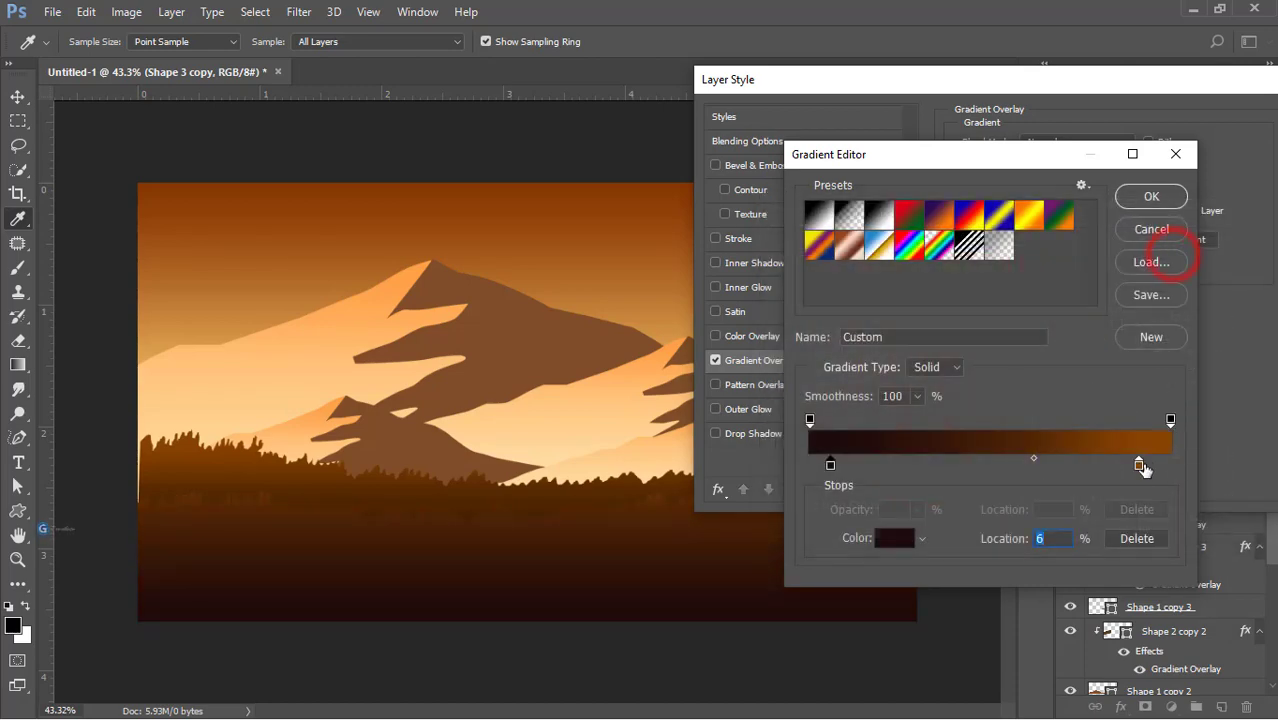
Change the upper color stop of the front treeline's gradient to deep red #820404
double_click(1138, 466)
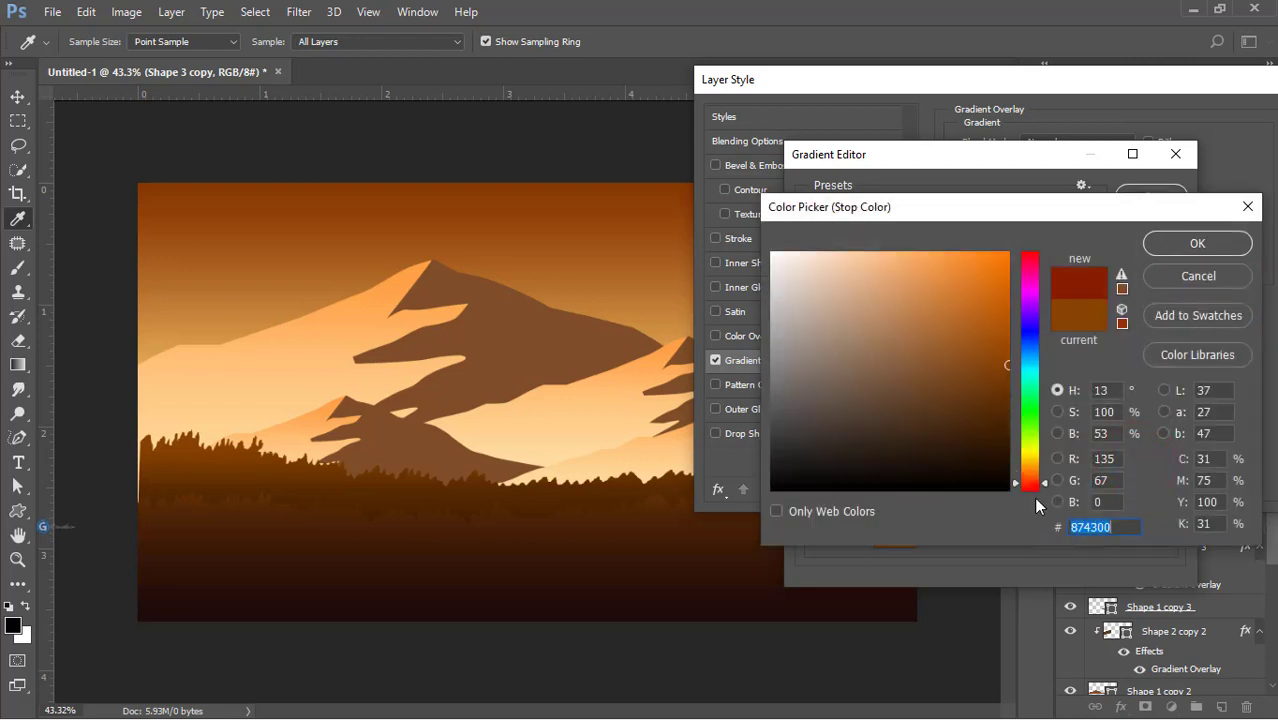
left_click(1036, 498)
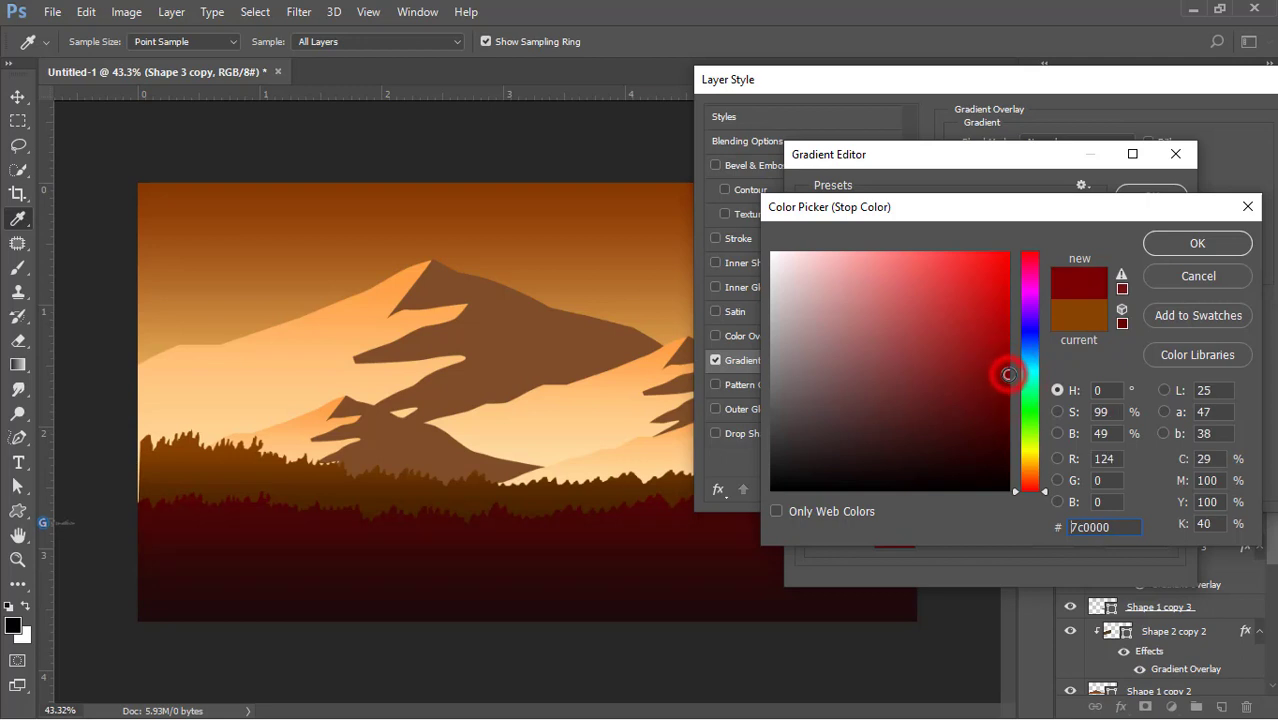
left_click(958, 363)
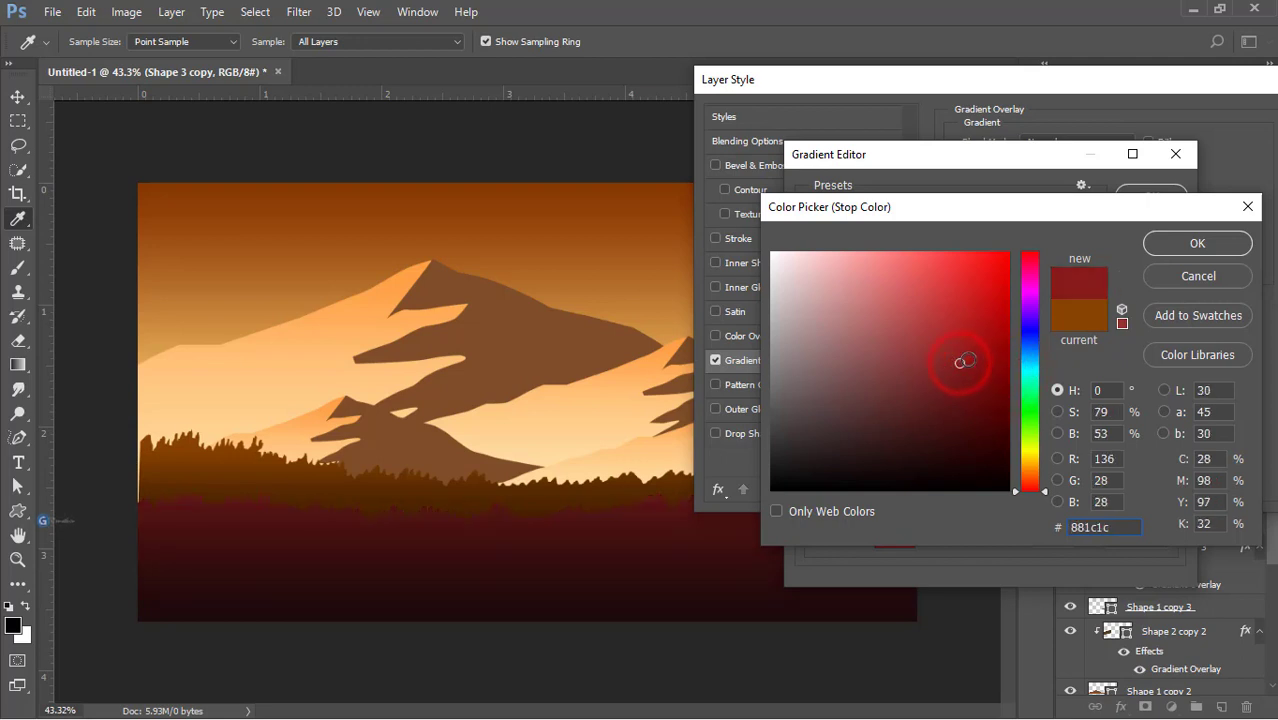
left_click(993, 380)
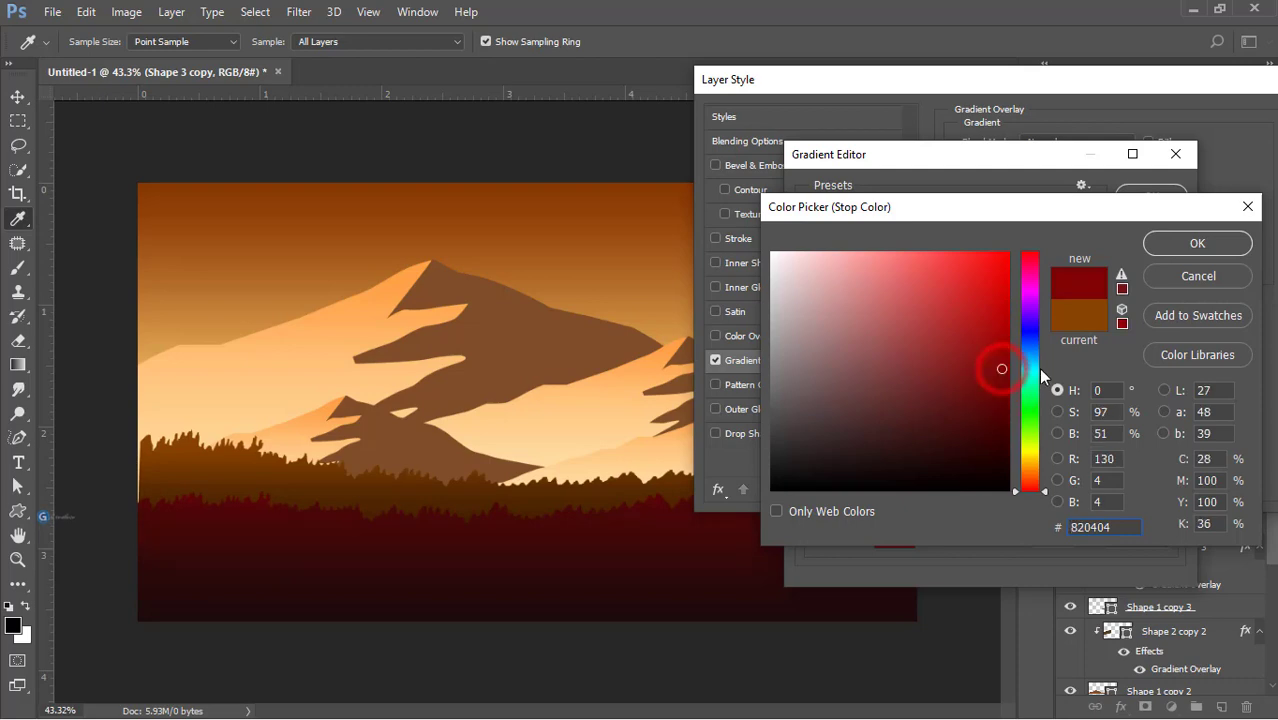
left_click(1180, 242)
Set the dark lower color stop of the front treeline's gradient to #1a0e0e and accept the gradient
double_click(830, 464)
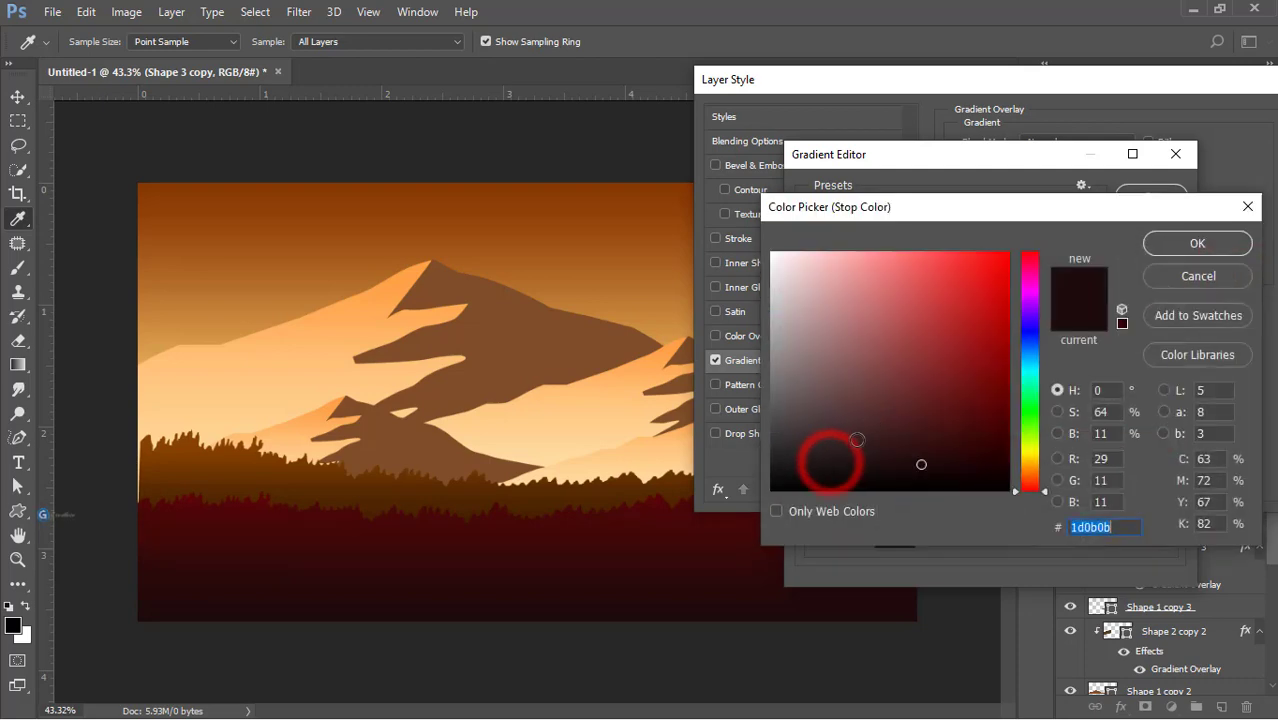
left_click(879, 445)
mouse_move(876, 452)
left_mouse_down()
mouse_move(883, 475)
mouse_move(882, 462)
left_mouse_up()
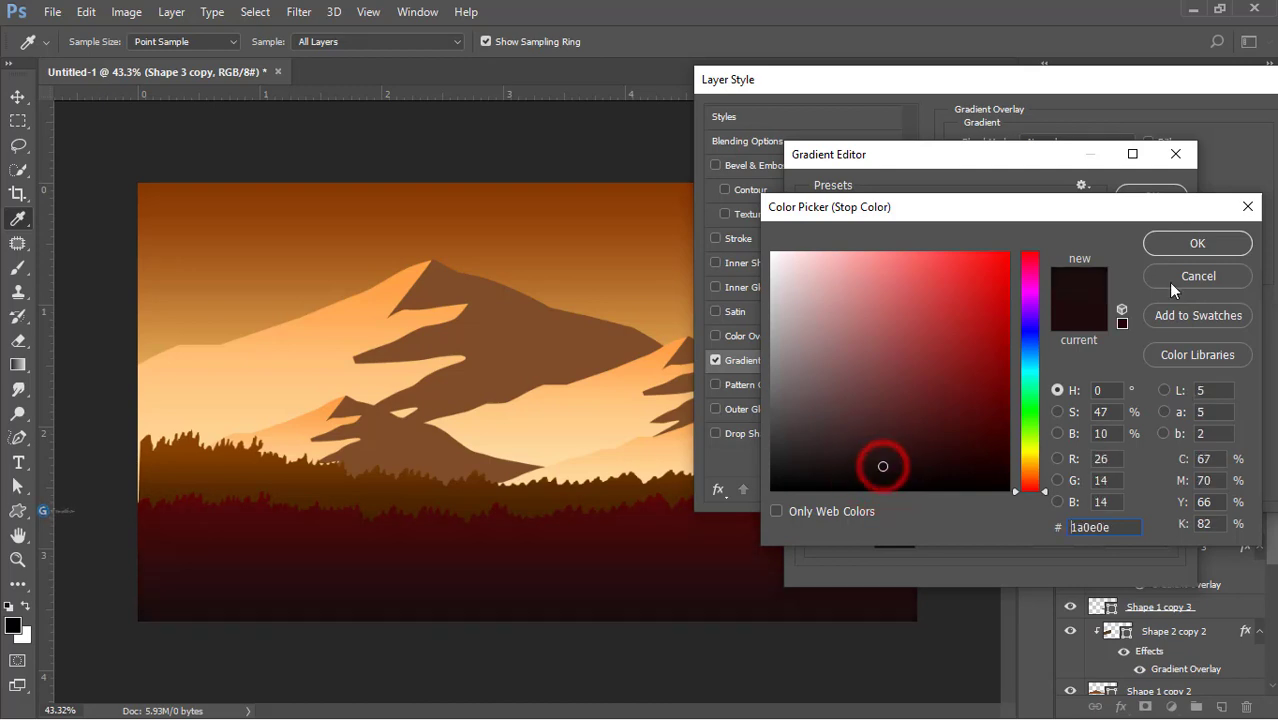
left_click(1197, 243)
left_click(1148, 196)
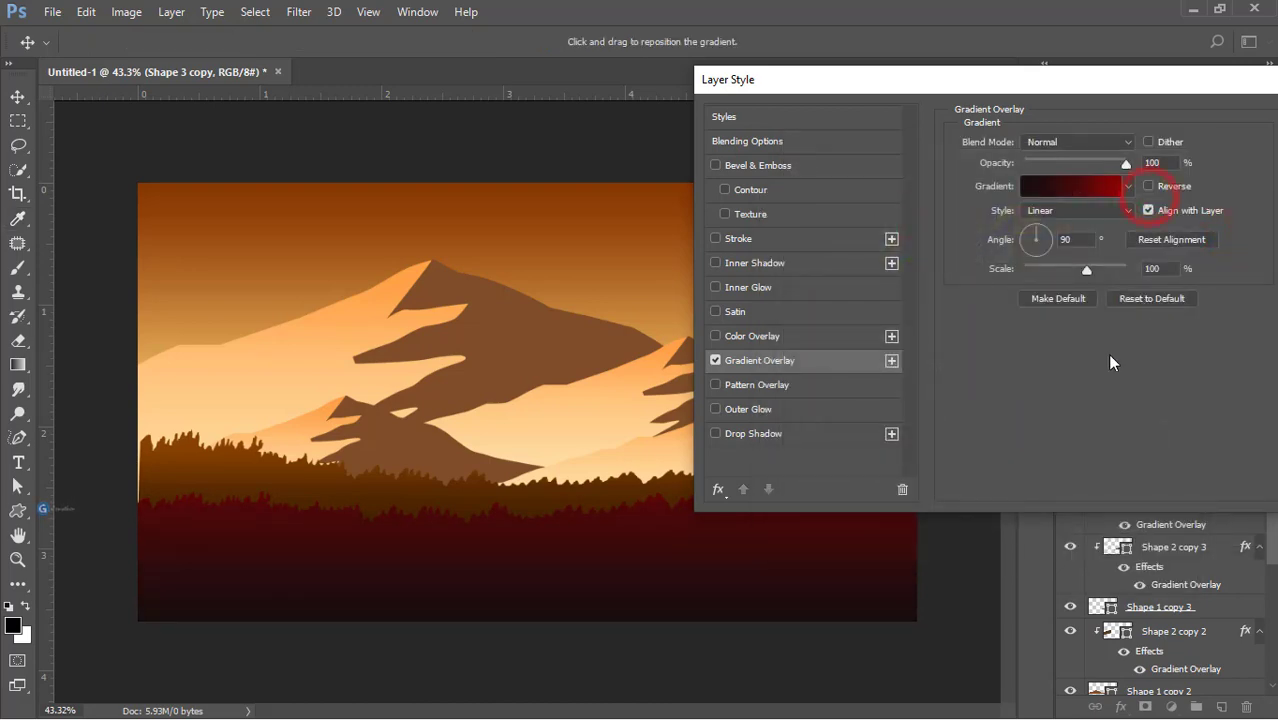
Change the upper color stop of the front treeline's gradient to reddish brown #741600 and accept the gradient
left_click(1070, 186)
double_click(1143, 460)
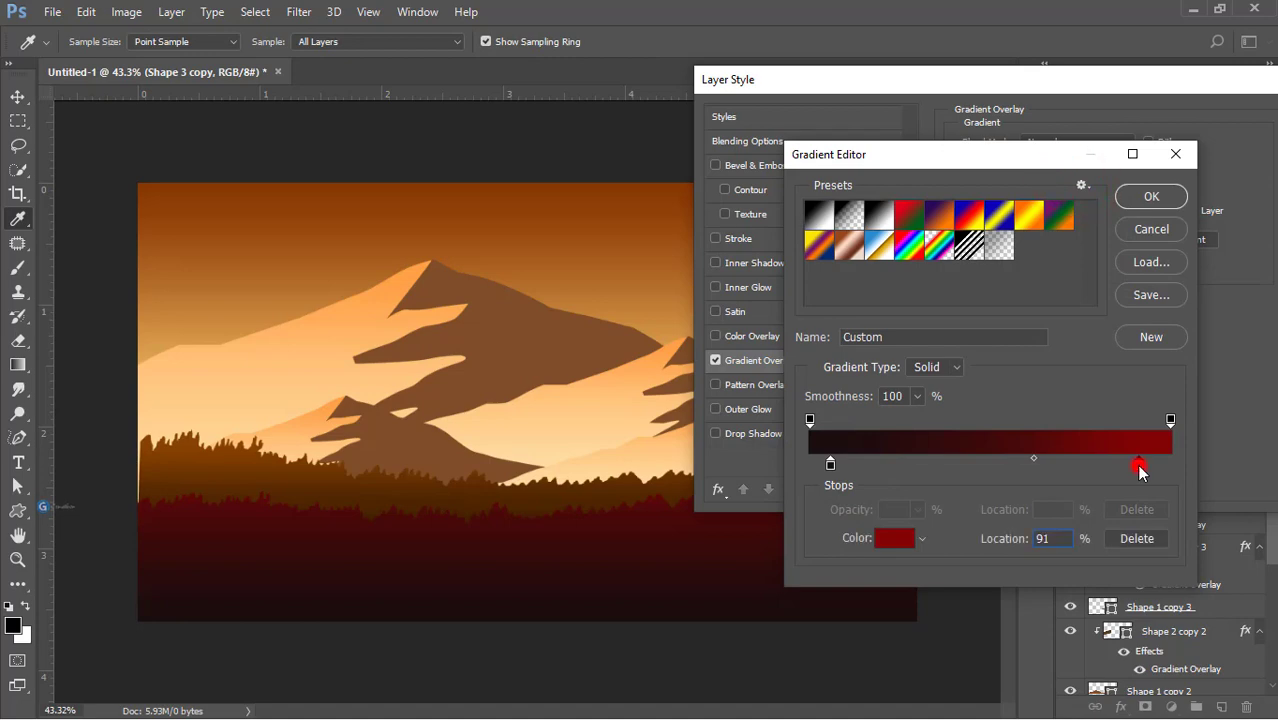
left_click_drag(1034, 477, 1033, 485)
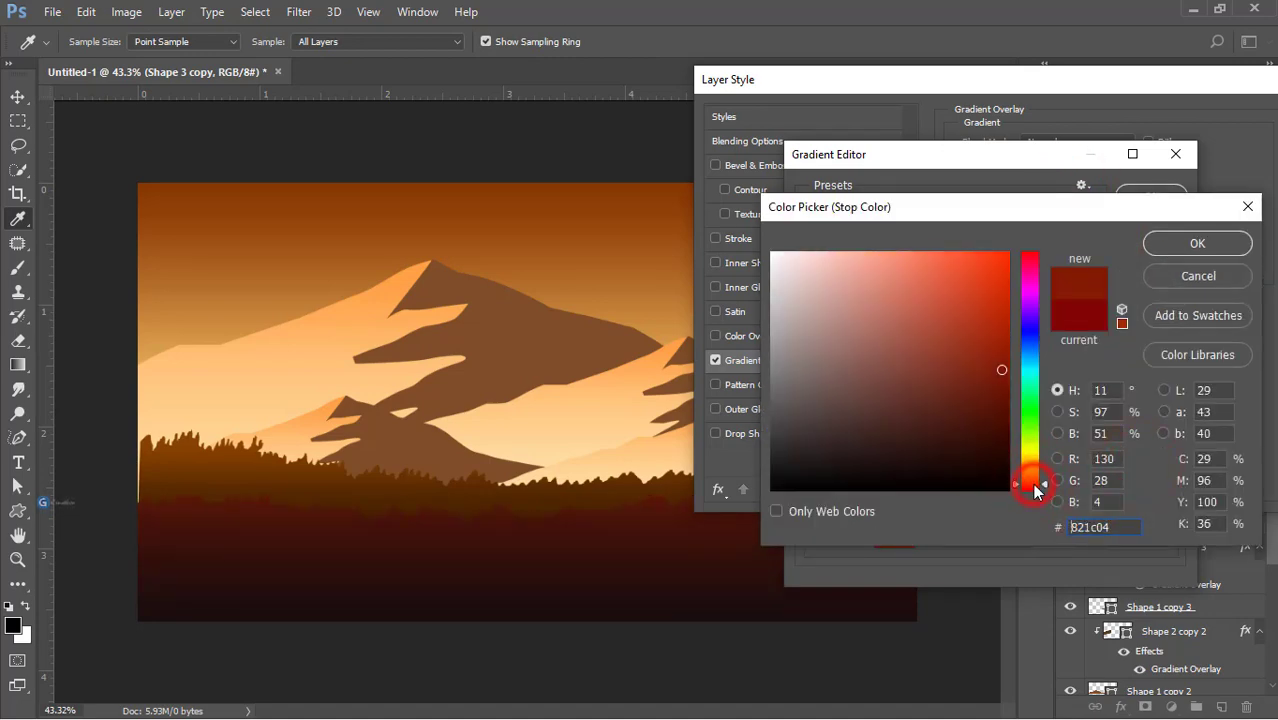
left_click(1008, 382)
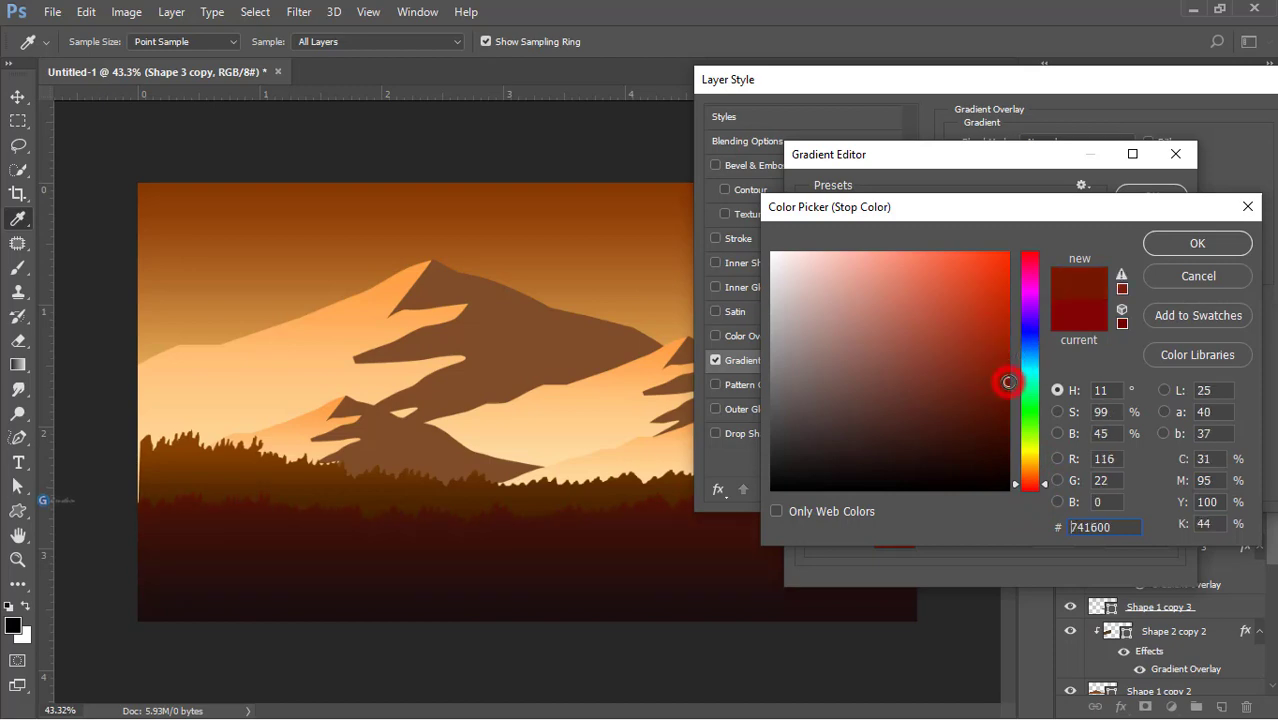
left_click(1197, 243)
left_click(1153, 198)
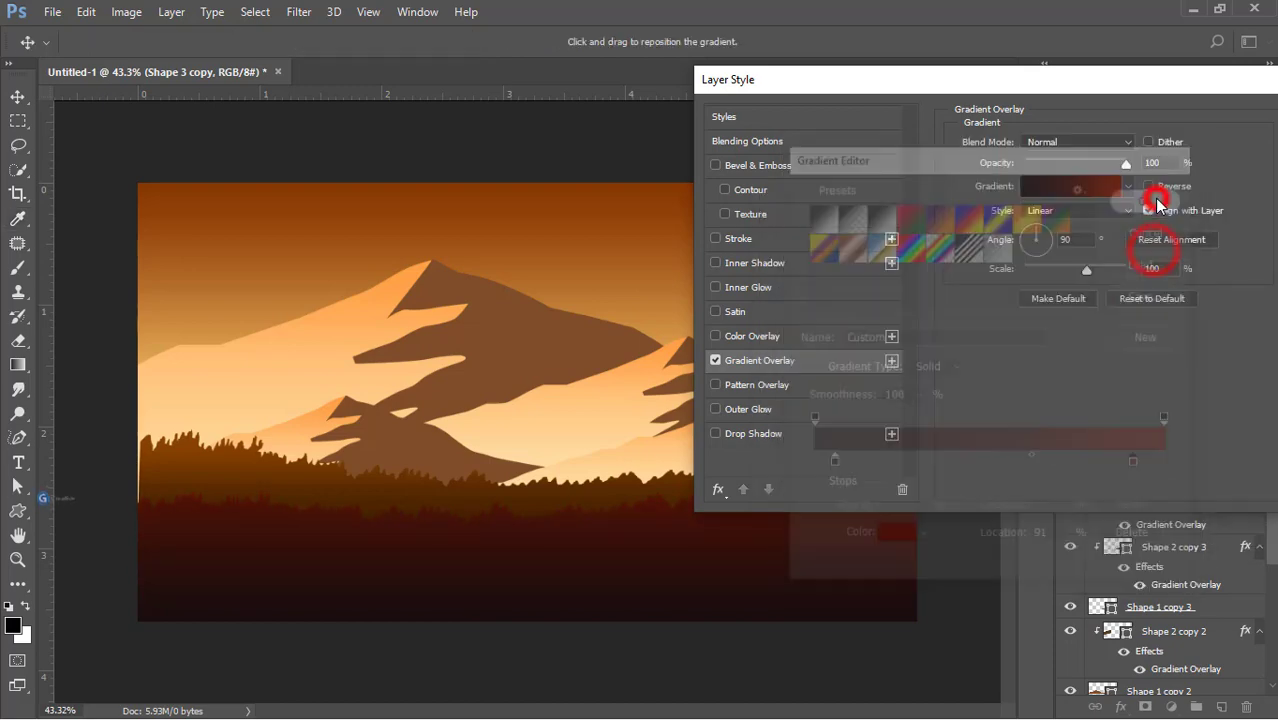
Select both treelines and reduce their height slightly so their base lines up with the canvas's bottom edge
left_click(368, 489)
left_click(393, 545, "shift")
left_click(547, 625)
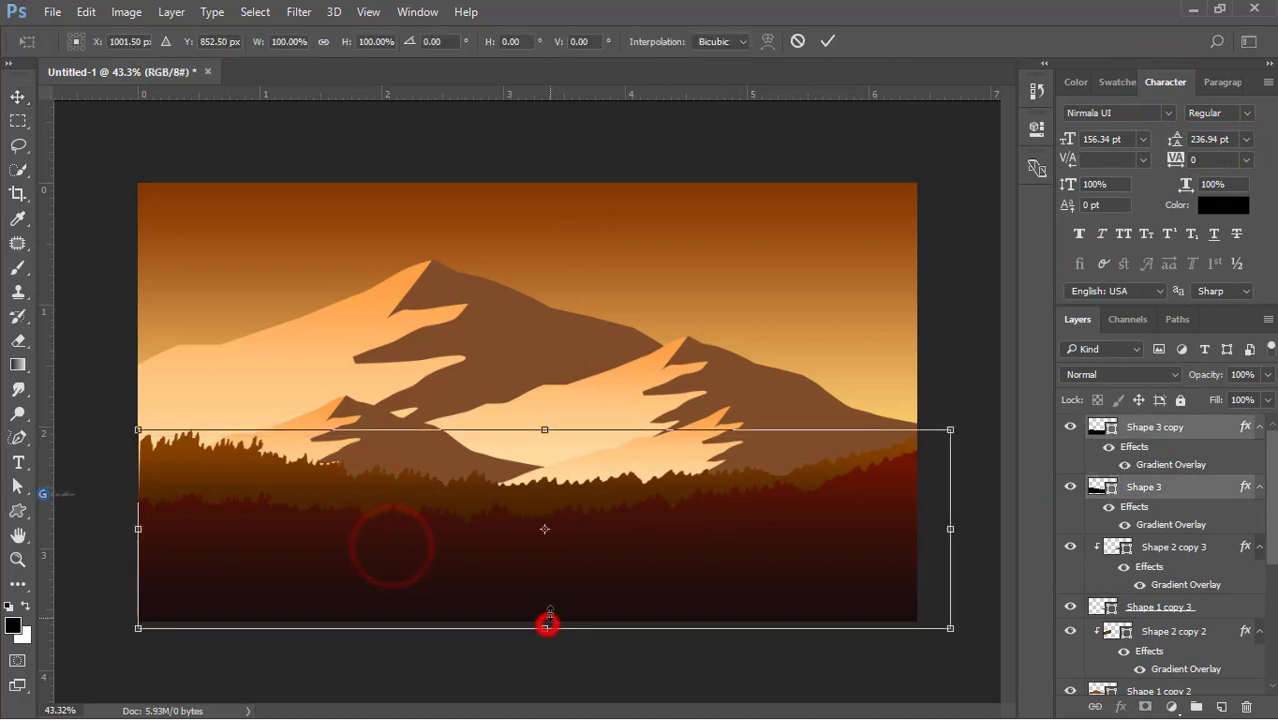
left_click_drag(547, 625, 544, 620)
double_click(571, 569)
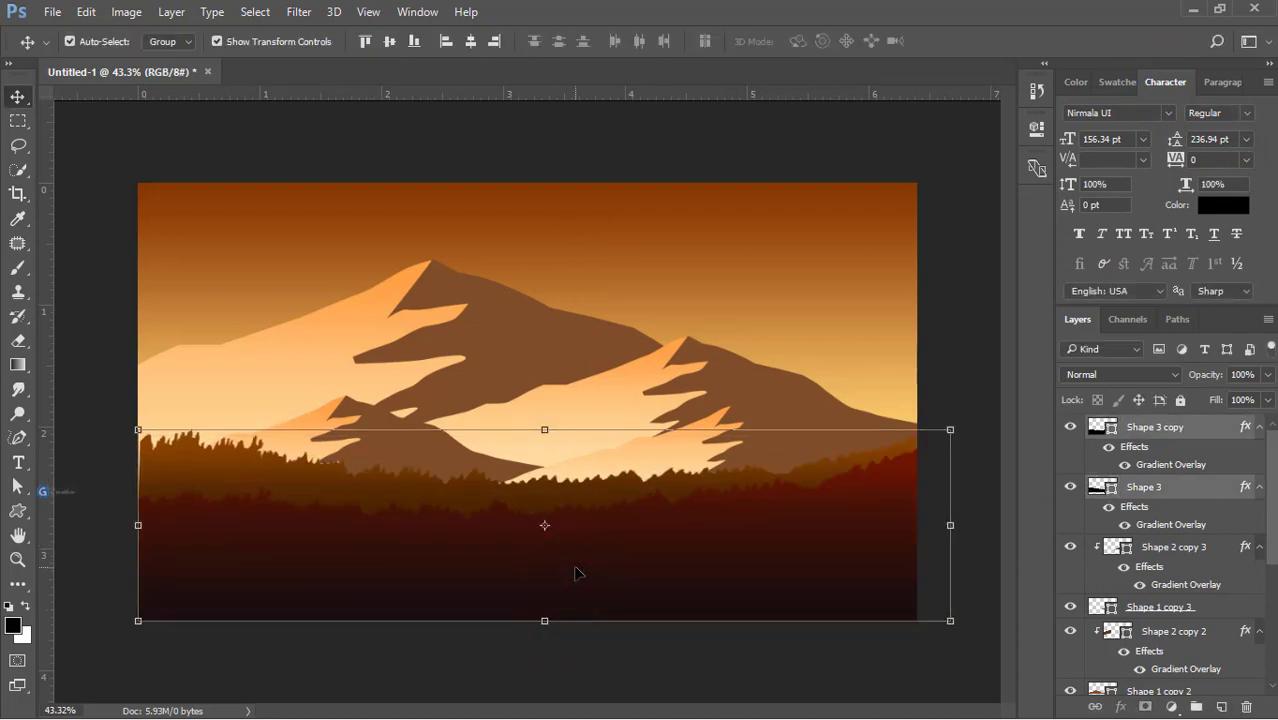
left_click(957, 349)
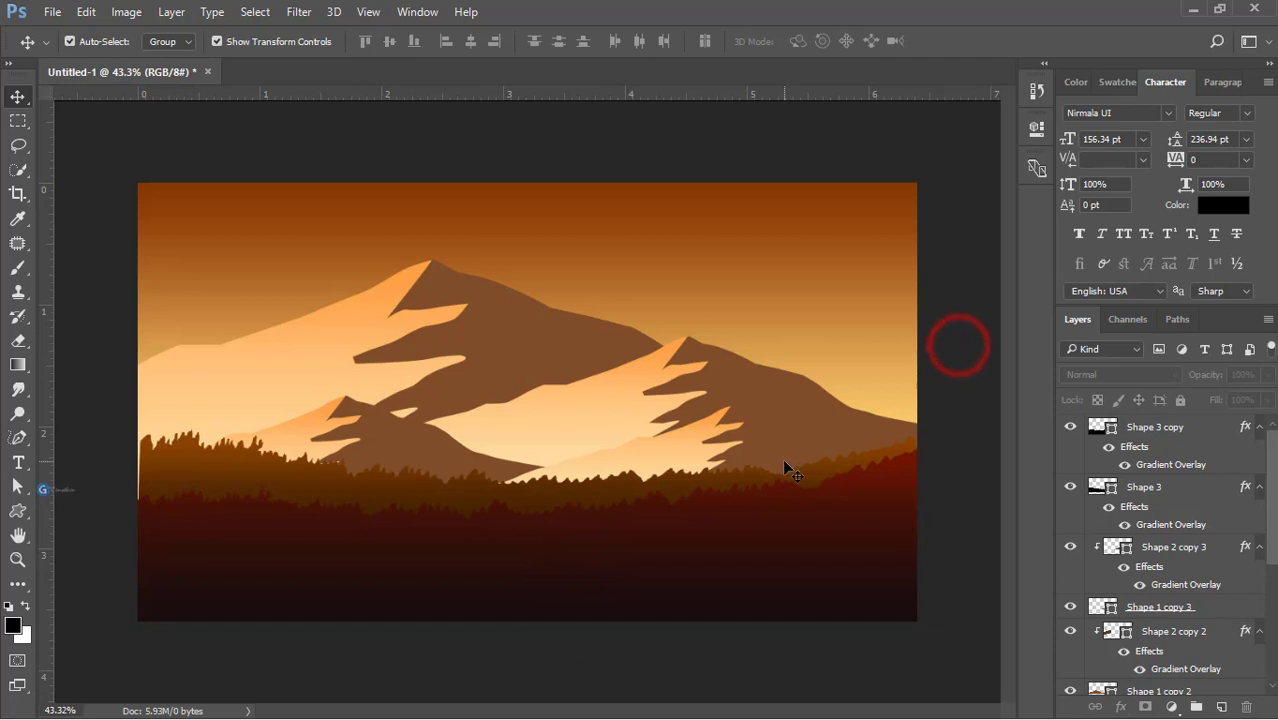
Stretch both treelines horizontally so they extend past the left and right edges of the canvas
left_click(257, 458)
left_click(263, 507, "shift")
left_click_drag(947, 524, 982, 525)
double_click(890, 514)
left_click(947, 322)
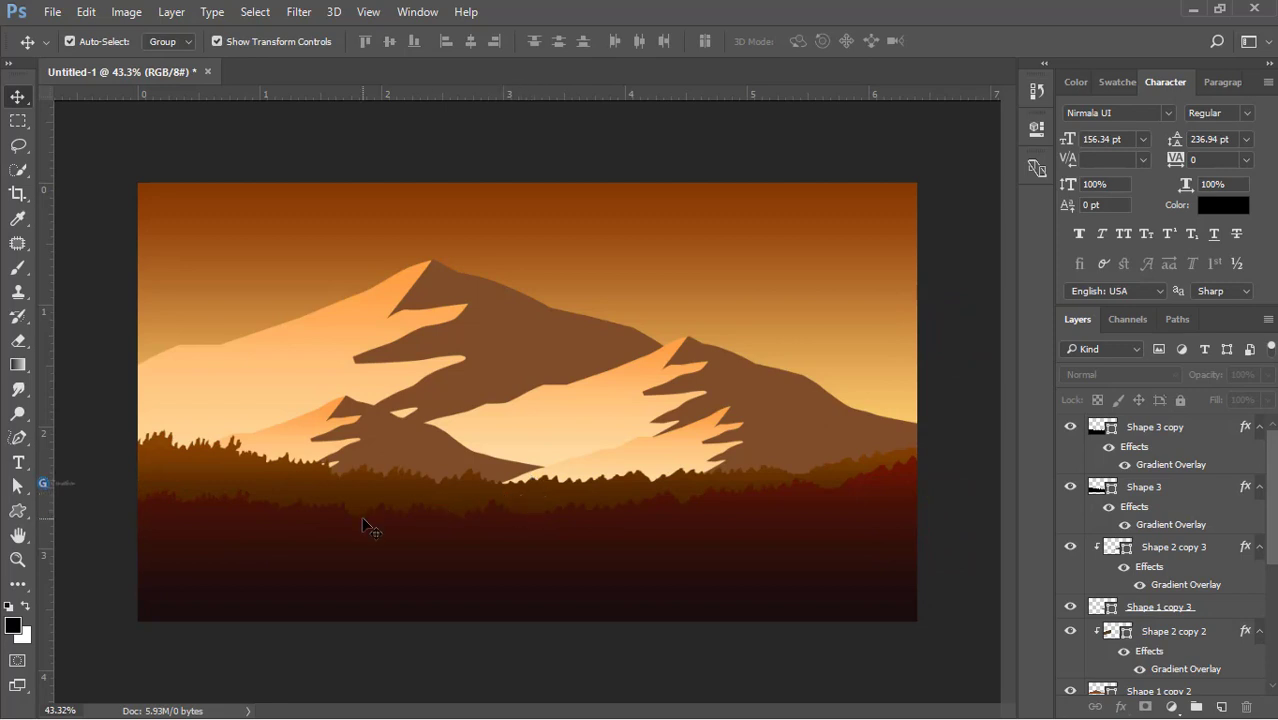
Draw a closed foreground hill with the Pen tool, low along the canvas's lower left and rising toward the right edge
left_click(18, 438)
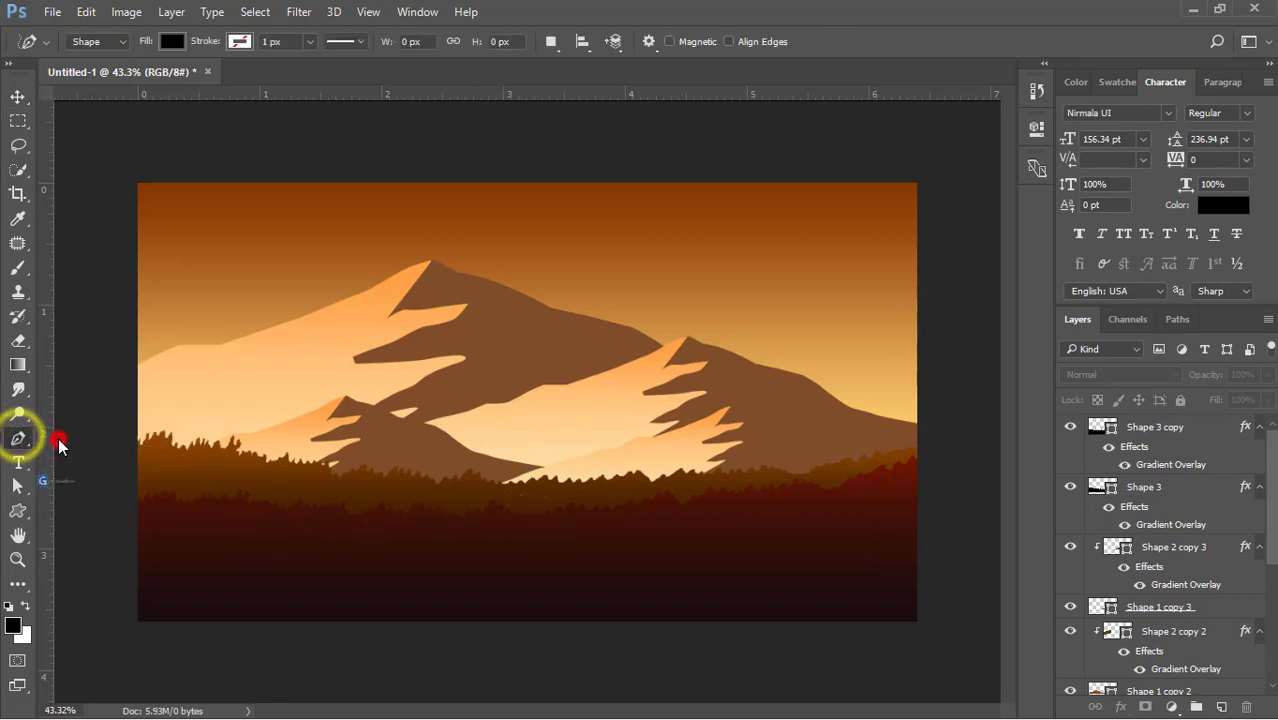
left_click(144, 597)
left_click(191, 602)
left_click(220, 606)
left_click(263, 608)
left_click(316, 610)
left_click(368, 610)
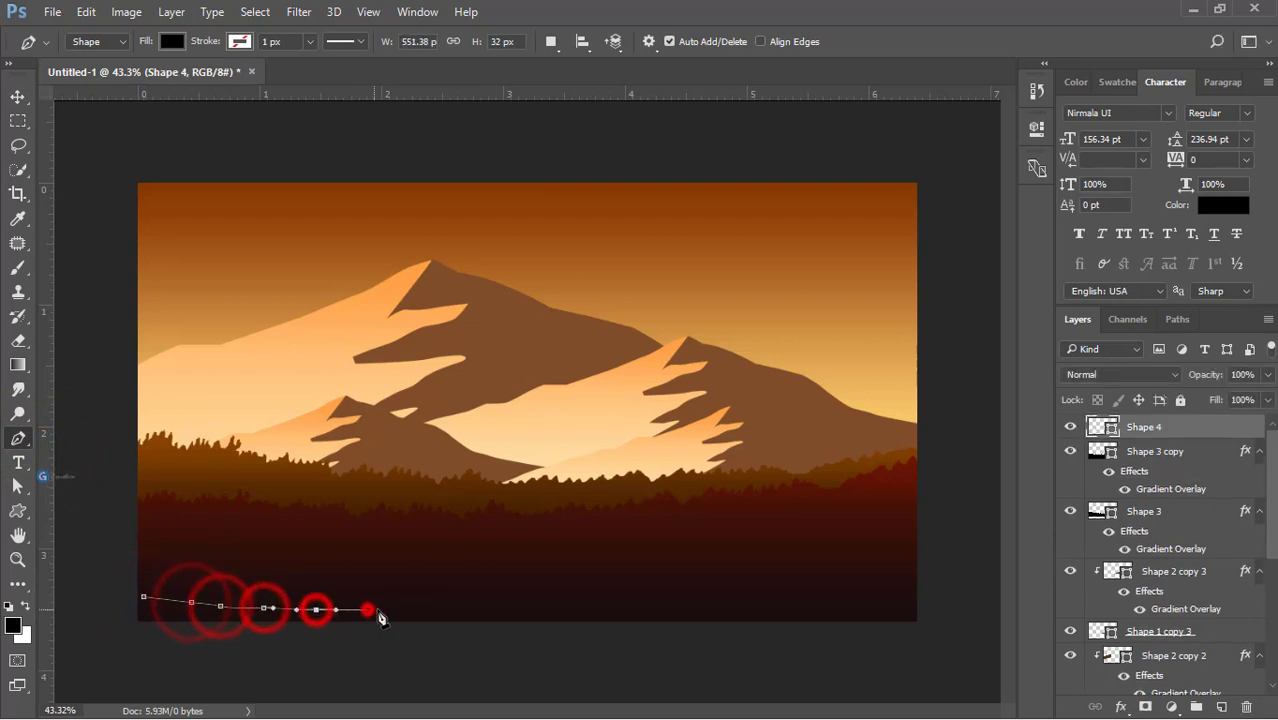
left_click_drag(434, 603, 456, 605)
left_click(494, 605)
left_click(549, 592)
left_click(611, 581)
left_click(659, 572)
left_click(706, 558)
left_click(757, 545)
left_click(817, 529)
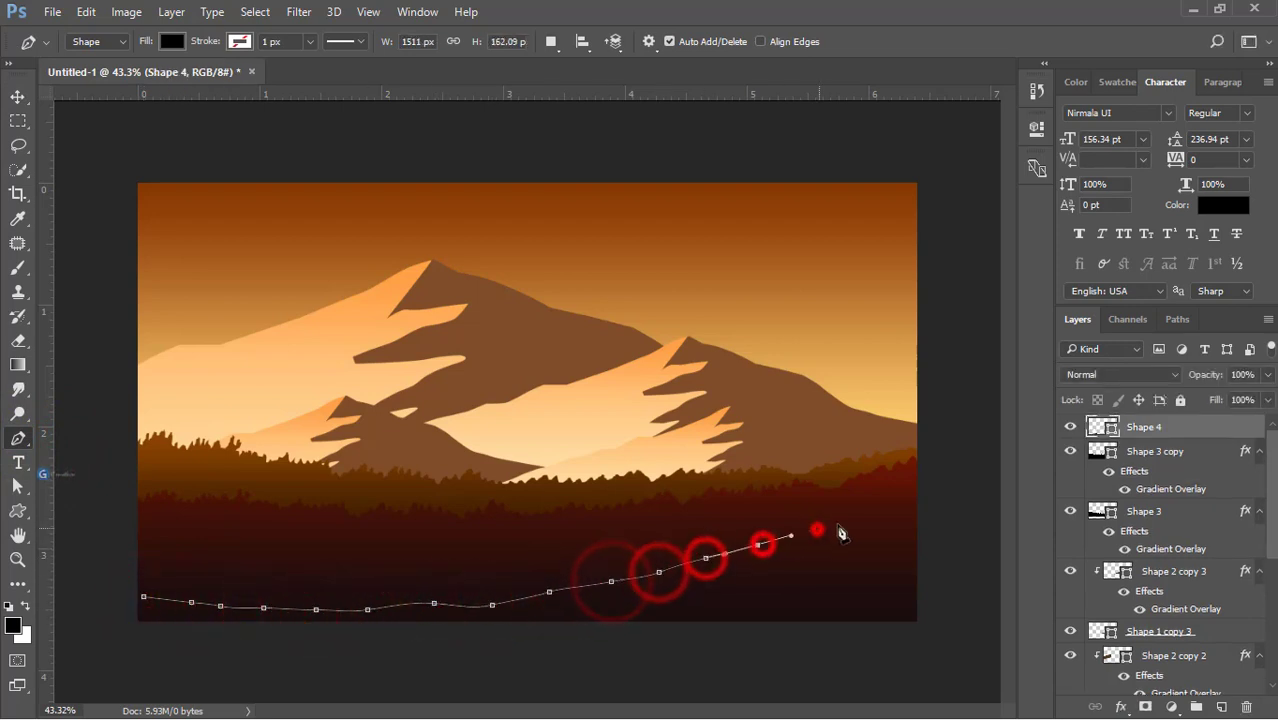
left_click_drag(864, 519, 888, 507)
left_click(922, 496)
left_click(937, 538)
left_click(925, 621)
left_click(924, 641)
left_click(482, 627)
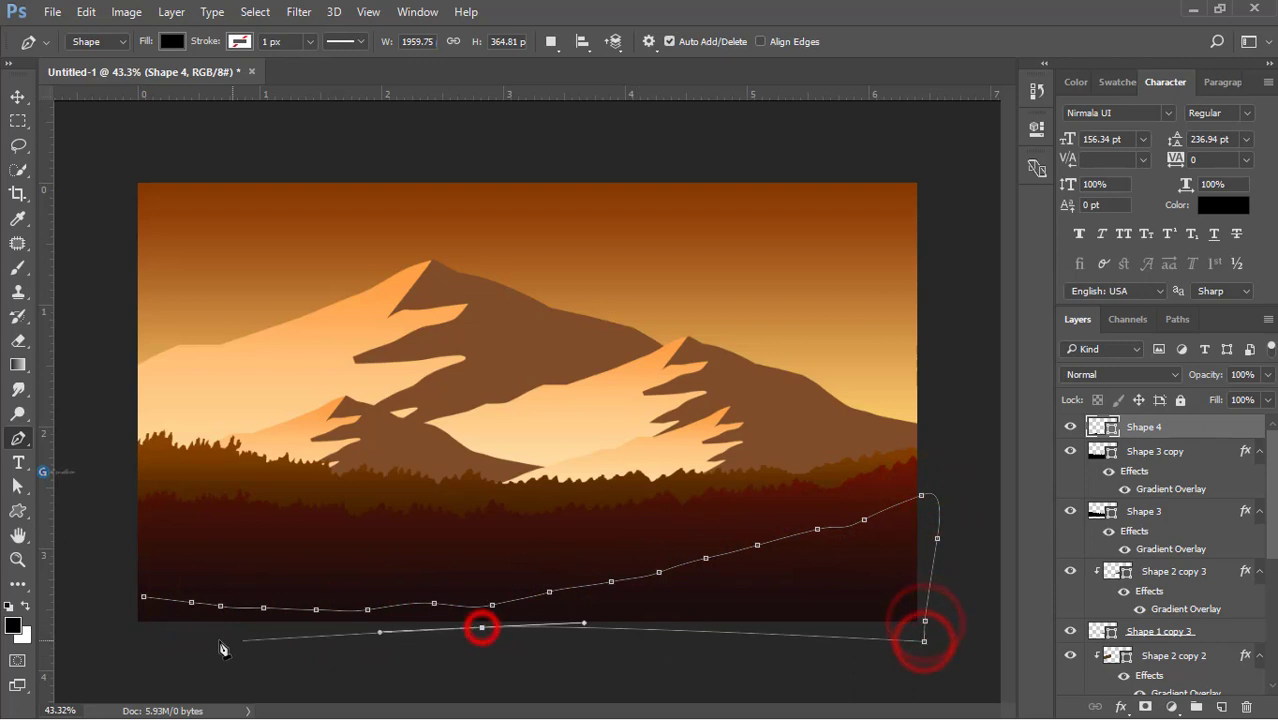
left_click(185, 641)
left_click(125, 632)
left_click(144, 597)
left_click(18, 97)
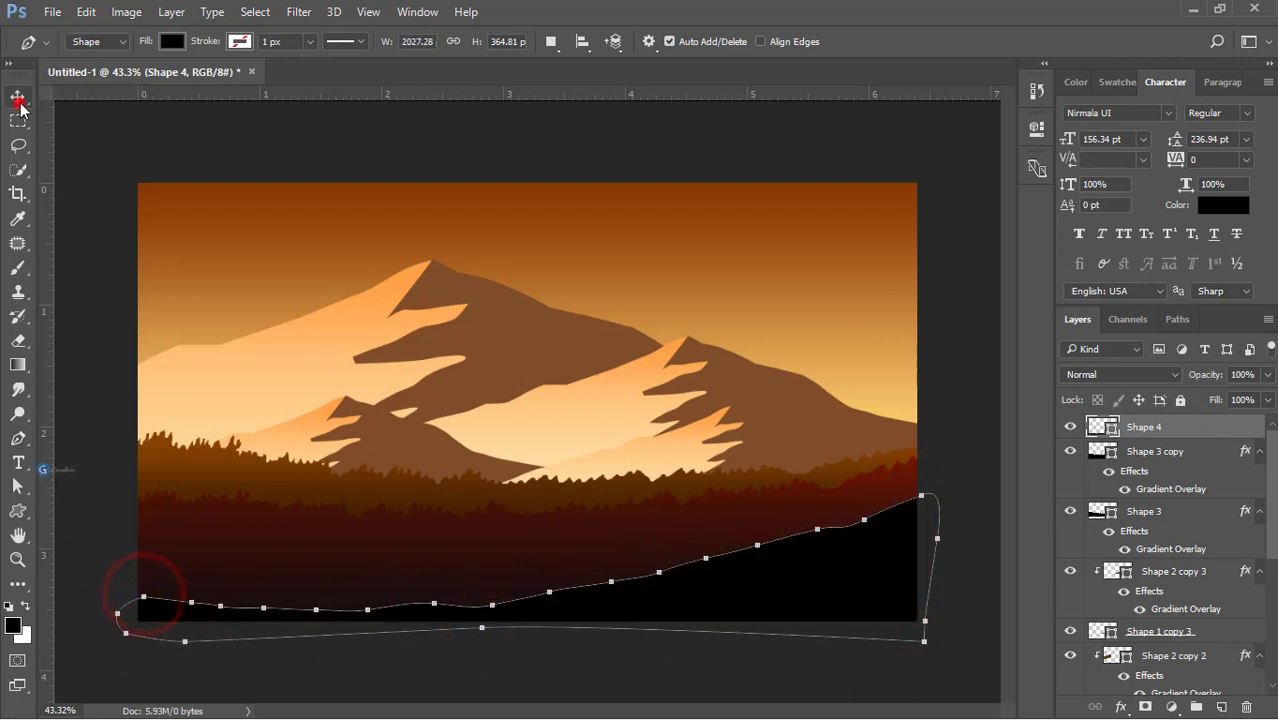
left_click(118, 142)
Change the foreground hill's fill to a near-black dark red
left_click(797, 578)
double_click(1106, 427)
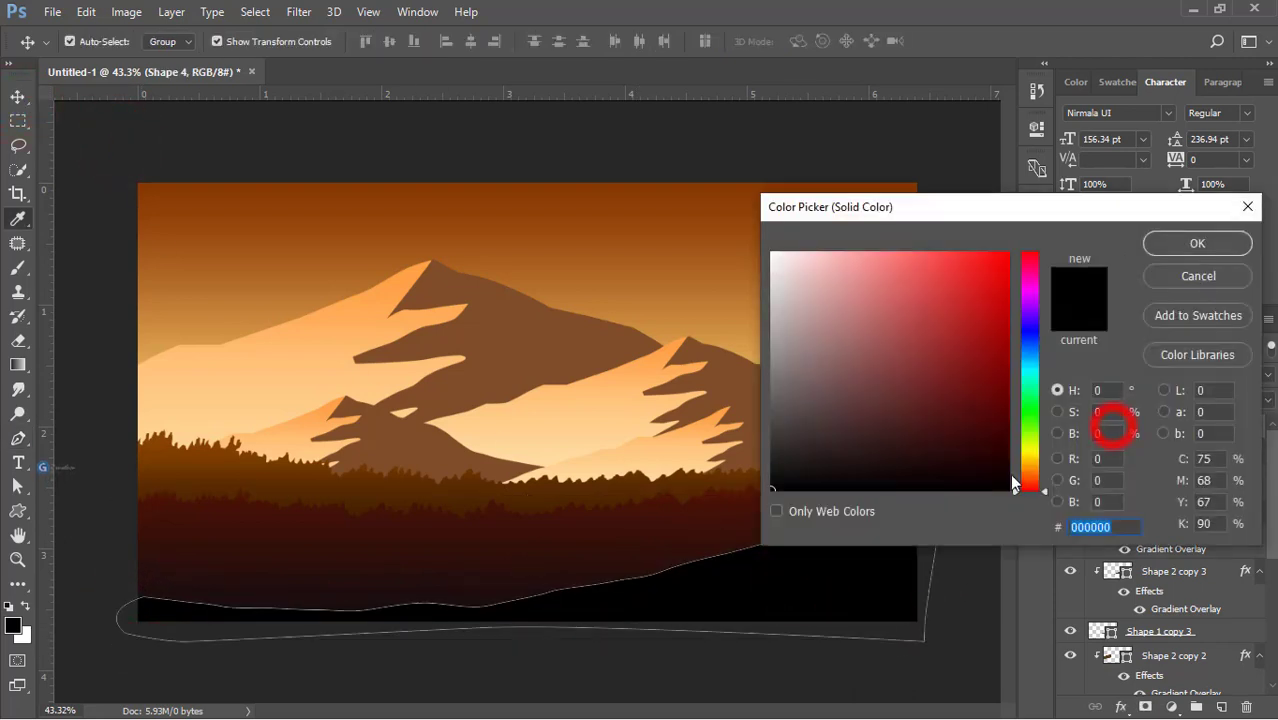
left_click(952, 467)
left_click_drag(952, 467, 952, 481)
left_click(1174, 245)
left_click(993, 386)
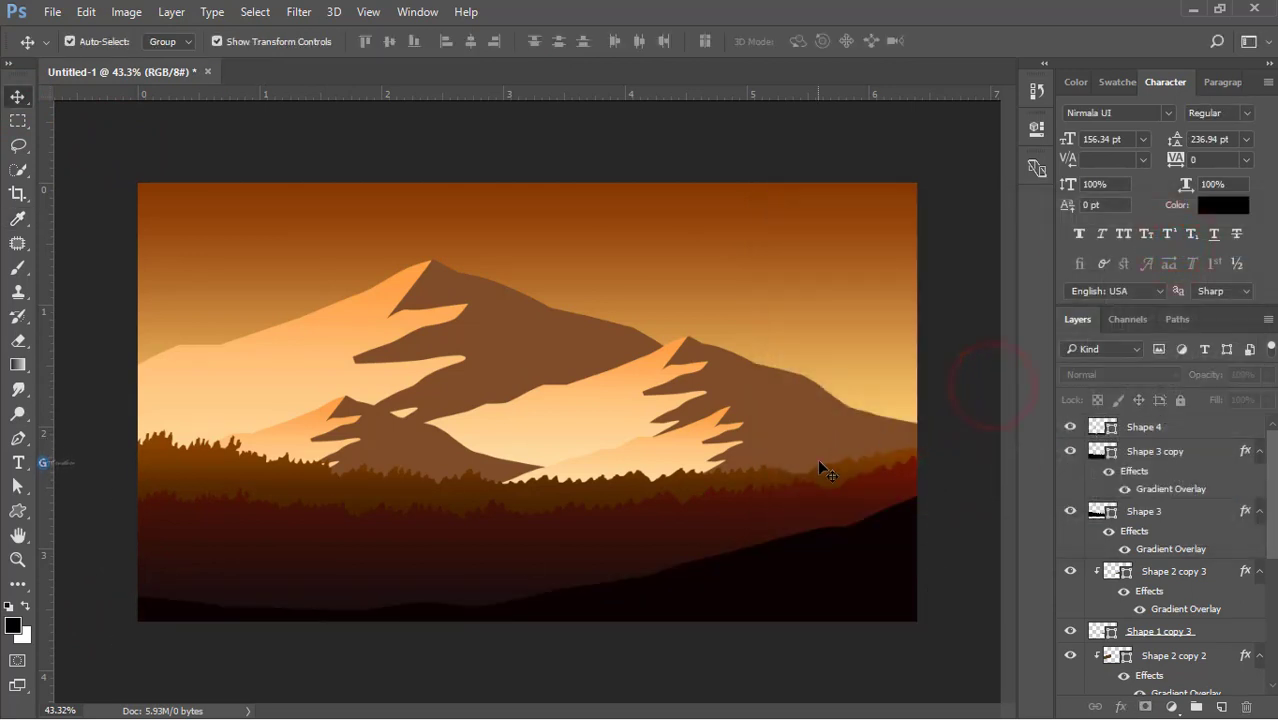
Duplicate the front treeline toward the lower left and rotate the copy clockwise so it slopes down to the right behind the hill
left_click(519, 528)
left_click_drag(668, 540, 394, 580)
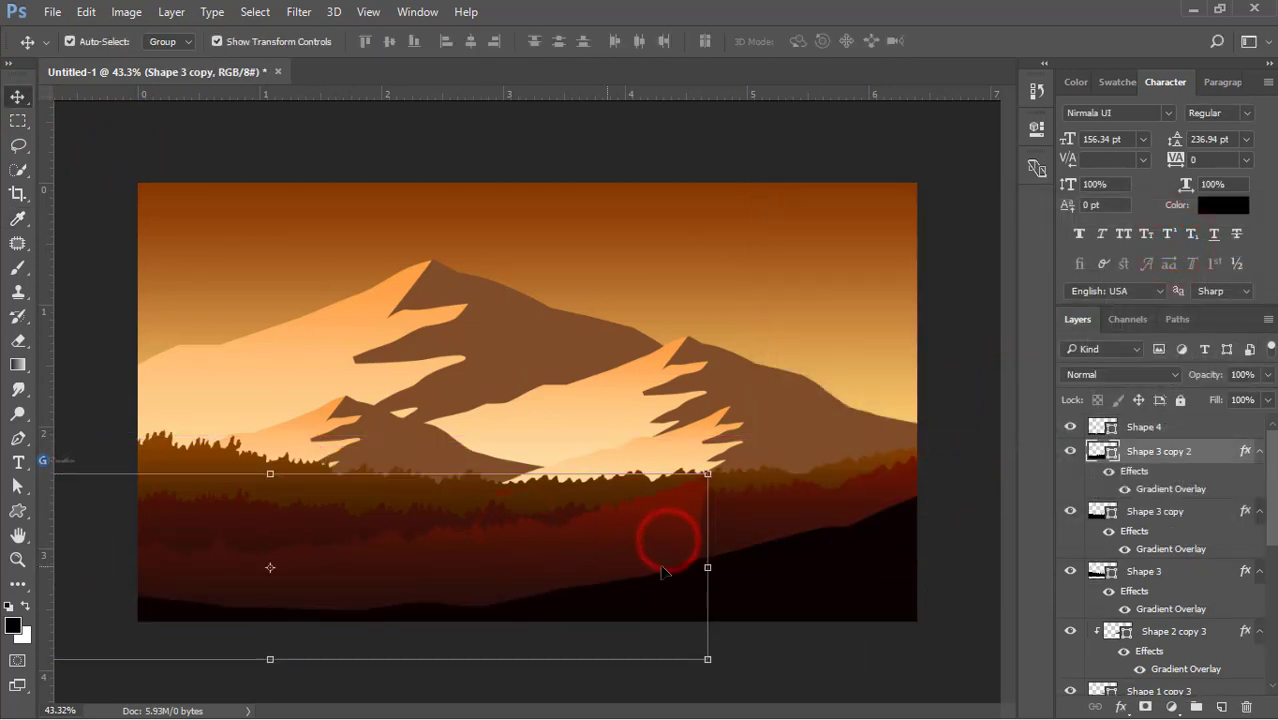
left_click(708, 572)
left_click_drag(809, 518, 813, 629)
left_click_drag(503, 566, 550, 565)
left_click_drag(765, 555, 774, 536)
double_click(504, 558)
left_click(952, 432)
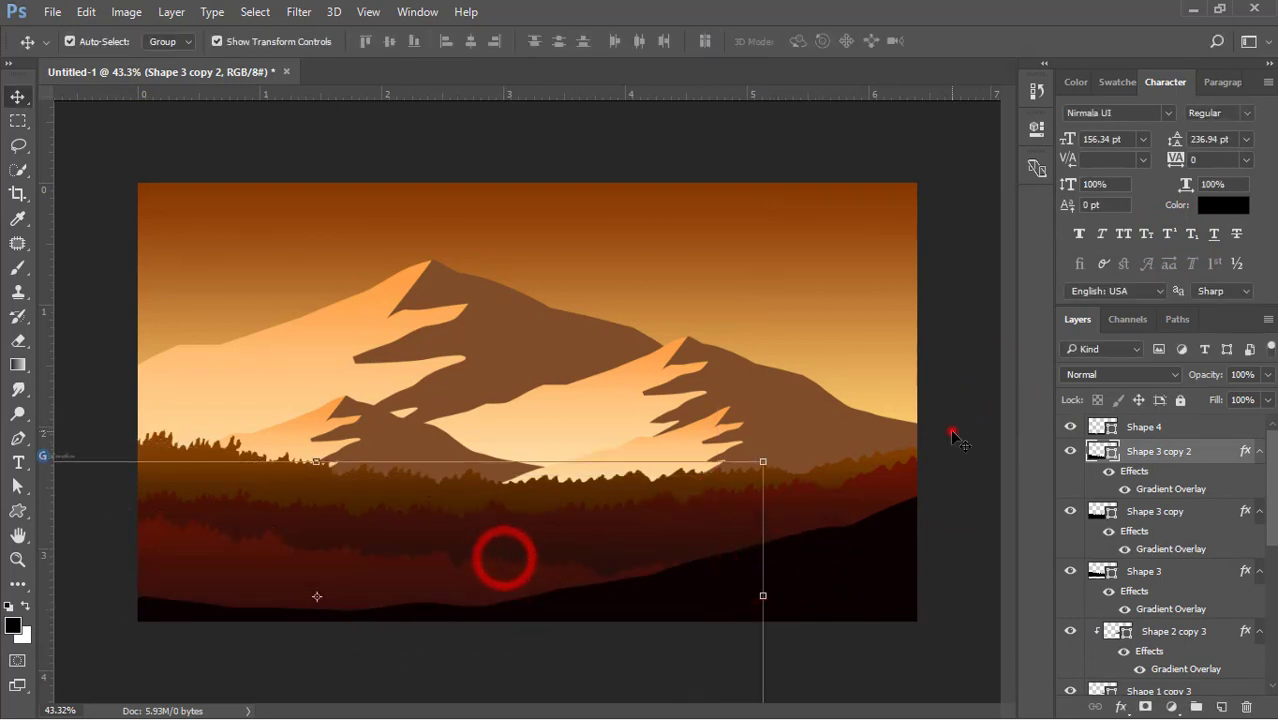
Shift the duplicated treeline right and slightly down, and lower the two treelines behind it
left_click(508, 580)
left_click_drag(375, 568, 456, 588)
left_click_drag(456, 528, 464, 545)
left_click_drag(515, 491, 494, 524)
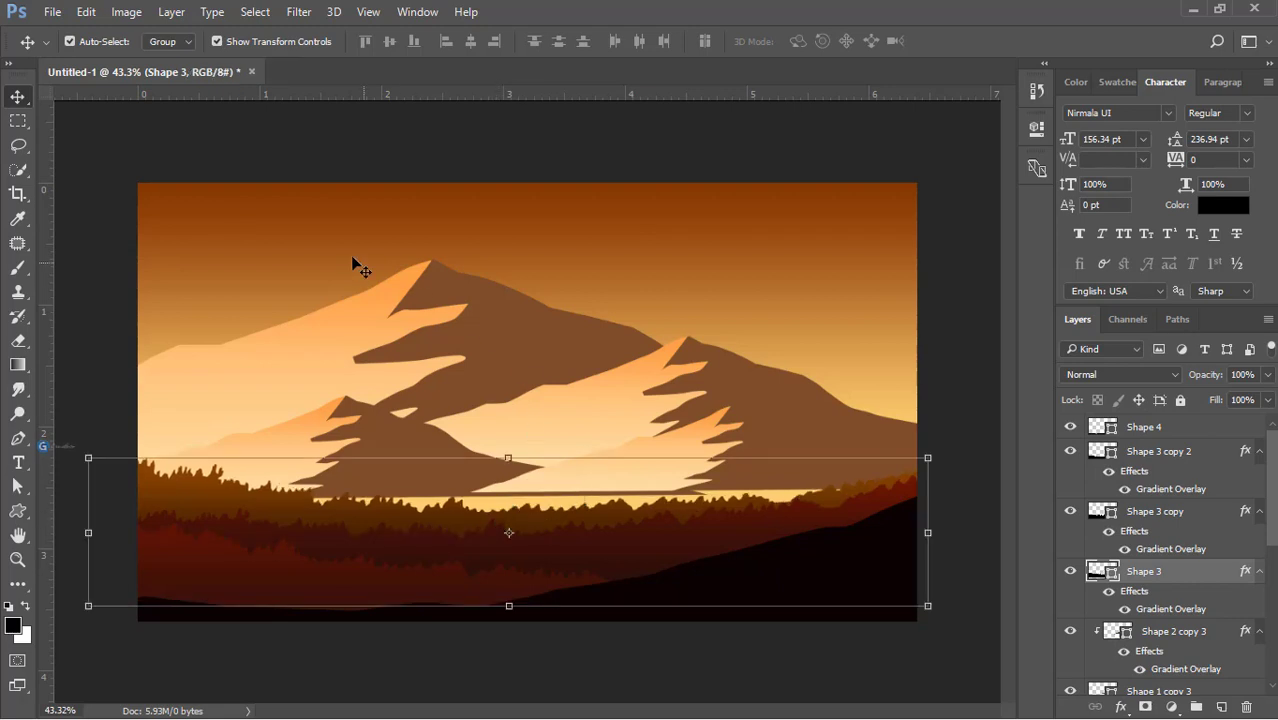
Select the mountain shapes without the treeline, lower them to meet the trees and group them
left_click_drag(331, 242, 715, 460)
left_click_drag(701, 398, 672, 404)
key("ctrl+z")
left_click(605, 533, "shift")
key("ctrl+g")
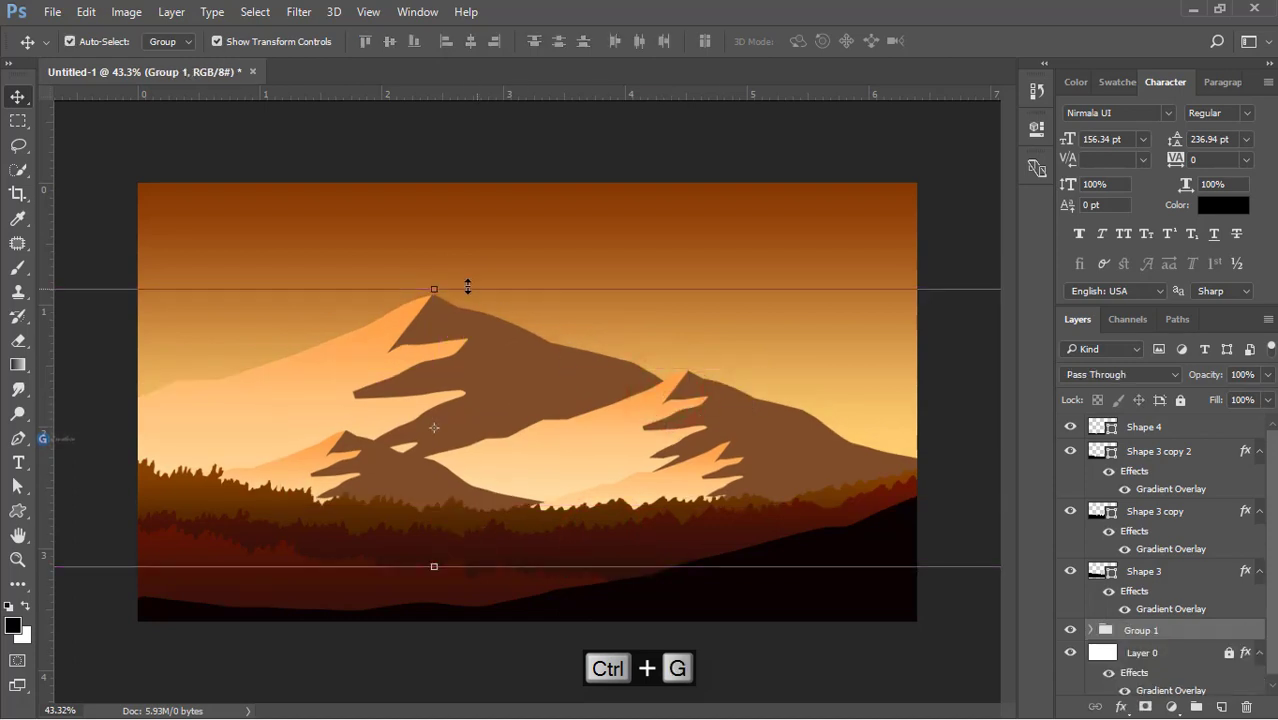
Scale the mountain group down to about 90% width and 85% height
left_click_drag(436, 288, 436, 305)
key("ctrl+minus")
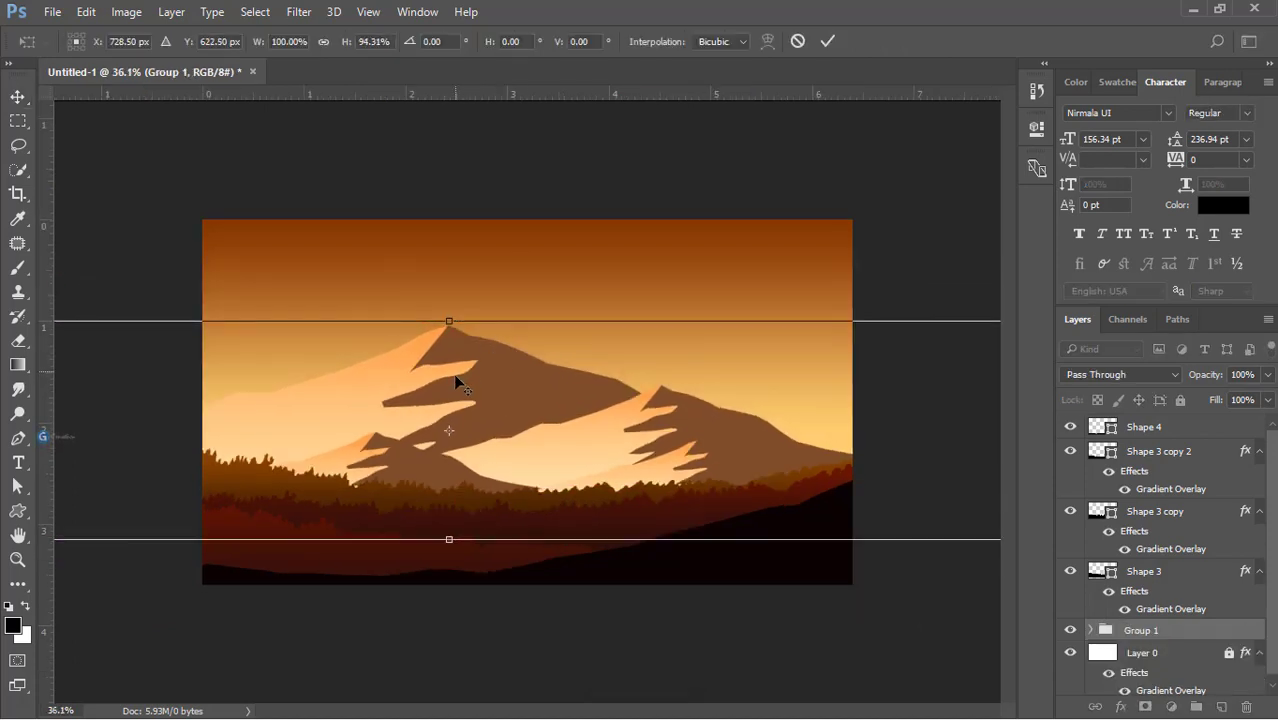
key("ctrl+minus")
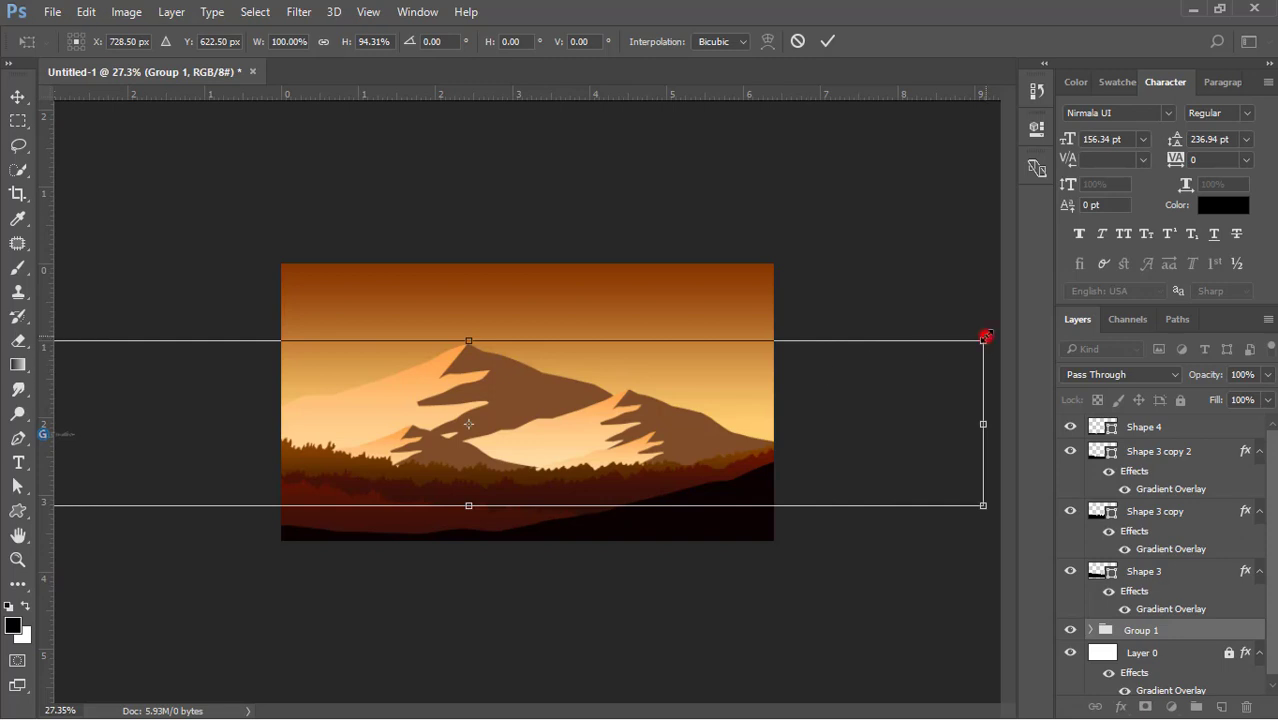
left_click_drag(986, 337, 942, 356)
left_click(733, 398)
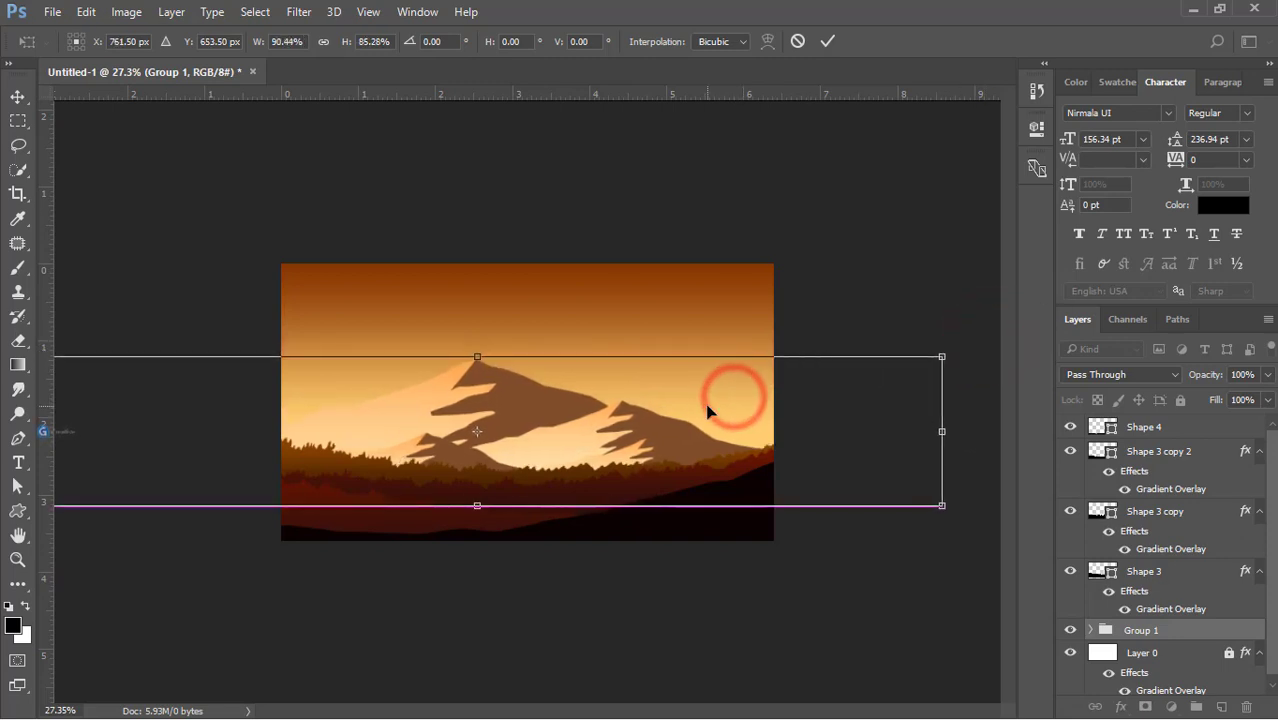
key("Return")
Shorten the mountain group further by raising its bottom edge while its peak stays in place
key("ctrl+plus")
left_click_drag(452, 551, 452, 521)
double_click(530, 419)
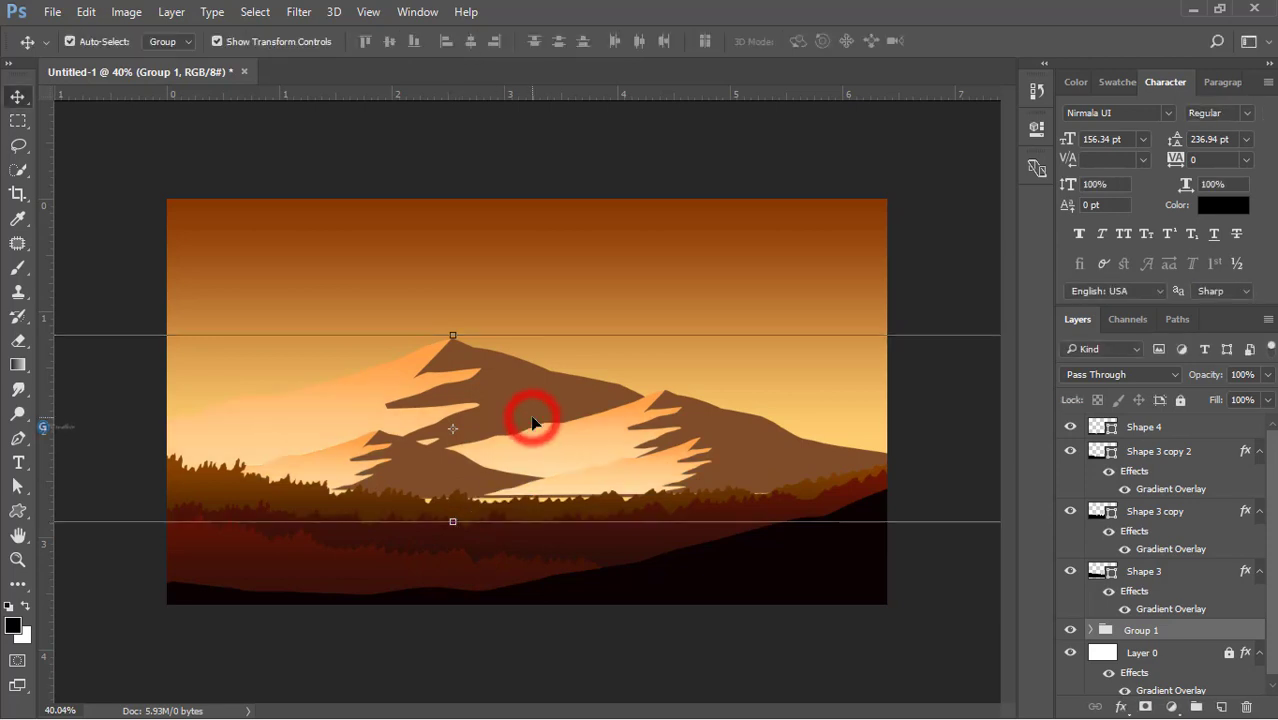
left_click(919, 259)
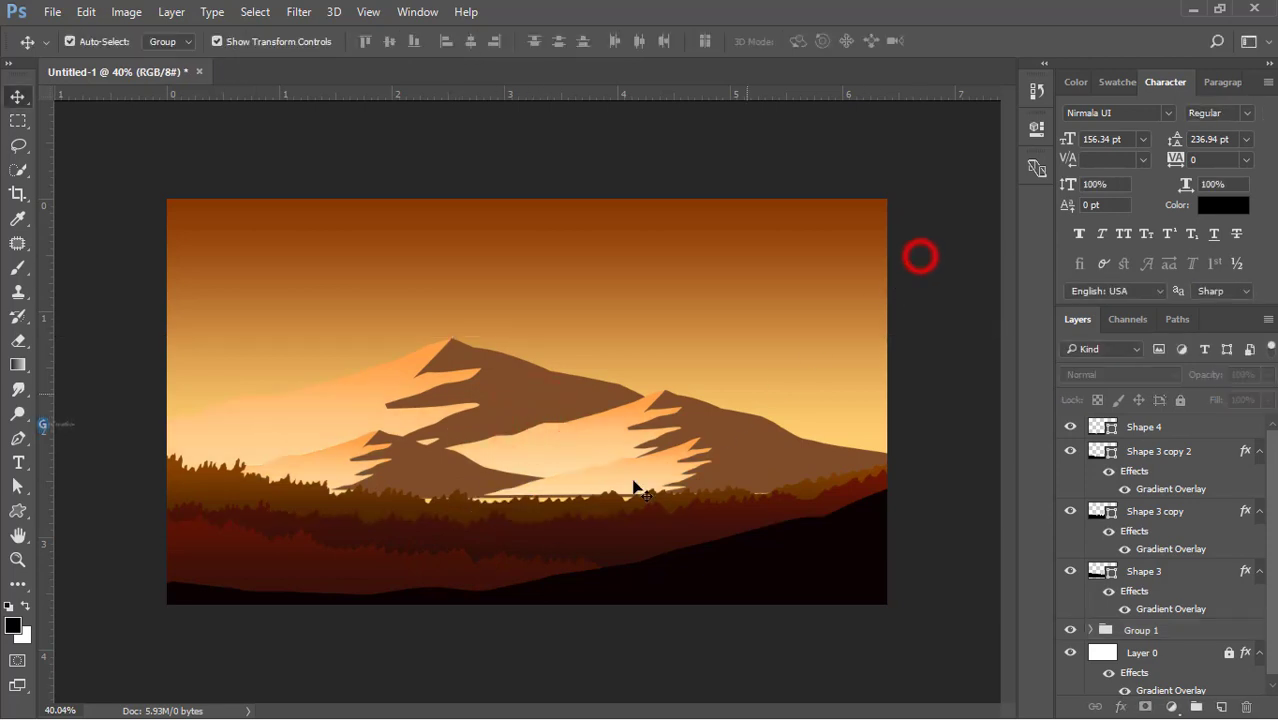
Draw a pine tree custom shape about 253 by 407 px on a new layer over the foreground hill's right slope
key("ctrl+plus")
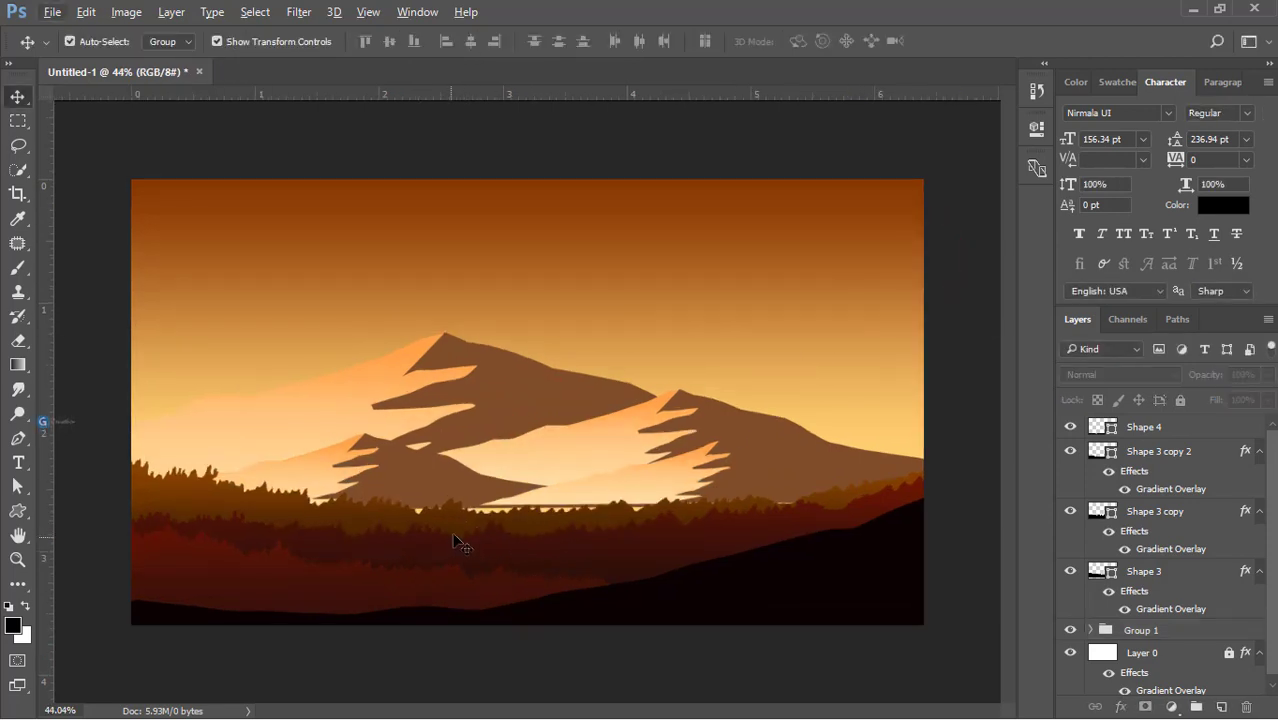
left_click(729, 594)
left_click(18, 511)
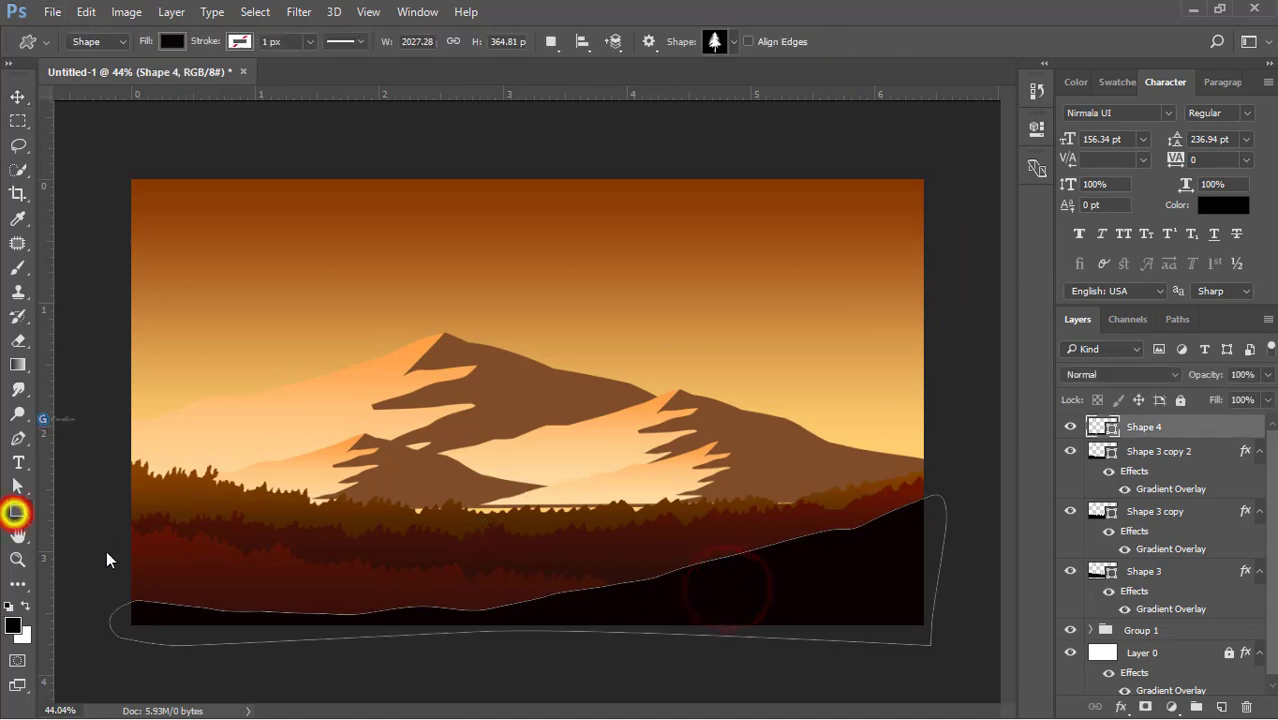
left_click_drag(21, 511, 86, 600)
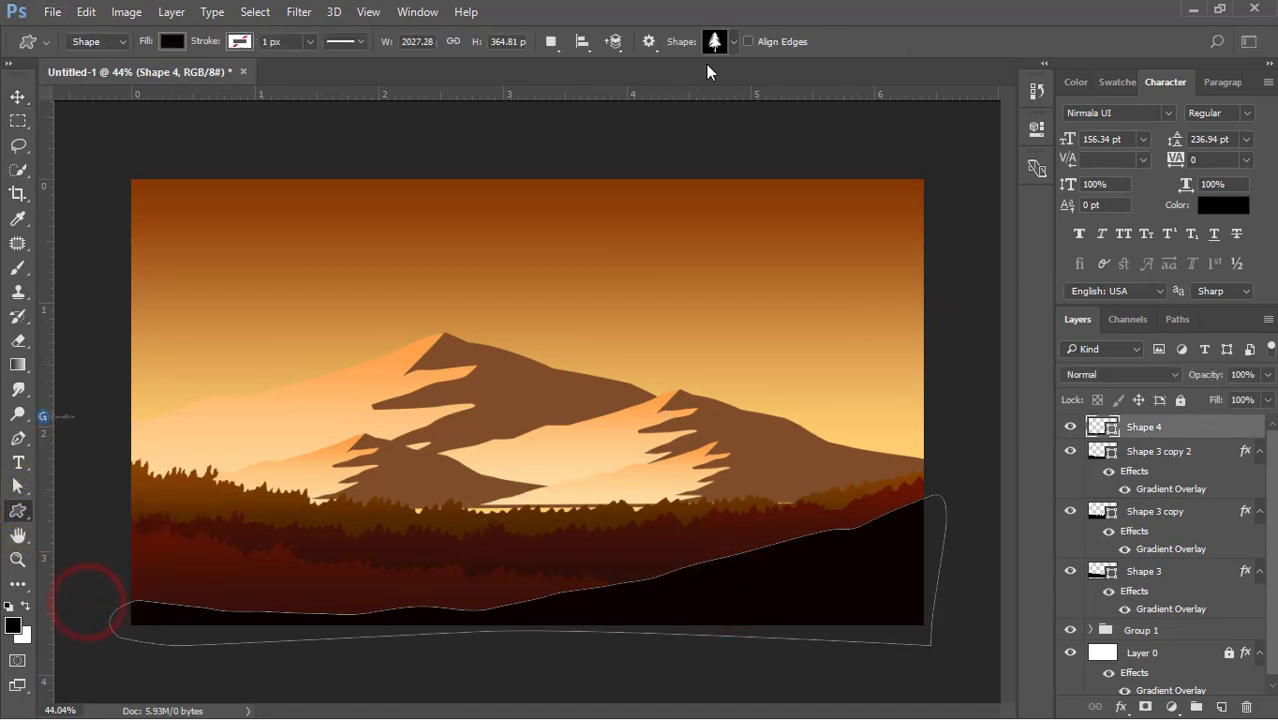
left_click(735, 42)
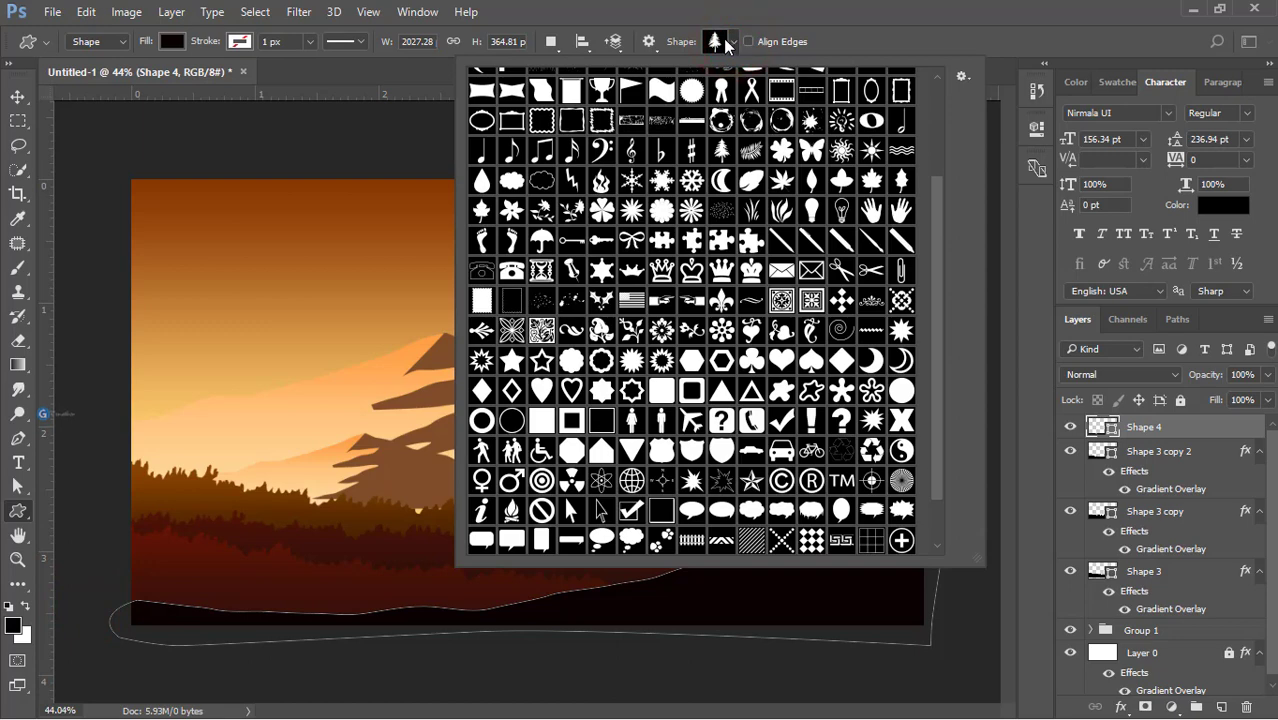
double_click(722, 151)
left_click_drag(710, 380, 842, 590)
key("ctrl+alt+z")
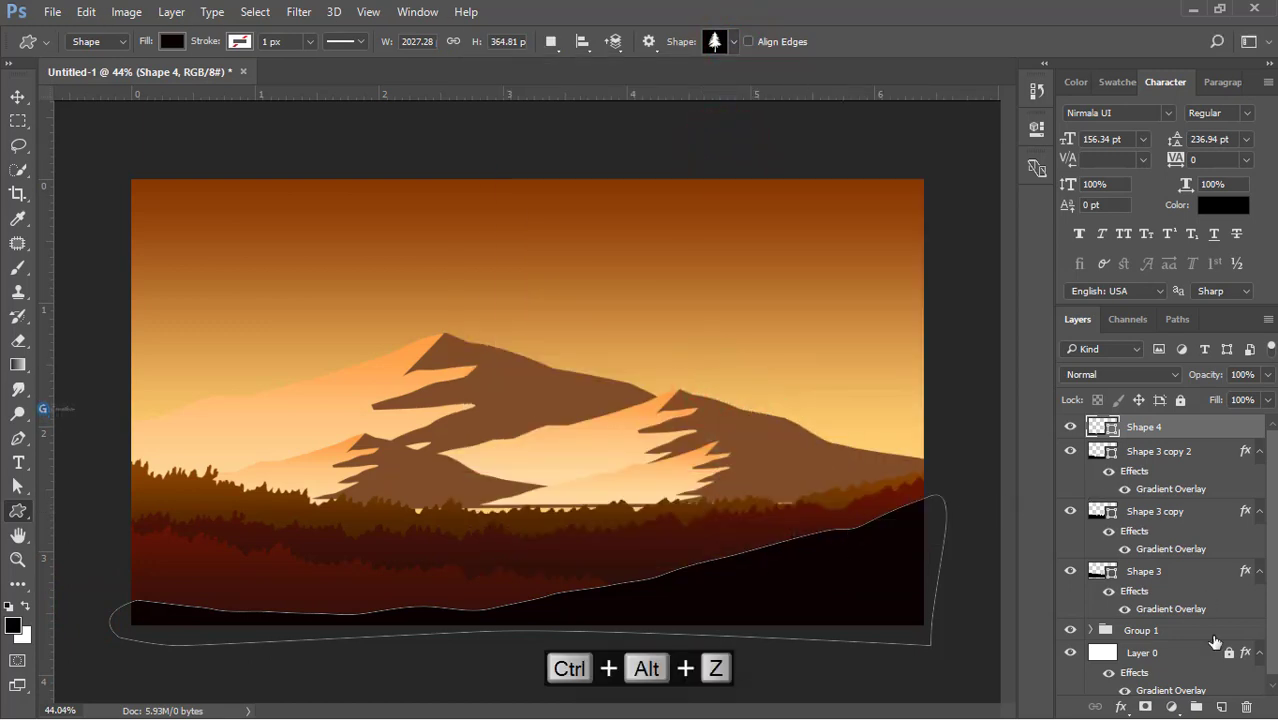
left_click(1221, 709)
left_click_drag(738, 443, 848, 612)
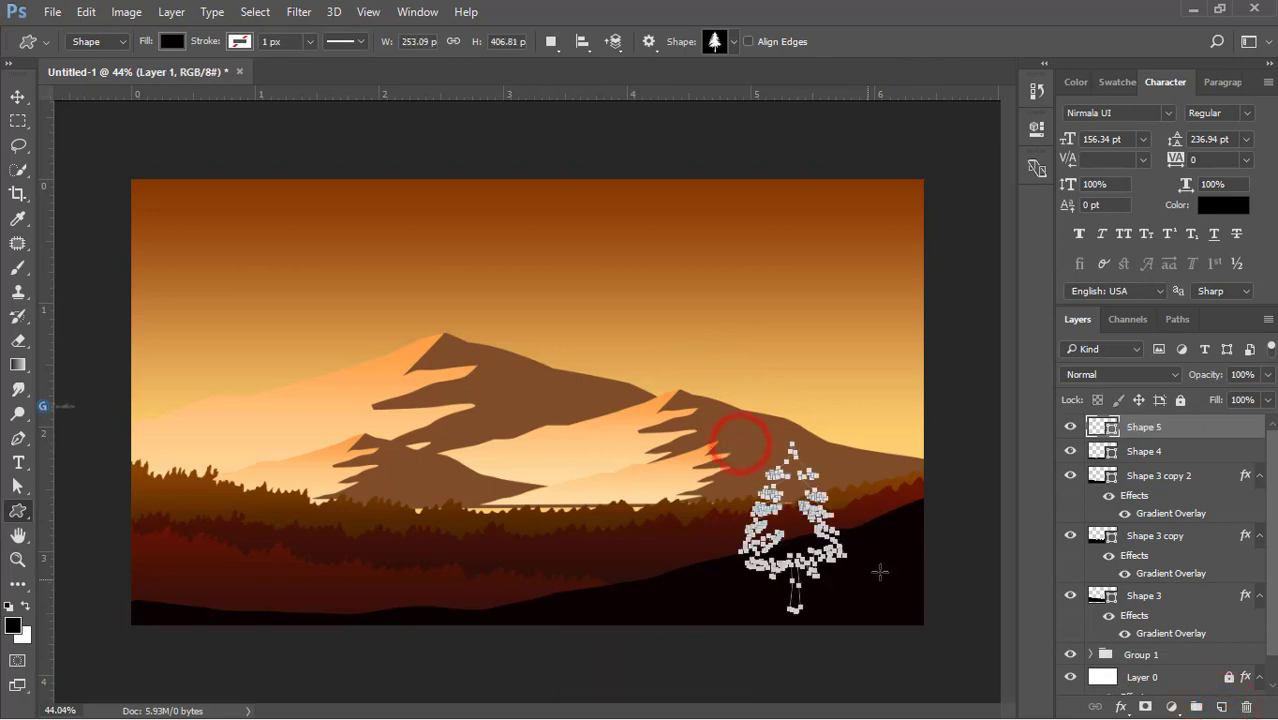
Scale the pine tree up to about 150% and raise it slightly on the hill
left_click(24, 98)
left_click(92, 117)
left_click_drag(796, 508, 796, 476)
left_click_drag(842, 410, 870, 368)
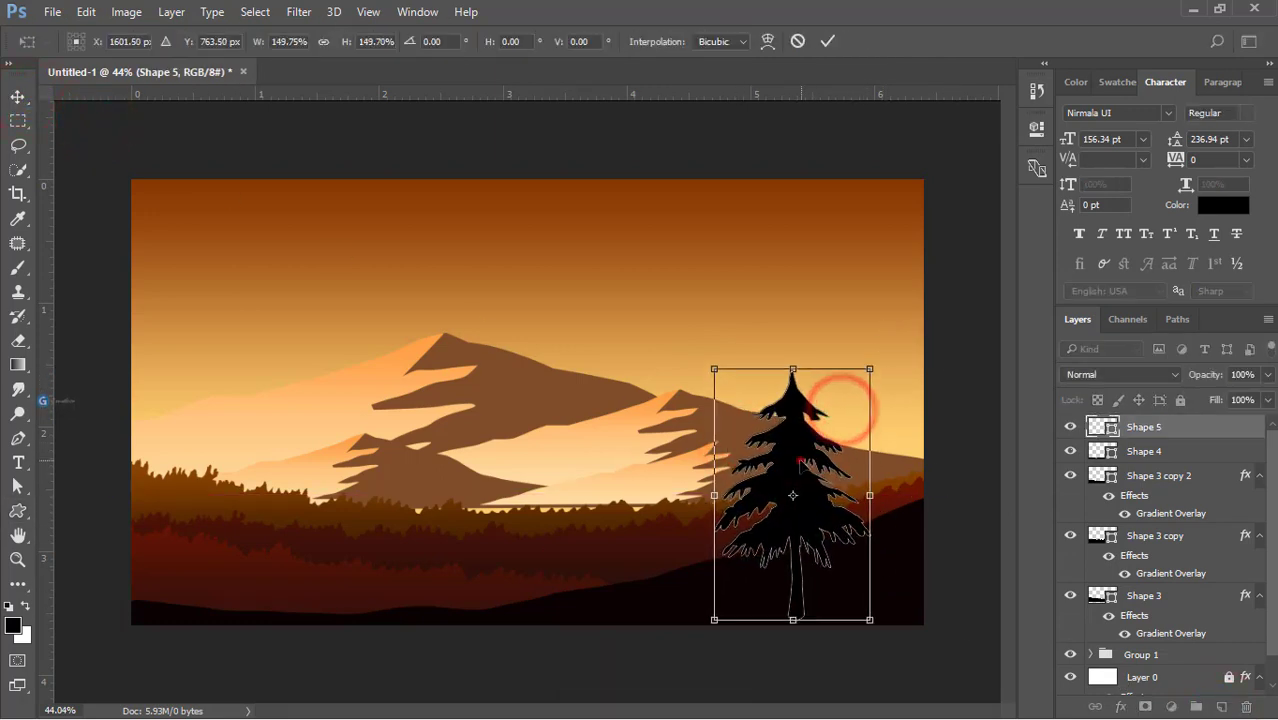
left_click_drag(800, 460, 807, 451)
double_click(807, 451)
left_click(958, 448)
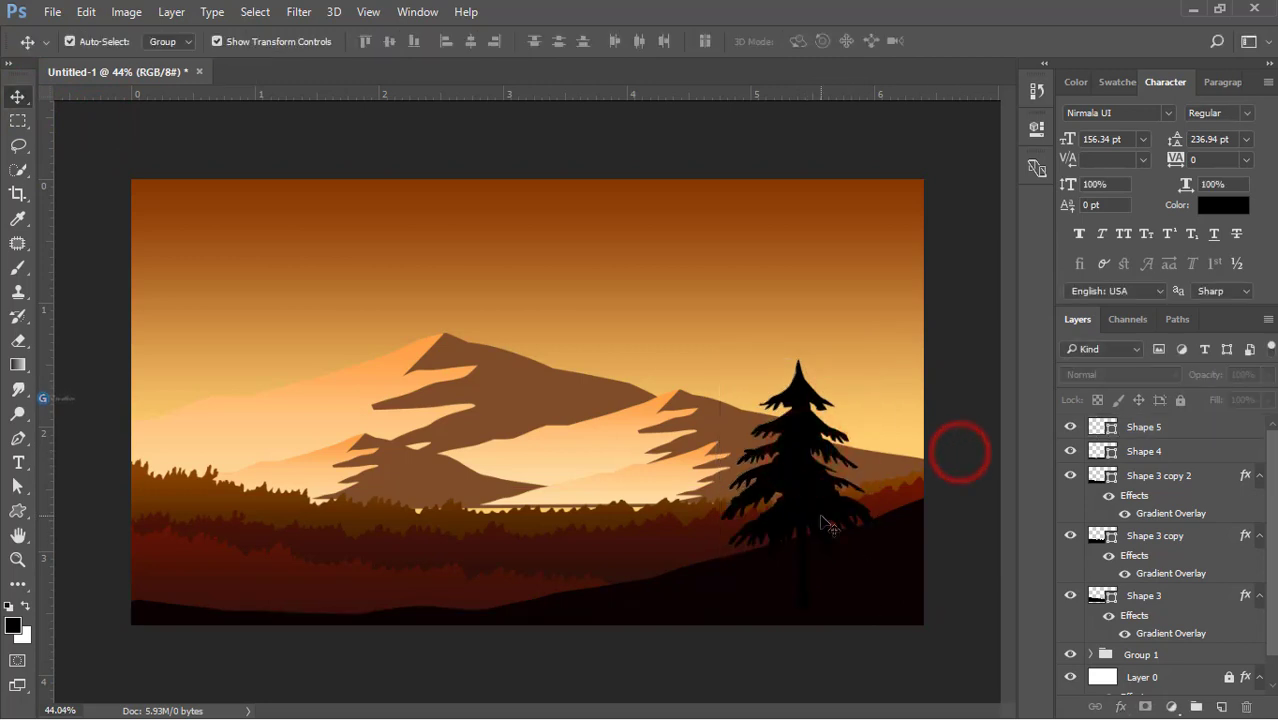
Fill the pine tree with the hill's near-black color 0a0202, sampled from the foreground hill
left_click(819, 511)
double_click(1103, 422)
left_click(673, 581)
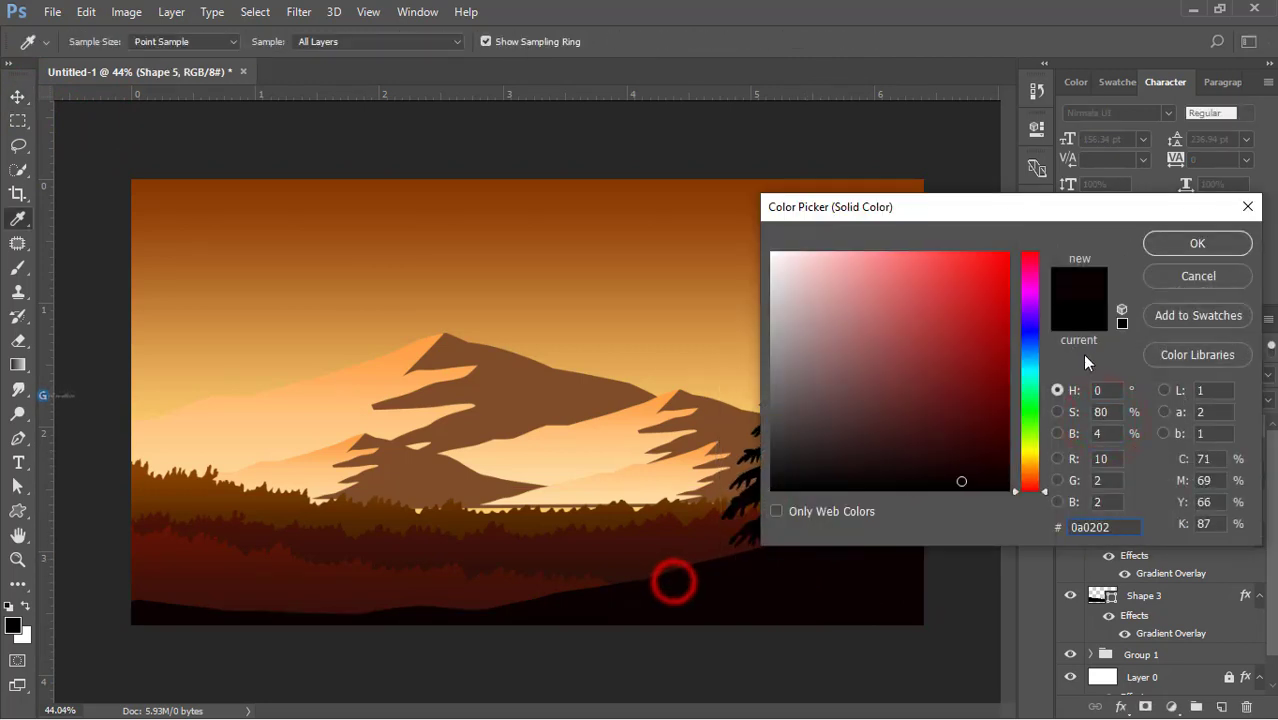
left_click(1161, 240)
Shift the pine tree slightly right and up, and send it one level back, behind the foreground hill
left_click_drag(825, 503, 837, 493)
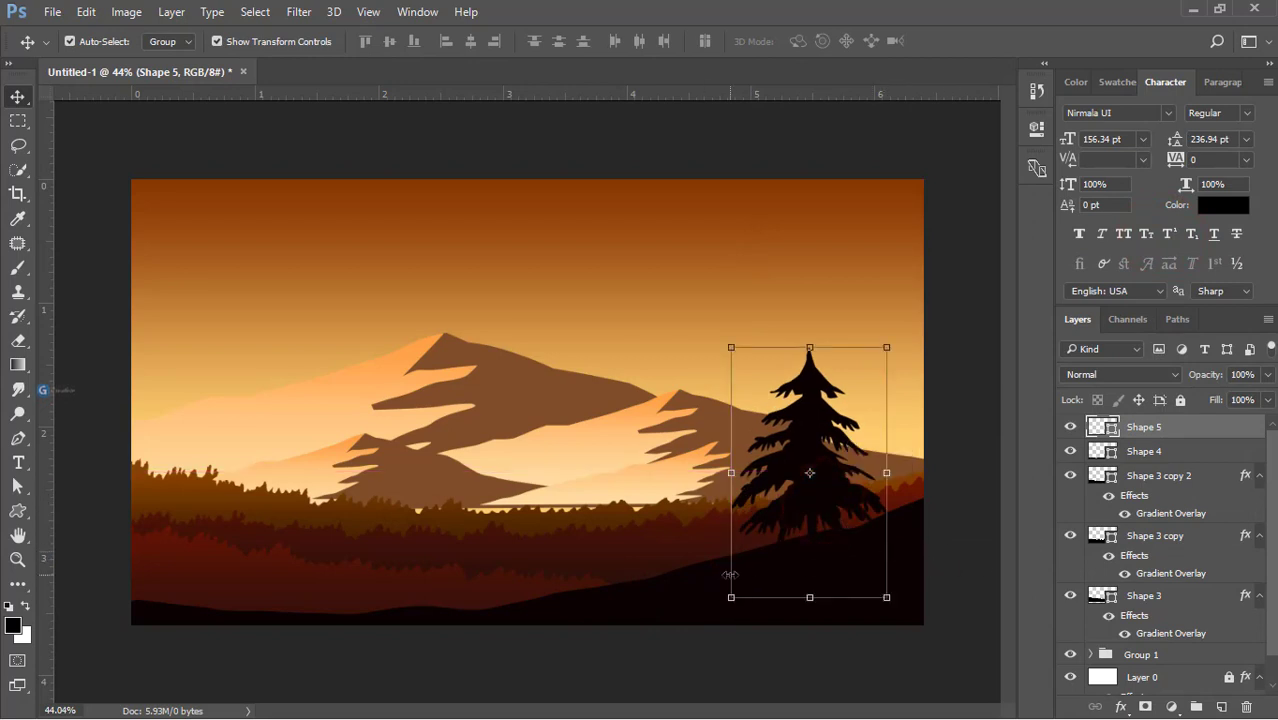
key("ctrl+bracketleft")
left_click(968, 458)
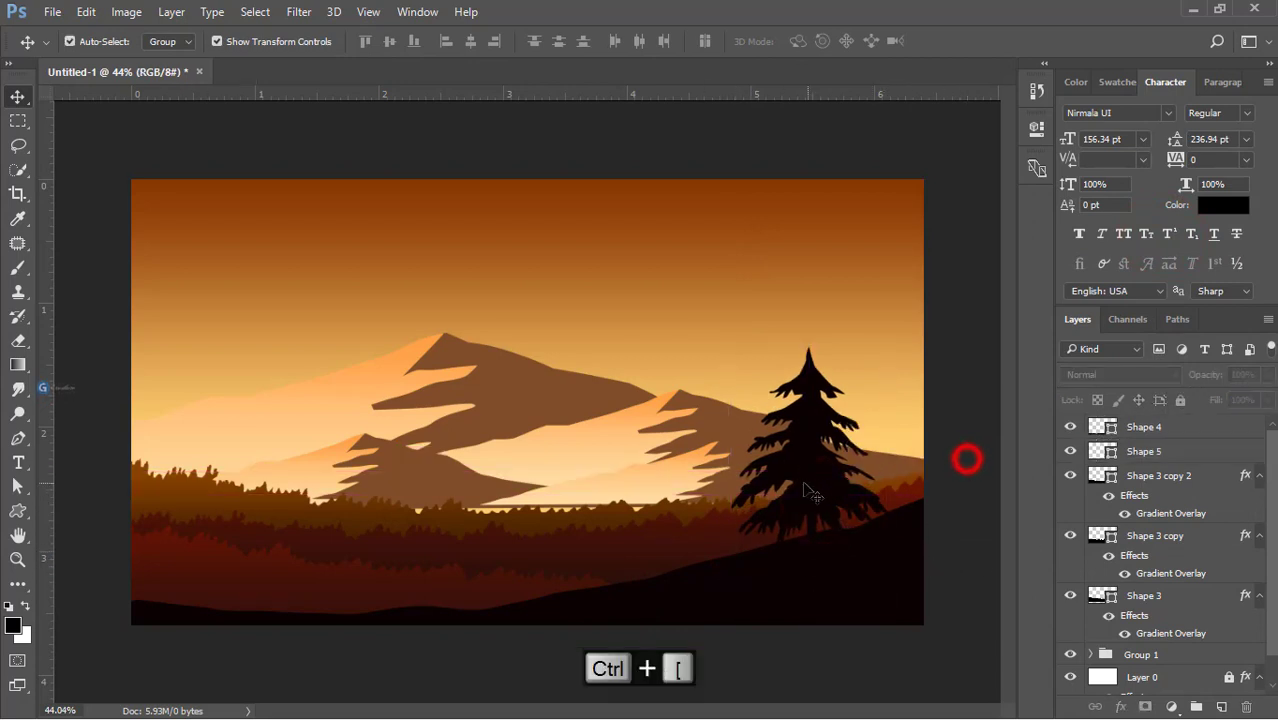
Duplicate the pine tree to its left and scale the copy down
left_click_drag(803, 485, 706, 491)
key("ctrl+t")
left_click_drag(785, 392, 763, 431)
double_click(703, 498)
Duplicate the smaller pine tree farther left down the slope and scale the copy to about 78%
left_click_drag(700, 495, 614, 526)
key("ctrl+t")
left_click_drag(677, 462, 665, 482)
double_click(622, 531)
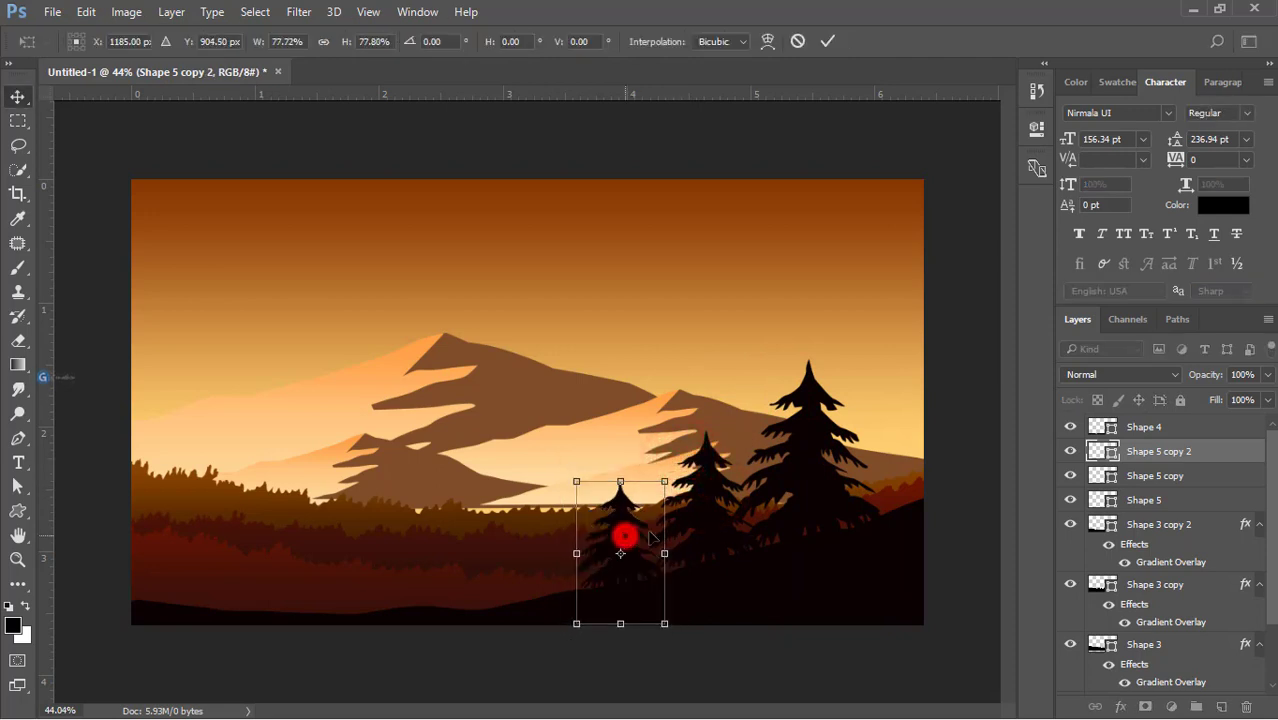
left_click(957, 498)
Duplicate the smallest pine tree to the left, shrink the copy slightly and space it out as the fourth tree
scroll(670, 534, "down", 1)
left_click_drag(607, 540, 566, 556)
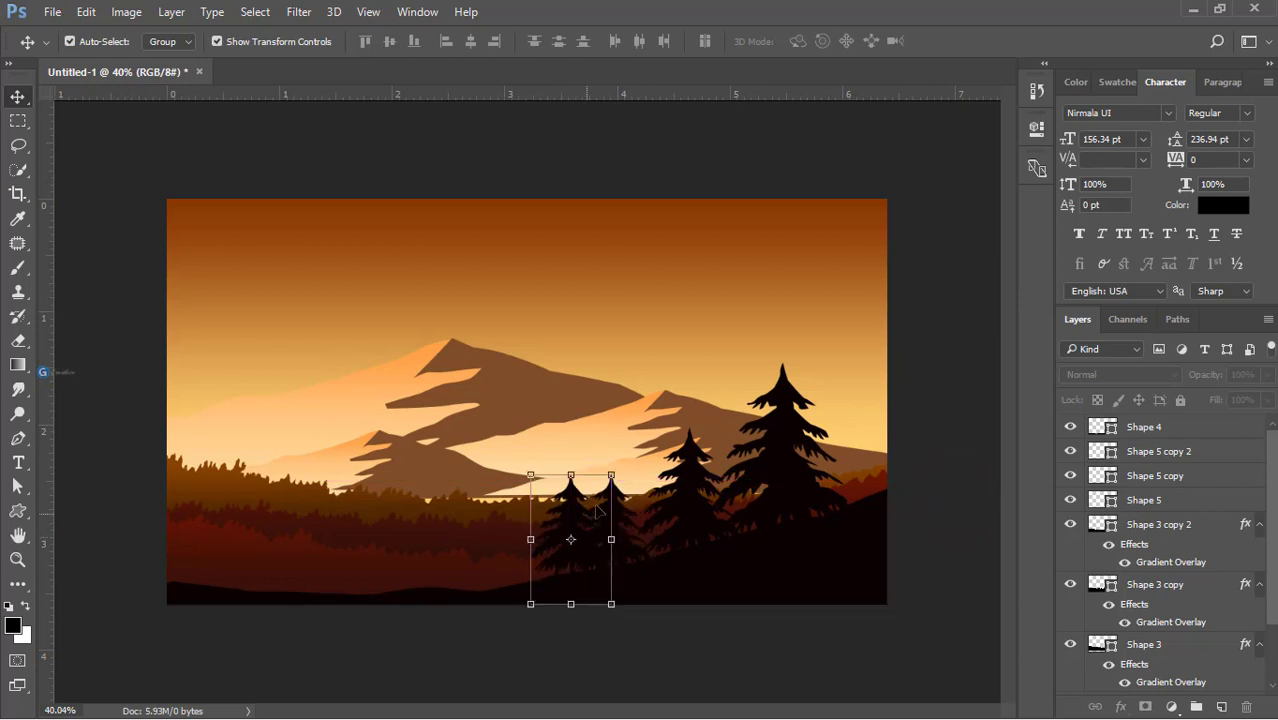
left_click_drag(531, 473, 536, 479)
double_click(571, 508)
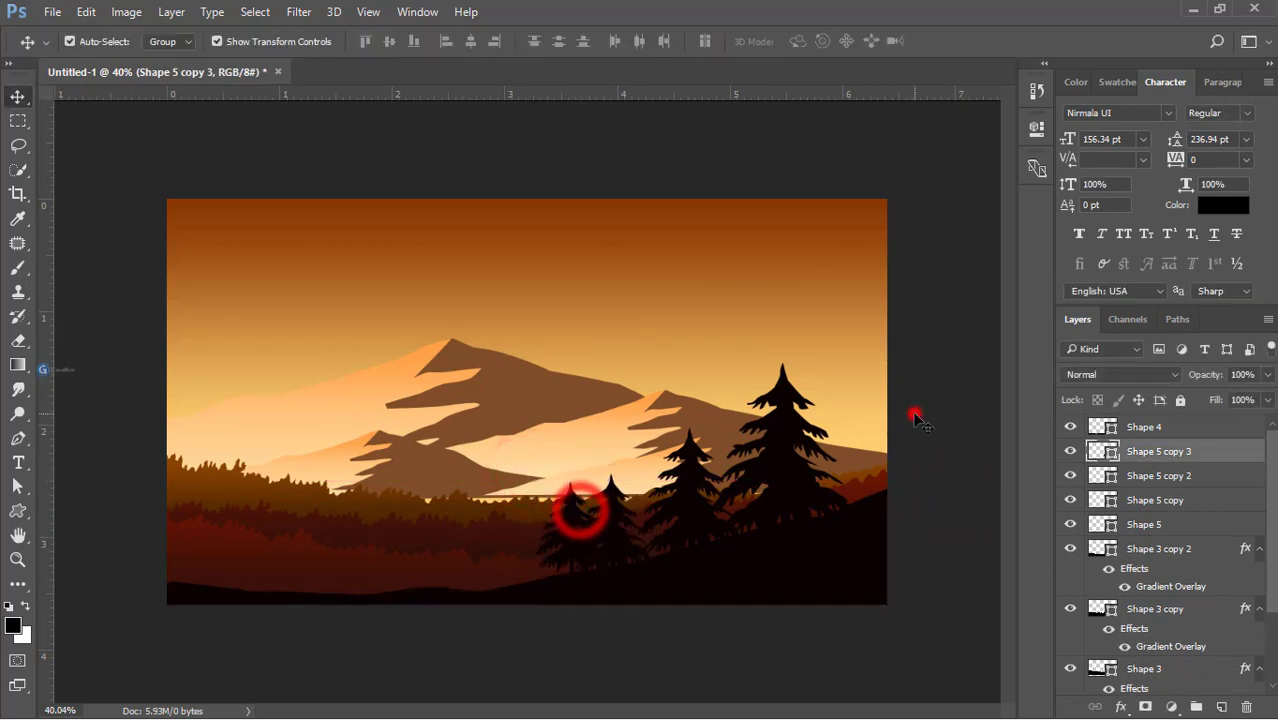
left_click(913, 414)
mouse_move(571, 543)
left_mouse_down()
mouse_move(554, 530)
mouse_move(548, 543)
left_mouse_up()
left_click(966, 418)
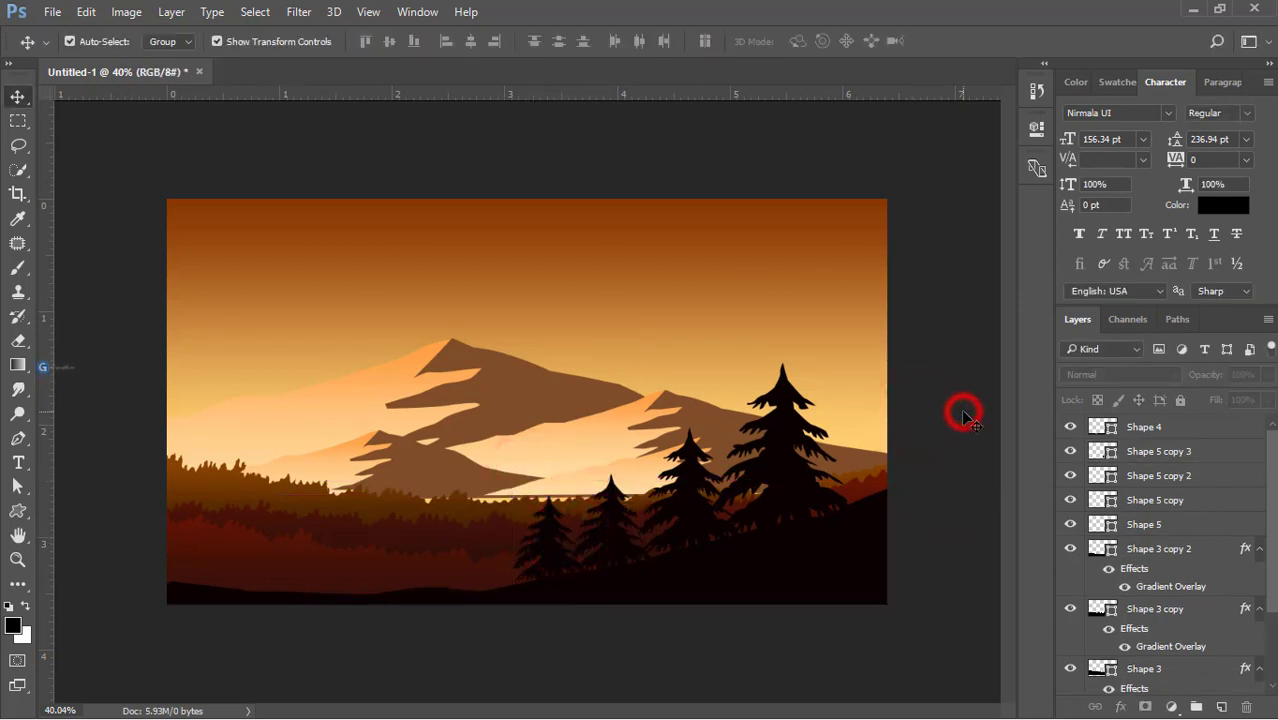
Select all four pine trees, enlarge them together and shift them right toward the canvas edge
left_click(556, 531)
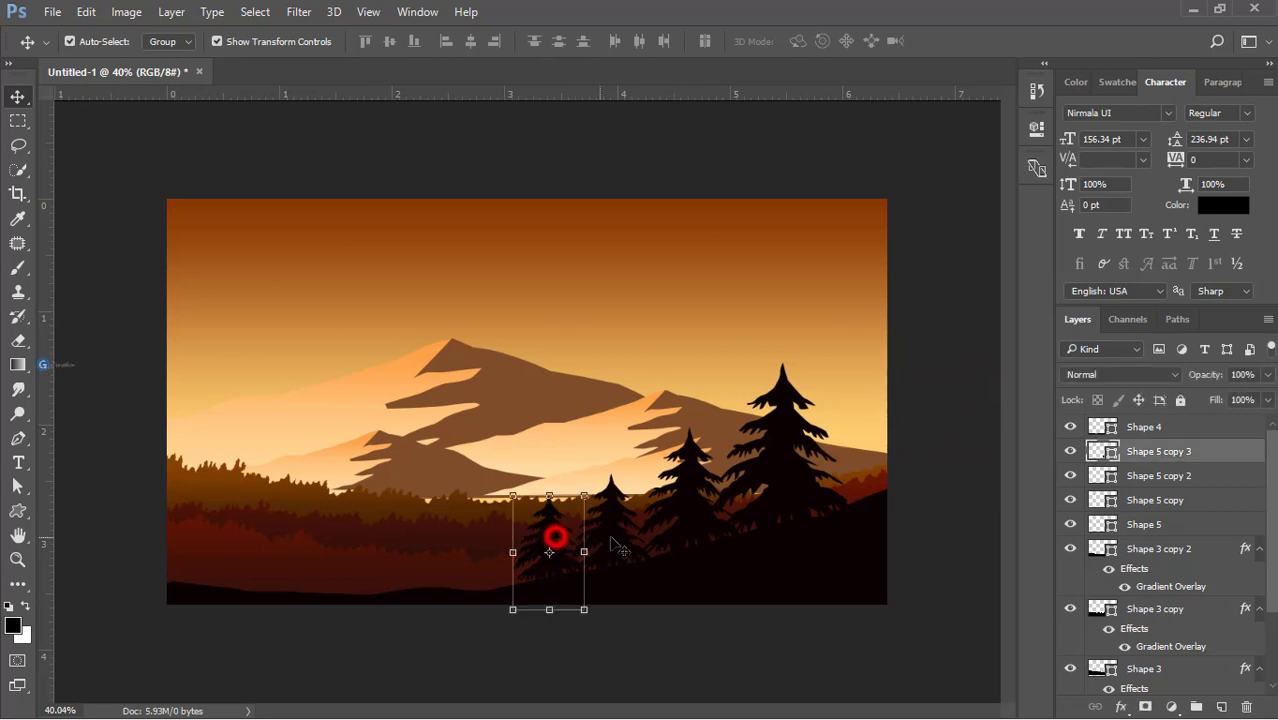
left_click(682, 517, "shift")
left_click(620, 543, "shift")
left_click_drag(783, 473, 788, 481)
left_click(783, 473, "shift")
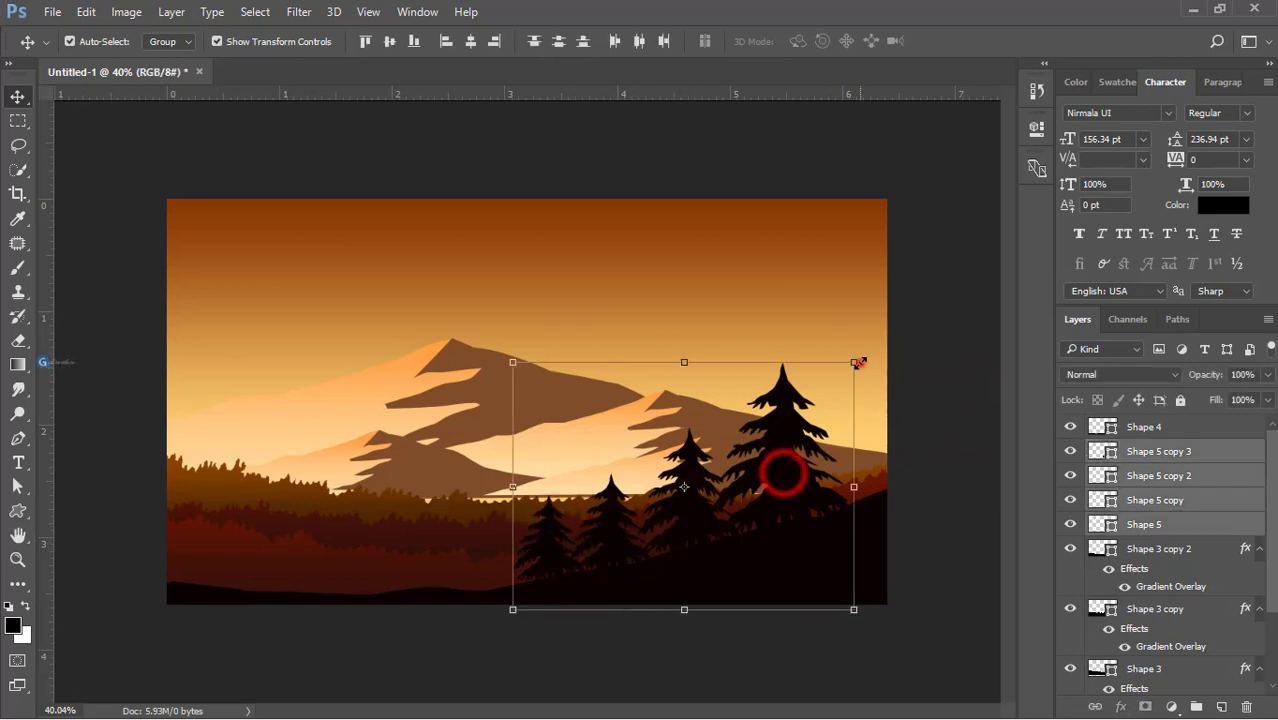
left_click_drag(859, 361, 919, 314)
double_click(854, 388)
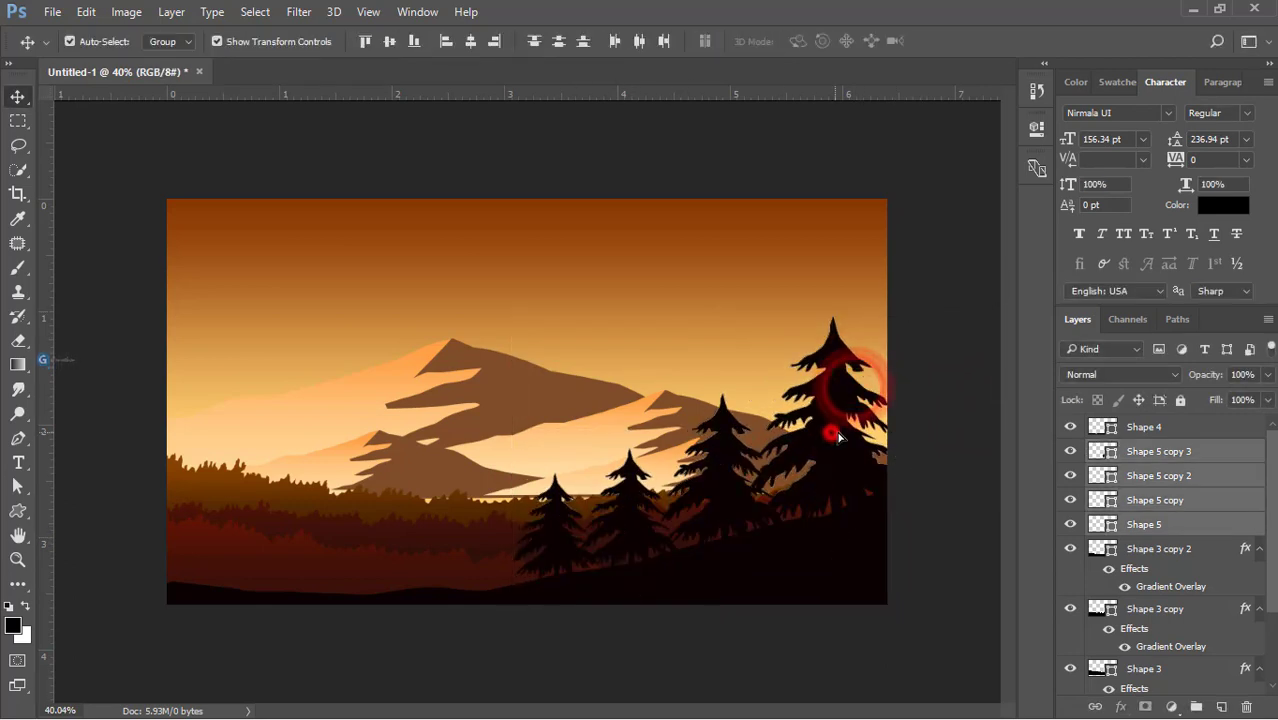
left_click_drag(816, 434, 835, 432)
left_click(944, 260)
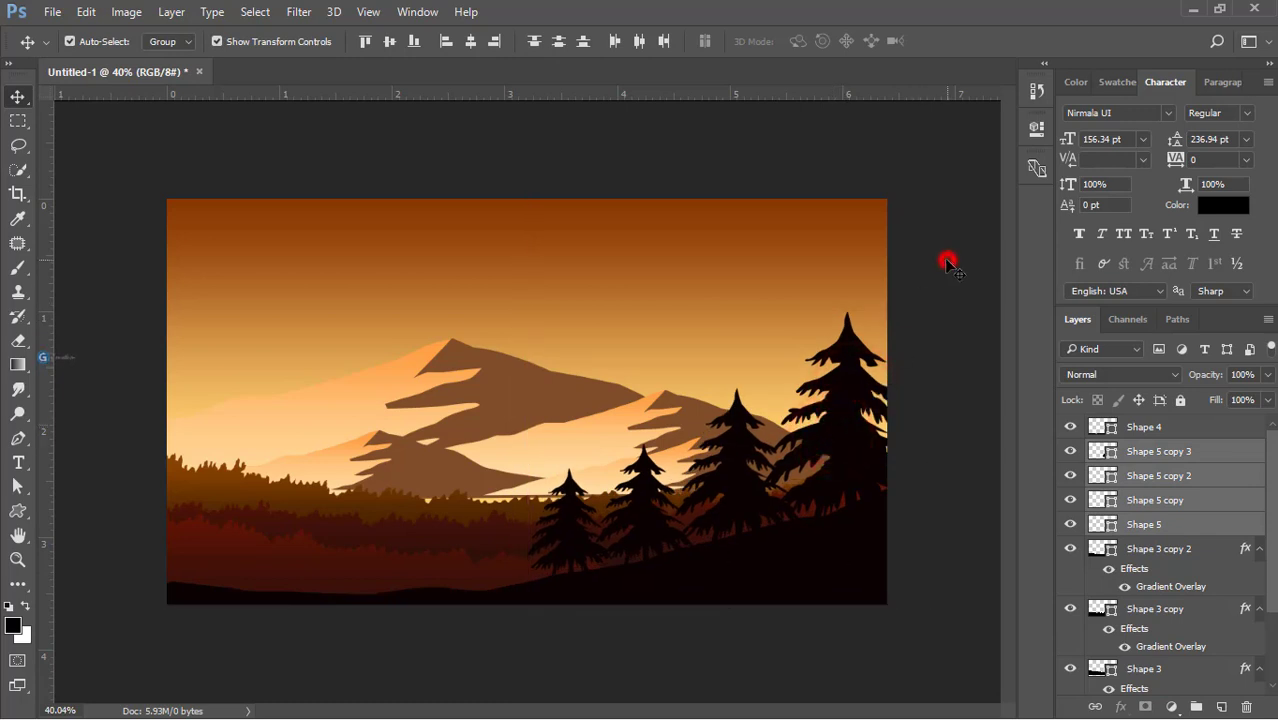
Unlock the background Layer 0 and open its Gradient Overlay gradient for editing
scroll(1150, 560, "down", 3)
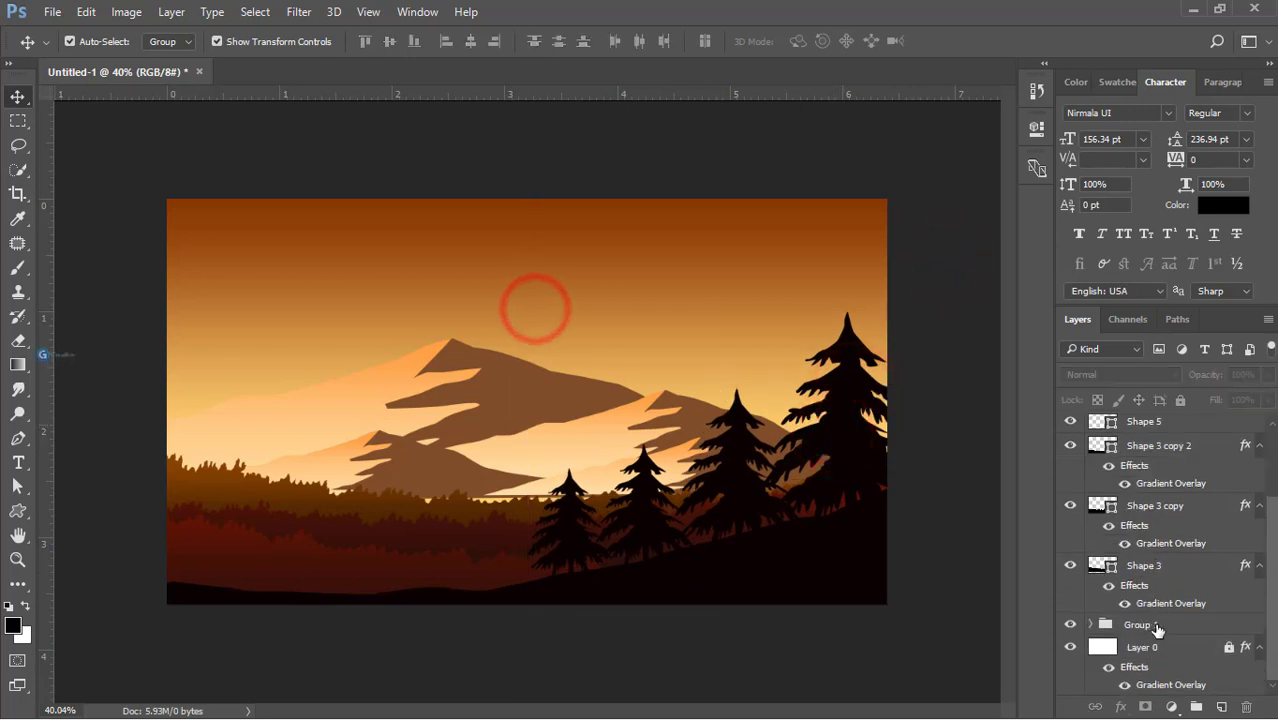
left_click(1199, 650)
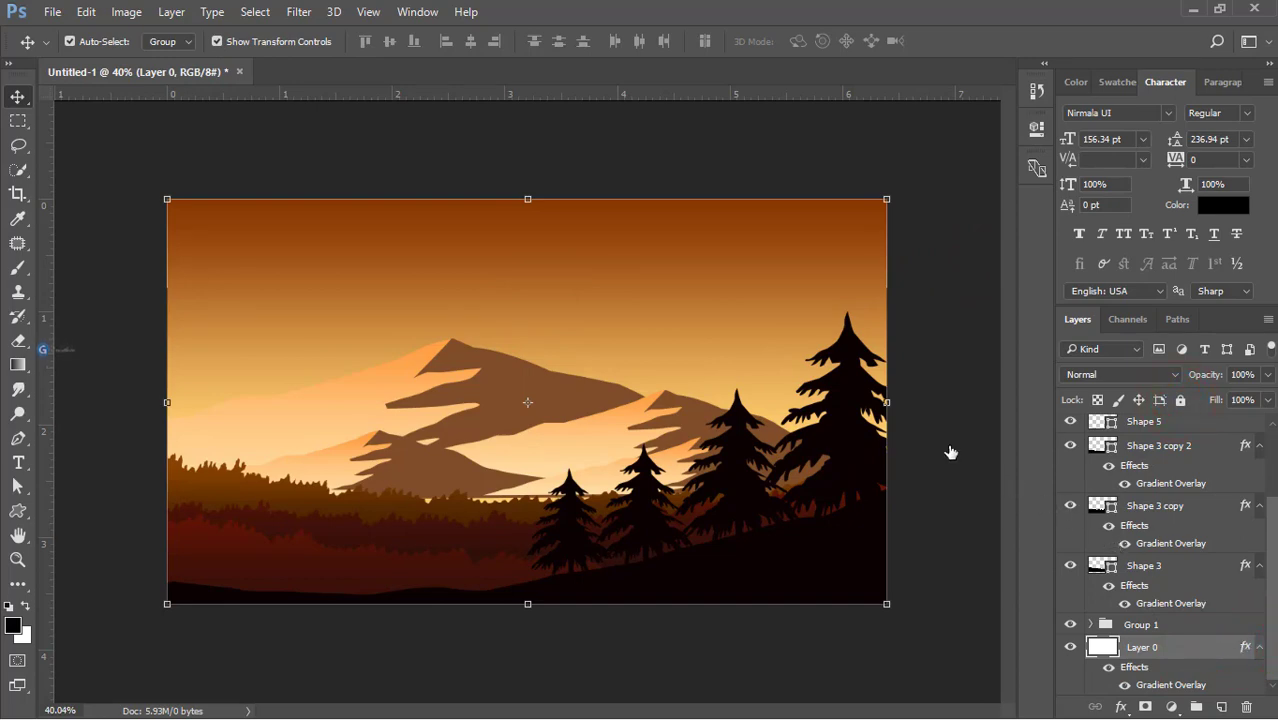
double_click(1218, 647)
left_click_drag(413, 84, 963, 138)
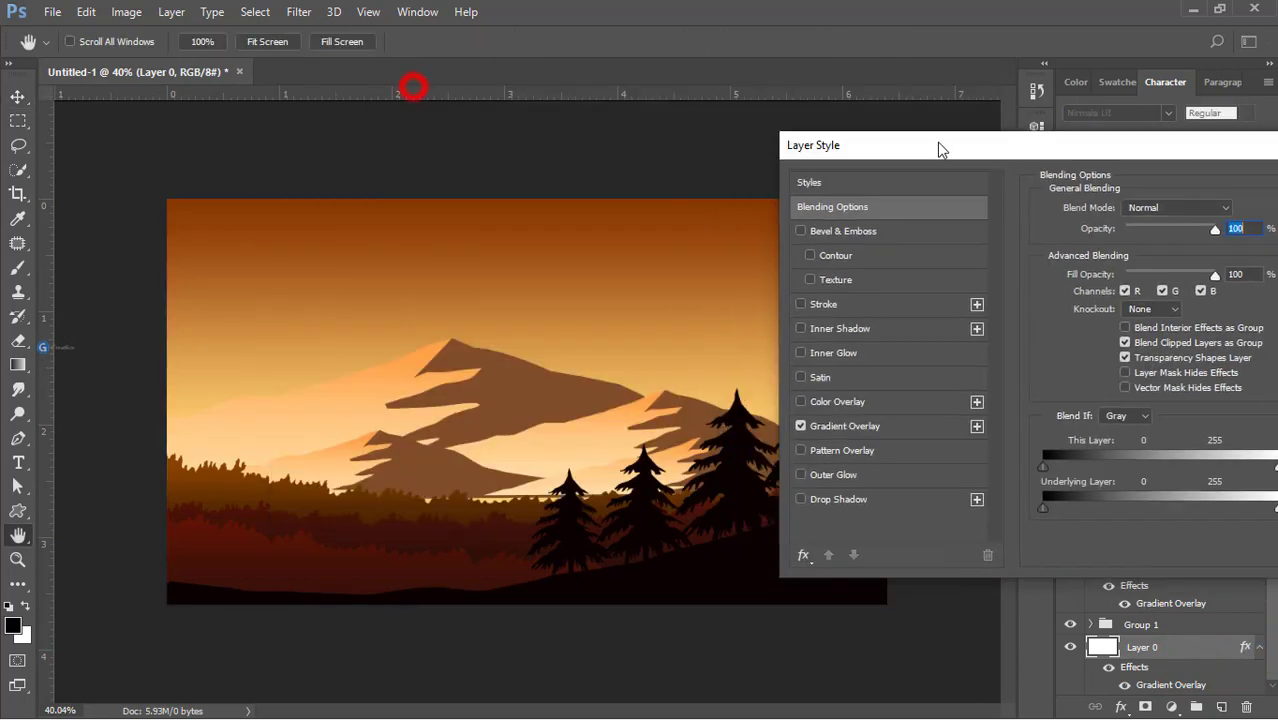
left_click(864, 418)
left_click(1157, 248)
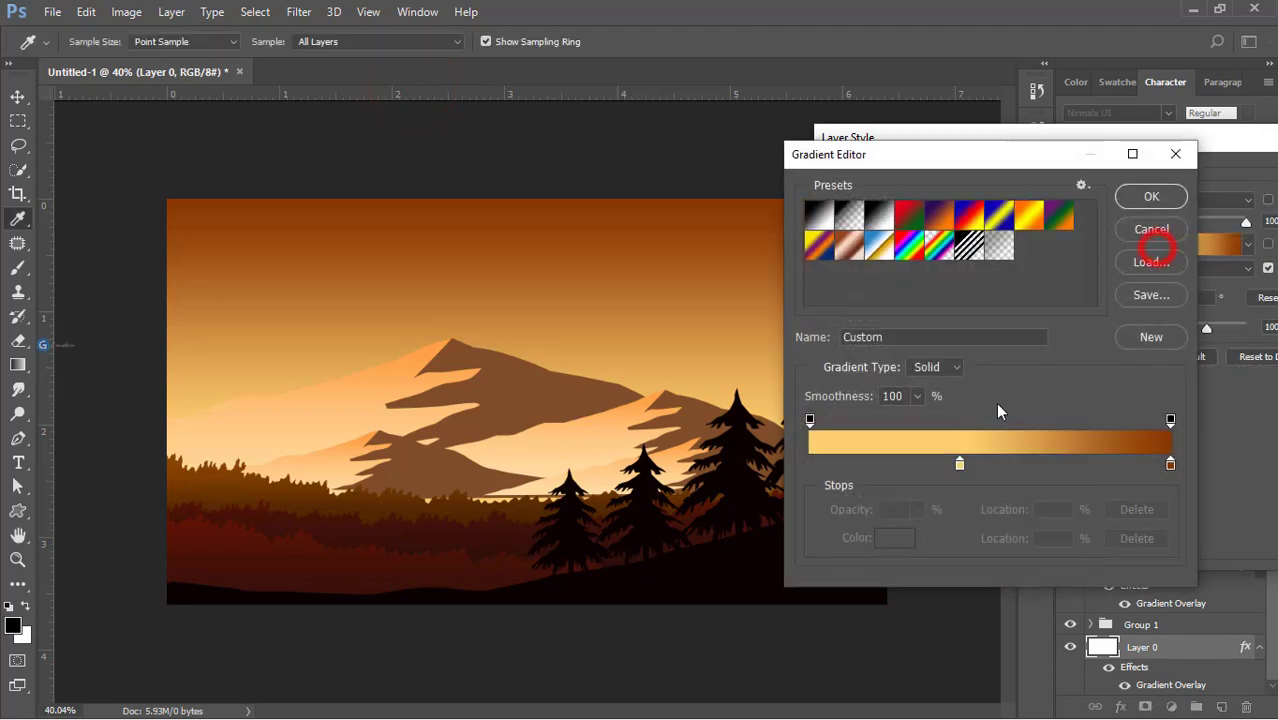
Try orange, yellow and cyan hues for the sky gradient's light stop, and set it to pale yellow ffe779
double_click(957, 462)
left_click(992, 276)
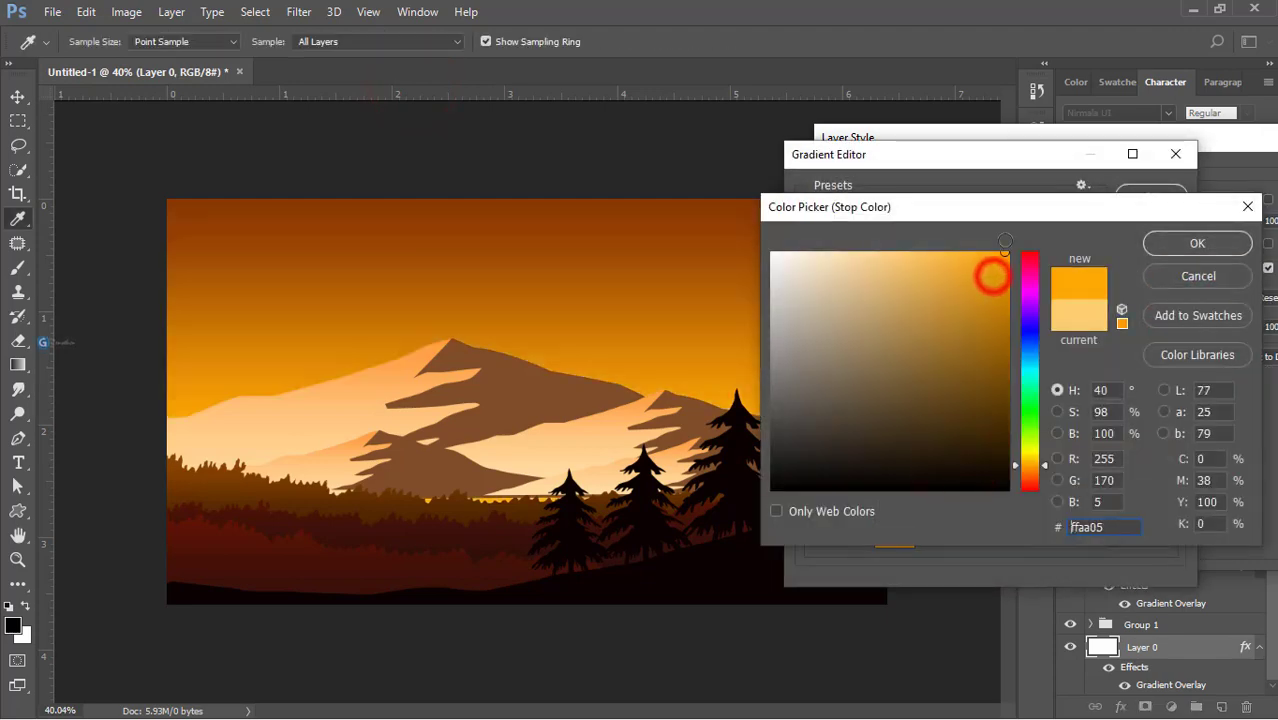
left_click(1030, 459)
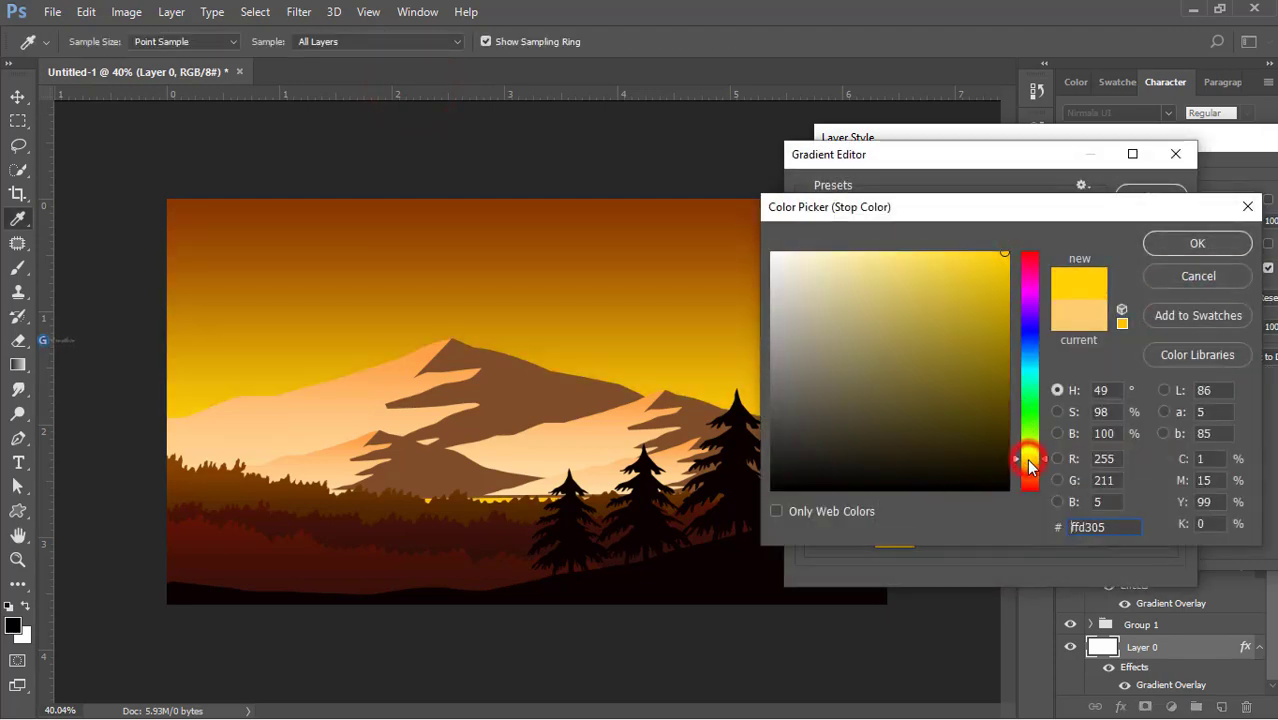
mouse_move(1030, 470)
left_mouse_down()
mouse_move(1032, 458)
mouse_move(1034, 478)
left_mouse_up()
left_click_drag(898, 265, 895, 232)
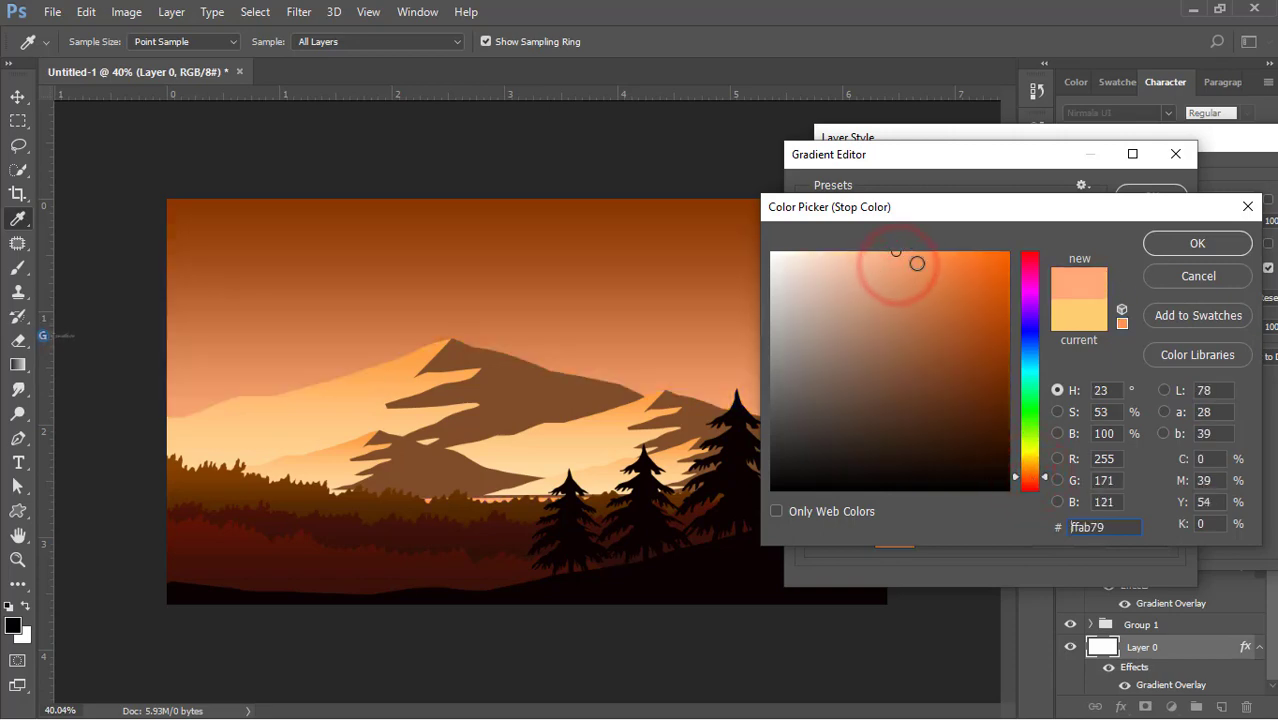
left_click(1030, 374)
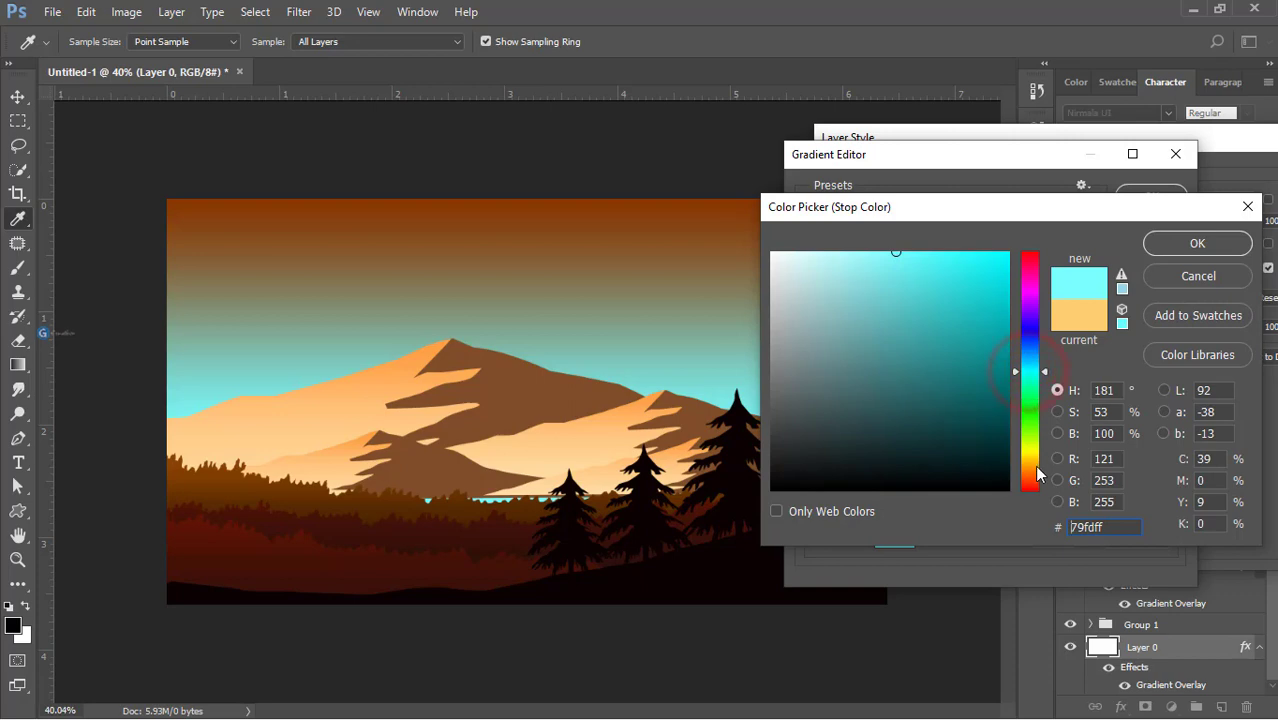
left_click(1033, 464)
left_click(1034, 460)
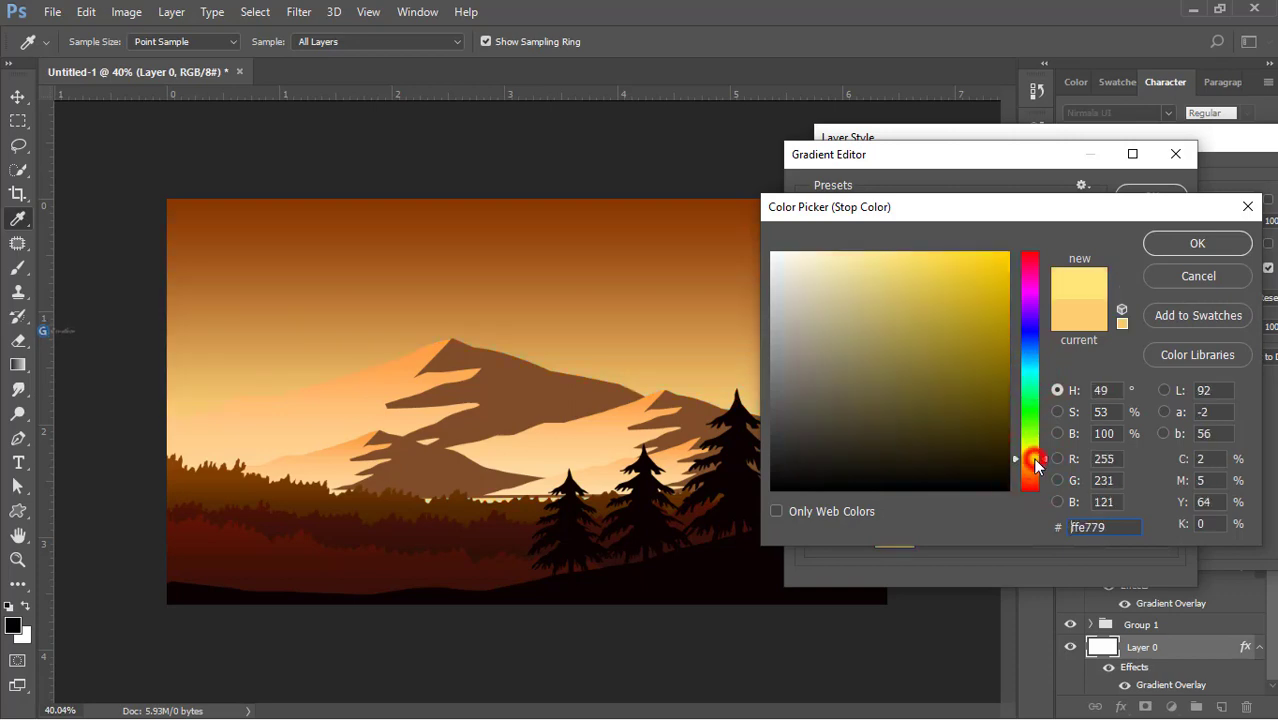
left_click(1151, 239)
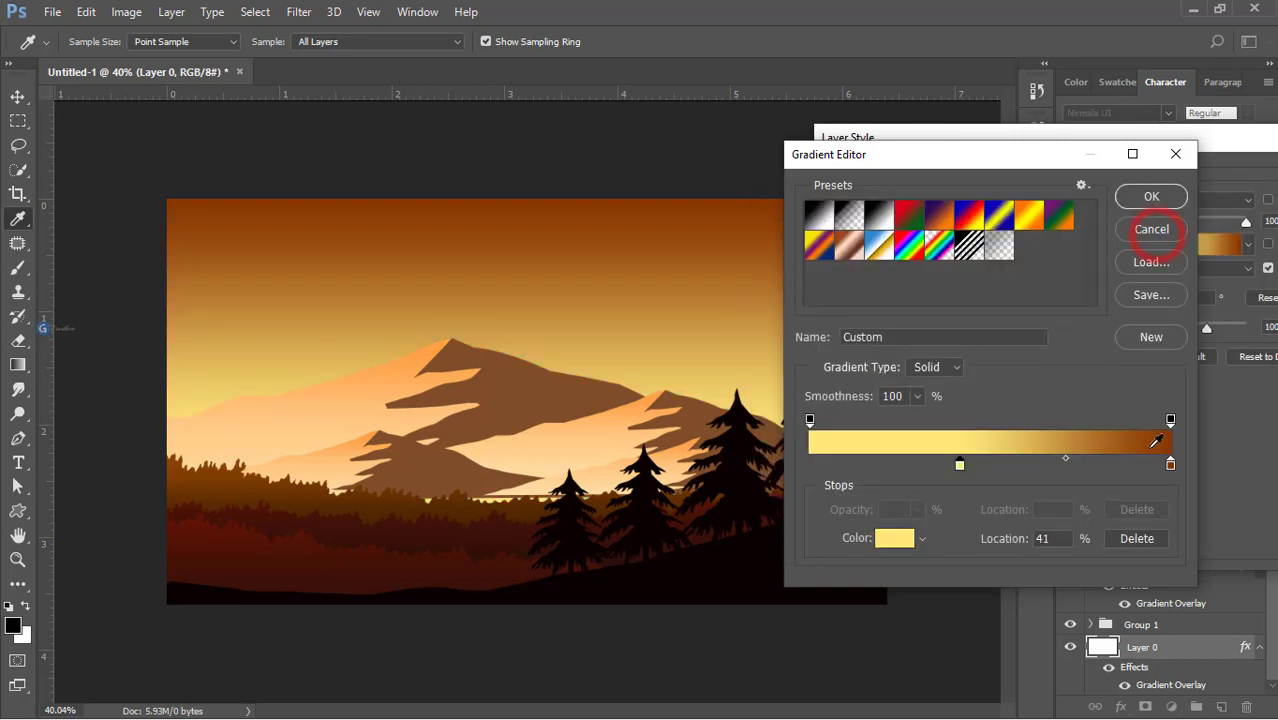
Try blue and violet hues for the sky gradient's brown stop, and set it to dark purple 3f0448
double_click(1170, 464)
left_click(1033, 360)
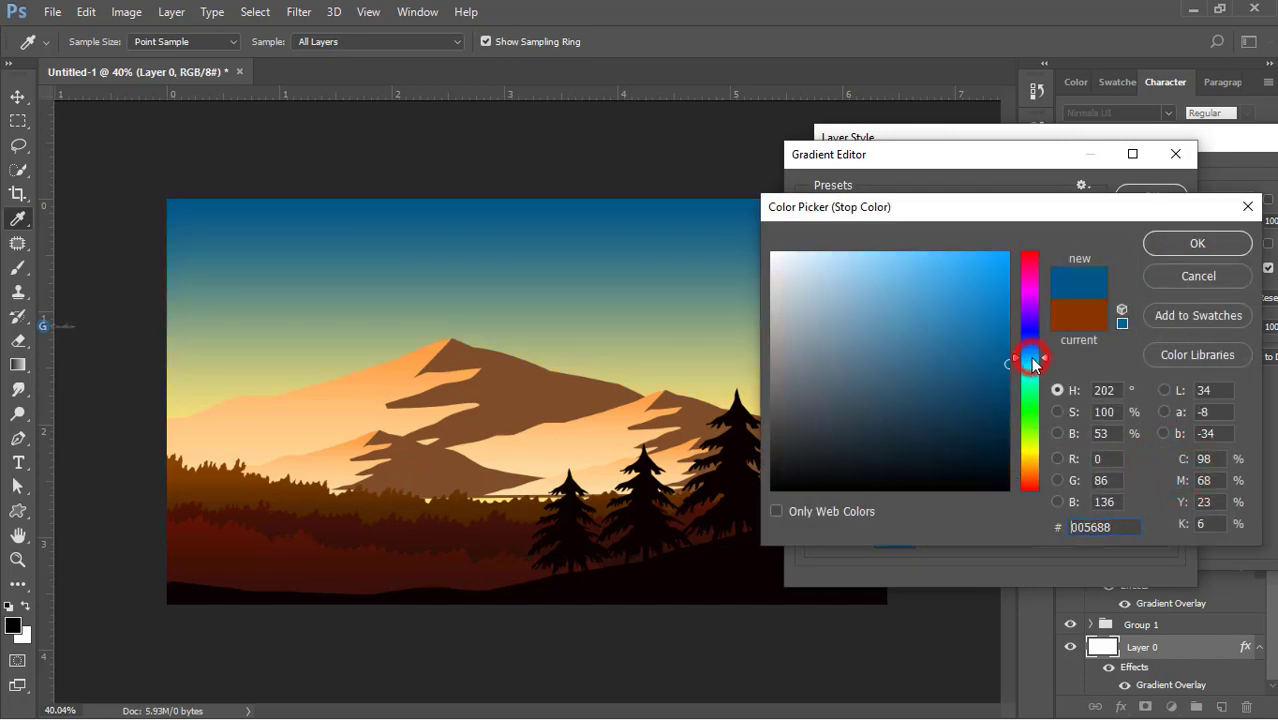
left_click(1033, 343)
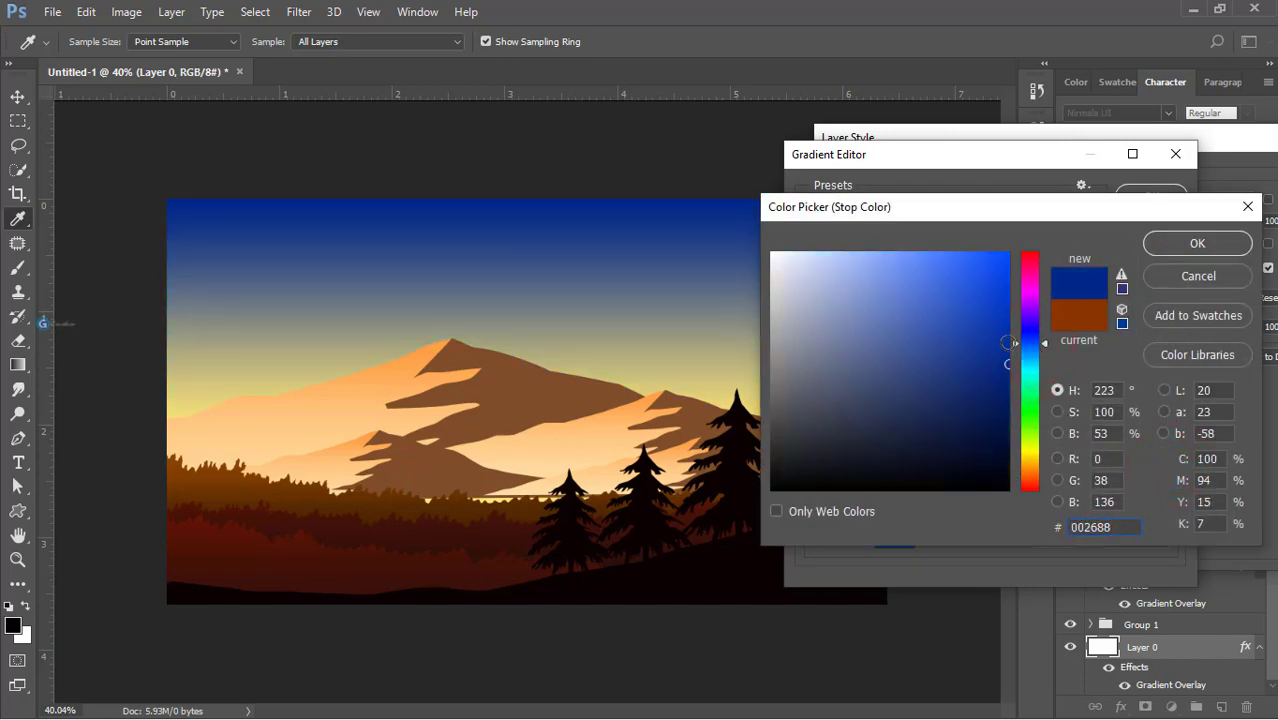
left_click(923, 374)
left_click(914, 396)
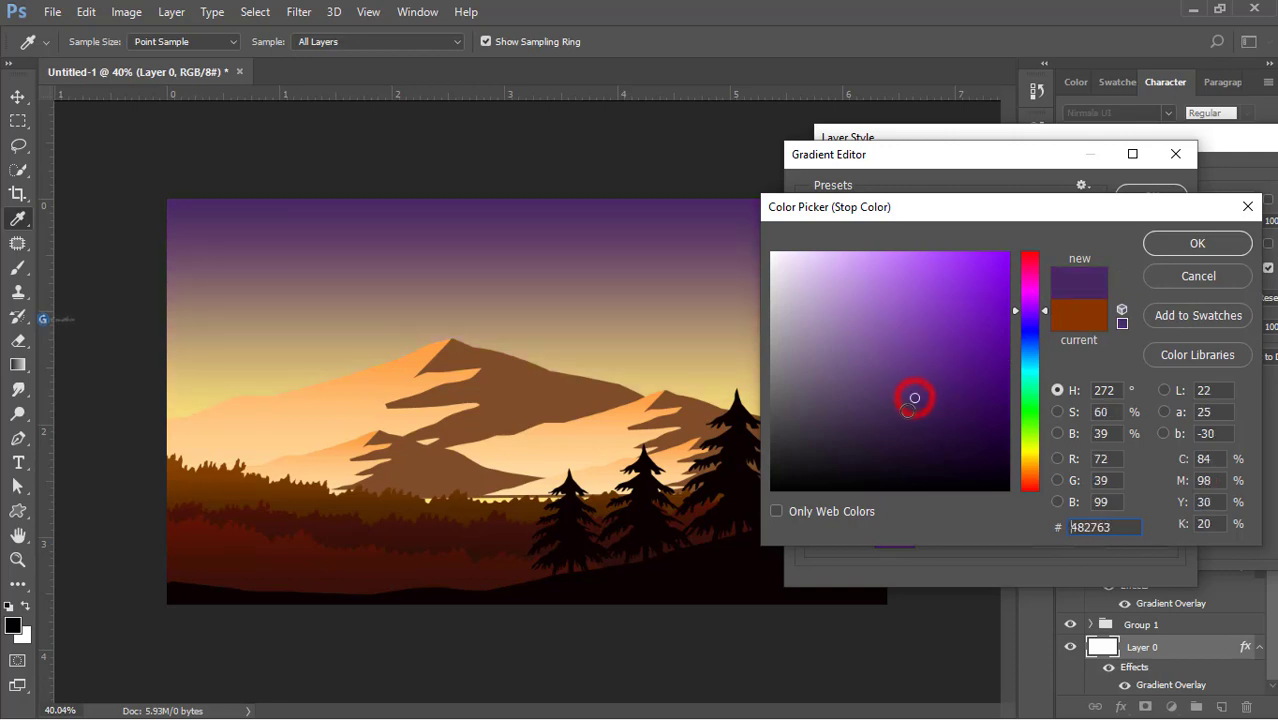
left_click(922, 424)
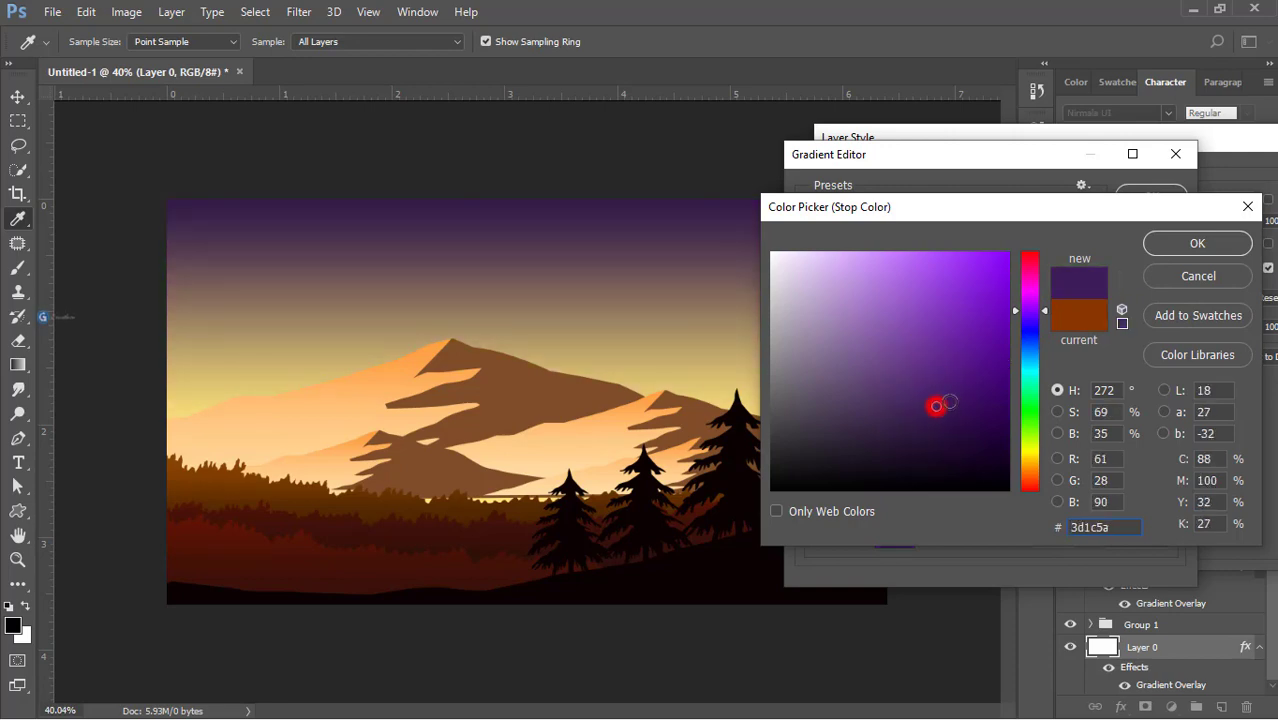
left_click(1033, 299)
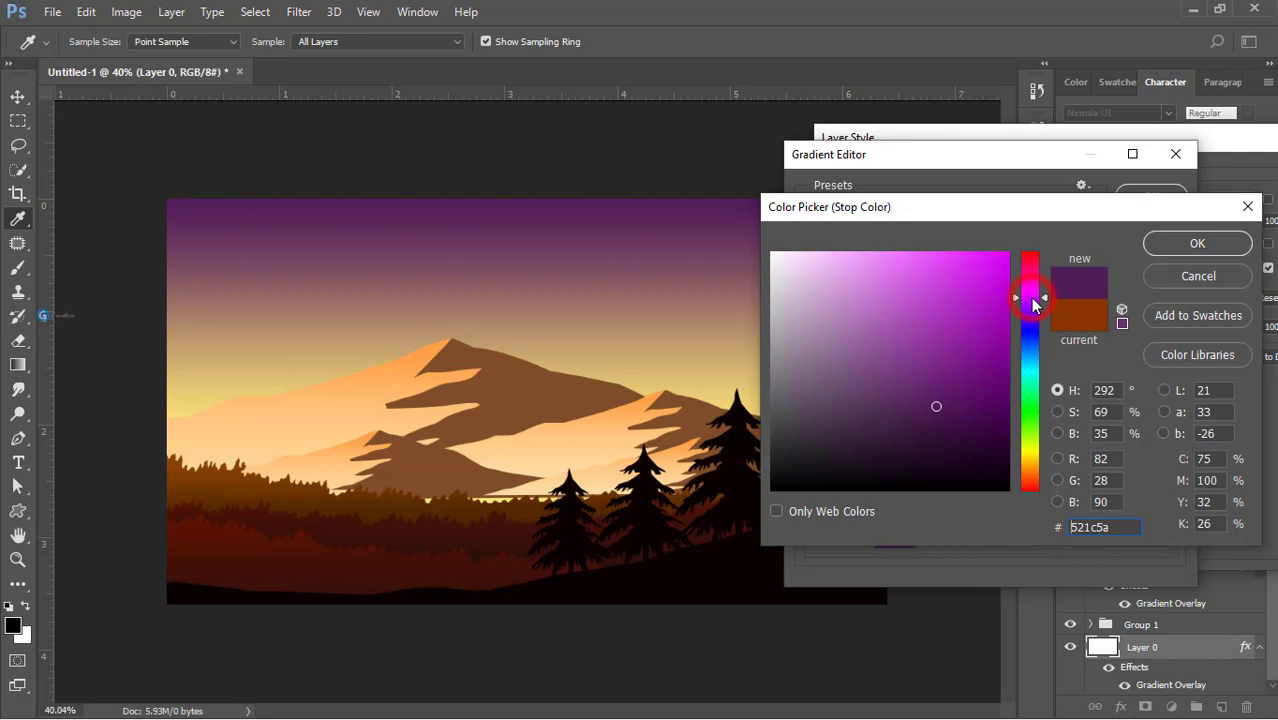
left_click(933, 422)
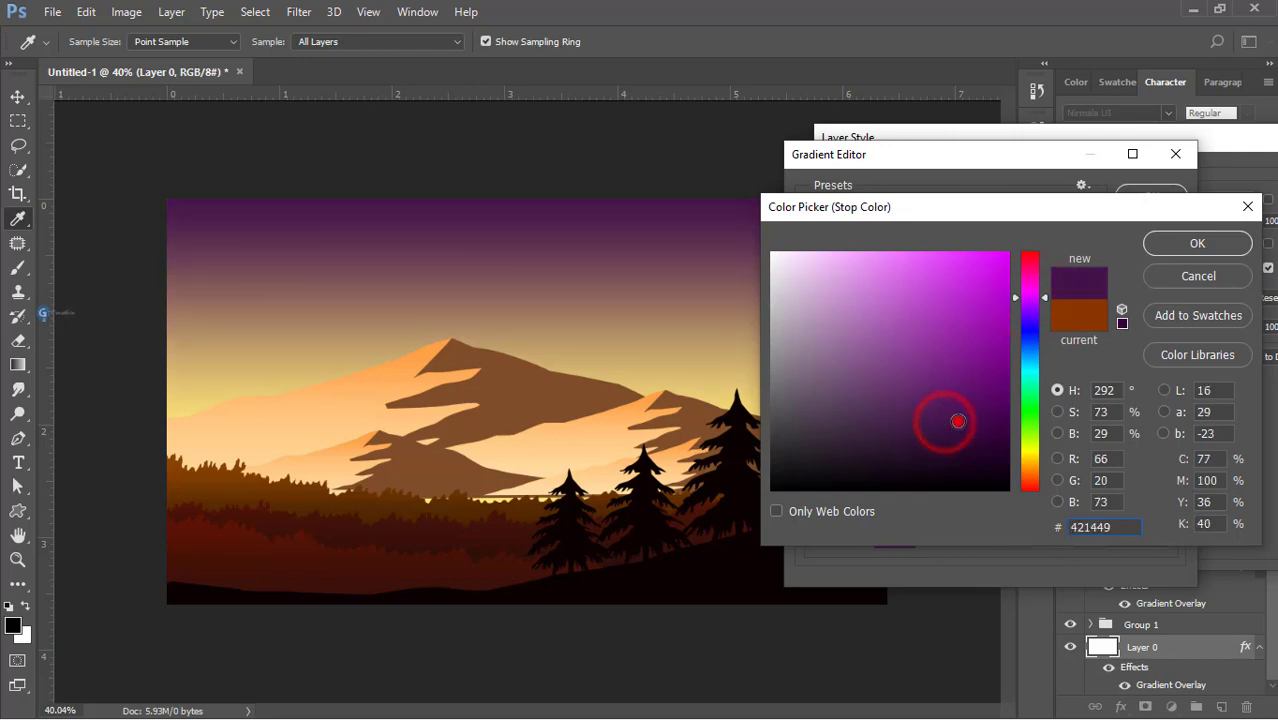
left_click(957, 421)
left_click(979, 430)
left_click(998, 421)
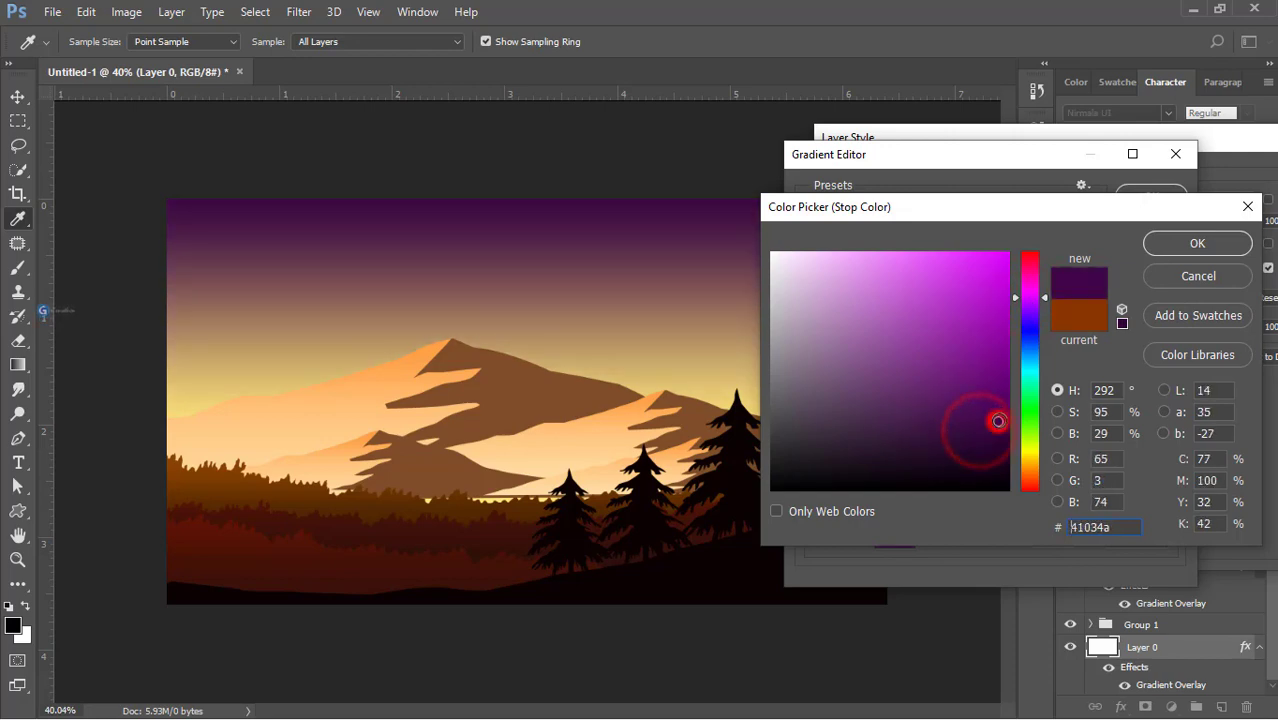
left_click(1007, 424)
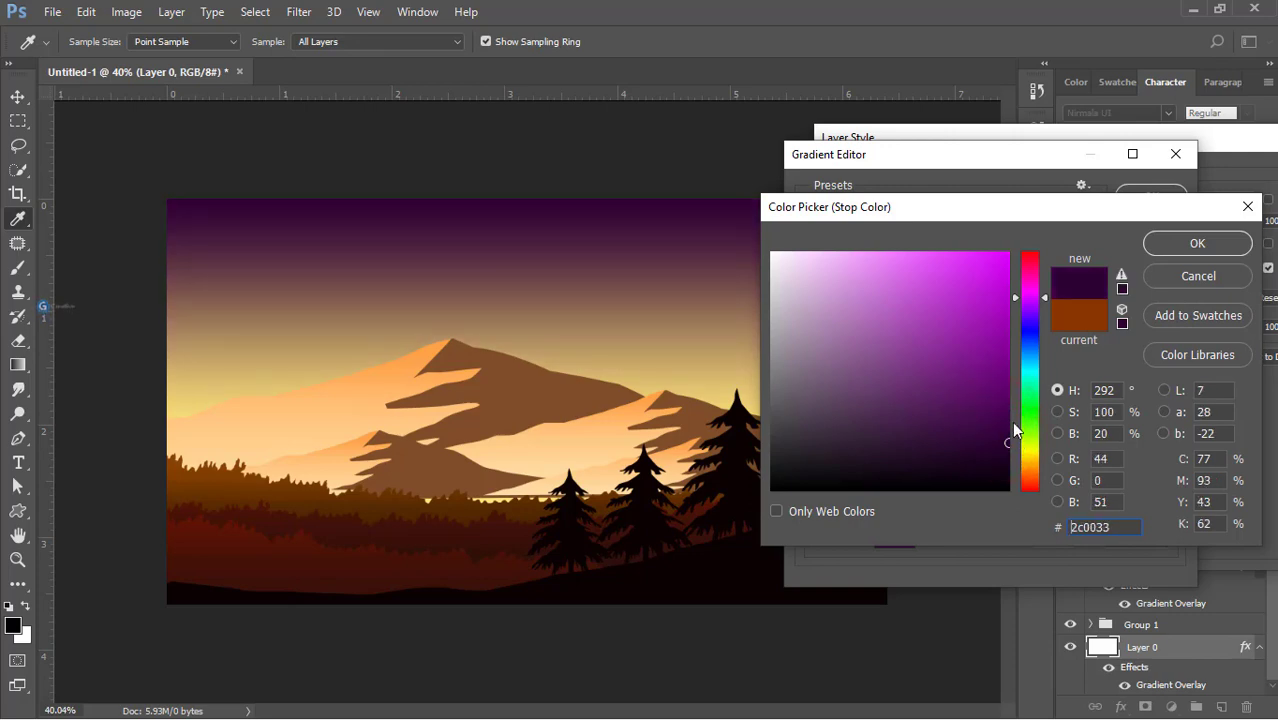
left_click_drag(1008, 424, 995, 423)
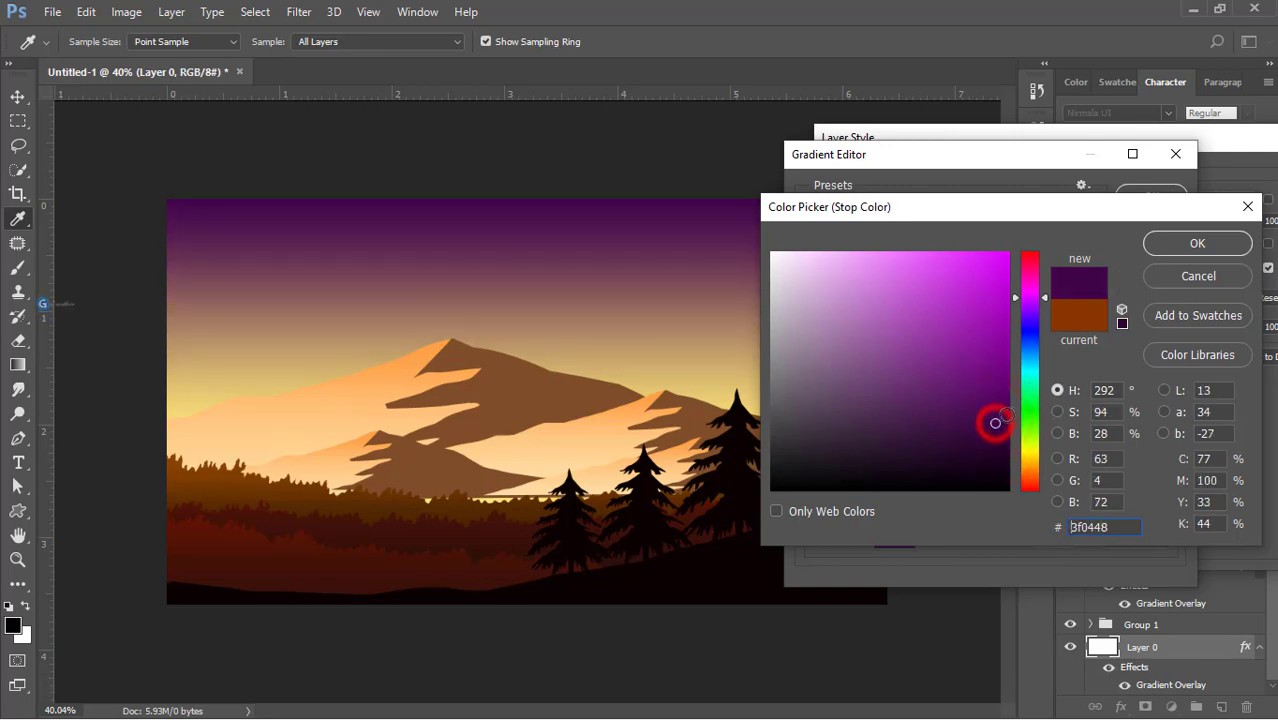
left_click(1170, 244)
Move the sky gradient's yellow stop to 51%, try brighter and paler yellows for it, and apply the Gradient Overlay to Layer 0
left_click_drag(959, 468, 995, 467)
double_click(993, 460)
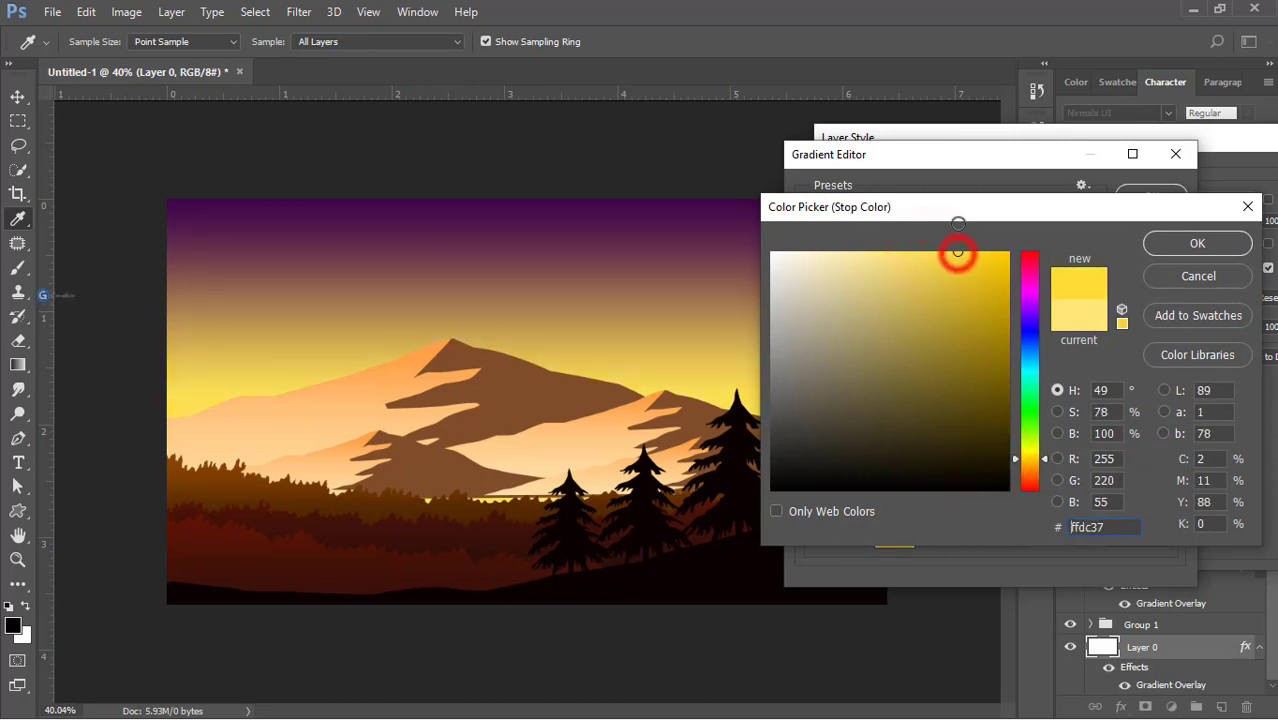
left_click(882, 251)
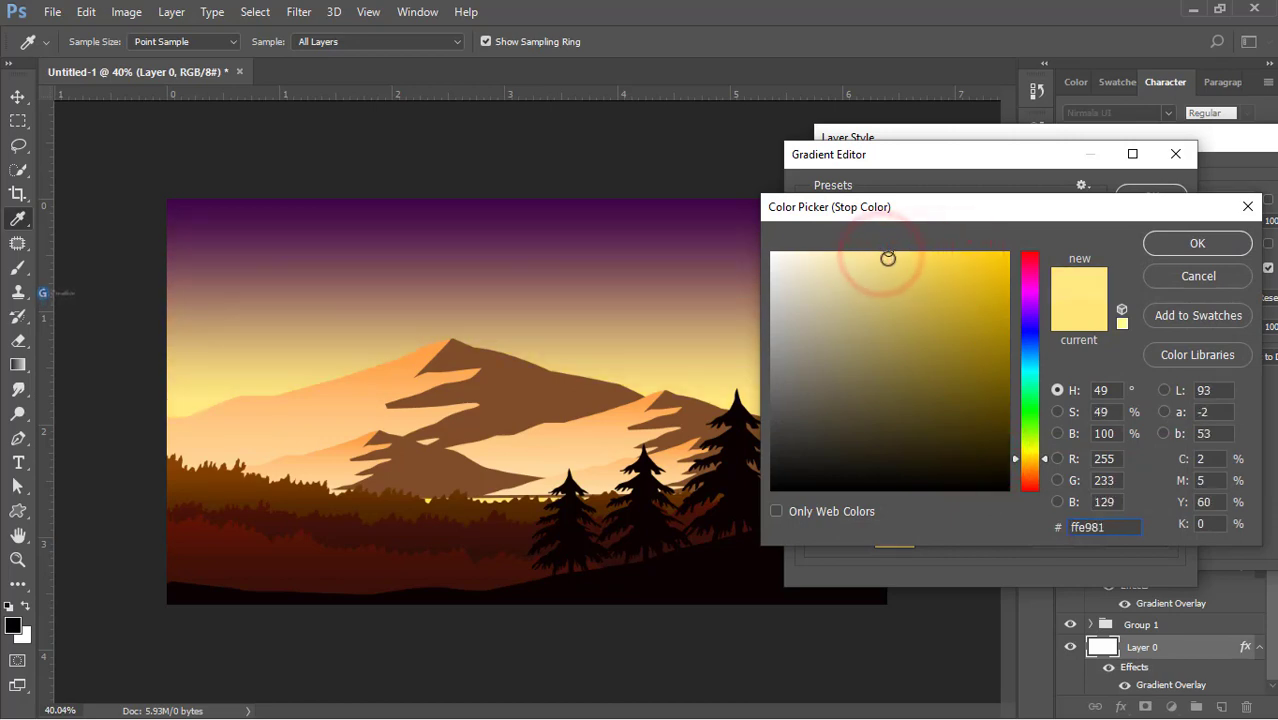
left_click(898, 253)
left_click(1195, 243)
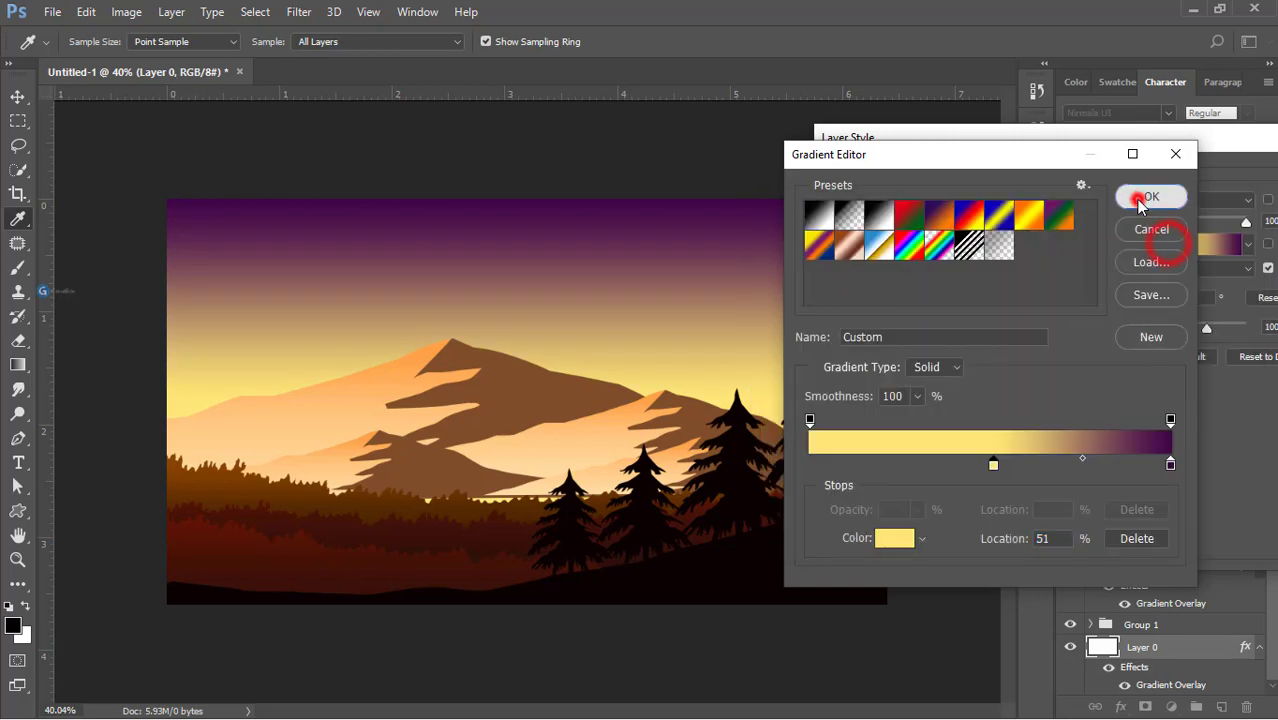
left_click(1142, 196)
left_click_drag(1148, 150, 936, 165)
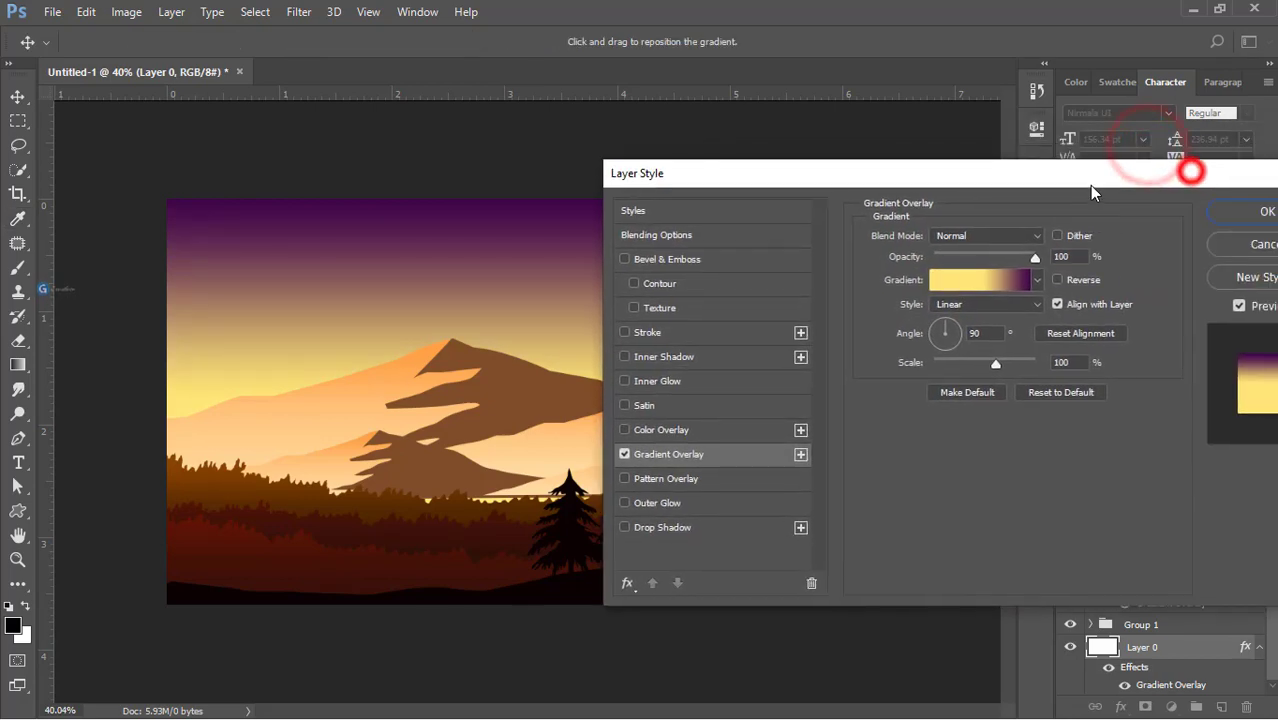
left_click(1240, 207)
Select the mountain group and nudge it down in large increments behind the treeline
left_click(643, 410)
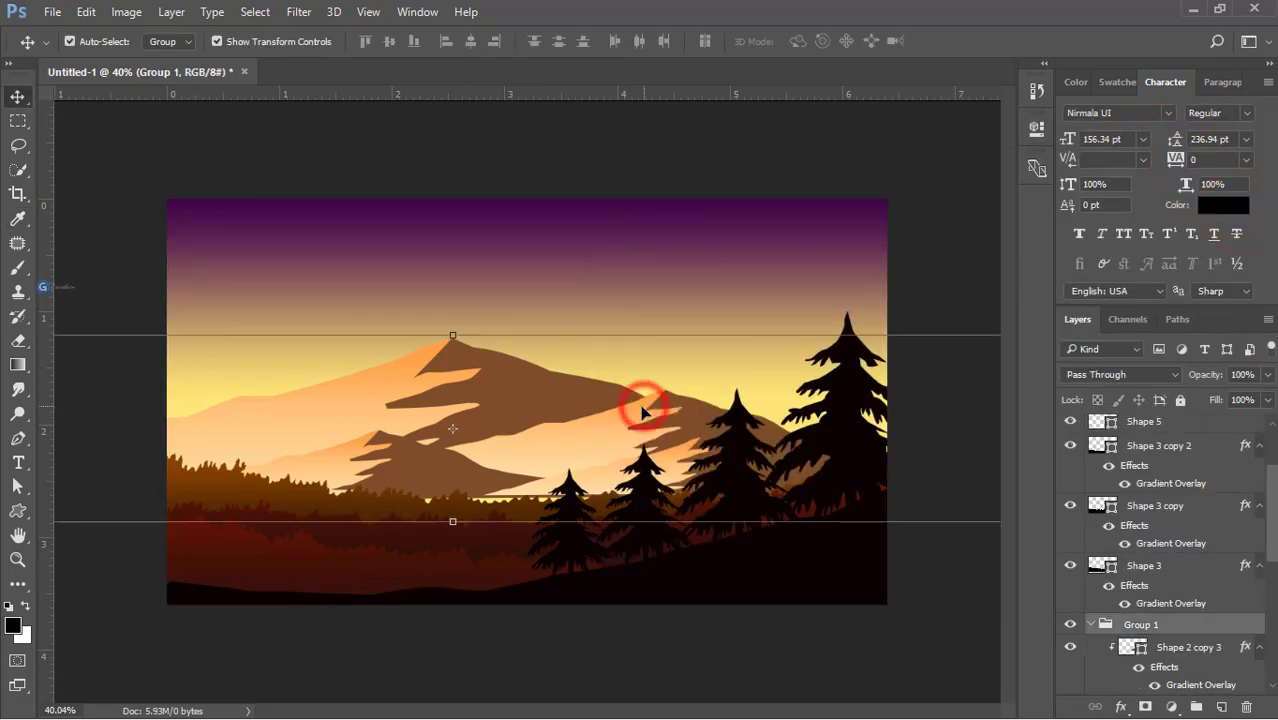
key("shift+Down")
key("shift+Down")
key("shift+Down")
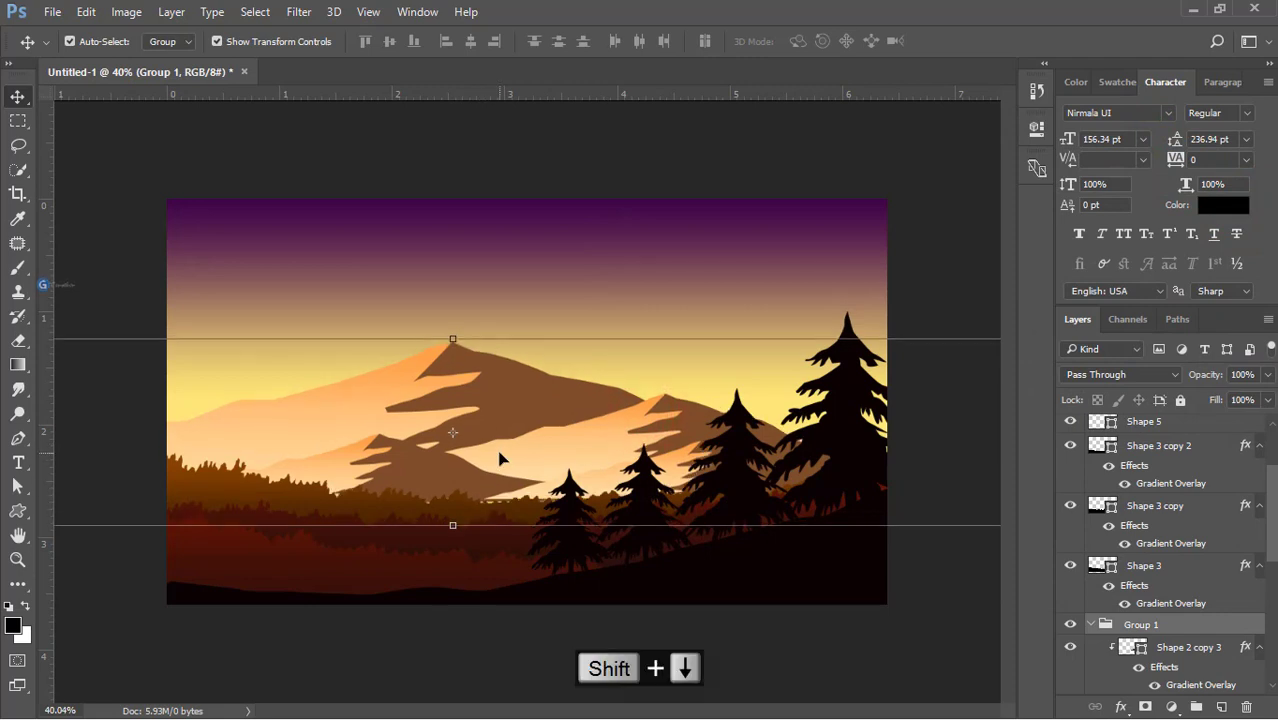
left_click(438, 347)
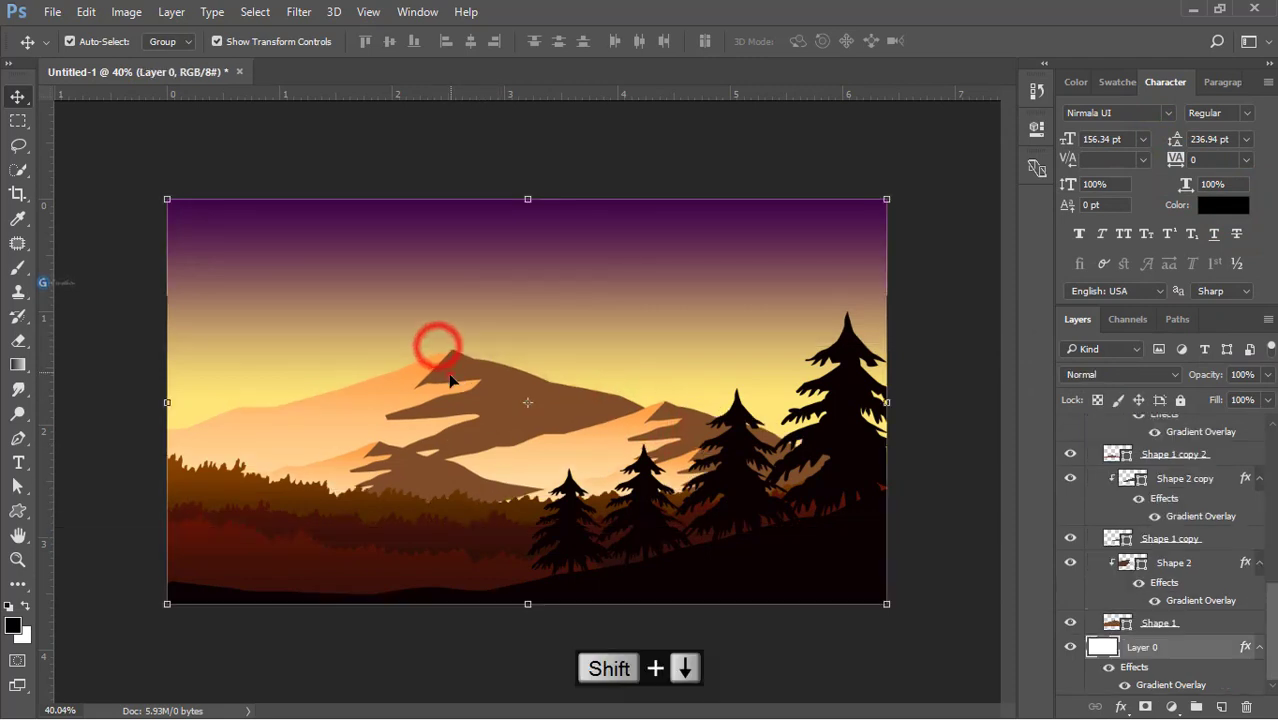
Stretch the mountain group upward so the peaks stand taller, apply the transform and deselect it
left_click(442, 364)
left_click_drag(453, 347, 453, 283)
double_click(457, 336)
double_click(452, 318)
left_click(552, 150)
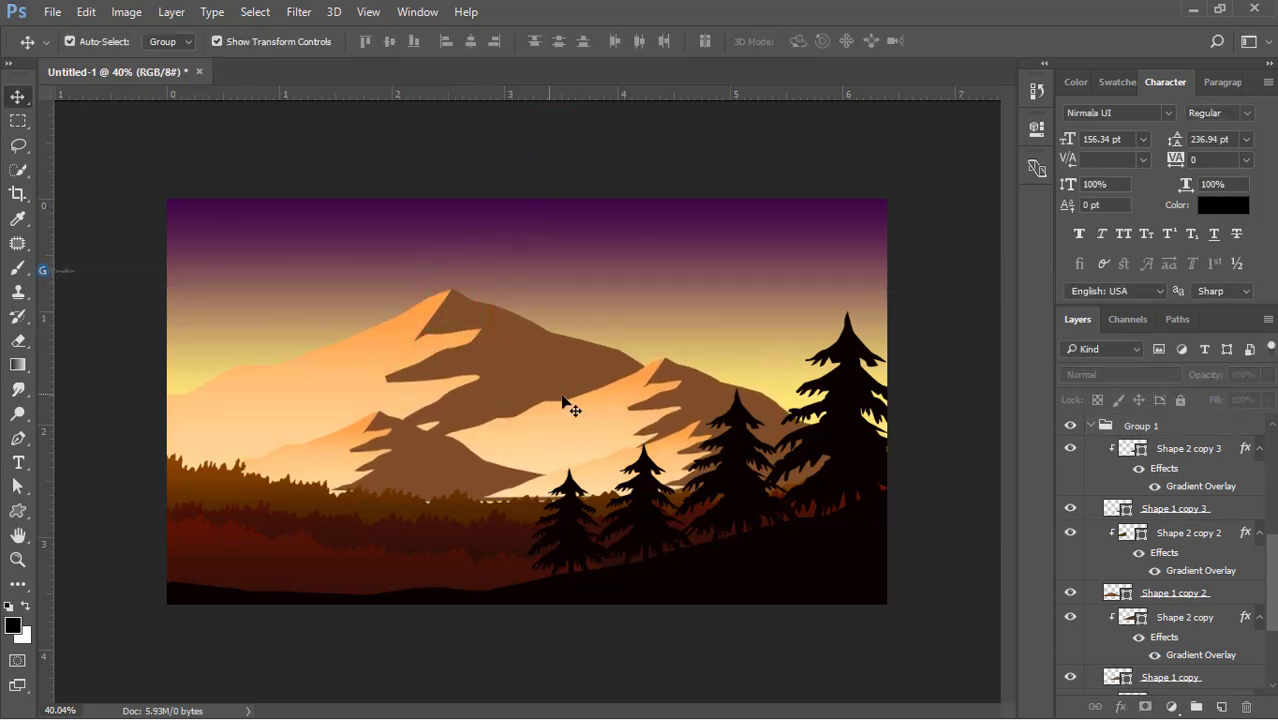
Create a new empty layer above Shape 4, as the topmost layer in the stack
scroll(1080, 592, "down", 3)
left_click(1173, 672)
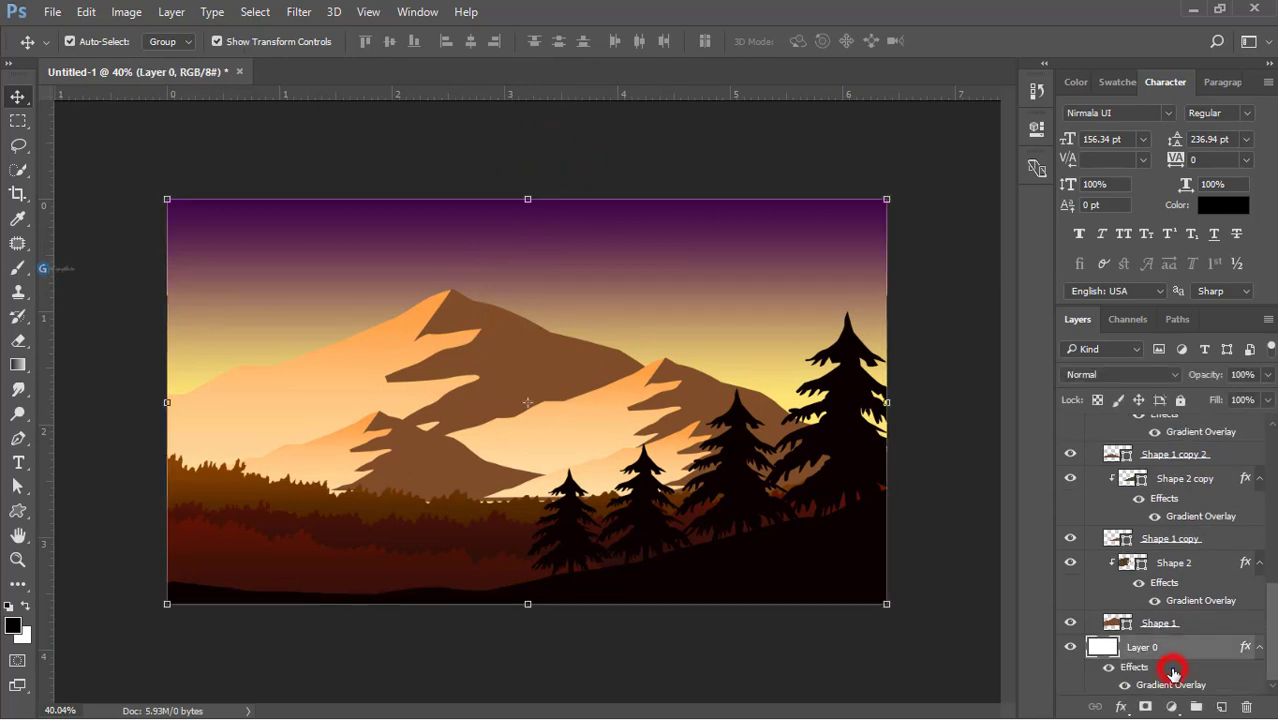
scroll(1184, 600, "up", 10)
left_click(1199, 427)
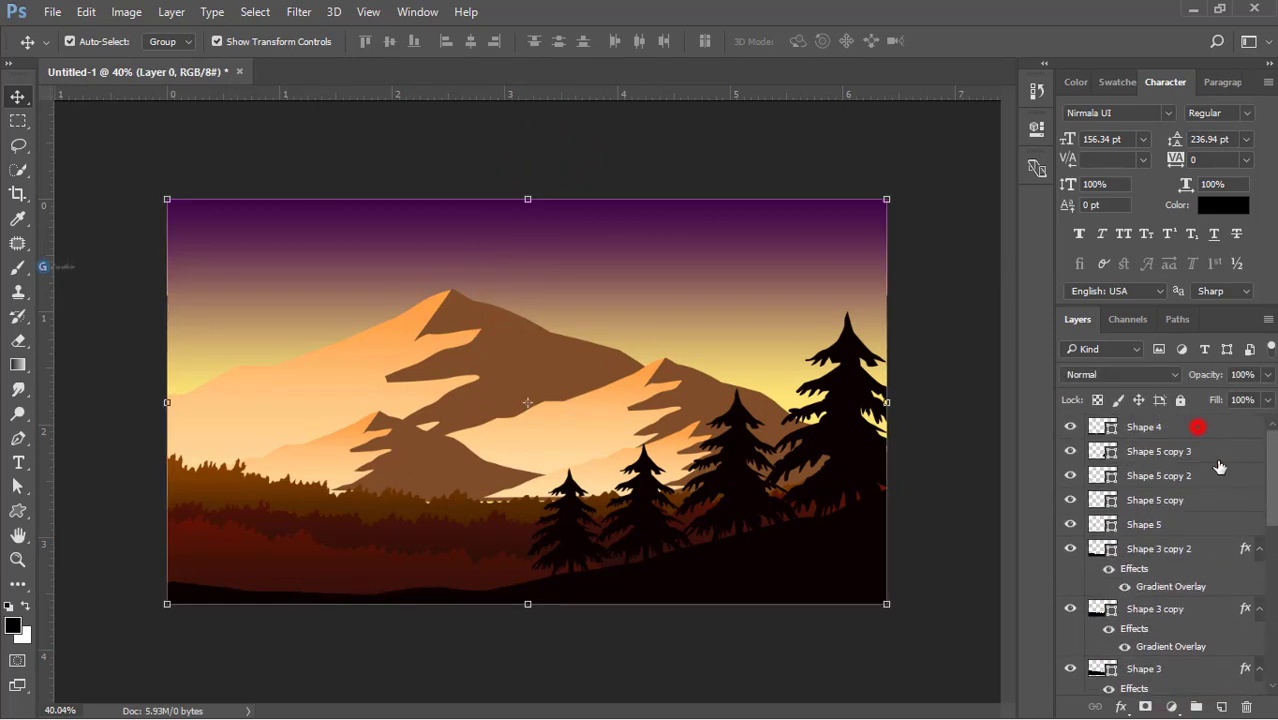
left_click(1219, 708)
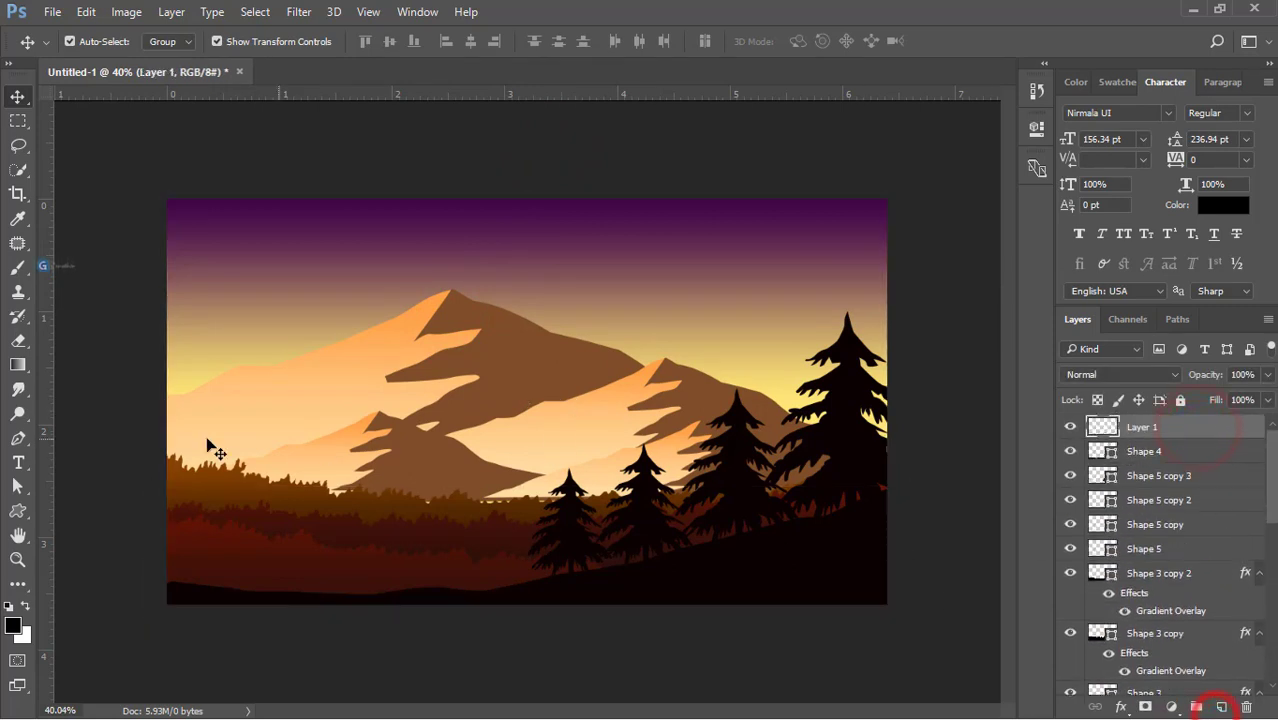
Set up the Gradient tool with the Foreground to Transparent preset
left_click(18, 366)
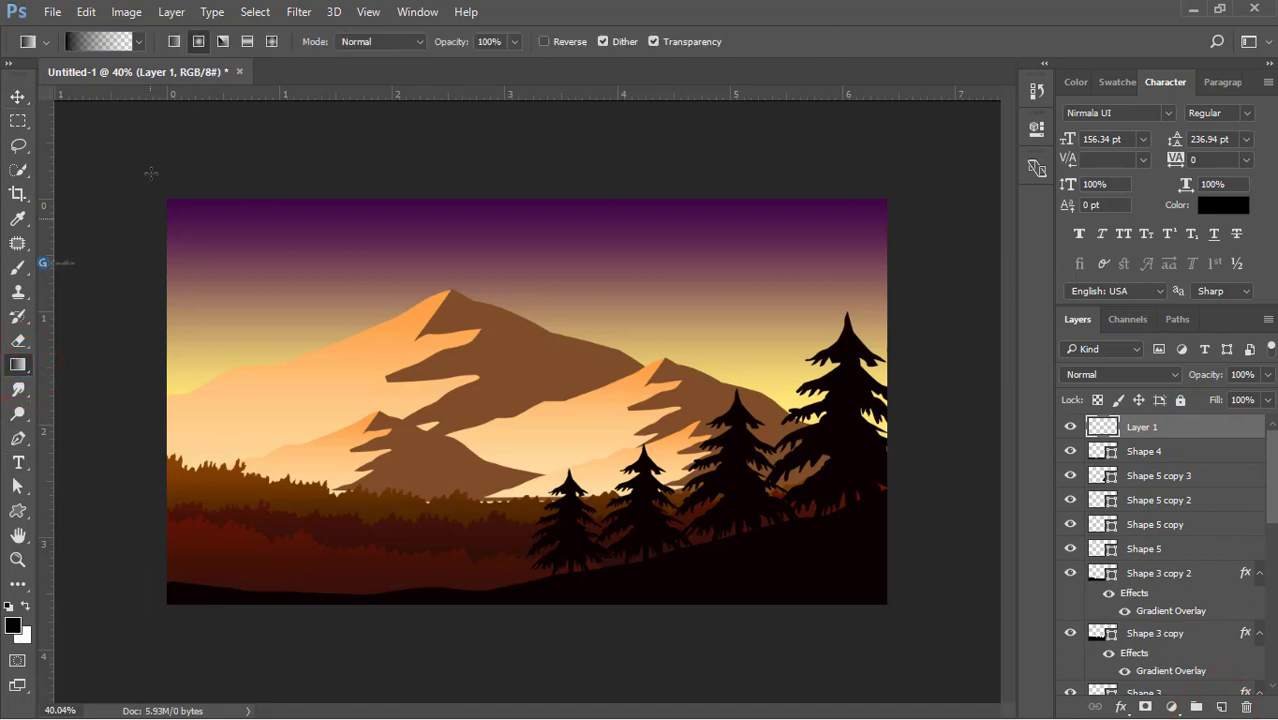
left_click(103, 42)
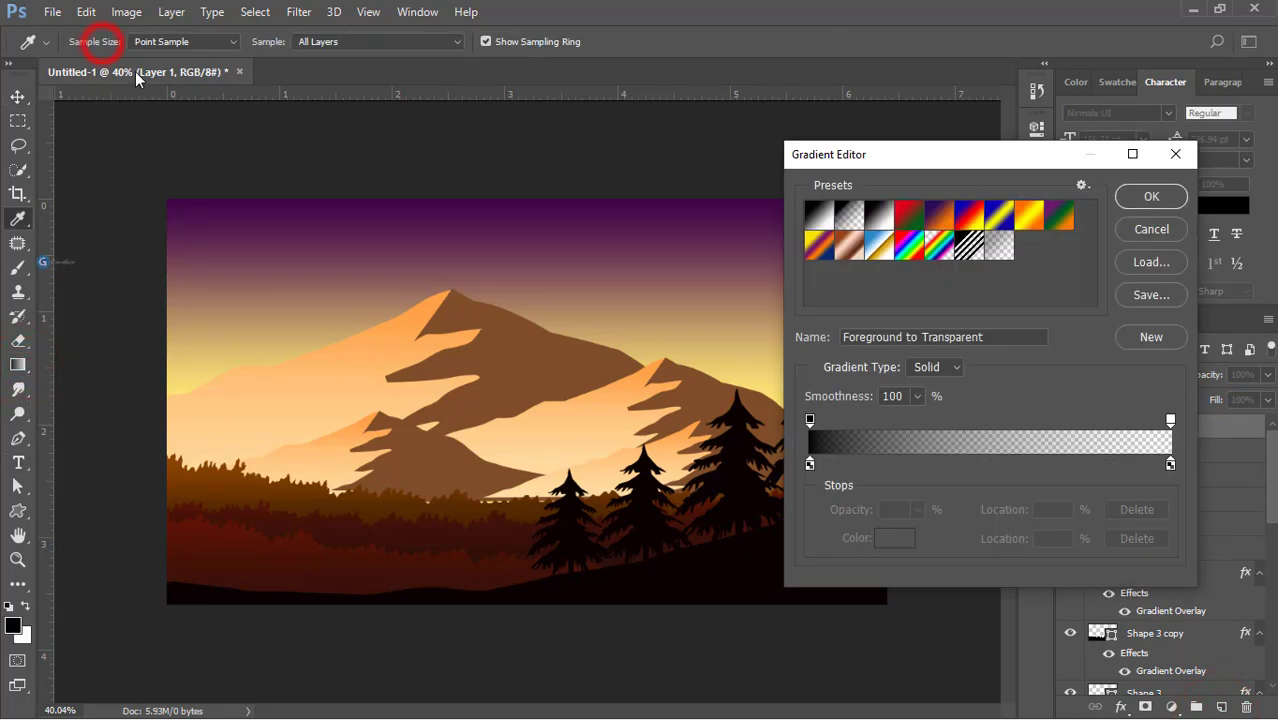
double_click(845, 214)
left_click(842, 230)
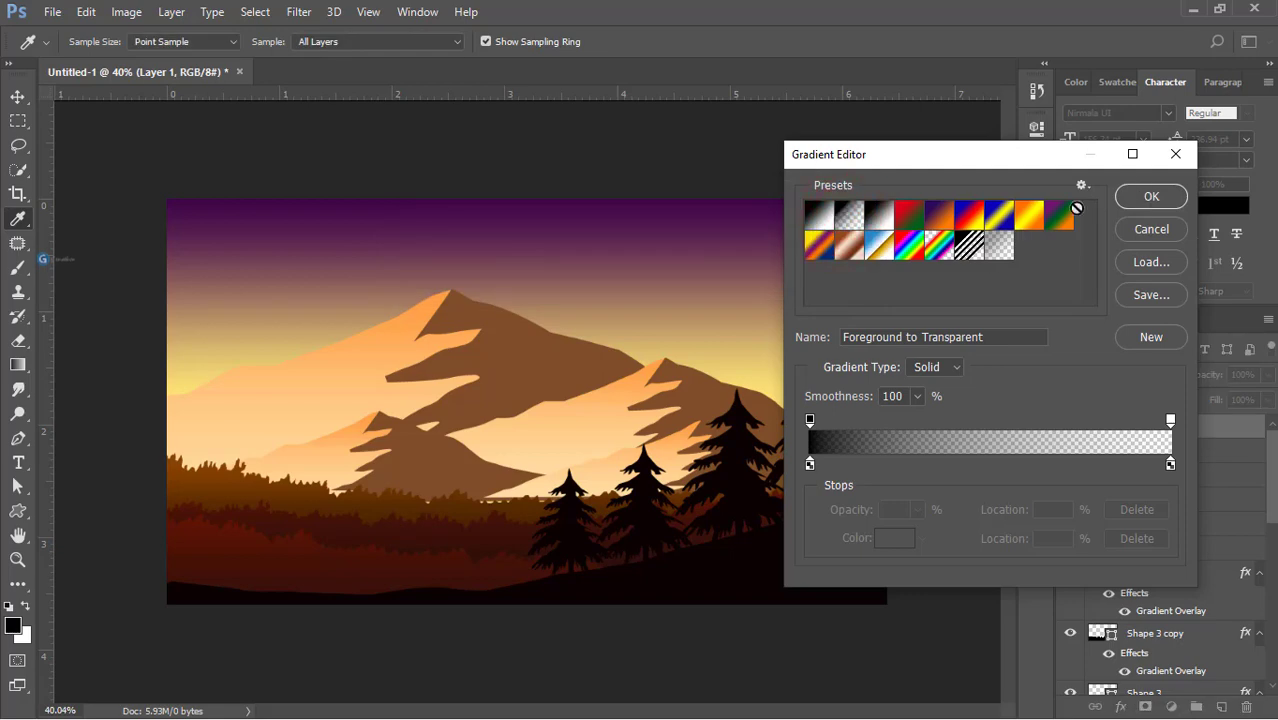
left_click(1151, 196)
Set the foreground colour to a pale cream based on the sky's yellow, and draw a small radial glow over the main peak
left_click(13, 624)
left_click(196, 380)
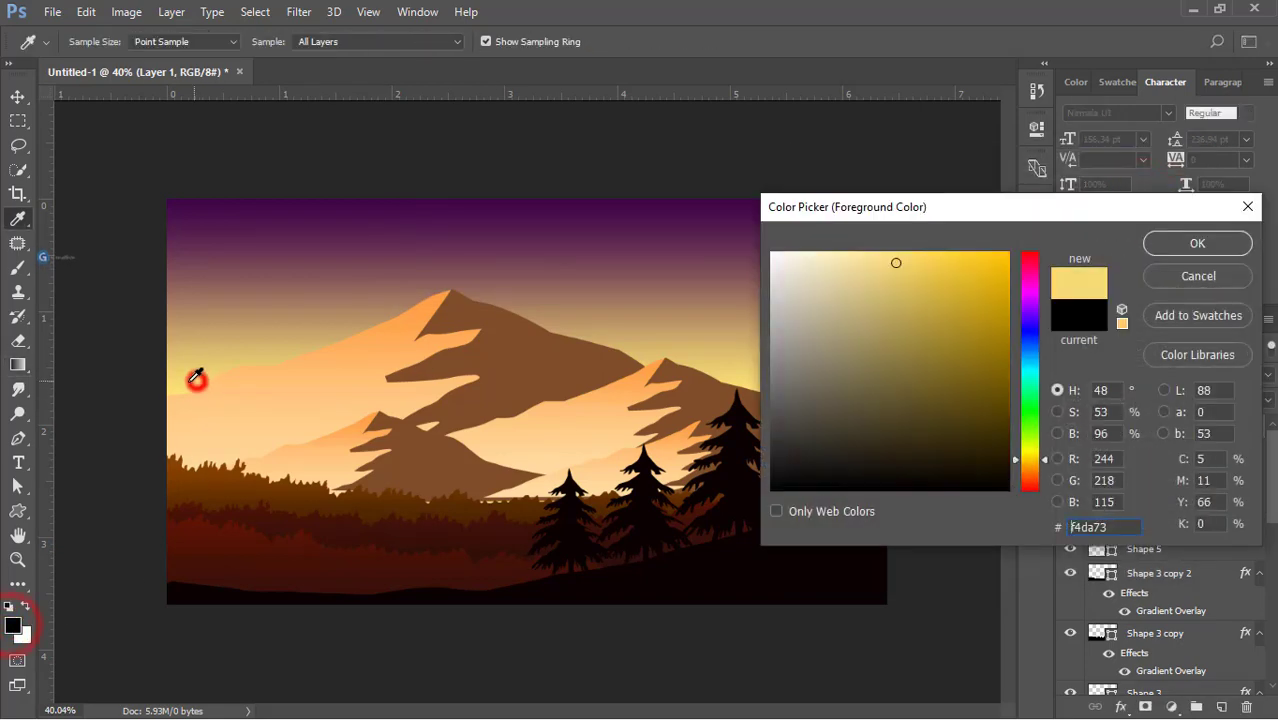
left_click(819, 263)
left_click(1168, 244)
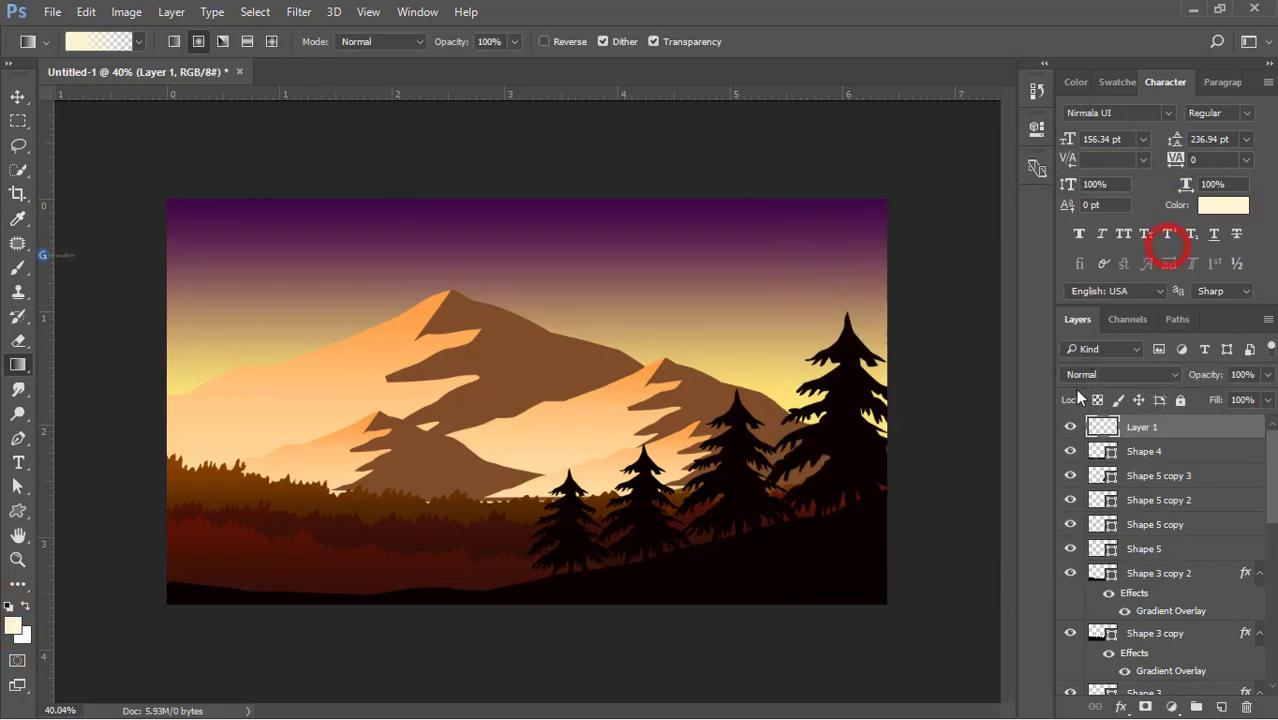
left_click_drag(467, 348, 498, 414)
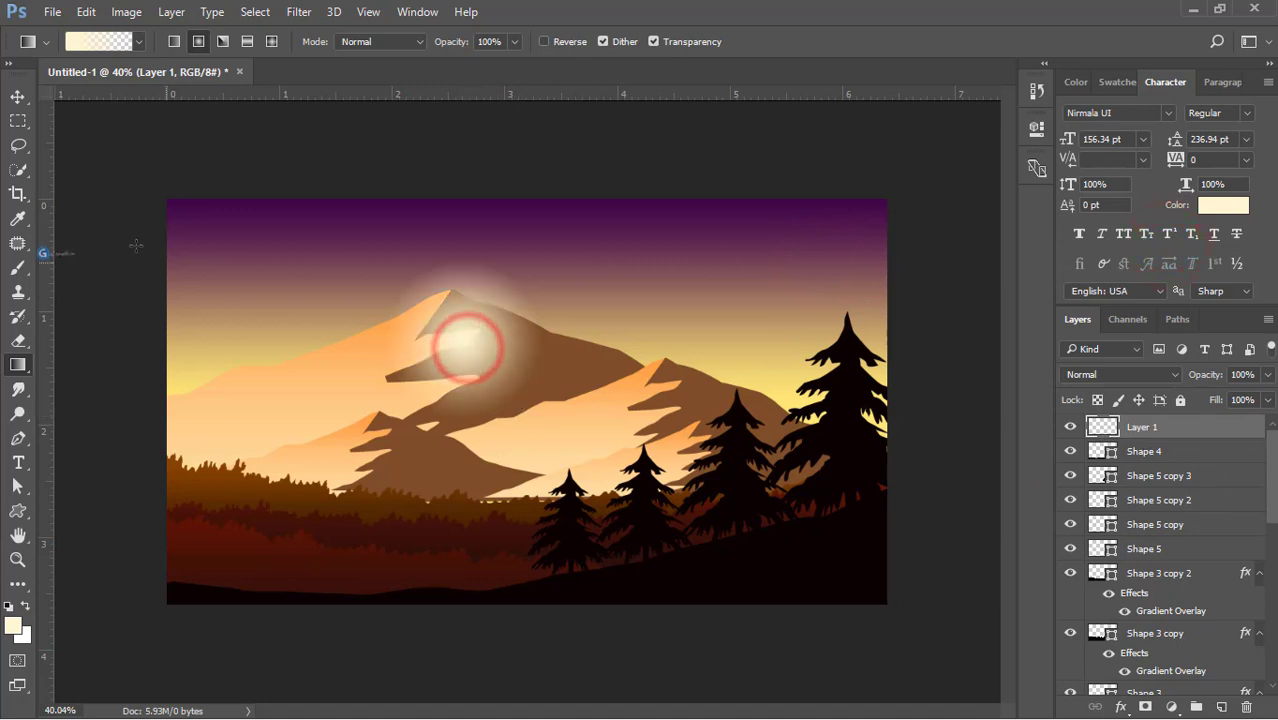
Move the glow left of the main peak and enlarge it to about 7.54 by 2.39 inches
left_click(17, 96)
left_click(550, 341)
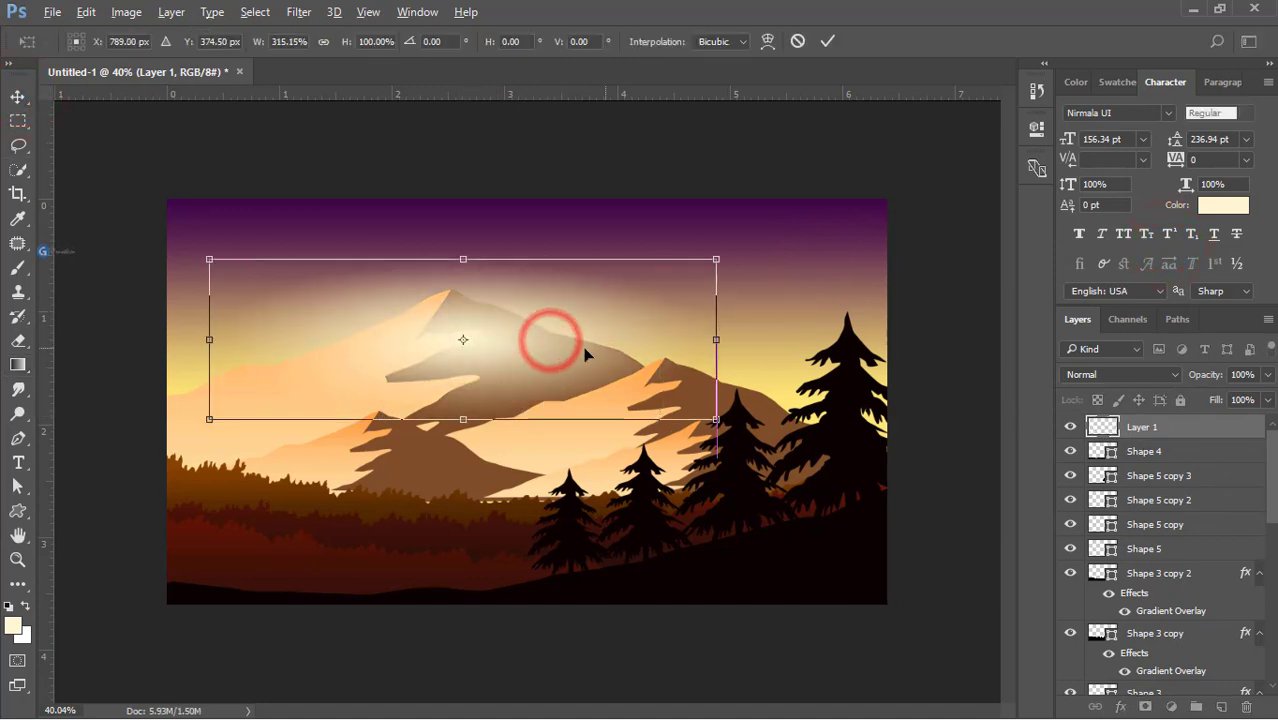
left_click_drag(585, 352, 428, 328)
left_click_drag(552, 234, 739, 189)
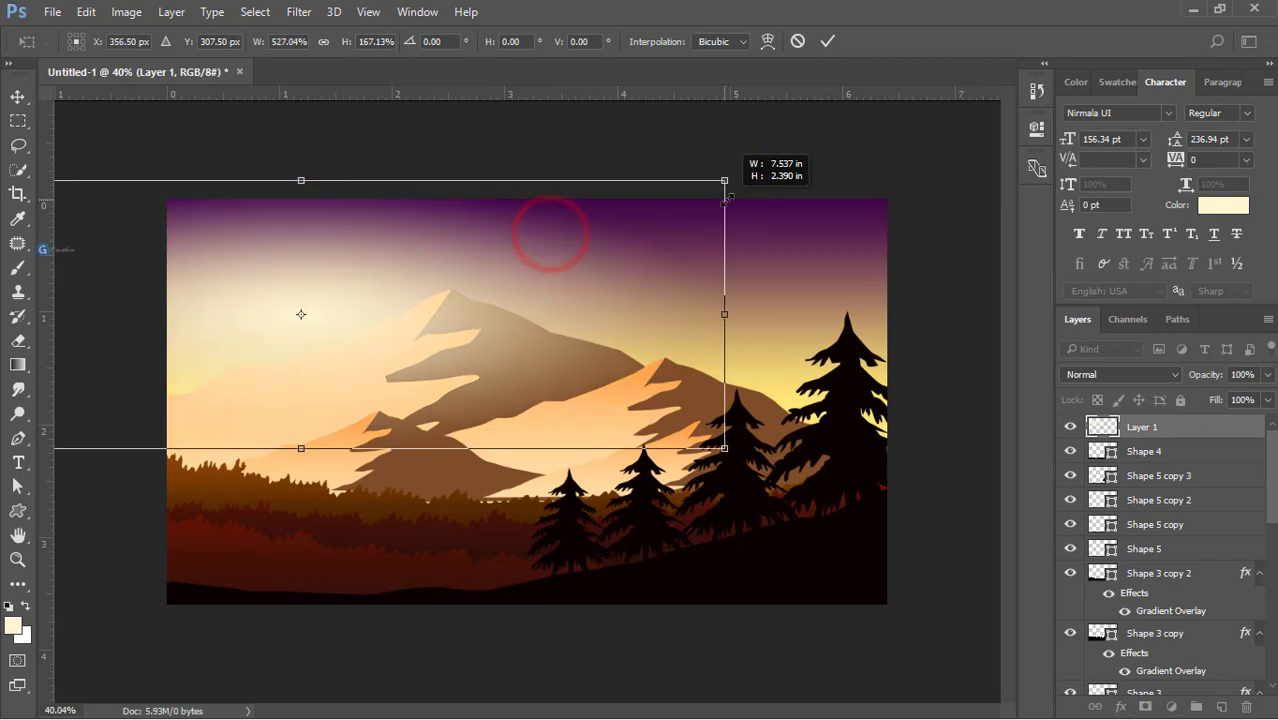
left_click_drag(565, 298, 577, 306)
double_click(577, 307)
Set the glow layer's blend mode to Overlay, then enlarge the glow and shift it slightly down
left_click(1120, 374)
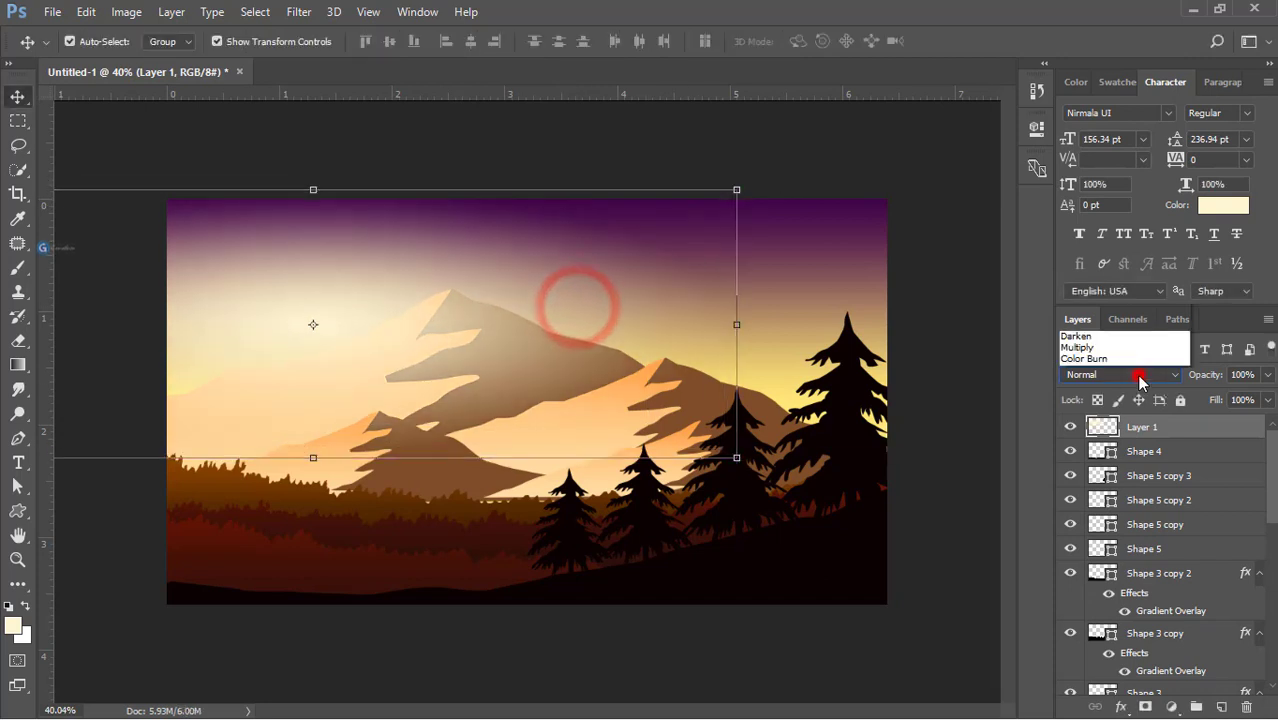
left_click(1066, 182)
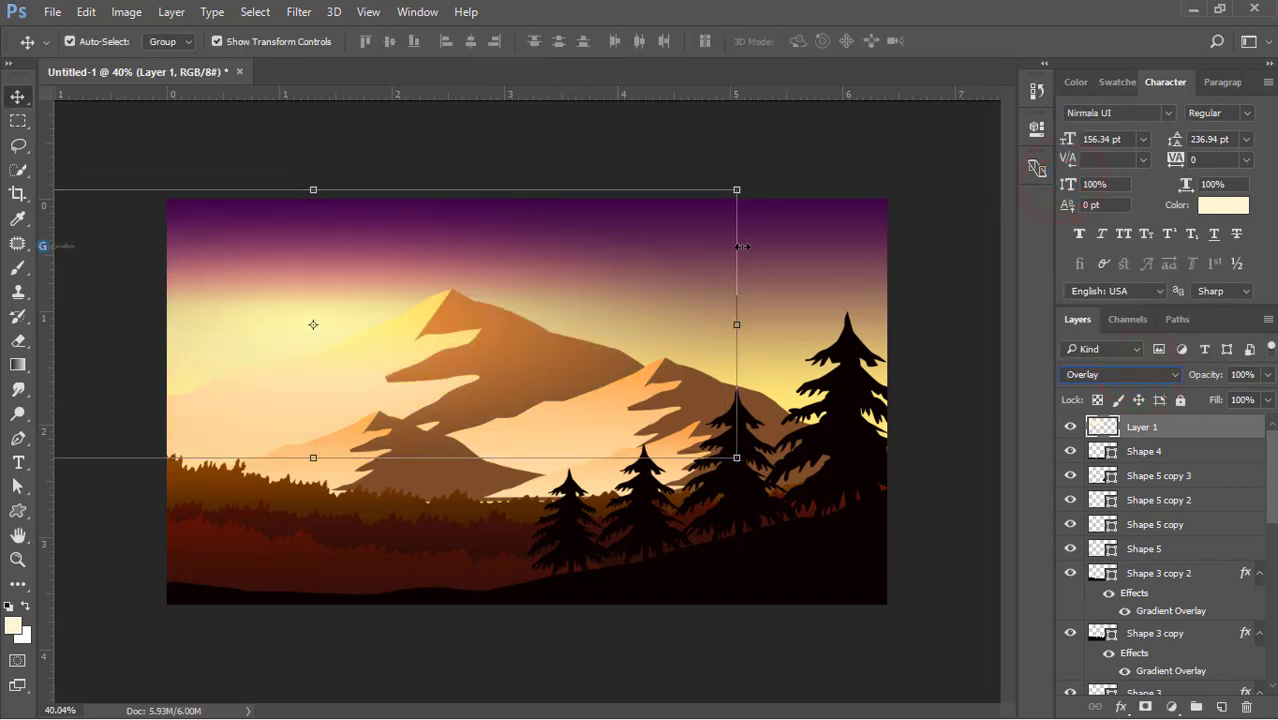
left_click_drag(737, 189, 854, 152)
left_click_drag(627, 276, 630, 306)
double_click(628, 308)
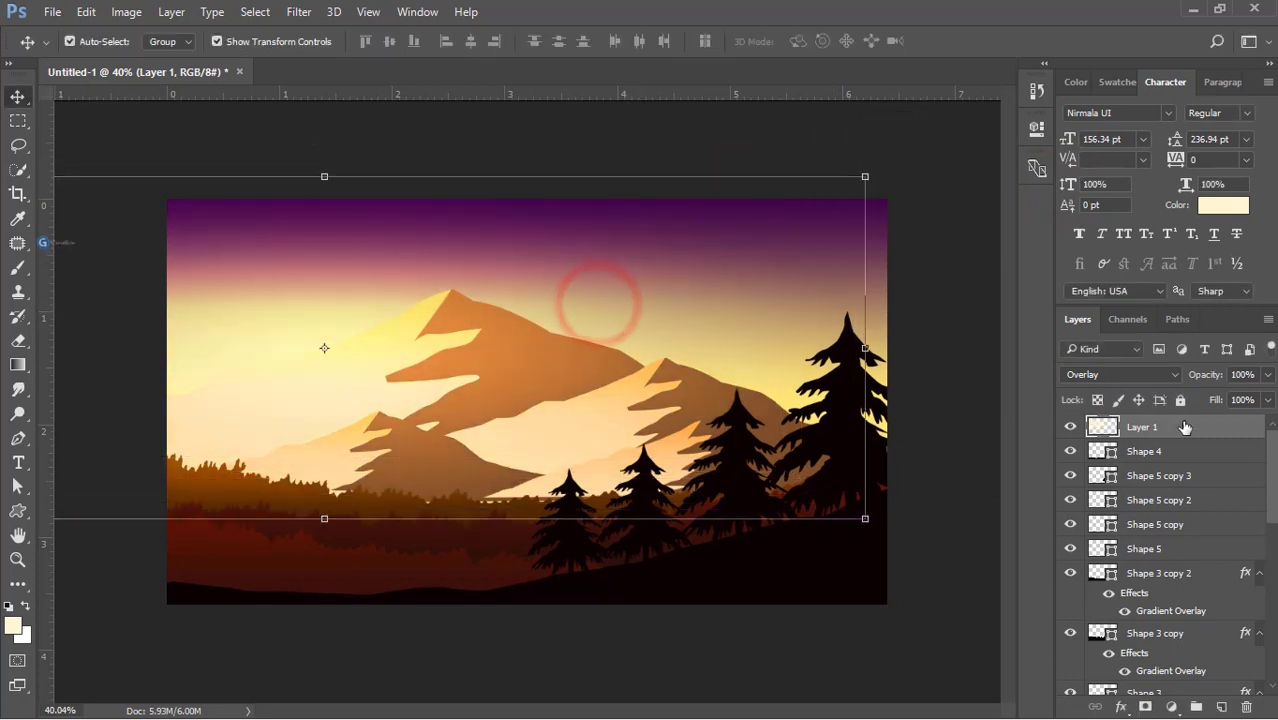
Lower the glow layer's opacity to 51%, then shrink the glow and move it up and left into the sky
left_click_drag(1212, 378, 1168, 380)
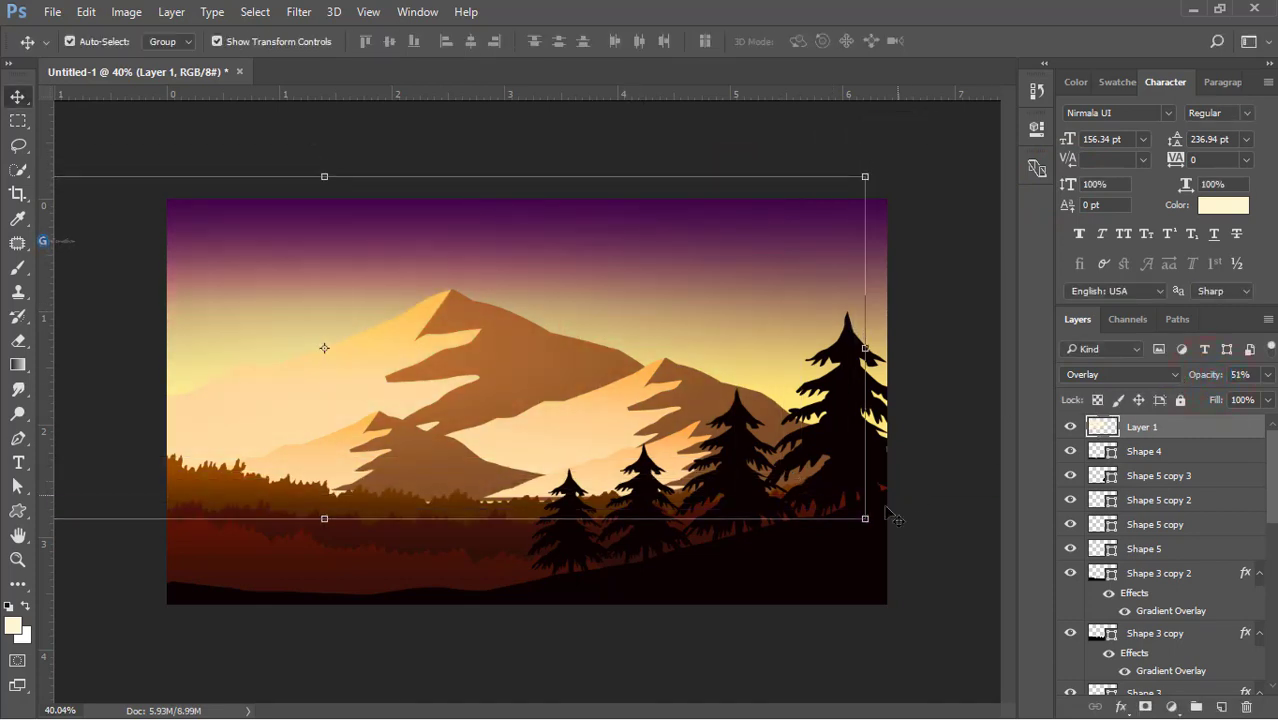
left_click_drag(865, 518, 722, 474)
left_click_drag(562, 408, 526, 349)
double_click(526, 349)
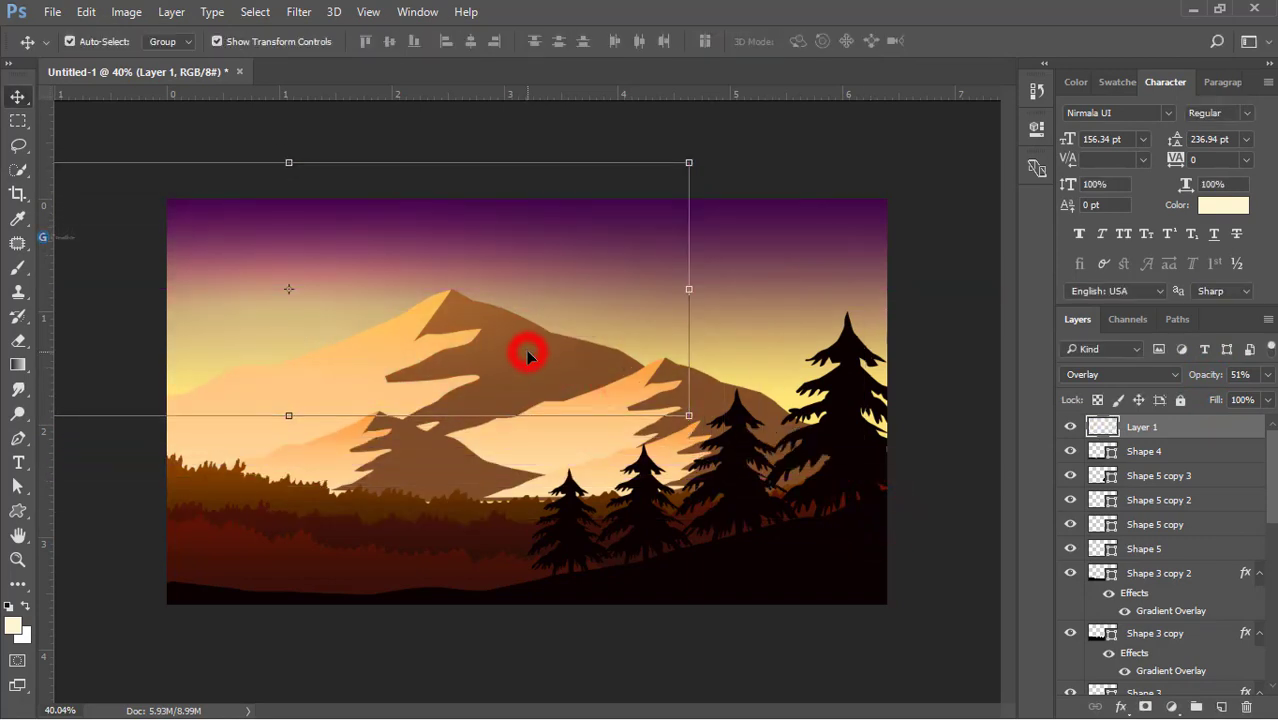
Shrink the glow further, set its layer opacity to 100%, and stretch it downward to about 120% height
left_click_drag(689, 415, 579, 380)
double_click(505, 289)
left_click_drag(1211, 375, 1263, 382)
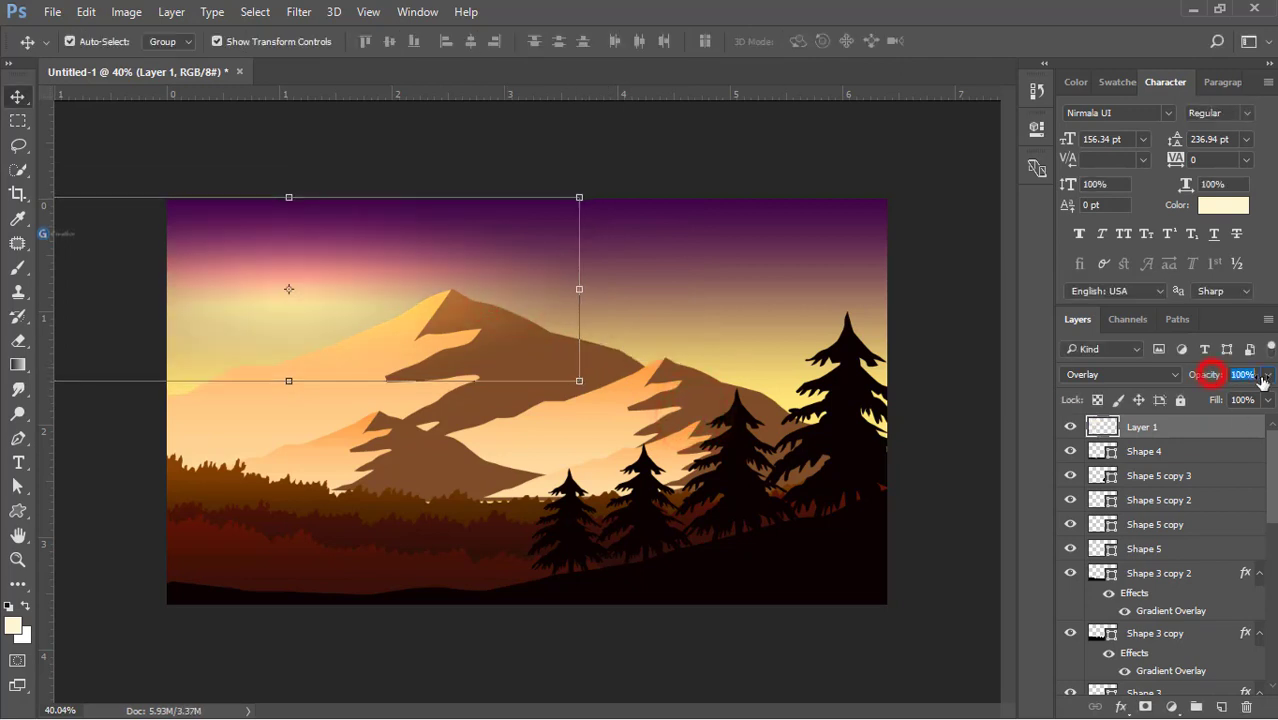
left_click_drag(299, 384, 290, 417)
double_click(294, 334)
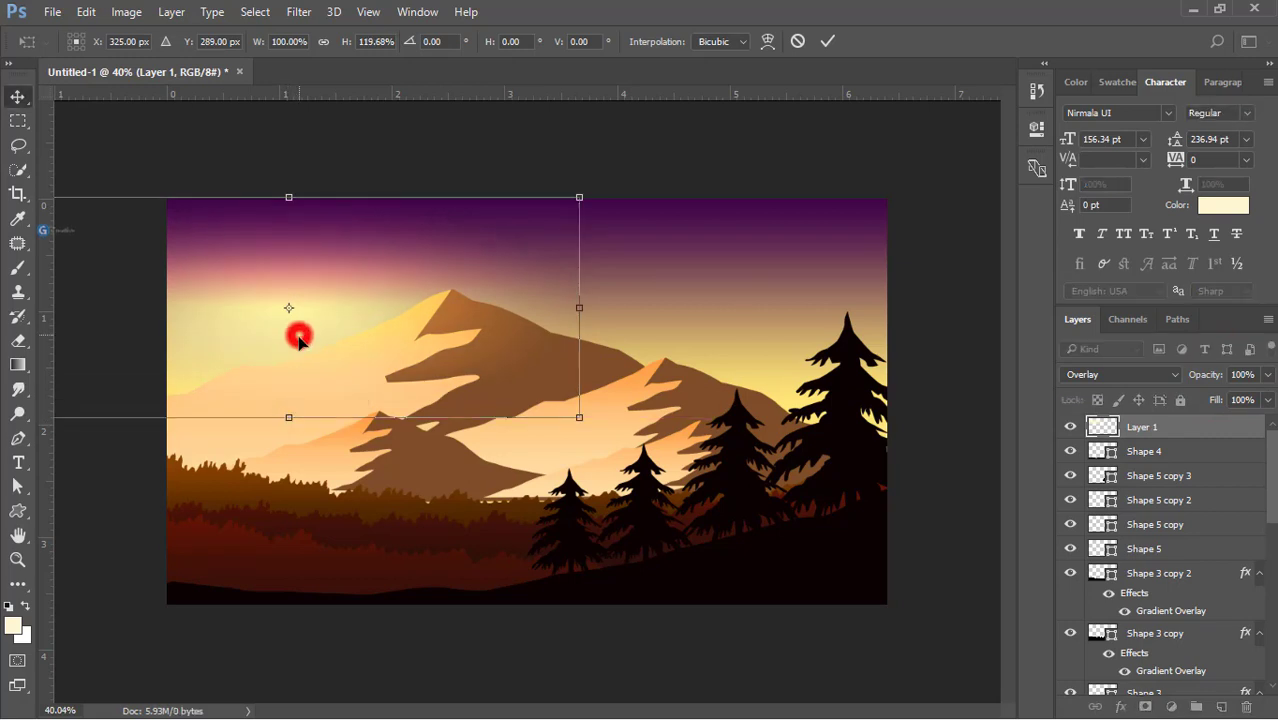
Apply the glow's vertical stretch, then move the glow up and left toward the sky's corner
left_click(165, 41)
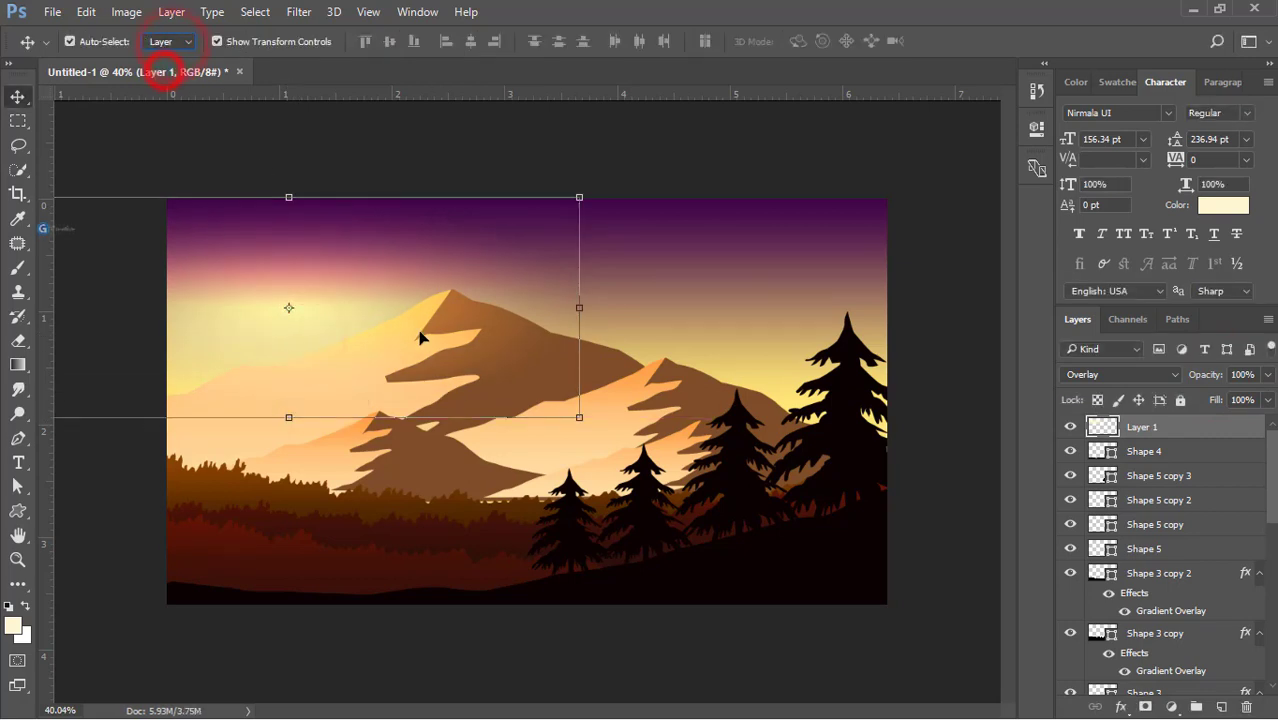
left_click(458, 337)
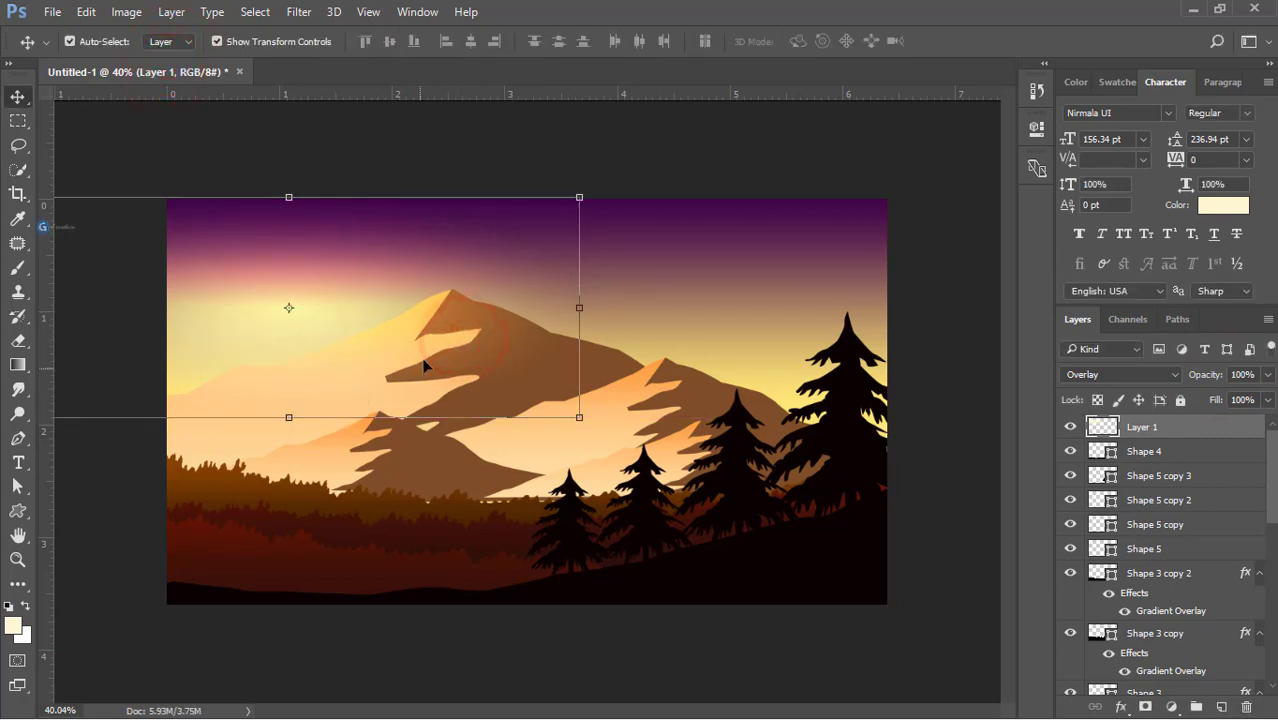
left_click(465, 334)
left_click_drag(366, 274, 280, 230)
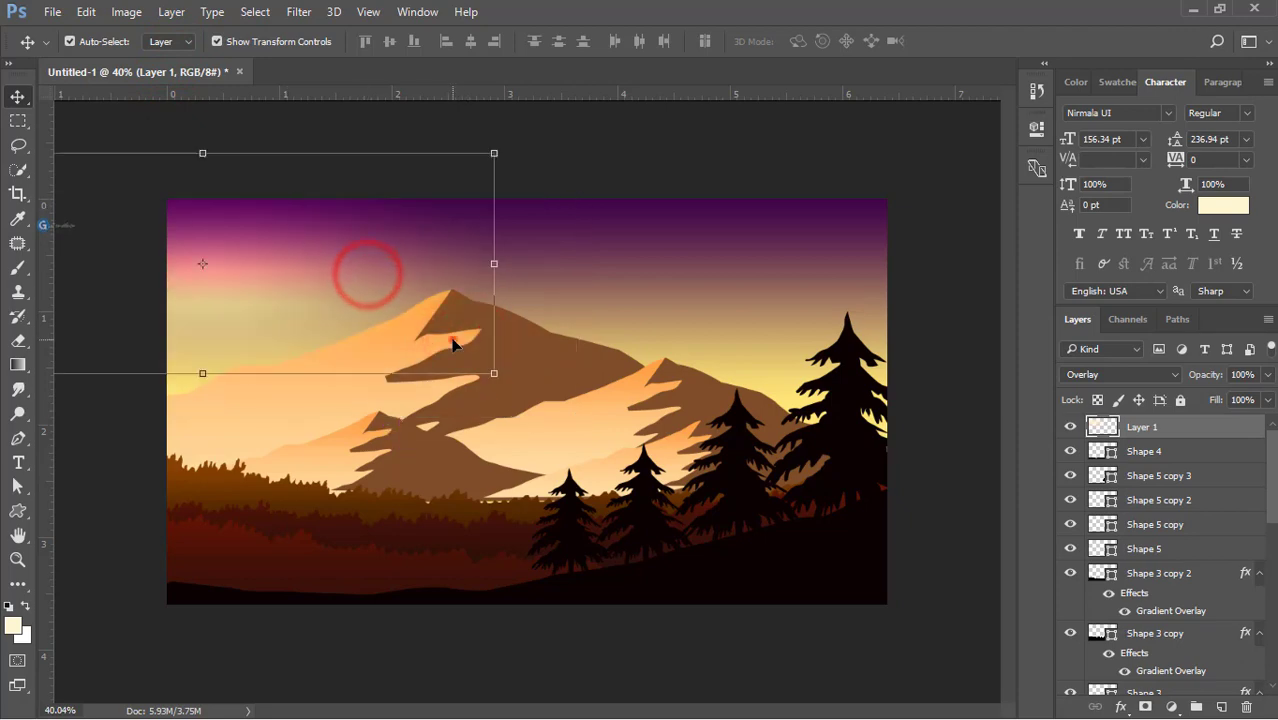
Change the light stop of the main mountain's Gradient Overlay (Shape 2) to golden yellow f8cd79
left_click(453, 343)
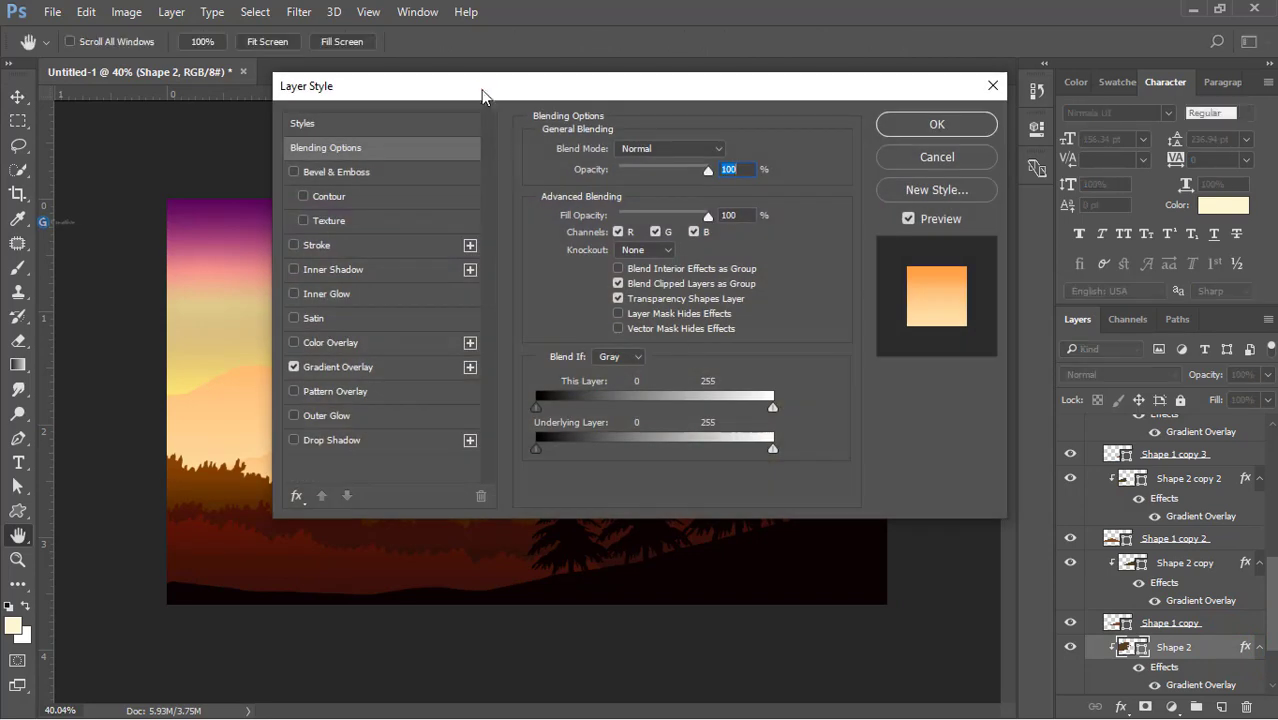
left_click_drag(480, 104, 1004, 129)
left_click(848, 415)
left_click(1130, 240)
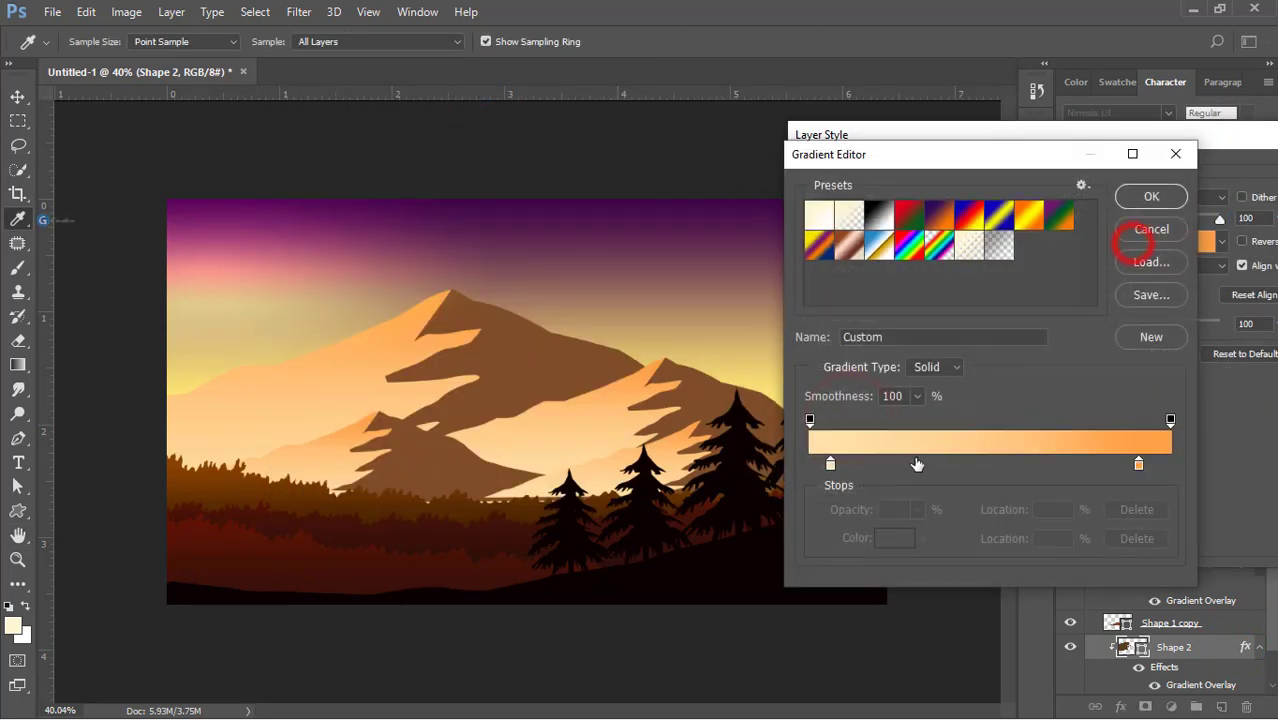
double_click(830, 464)
left_click(873, 260)
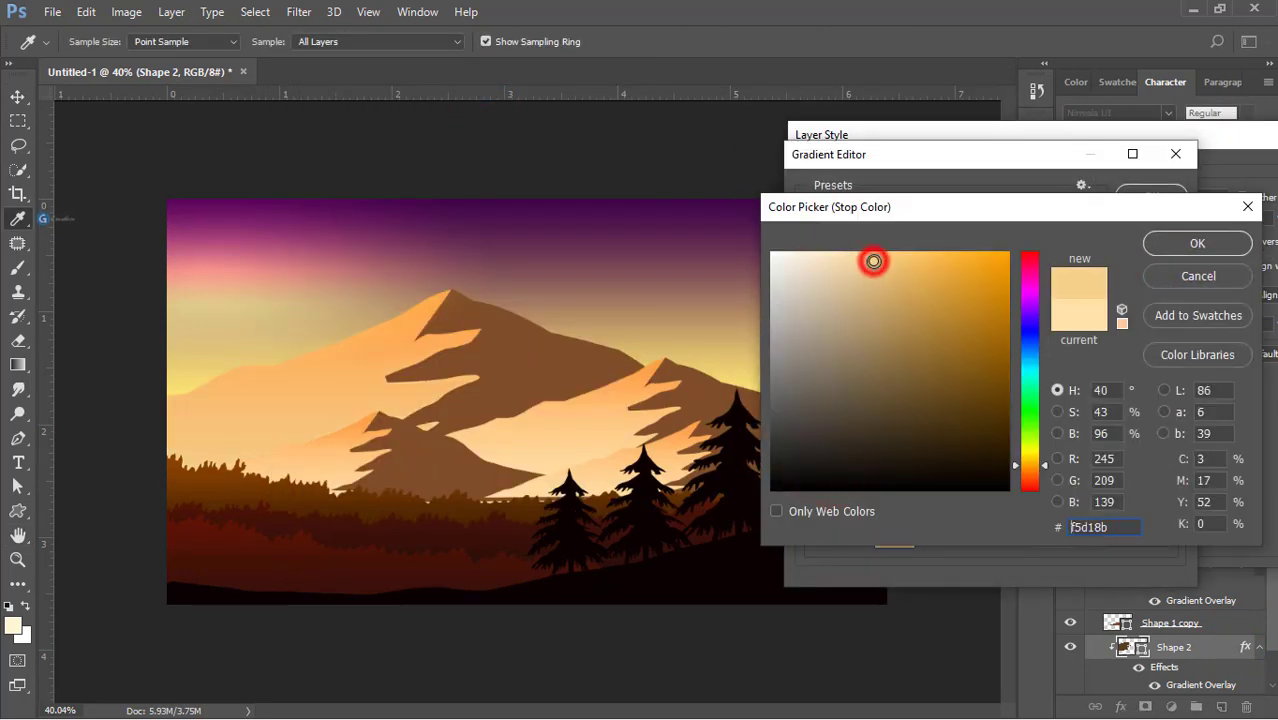
left_click(892, 259)
left_click(1197, 243)
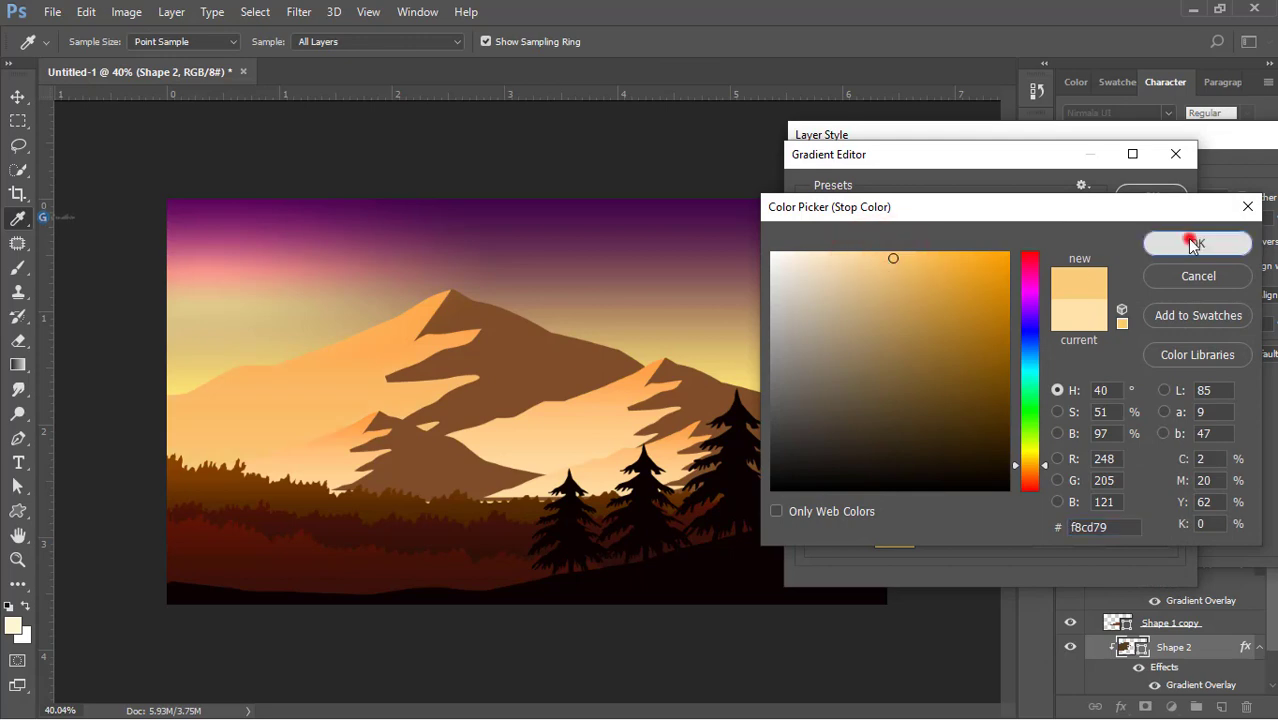
left_click(1150, 194)
left_click(1205, 211)
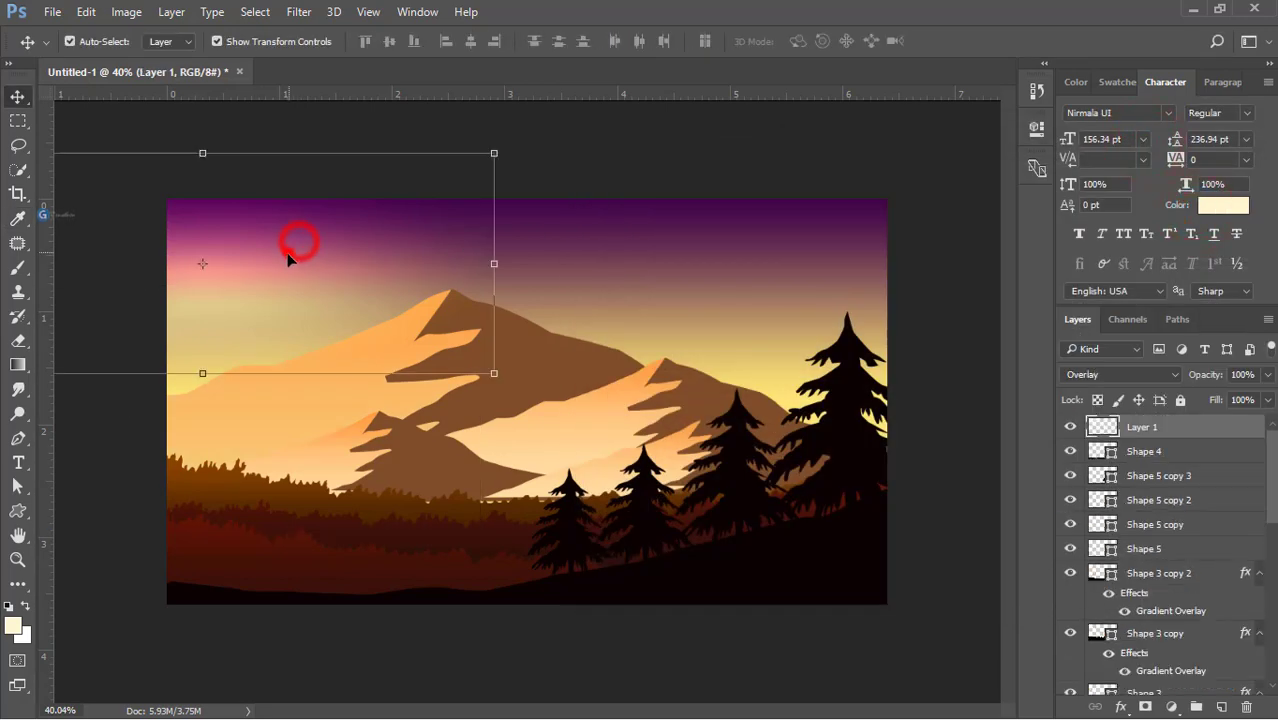
Move the glow down and right beside the main peak and enlarge it to about 149%
left_click_drag(292, 256, 368, 304)
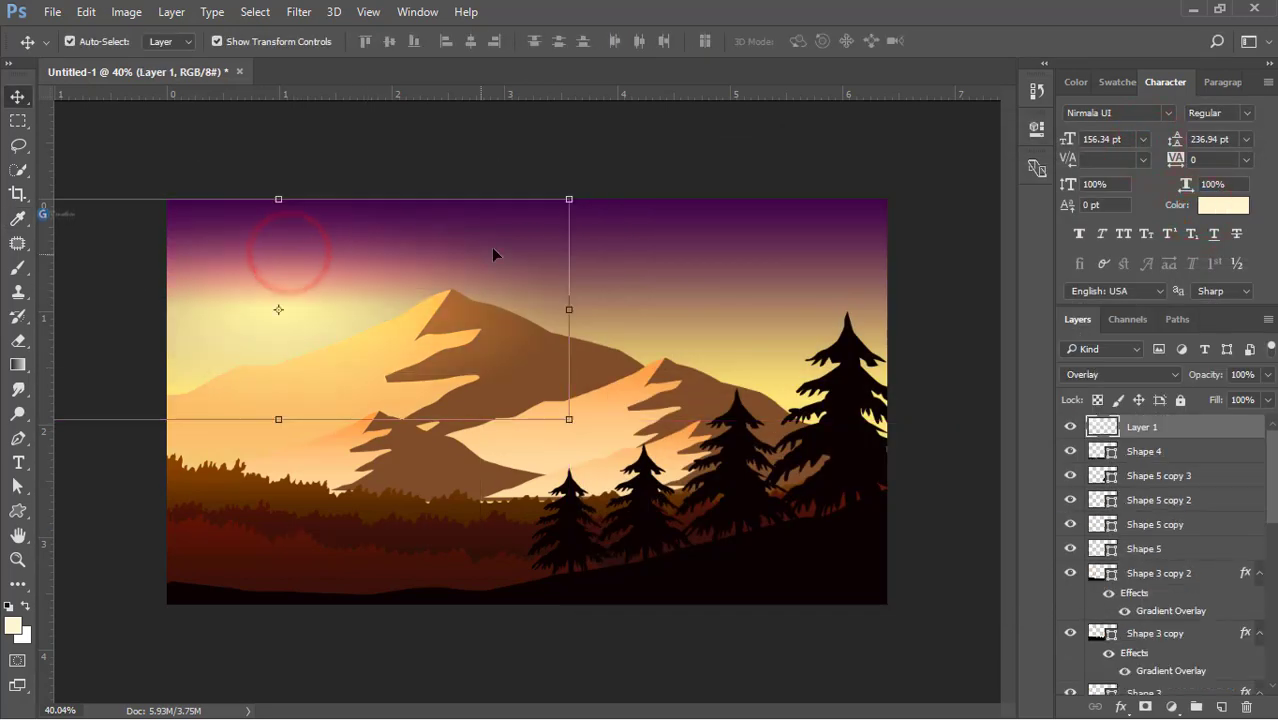
left_click_drag(570, 199, 710, 145)
left_click_drag(525, 253, 578, 256)
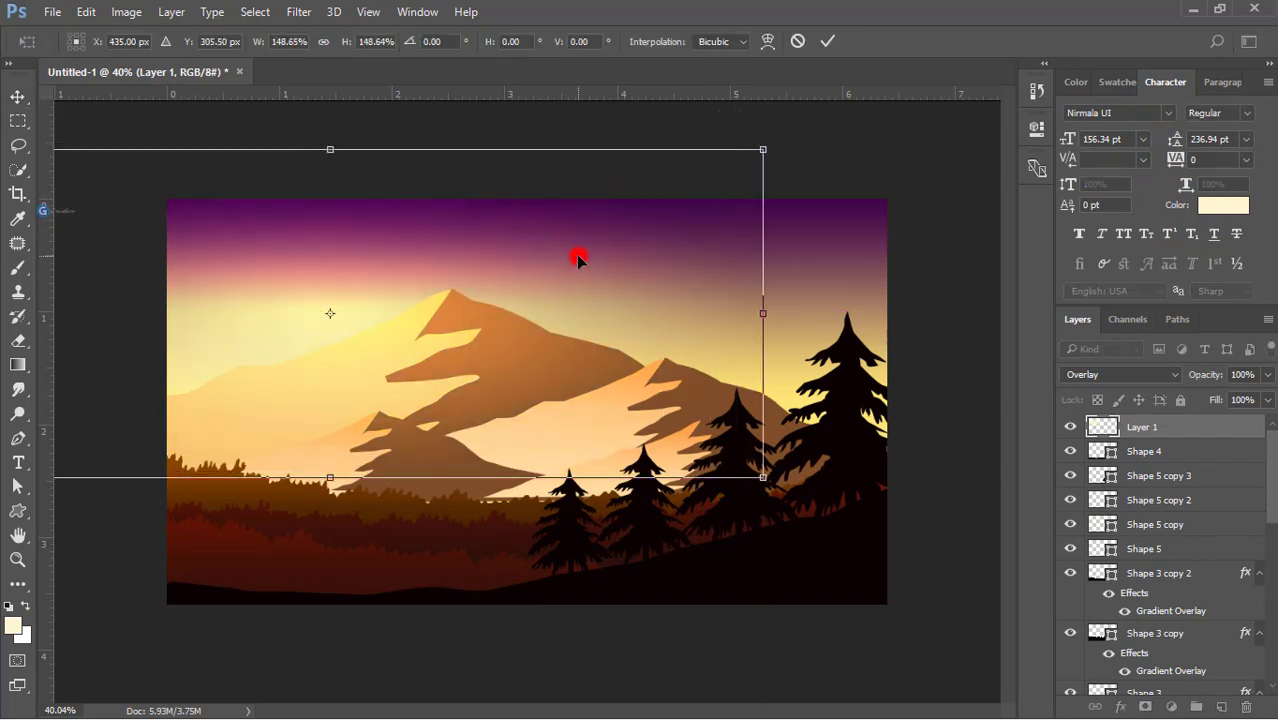
key("Return")
scroll(530, 261, "down", 1)
scroll(530, 267, "down", 2)
scroll(384, 277, "up", 3)
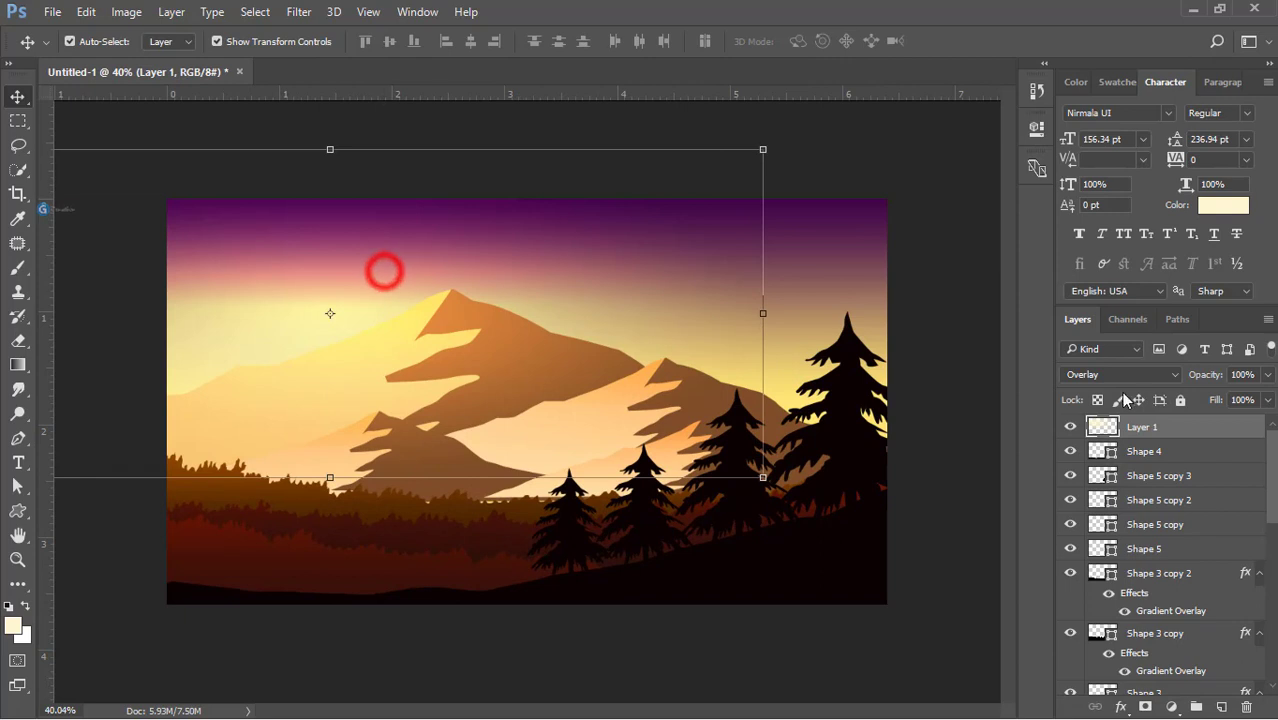
Lower the glow layer's opacity to 70%, then stretch it to about 139% height and narrow it to about 61% width
left_click_drag(1210, 376, 1184, 386)
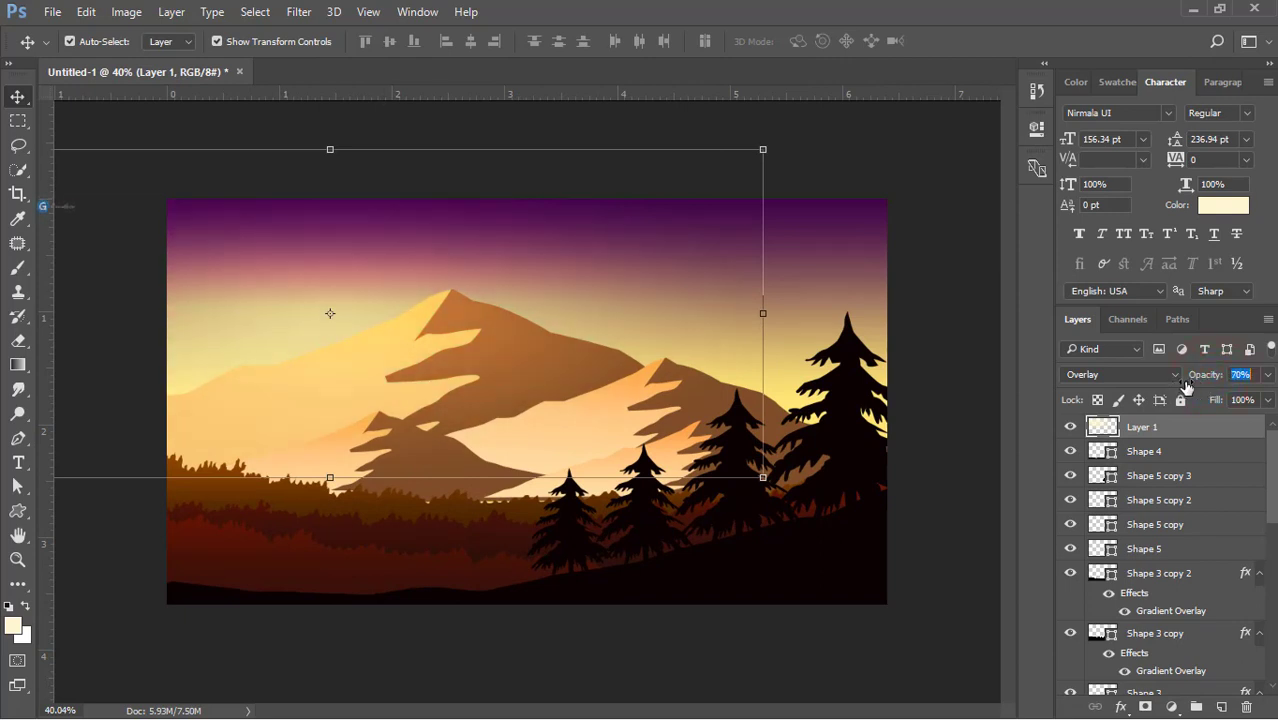
left_click_drag(335, 147, 337, 83)
scroll(382, 348, "down", 5)
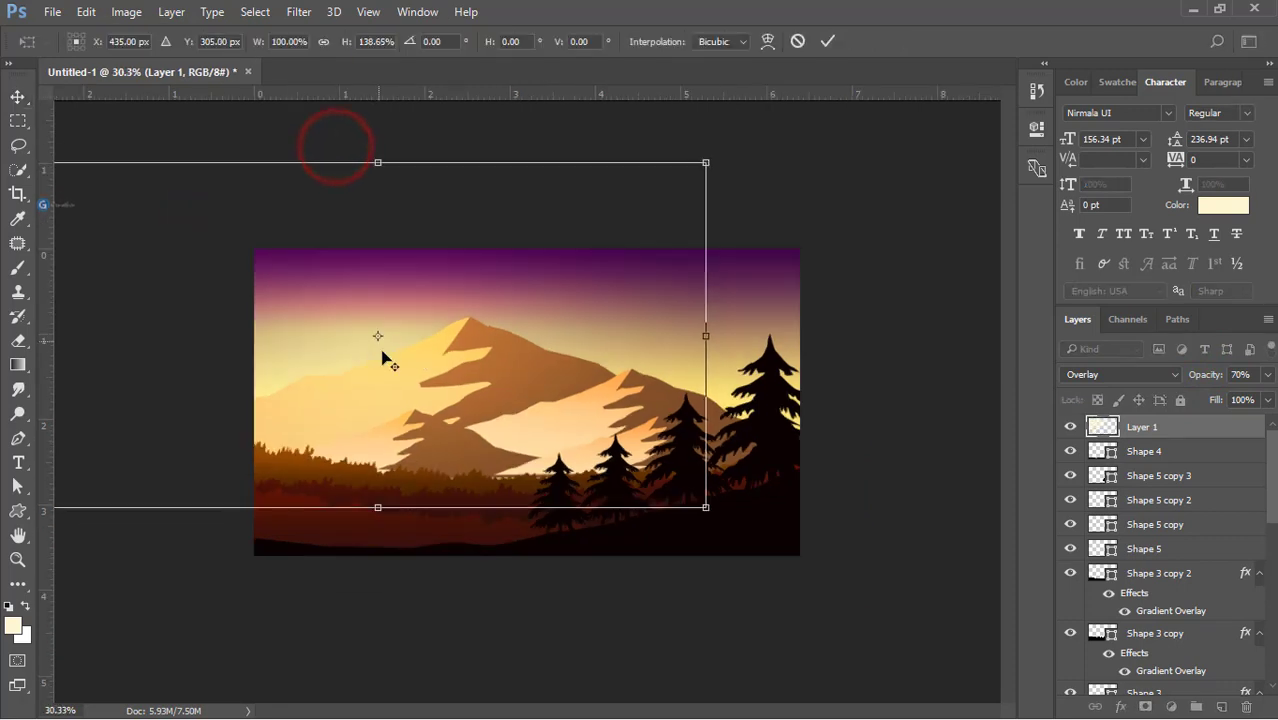
left_click_drag(634, 360, 565, 375)
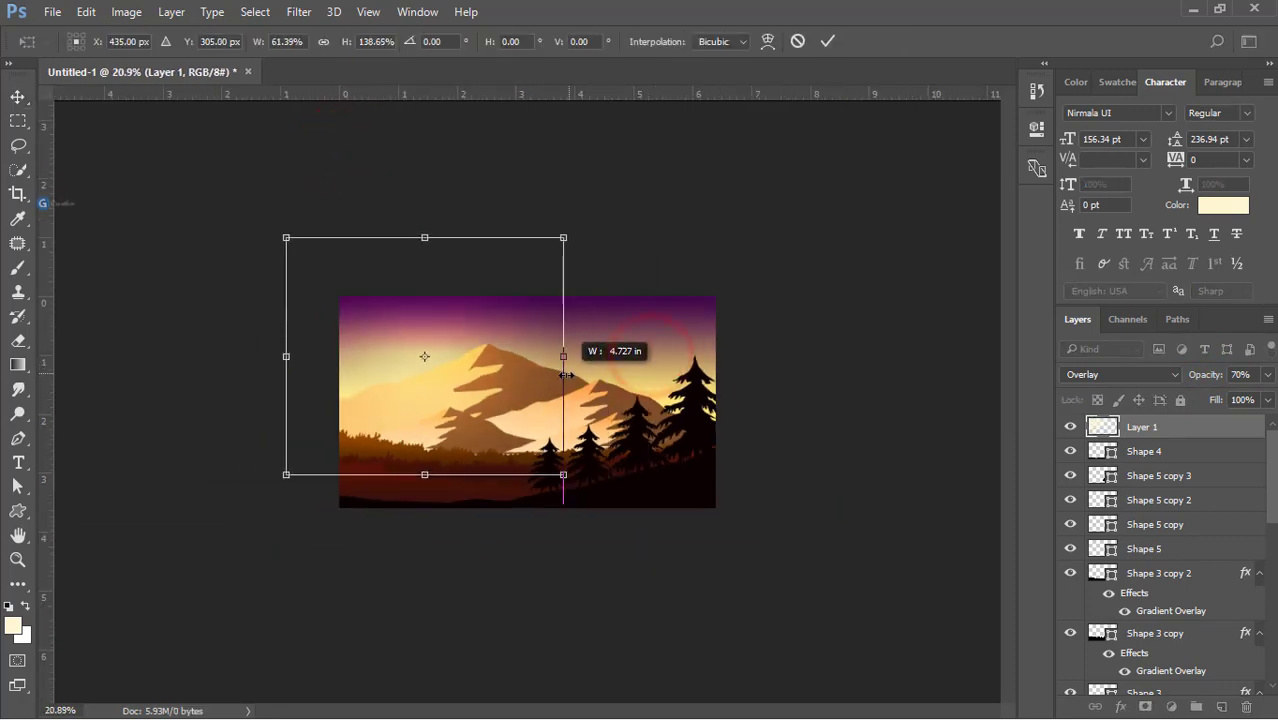
double_click(513, 362)
scroll(530, 394, "up", 4)
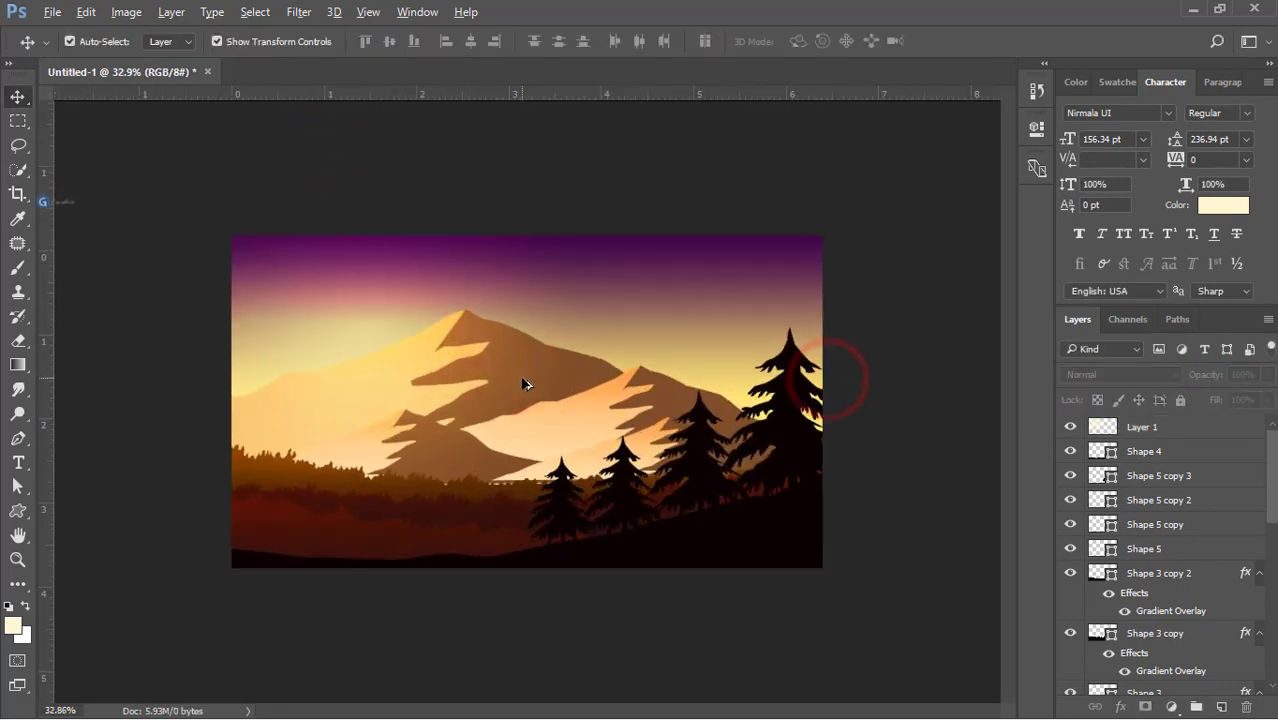
scroll(605, 420, "up", 2)
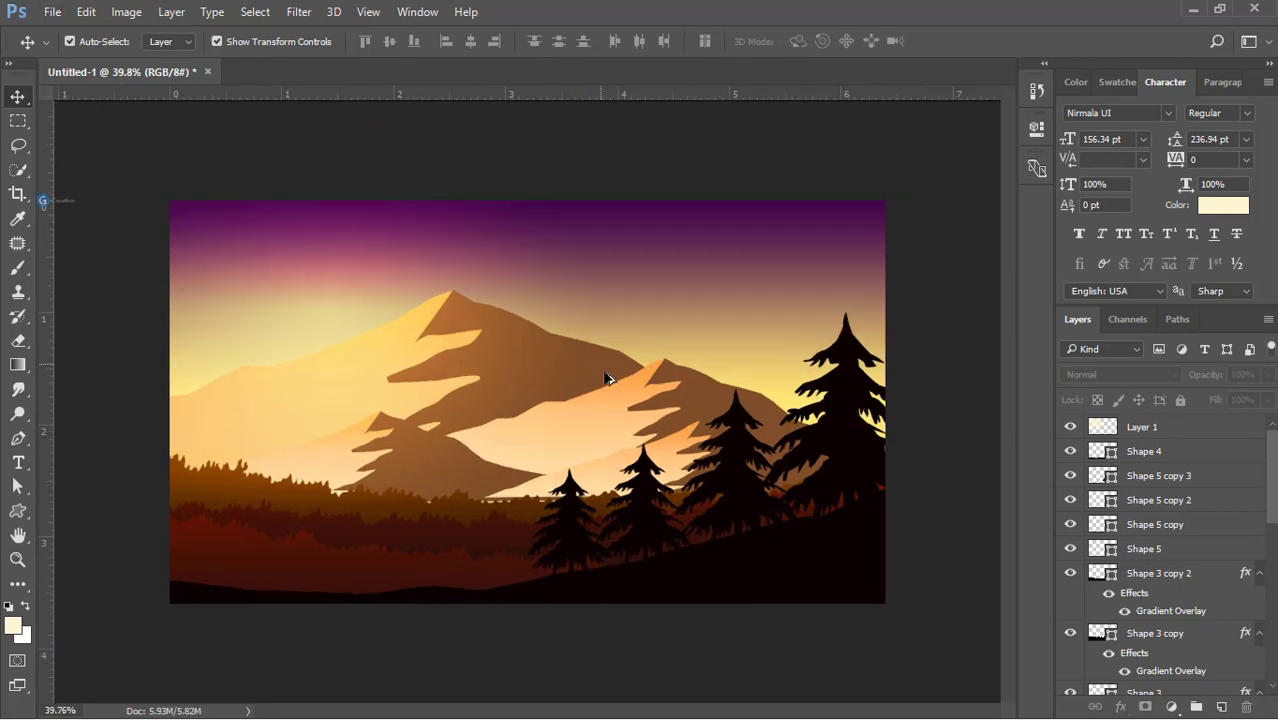
Add an Inner Shadow with Normal blend mode to the largest pine (Shape 5)
left_click(885, 425)
left_click(1227, 552)
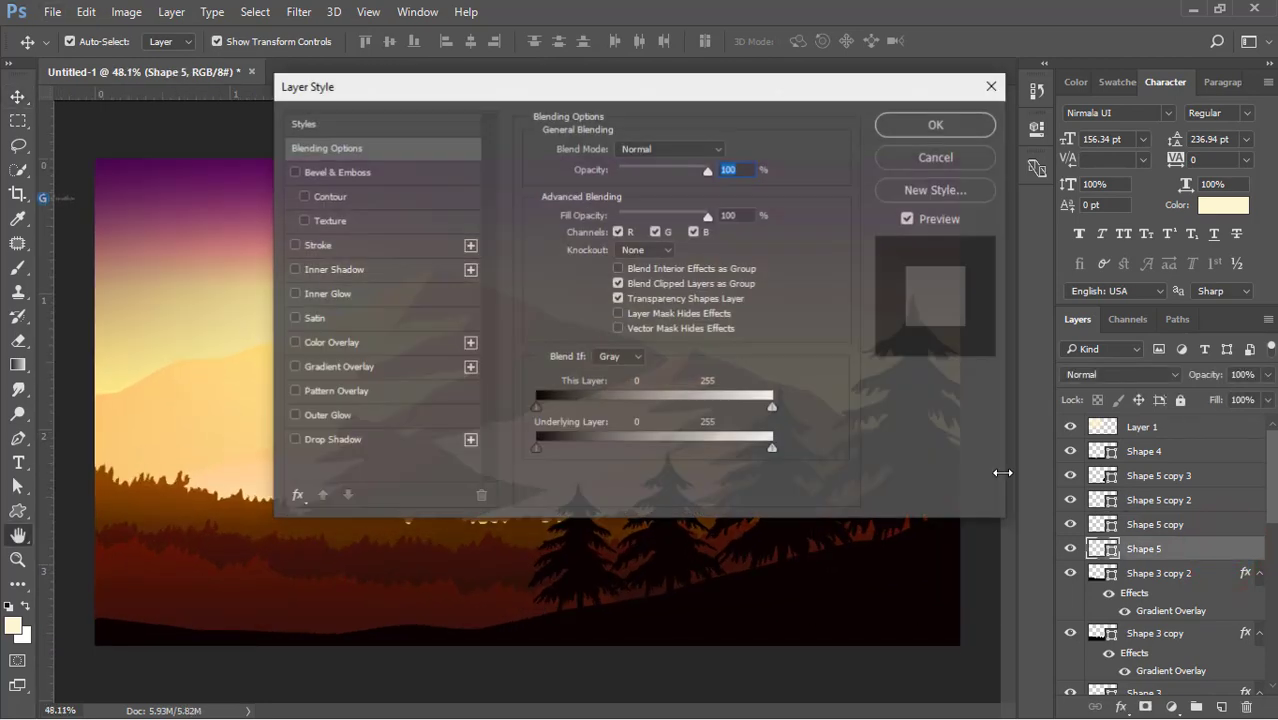
left_click_drag(477, 87, 1125, 145)
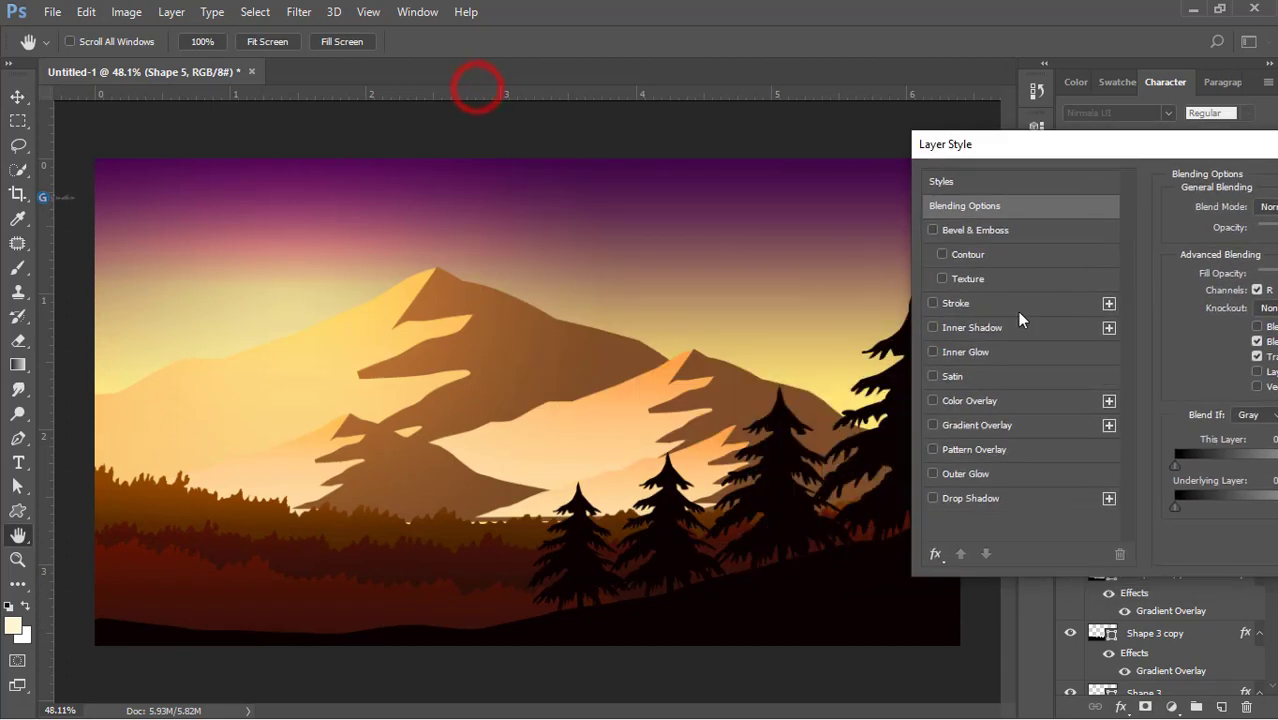
left_click(968, 328)
left_click_drag(1025, 144, 928, 459)
left_click(1172, 525)
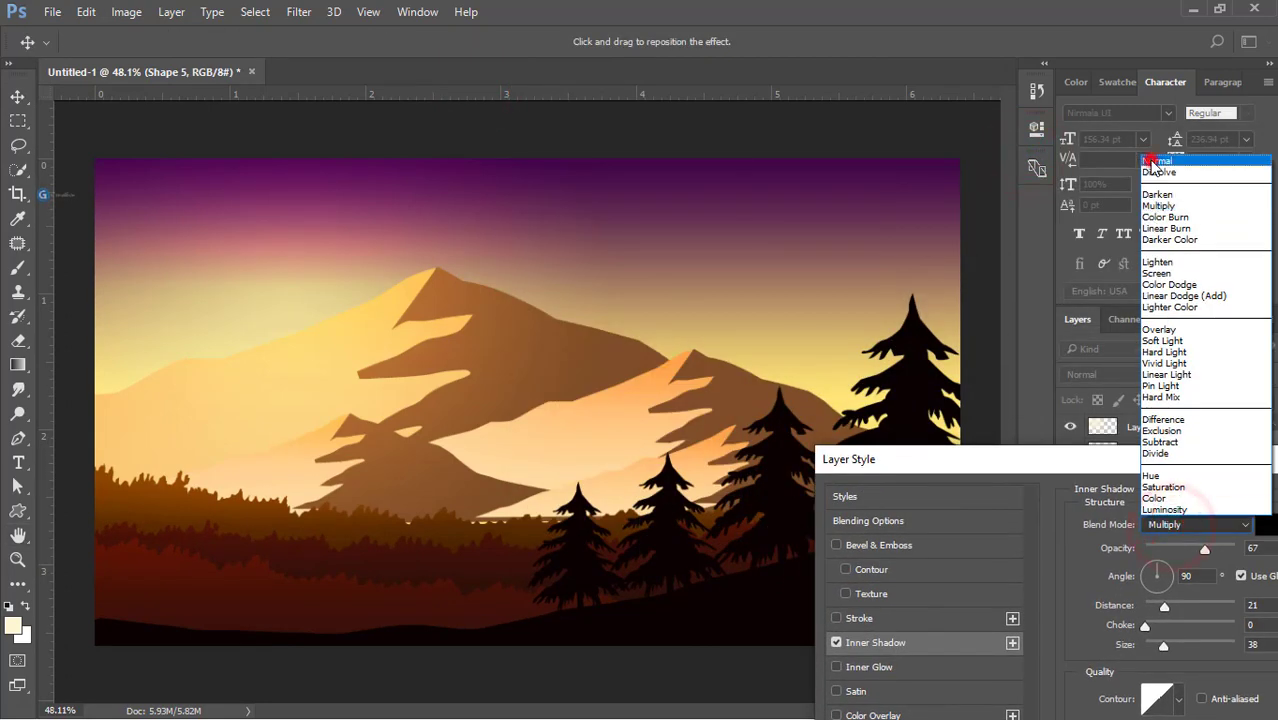
left_click(1157, 161)
Set the largest pine's Inner Shadow color to a pale yellow sampled from the sky
left_click(1265, 524)
left_click(255, 312)
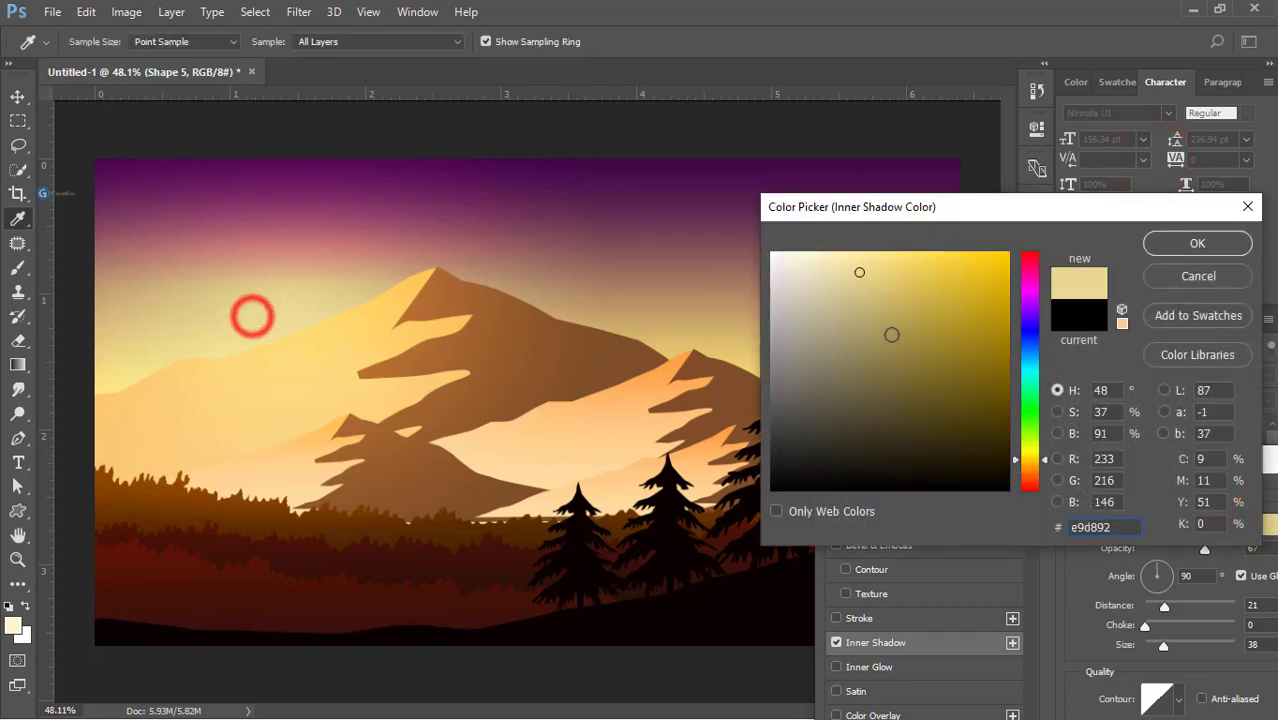
left_click(1155, 241)
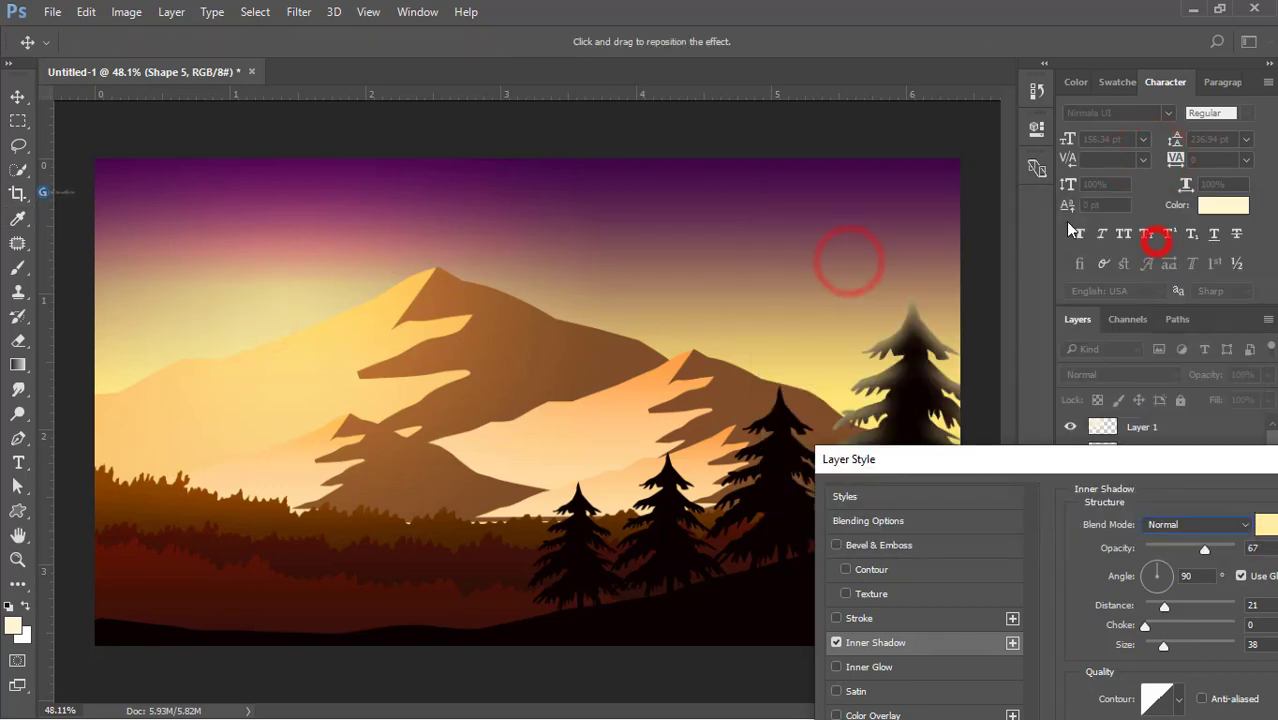
Set the Inner Shadow size to 0 px, angle to 131° and distance to 4 px for a thin rim light
left_click_drag(1018, 455, 185, 261)
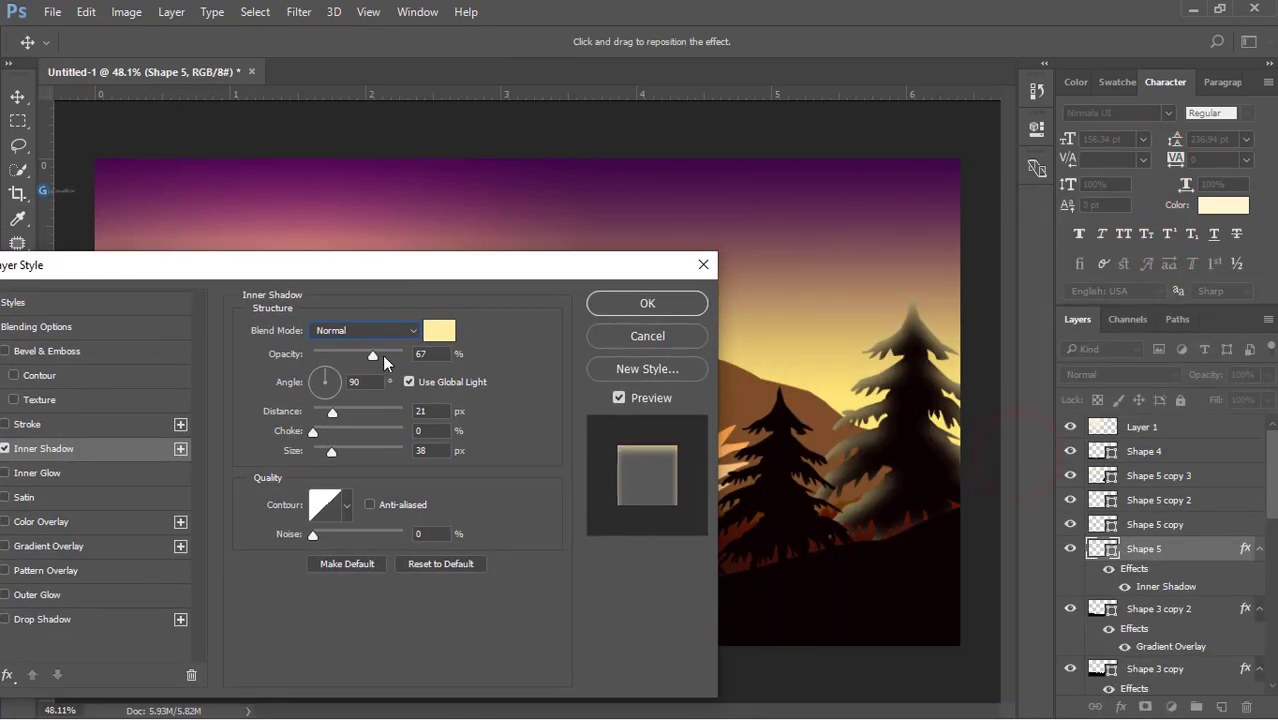
left_click_drag(330, 452, 318, 455)
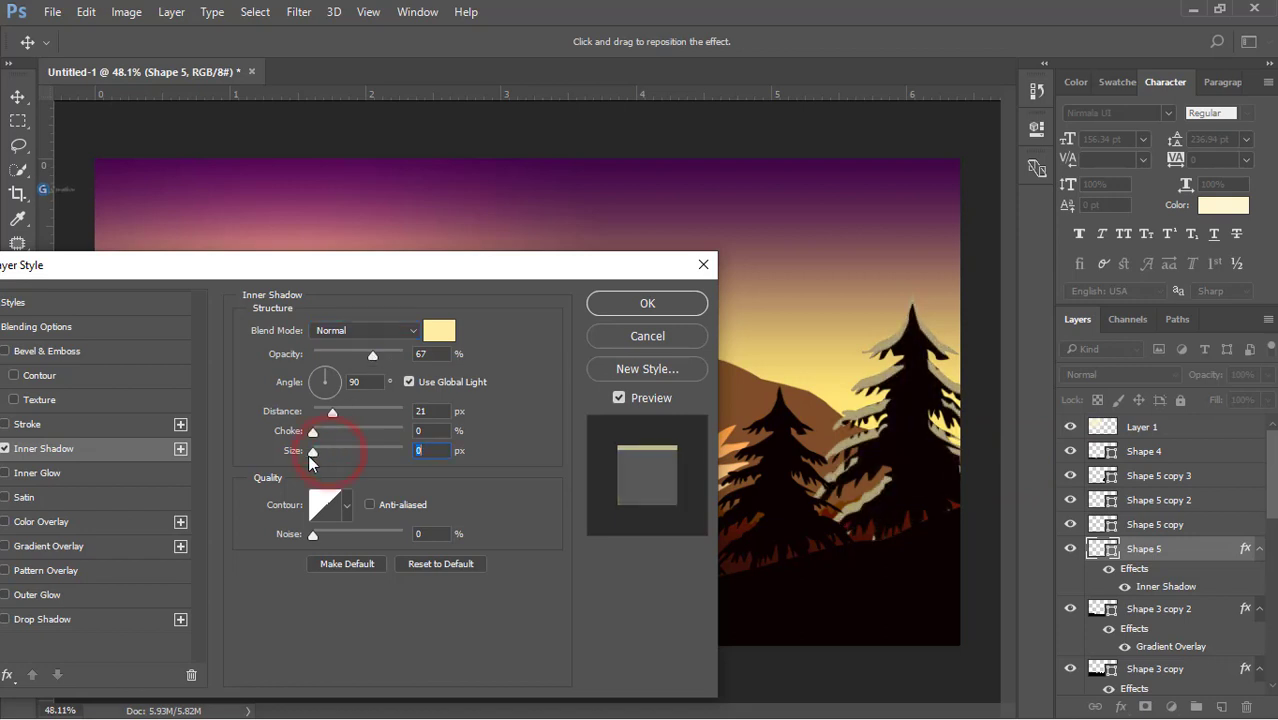
left_click(320, 374)
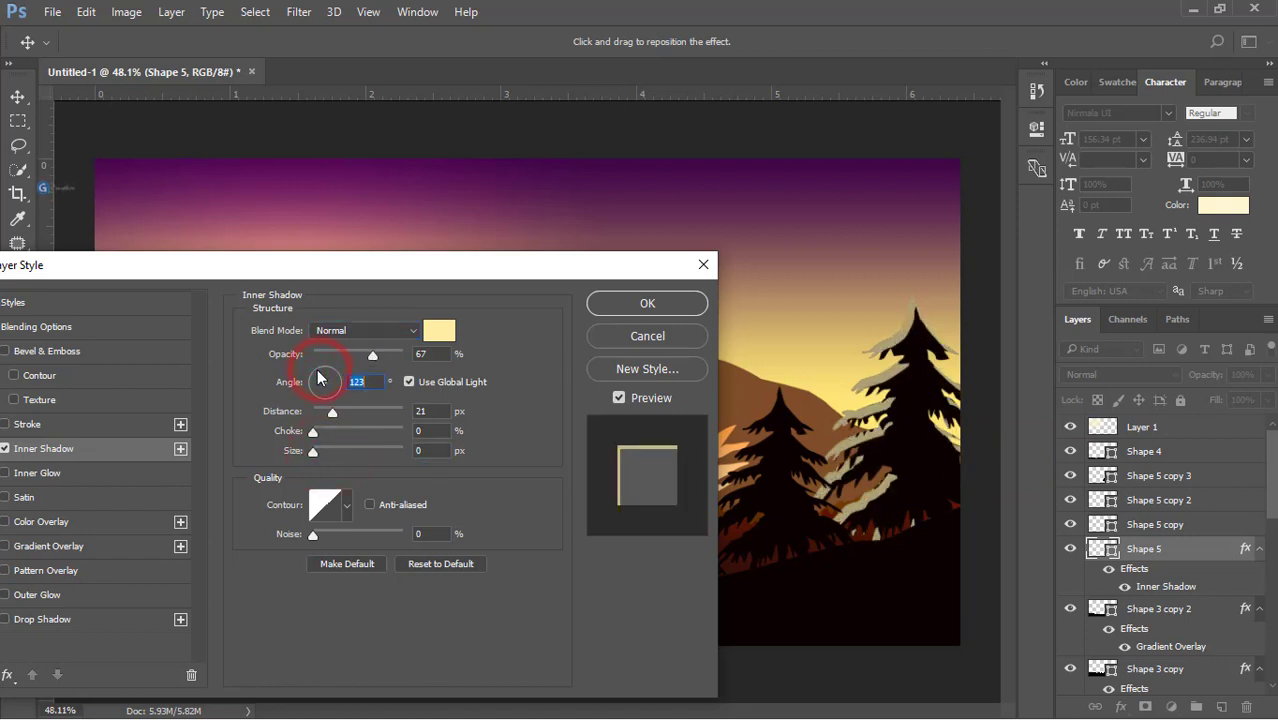
left_click_drag(332, 411, 327, 409)
key("Down")
key("Down")
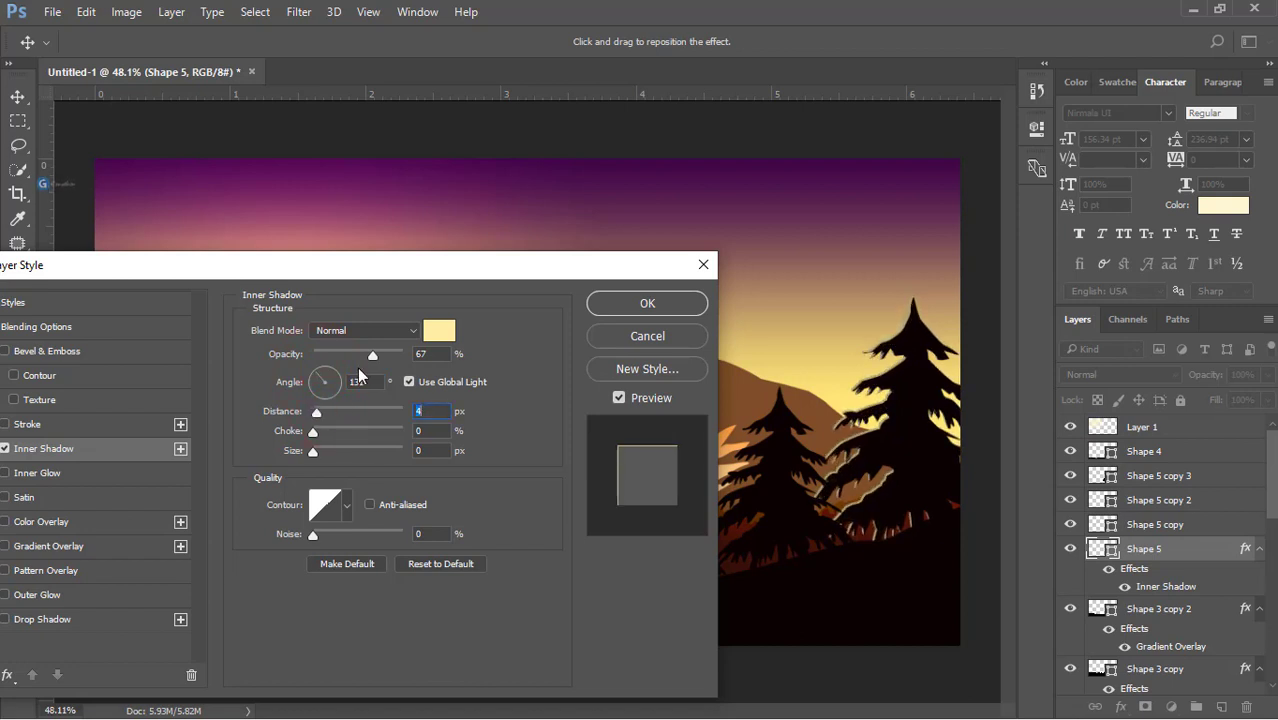
Raise the Inner Shadow opacity to 99%, make its color a slightly stronger yellow, and apply the style
left_click_drag(371, 357, 380, 366)
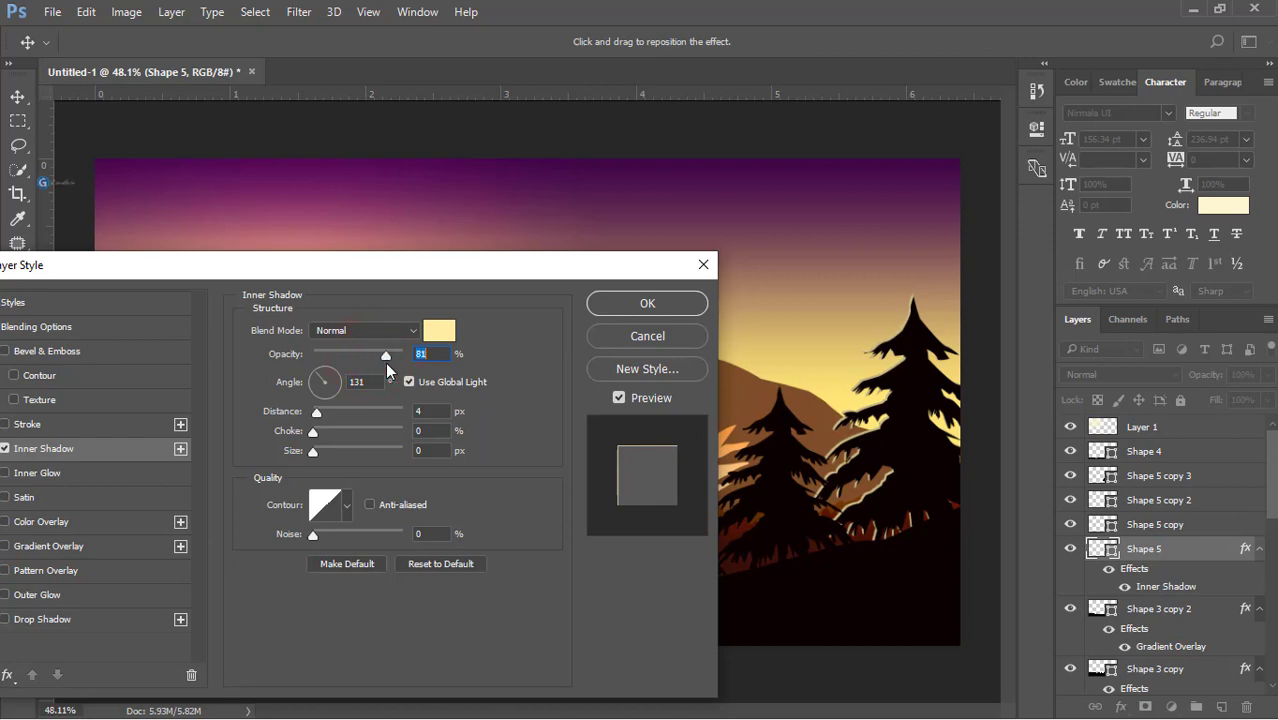
left_click(439, 330)
left_click(1200, 245)
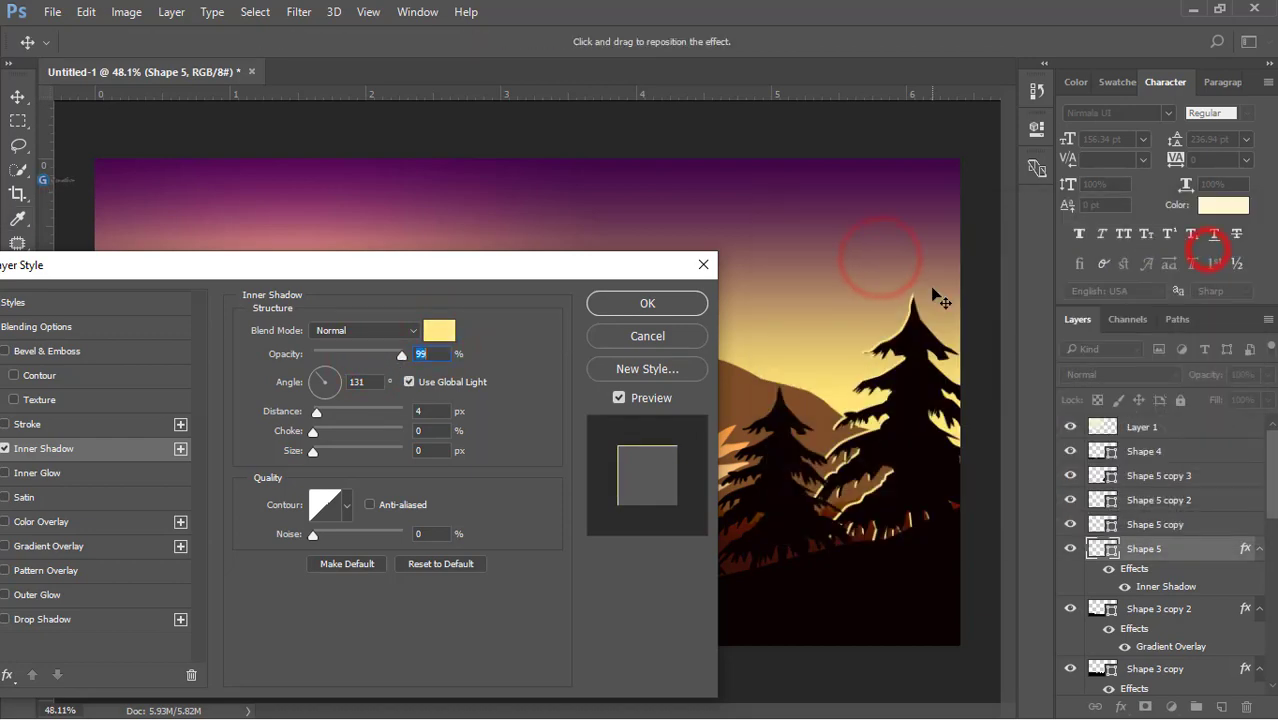
left_click(647, 303)
Copy the largest pine's layer style and paste it onto the other three pines and the dark hill
scroll(770, 403, "down", 2)
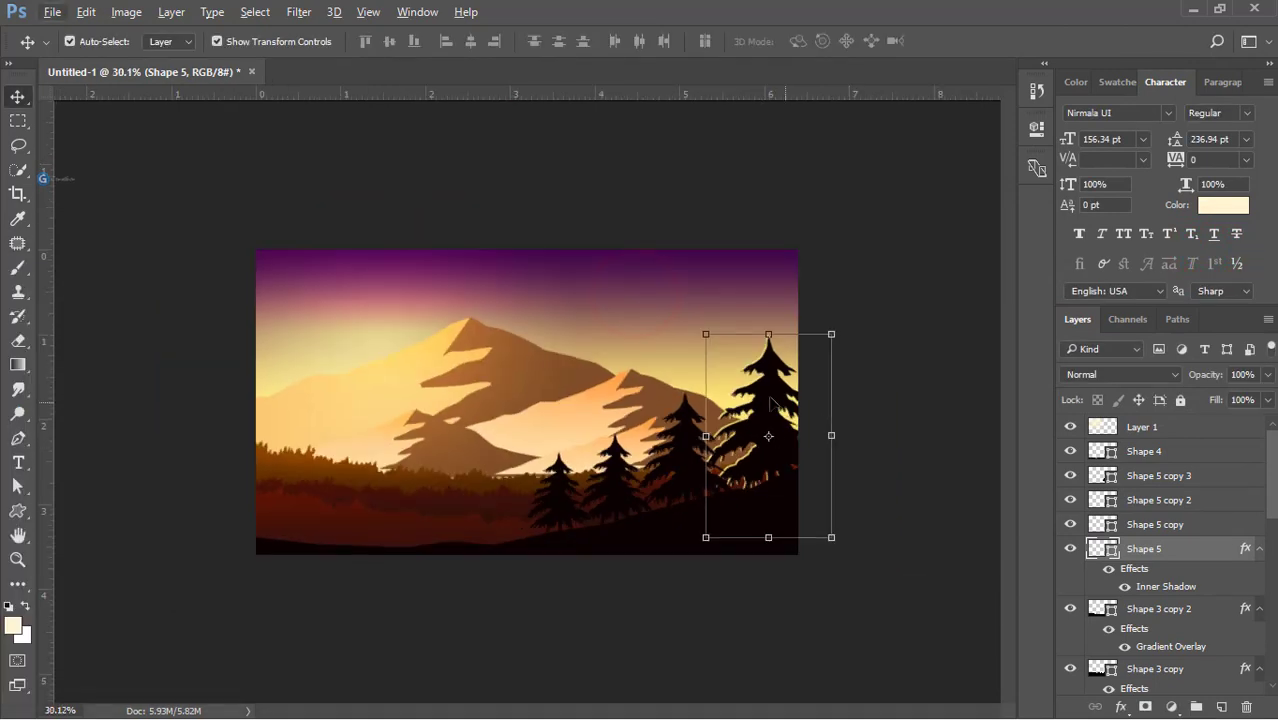
right_click(1178, 543)
left_click(836, 534)
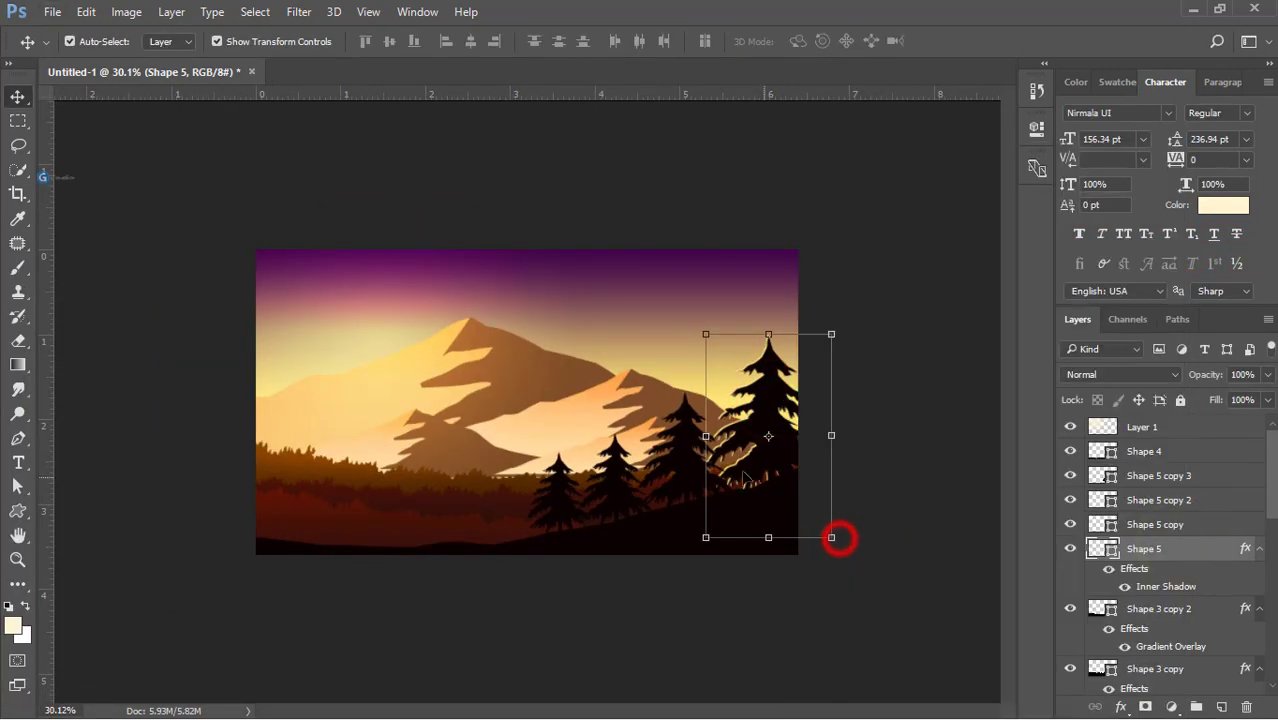
left_click(667, 466)
left_click(608, 488, "shift")
left_click(556, 502, "shift")
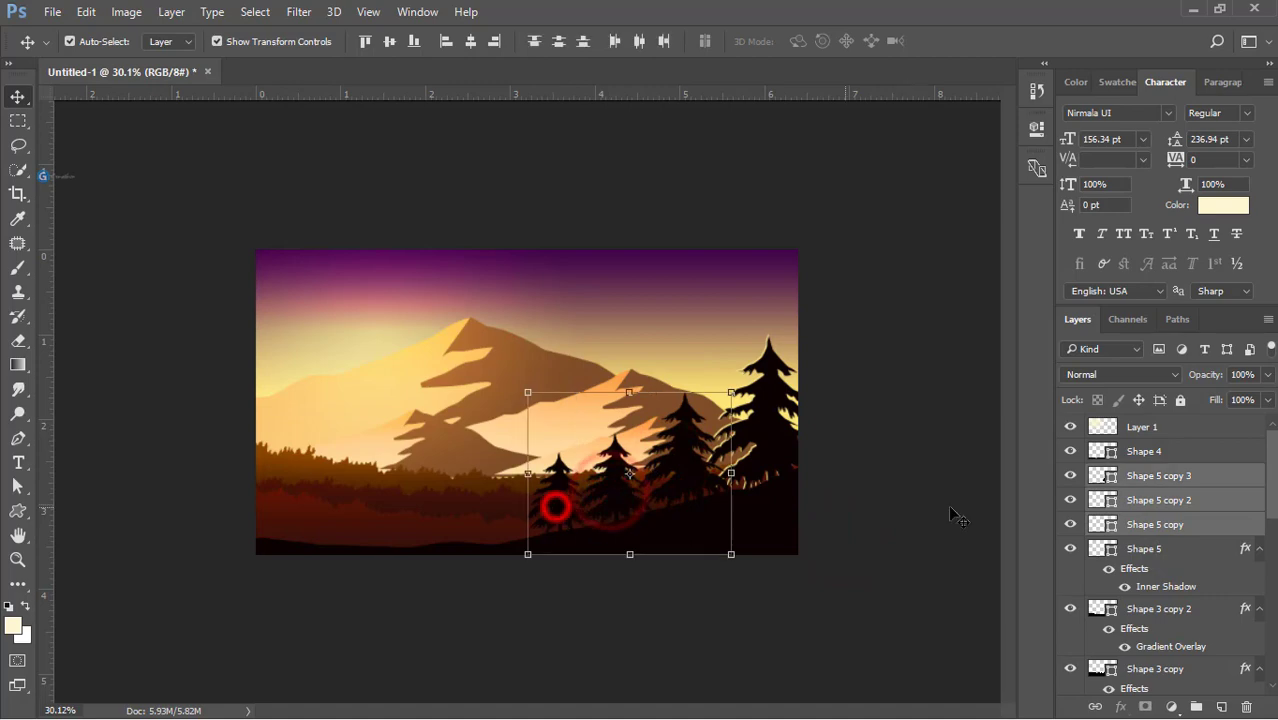
left_click(779, 530, "shift")
right_click(1205, 492)
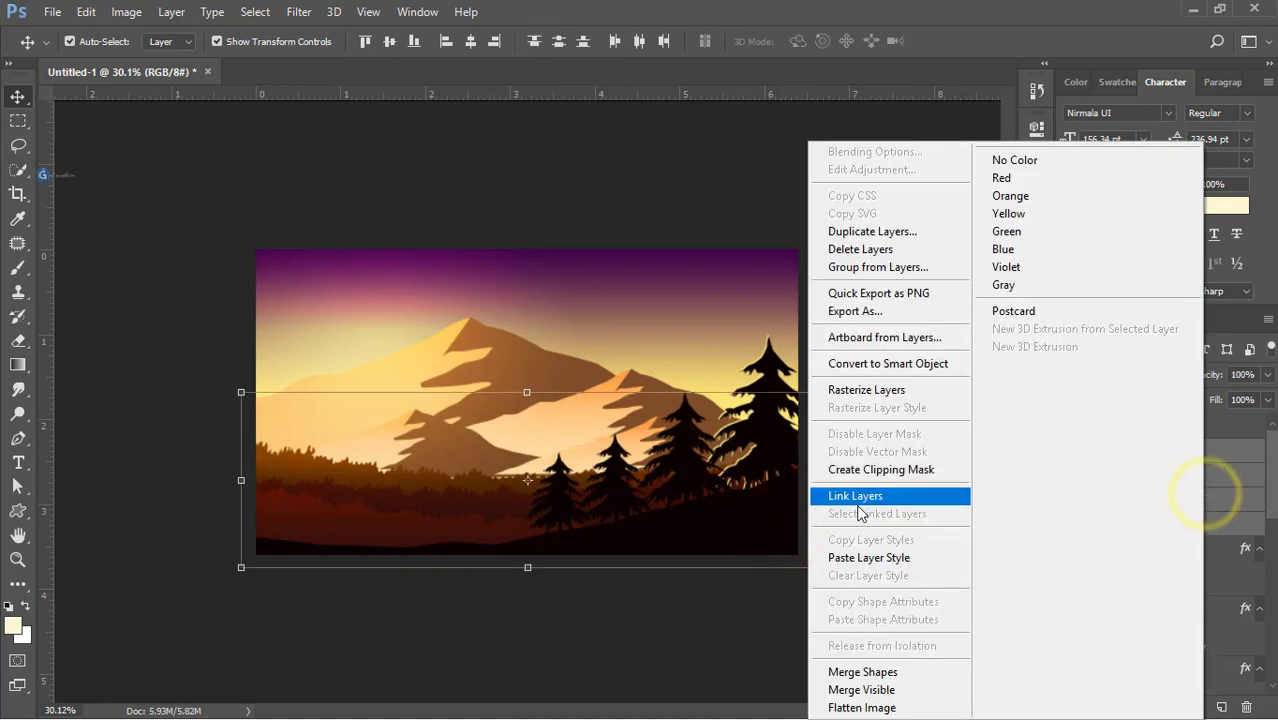
left_click(845, 557)
left_click(896, 442)
Edit the Inner Shadow of the dark hill's layer and set its distance to 1 px
scroll(670, 554, "up", 4)
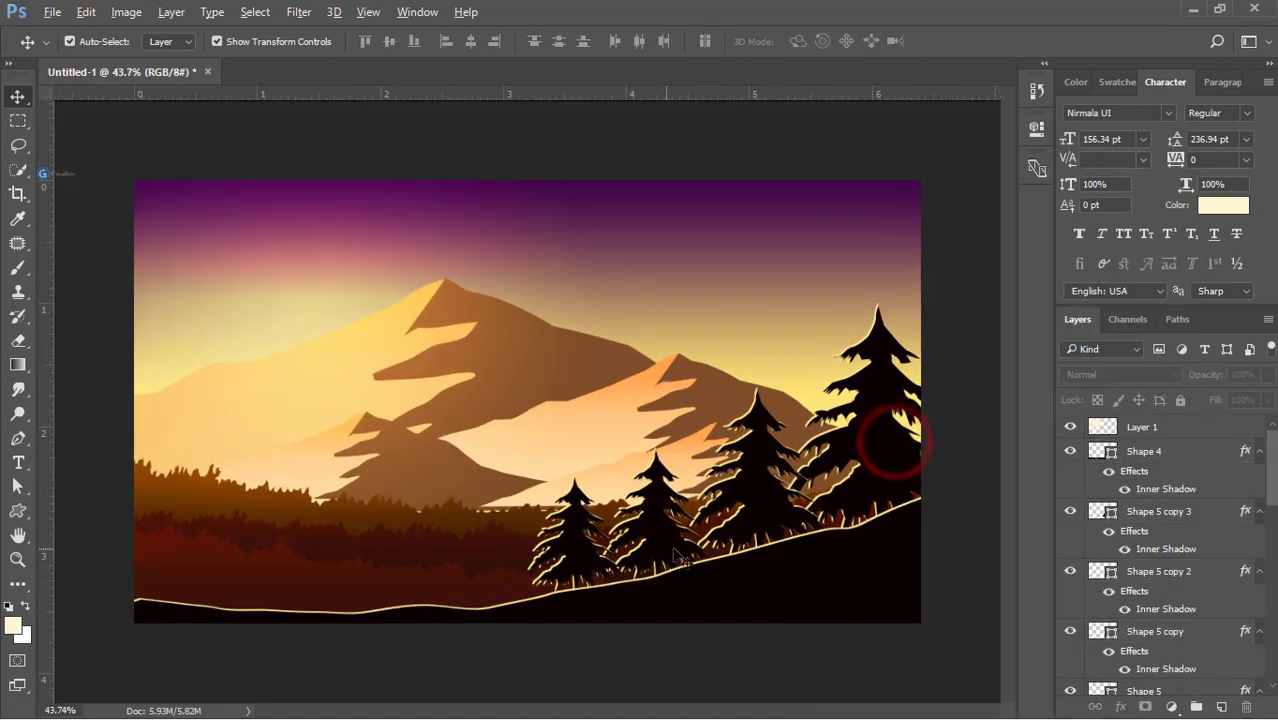
left_click(808, 591)
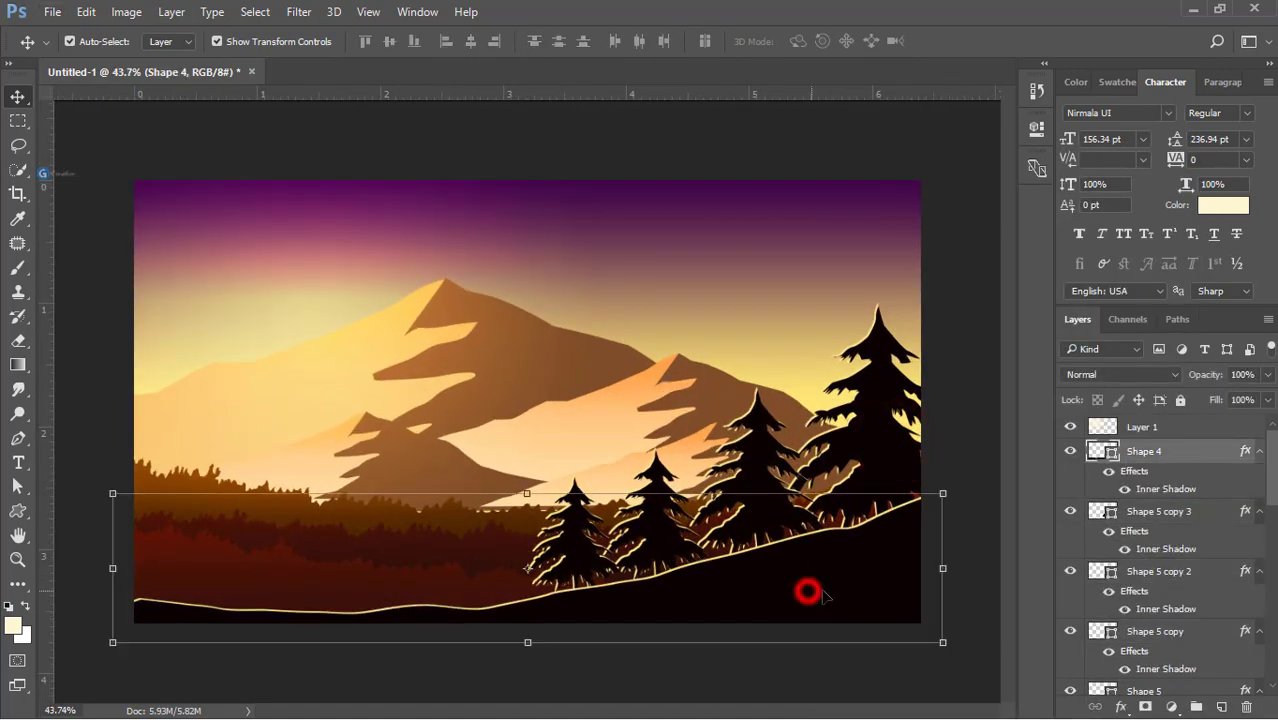
double_click(1244, 451)
left_click_drag(567, 85, 1126, 93)
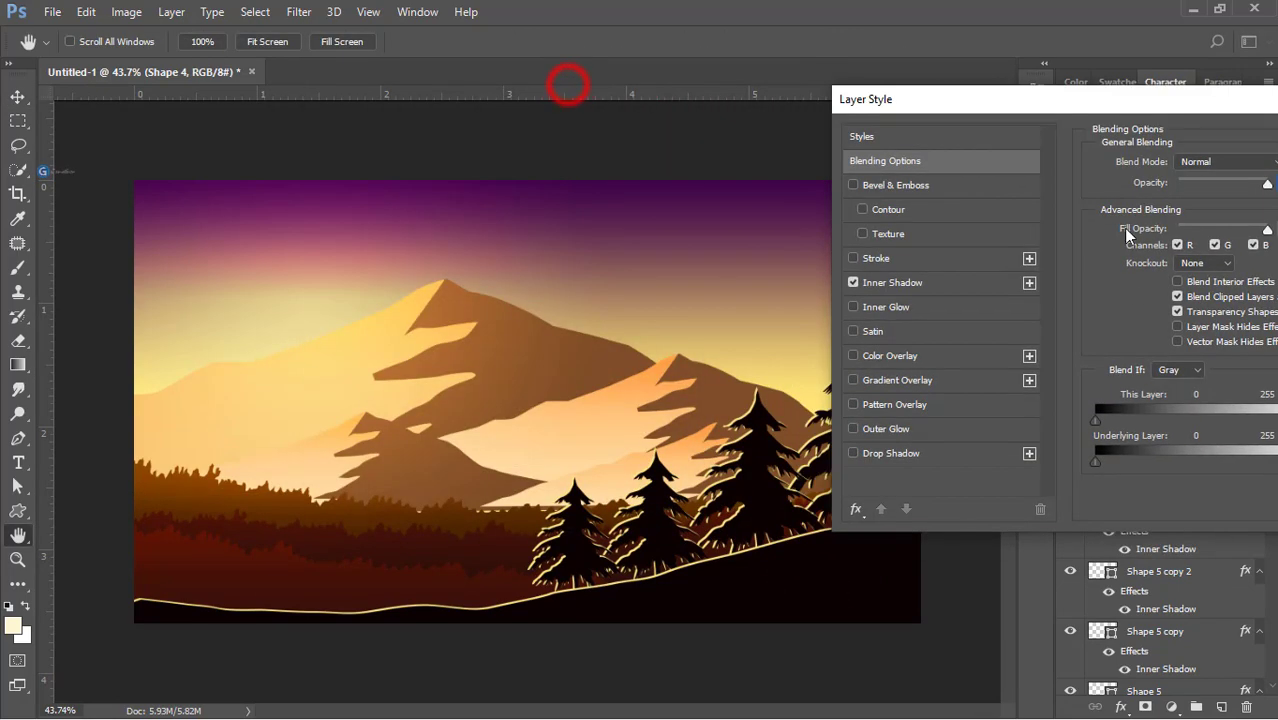
left_click(916, 283)
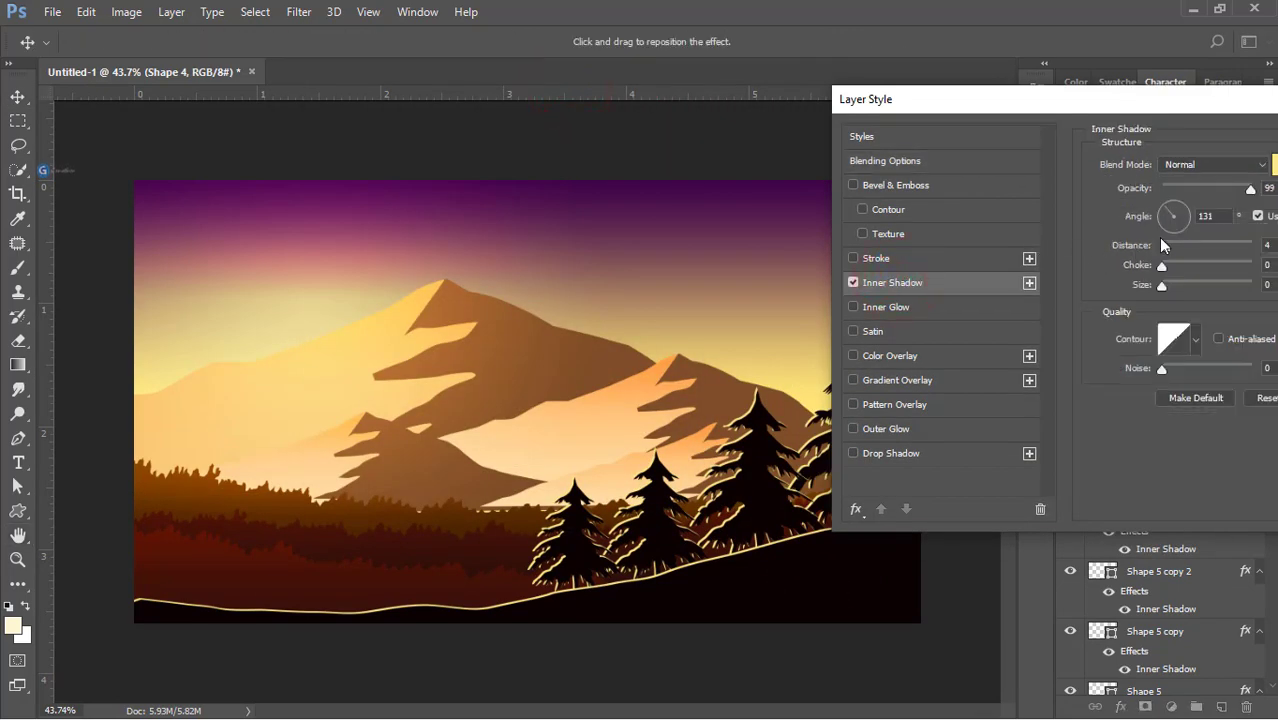
left_click_drag(1165, 245, 1162, 246)
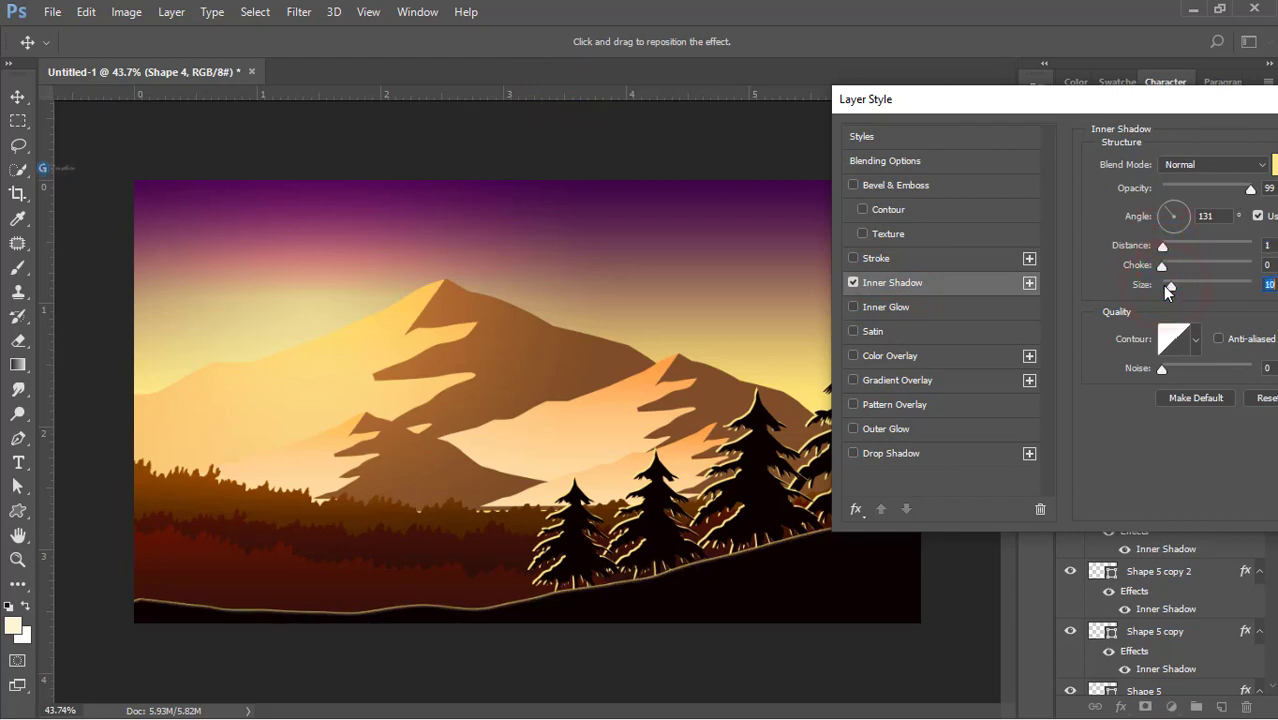
Set the hill's Inner Shadow size to 4 px and opacity to 63%, and apply the style
left_click_drag(1250, 190, 1183, 191)
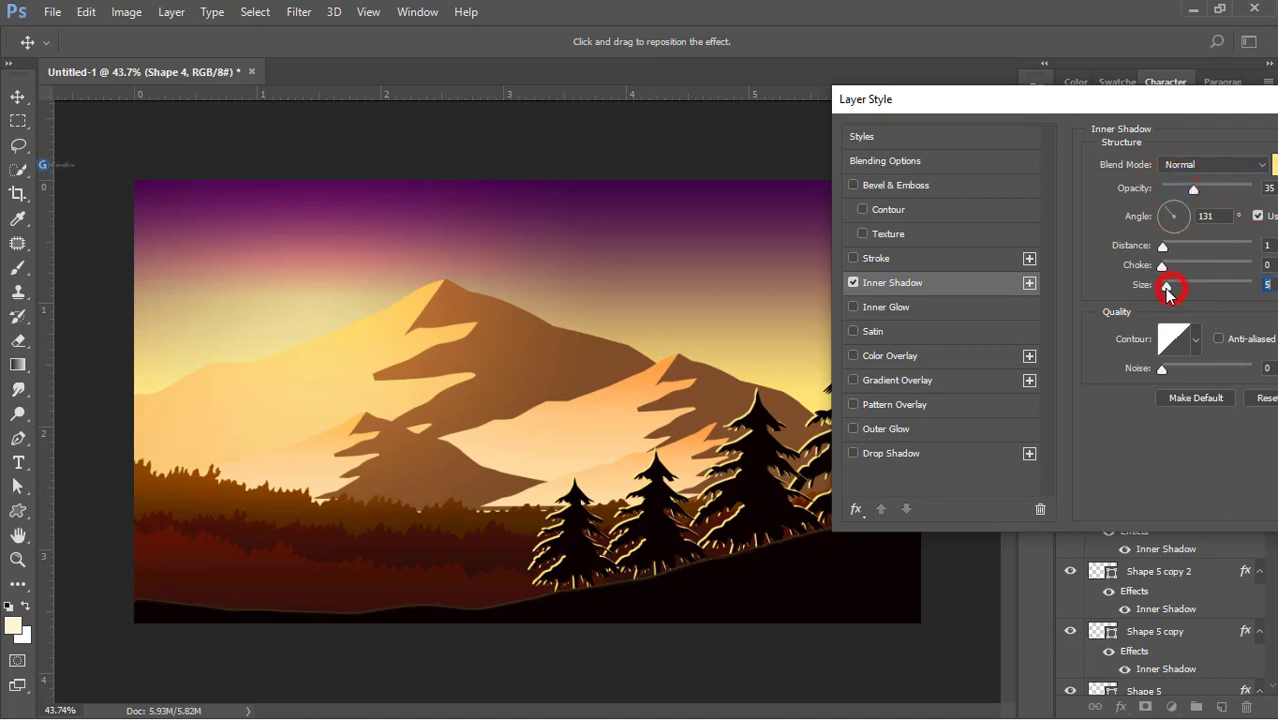
left_click_drag(1166, 288, 1164, 288)
left_click_drag(1193, 188, 1219, 193)
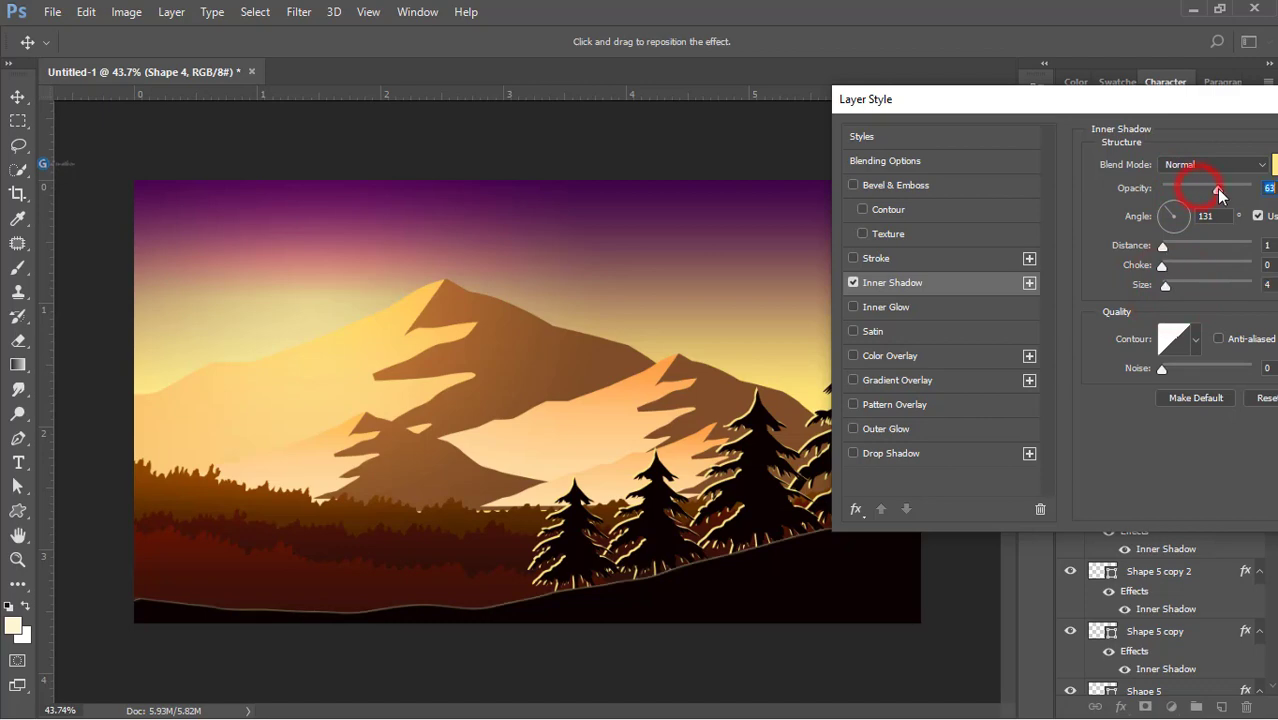
left_click_drag(1232, 106, 1045, 170)
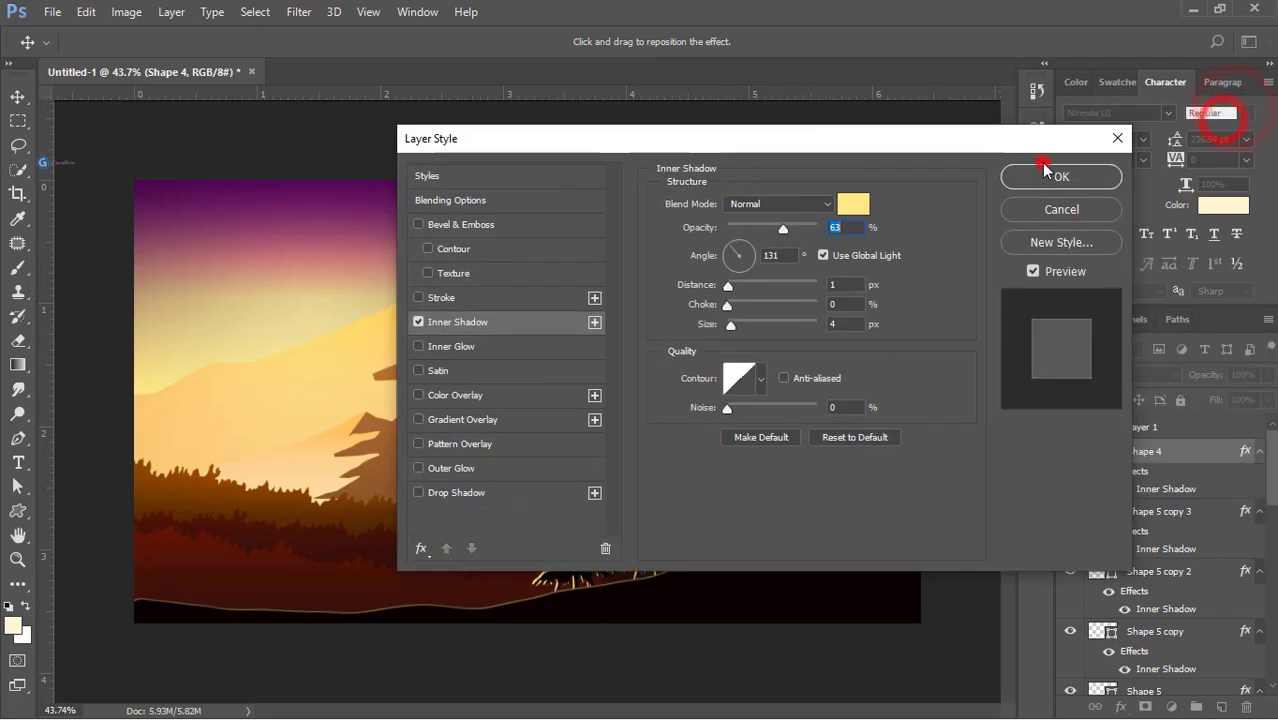
left_click(1045, 170)
left_click(958, 376)
scroll(958, 376, "down", 2)
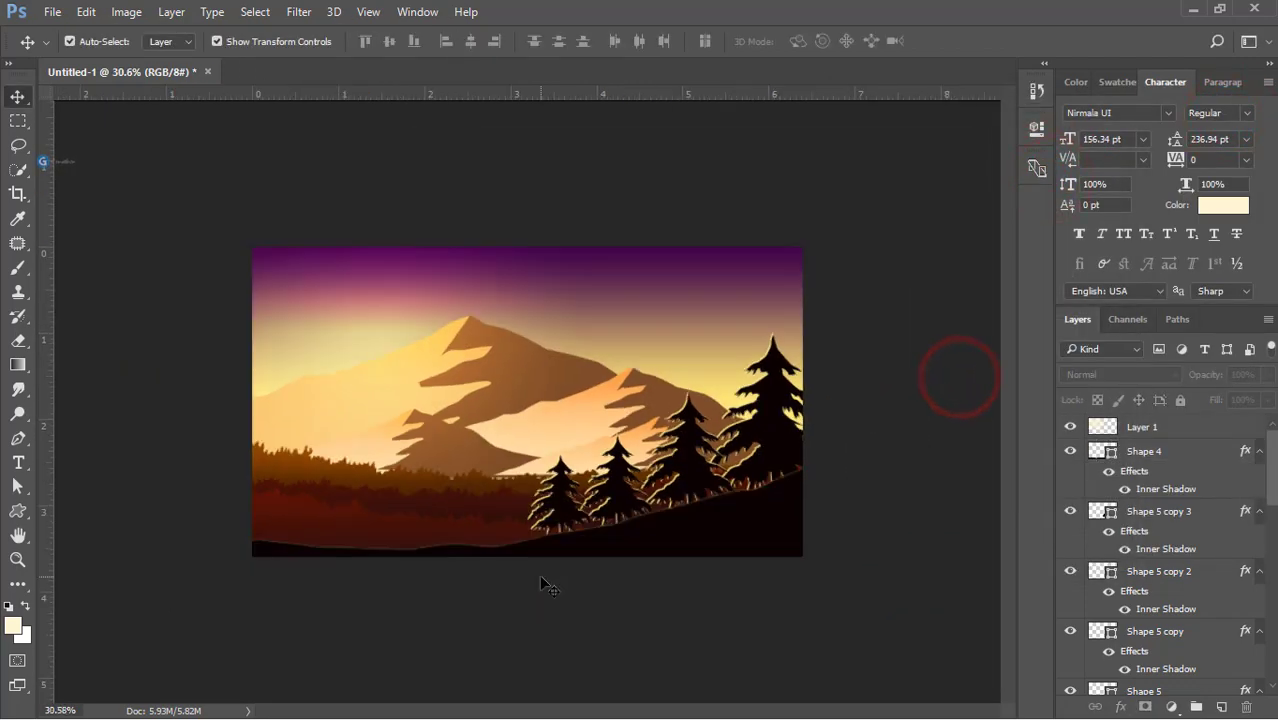
Select all four pines and scale them down together to about 93%
scroll(541, 578, "up", 2)
left_click(565, 545)
left_click(650, 515, "shift")
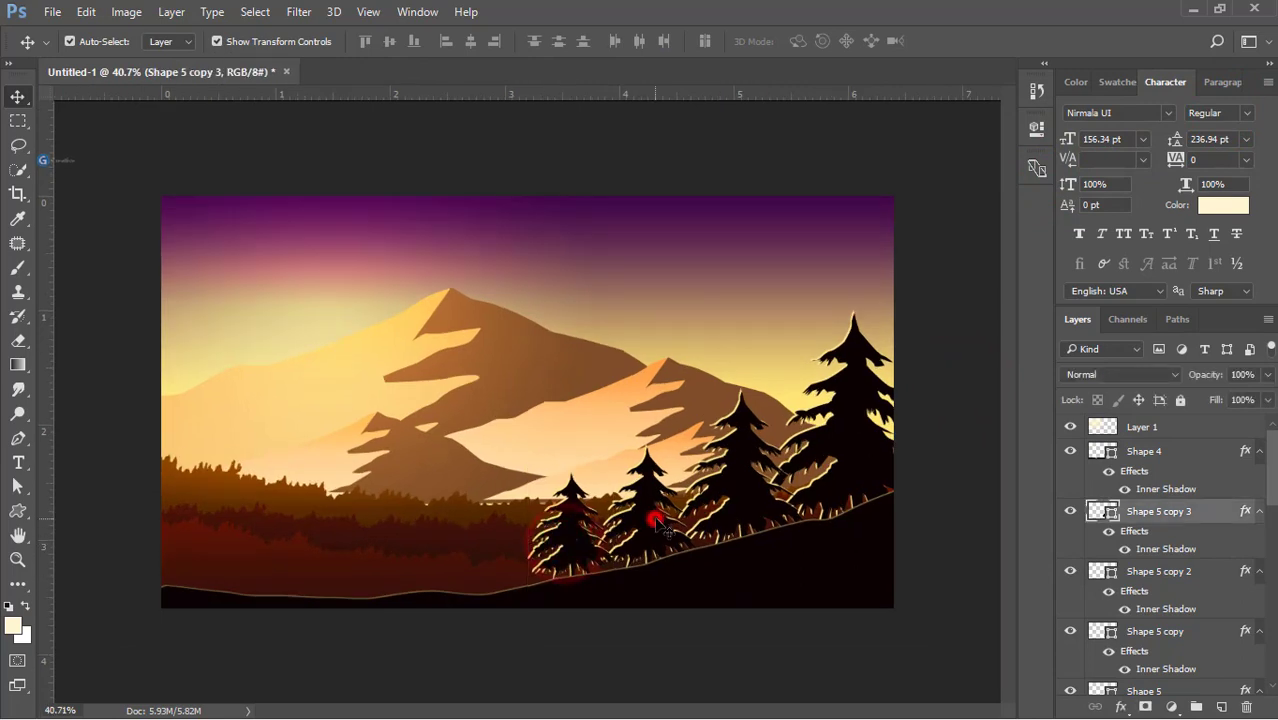
left_click(756, 502, "shift")
left_click(857, 459, "shift")
left_click_drag(527, 310, 555, 330)
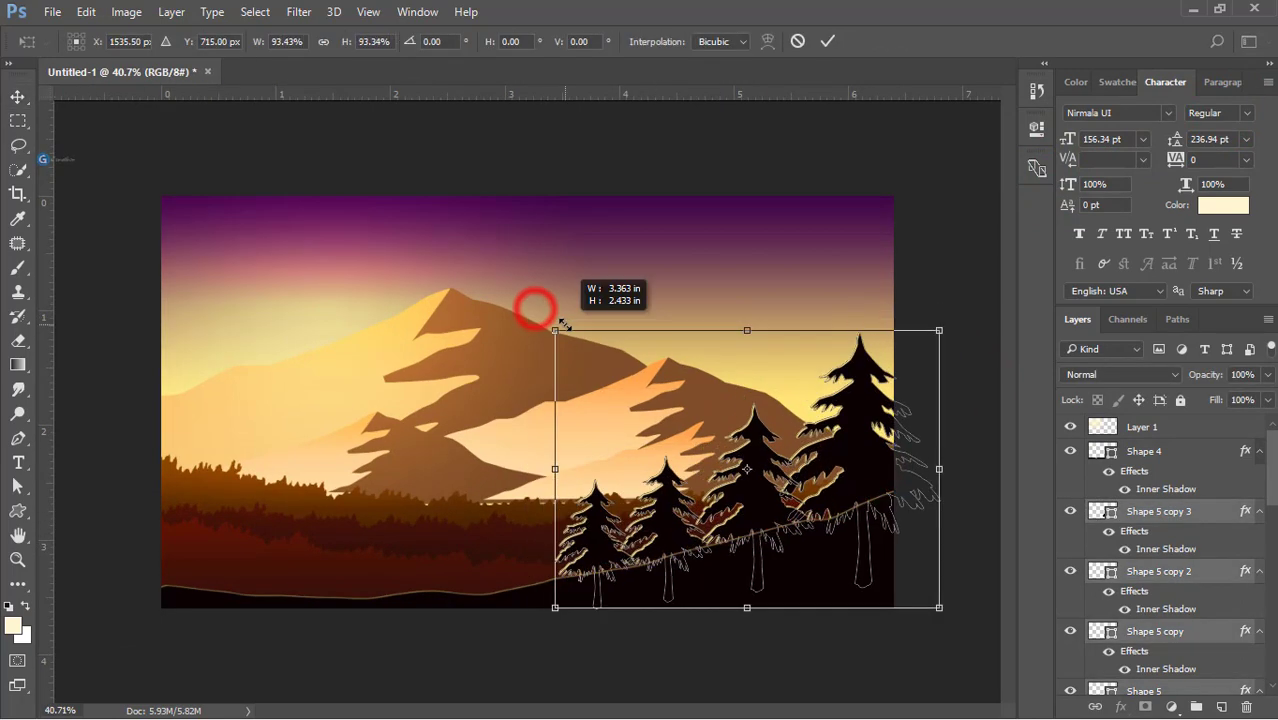
double_click(737, 391)
Move the four pines down about 0.09 in so their bases sit lower on the hill, and deselect them
scroll(751, 482, "down", 3)
left_click_drag(782, 456, 790, 459)
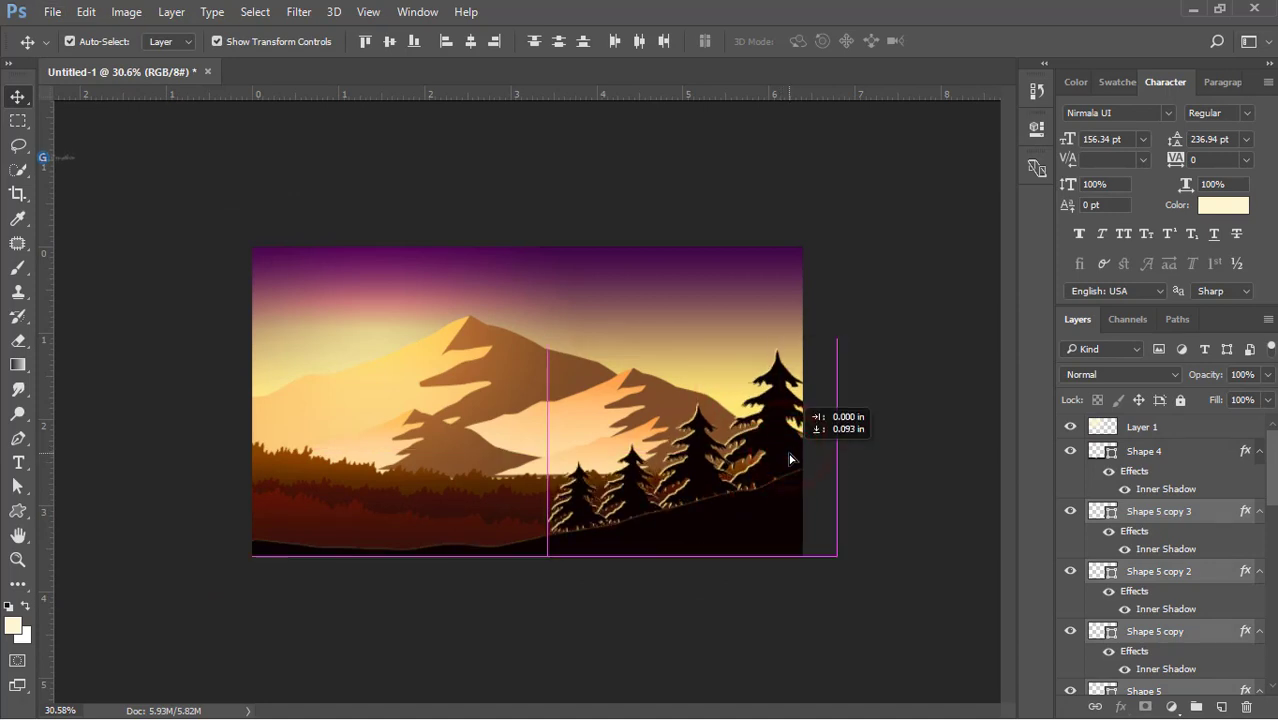
left_click(941, 451)
scroll(944, 451, "down", 2)
scroll(593, 565, "up", 4)
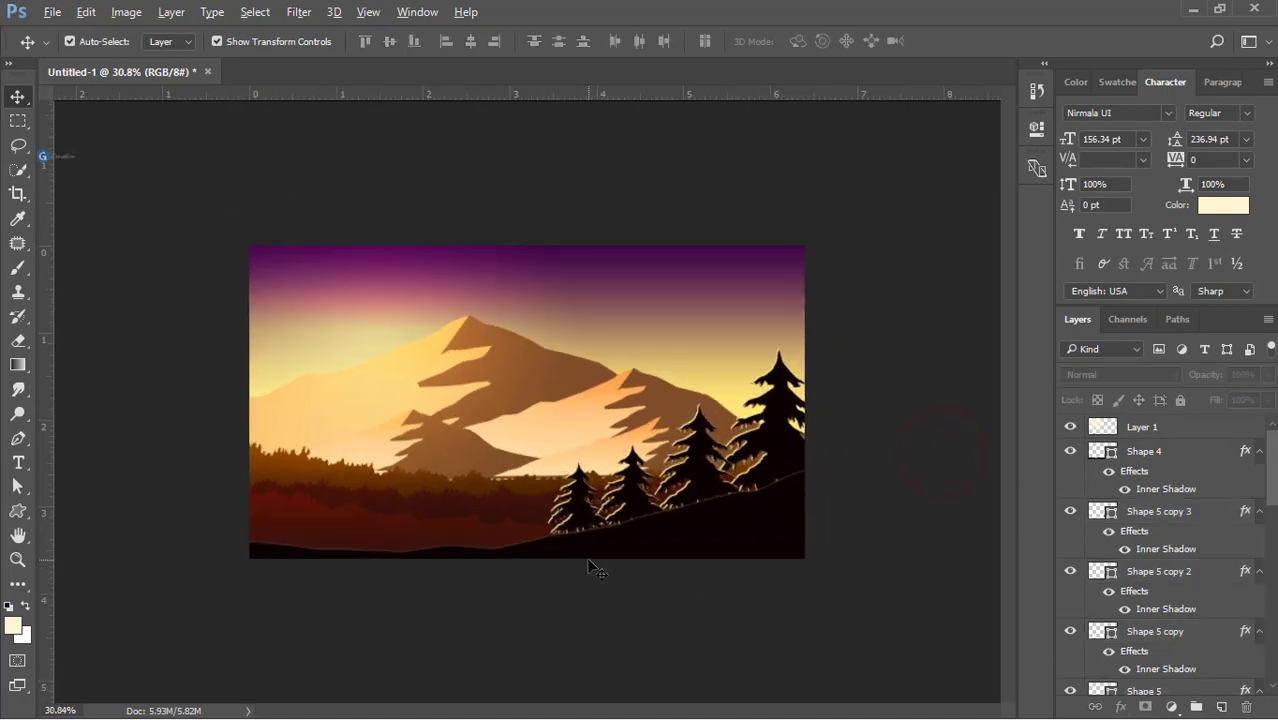
scroll(457, 549, "up", 1)
Change the light stop of the middle treeline's Gradient Overlay to a bright orange
left_click(430, 541)
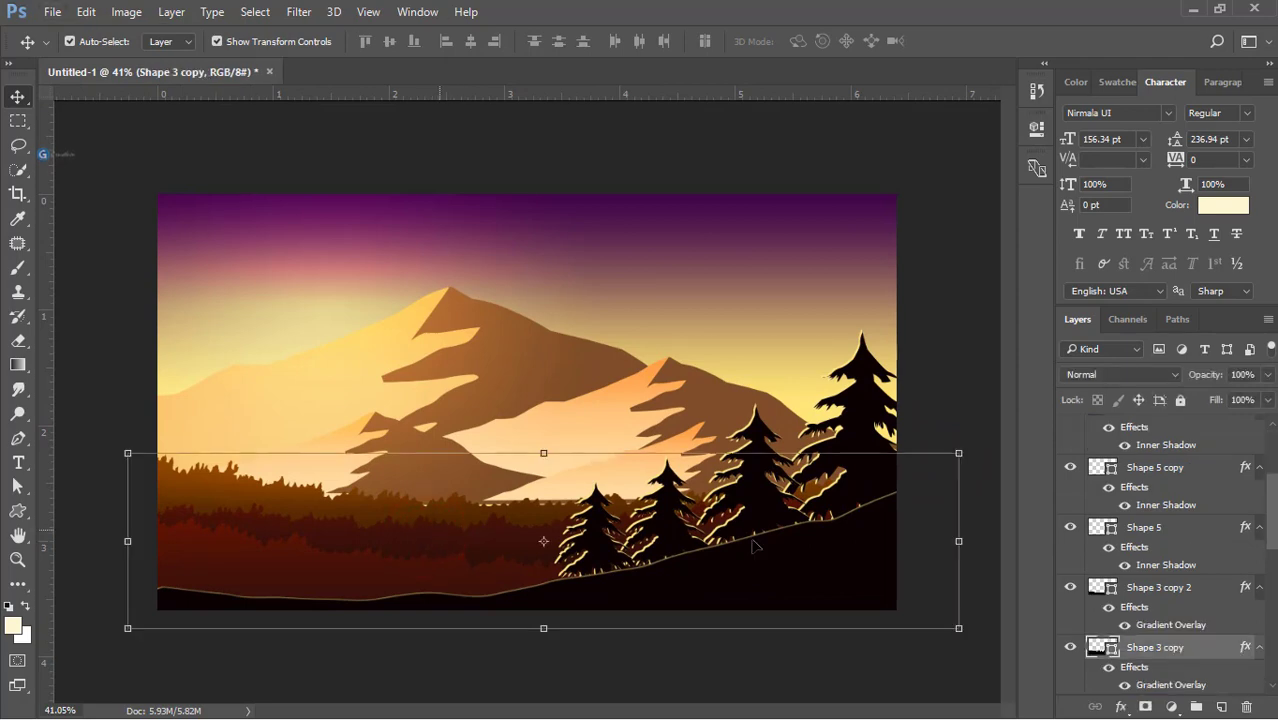
double_click(1245, 647)
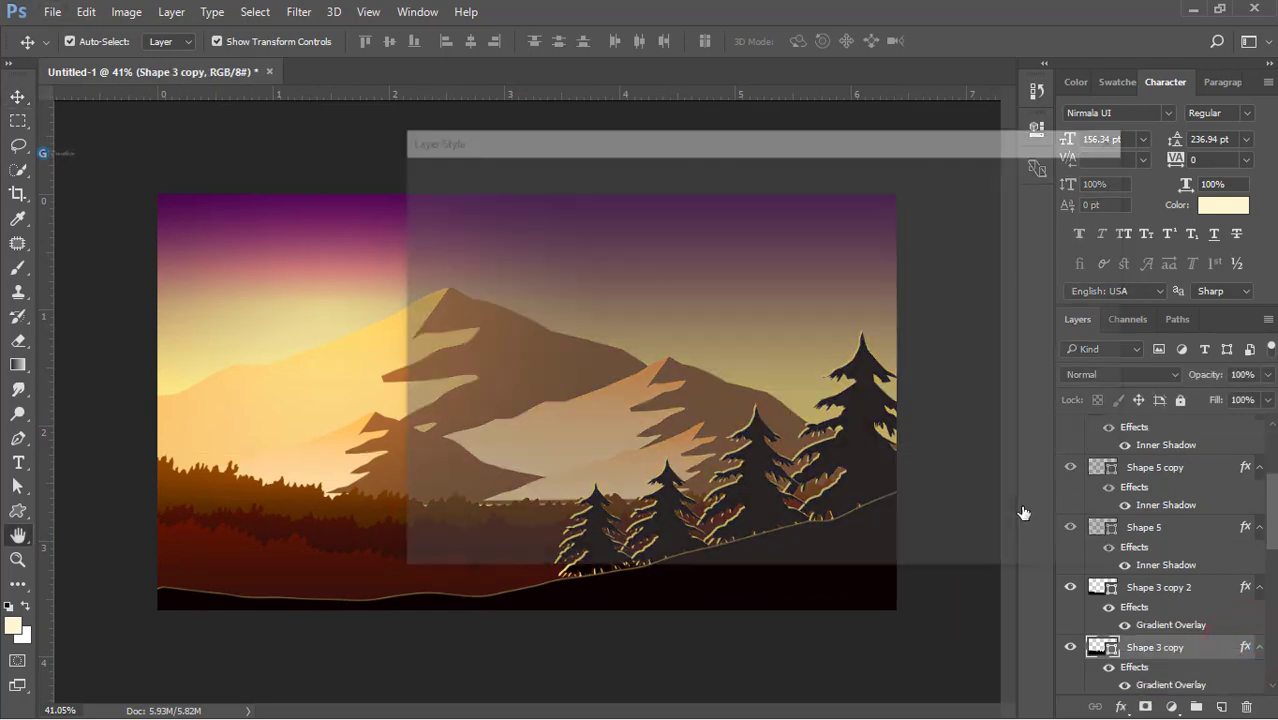
left_click_drag(585, 143, 899, 143)
left_click(798, 431)
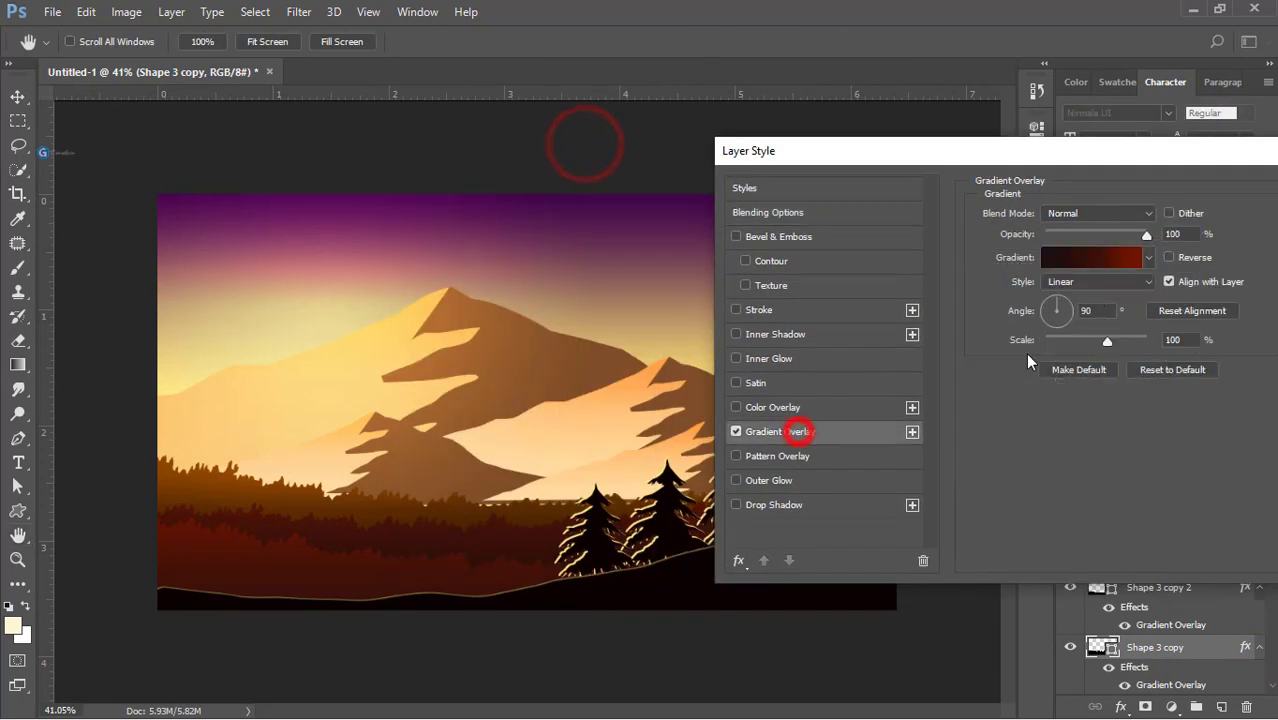
left_click(1104, 259)
double_click(1139, 464)
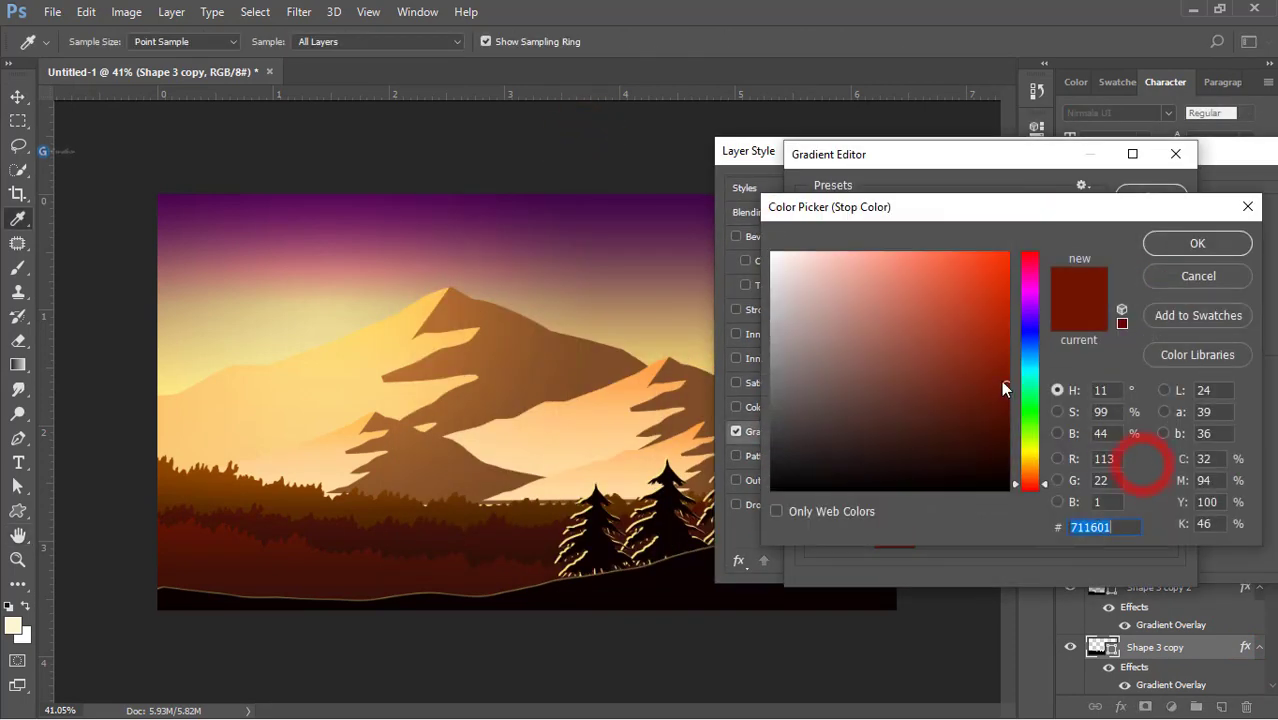
left_click(1003, 340)
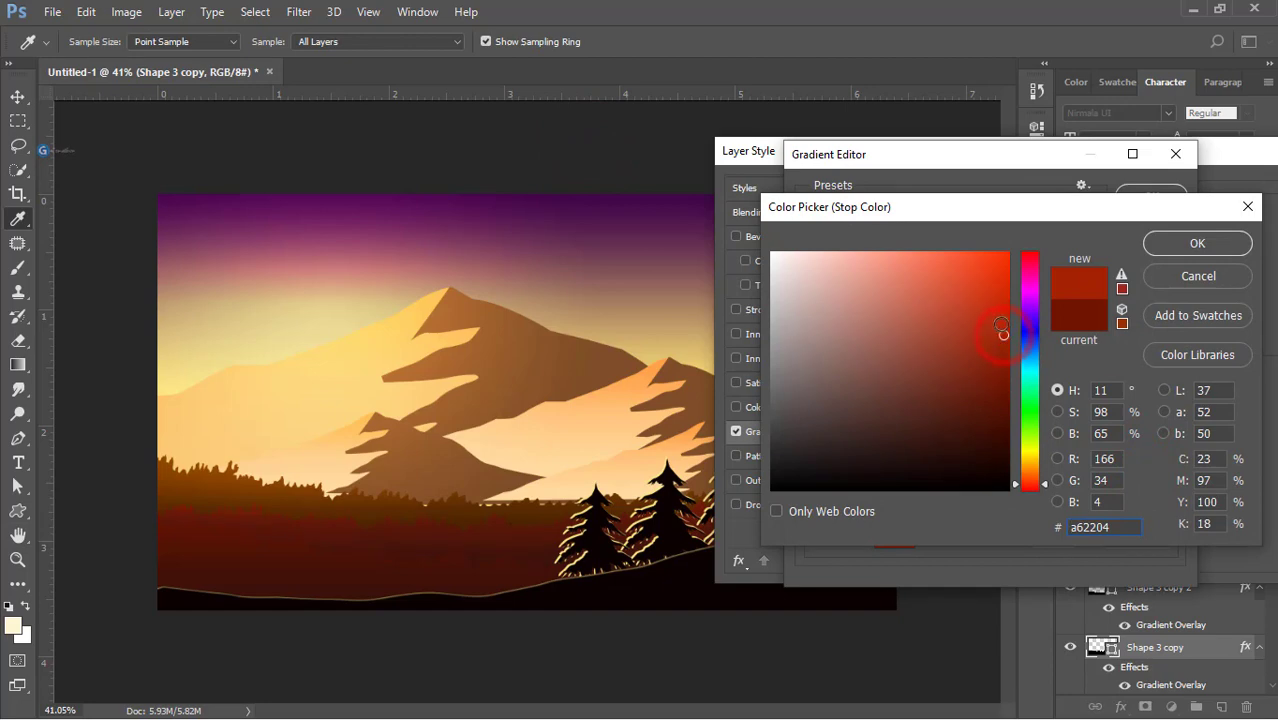
left_click_drag(1001, 325, 995, 310)
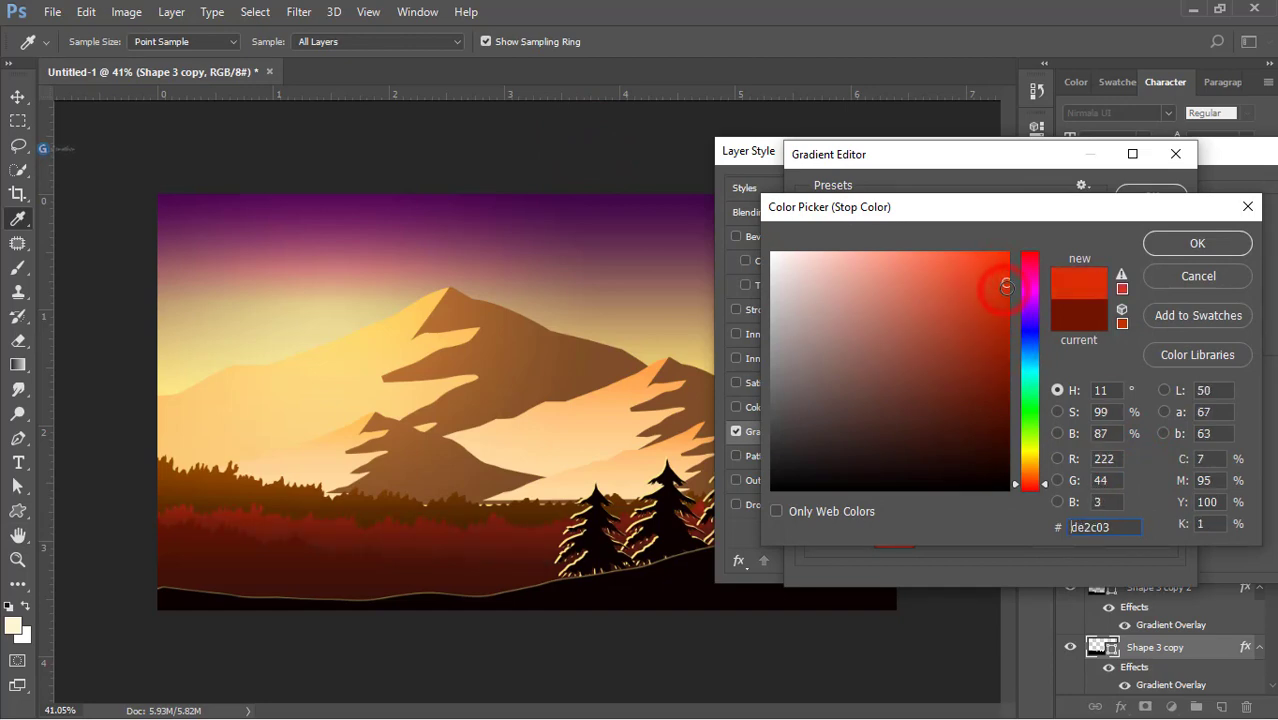
left_click(1035, 476)
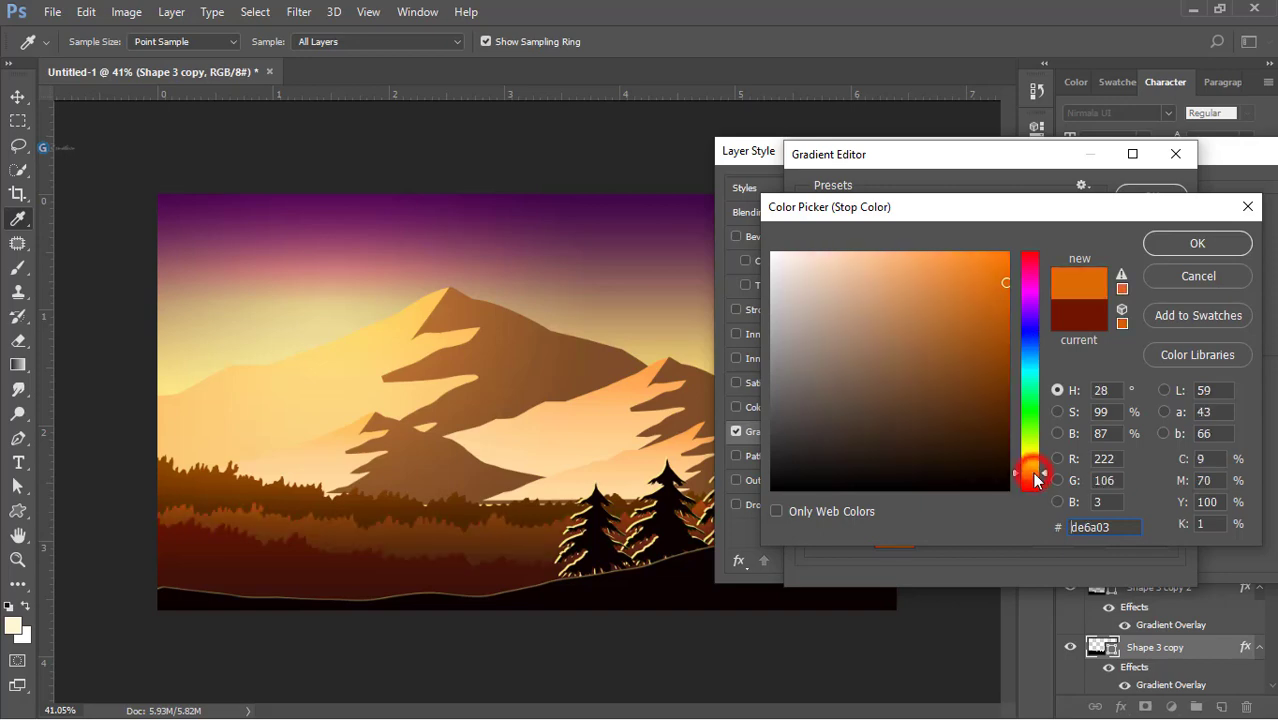
left_click_drag(997, 282, 1005, 264)
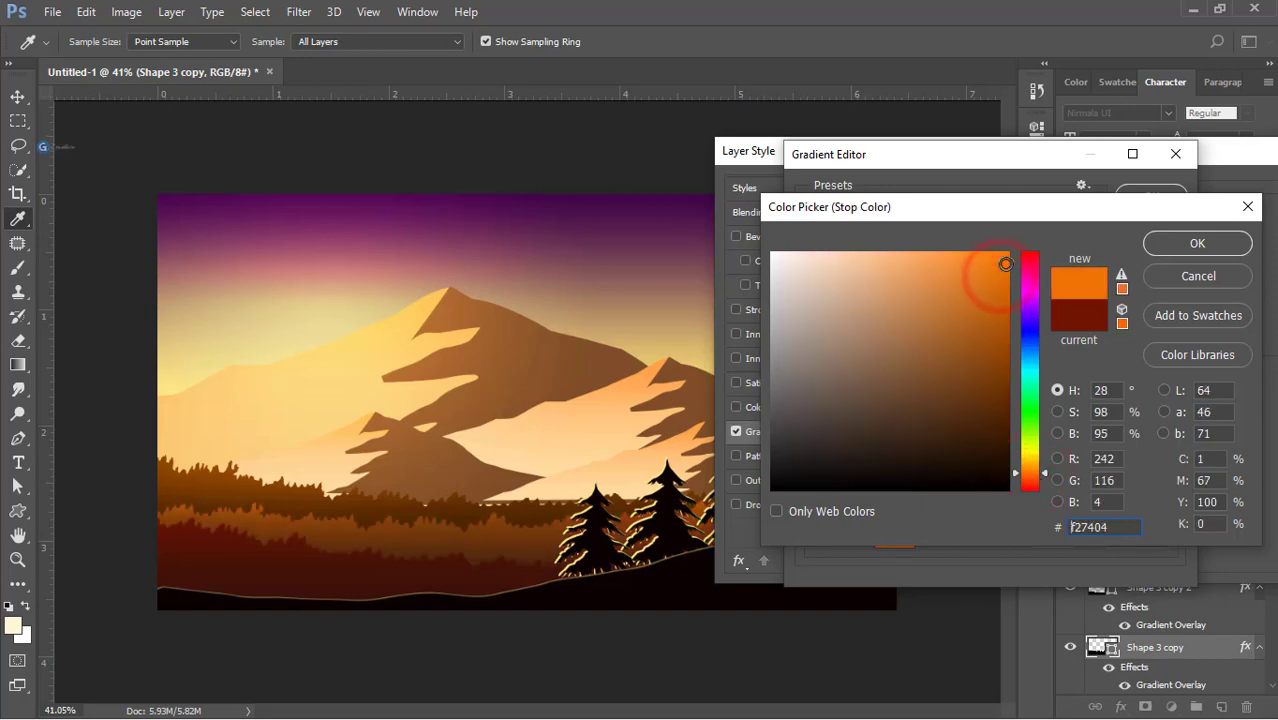
left_click(1165, 243)
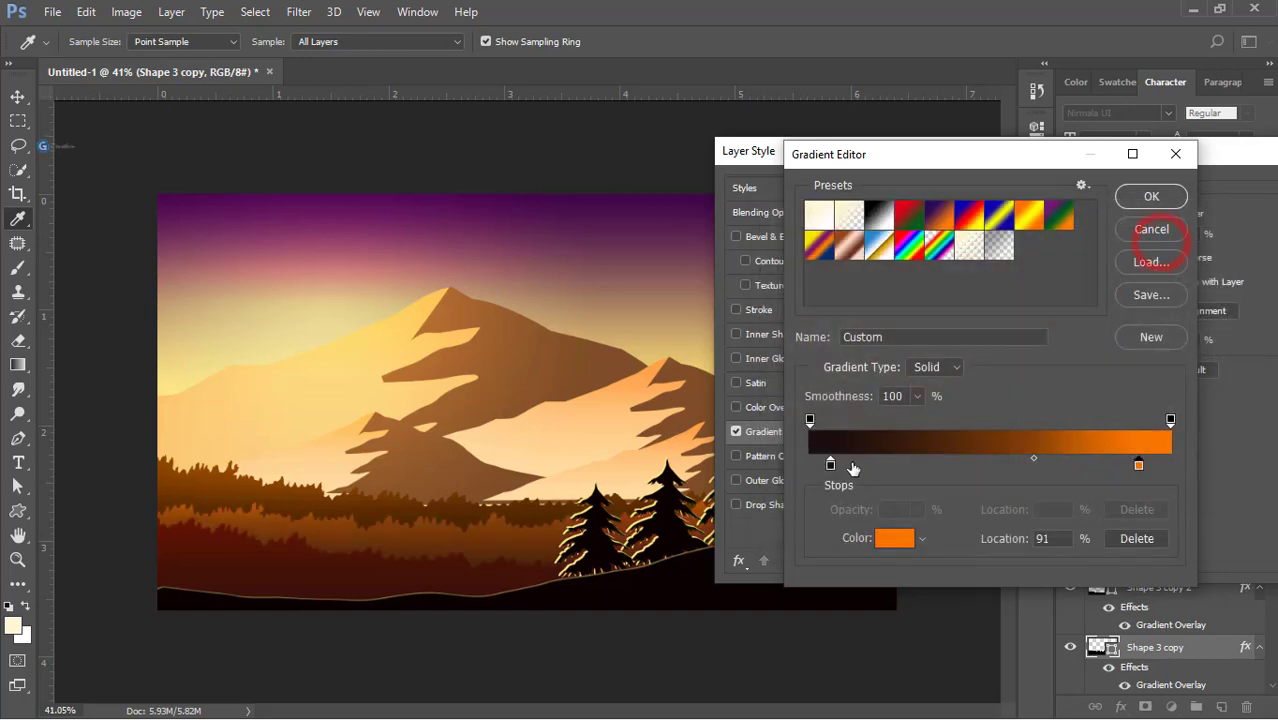
Move the gradient's dark stop to 24%, color it dark red #410101, and accept the gradient
left_click_drag(829, 464, 907, 466)
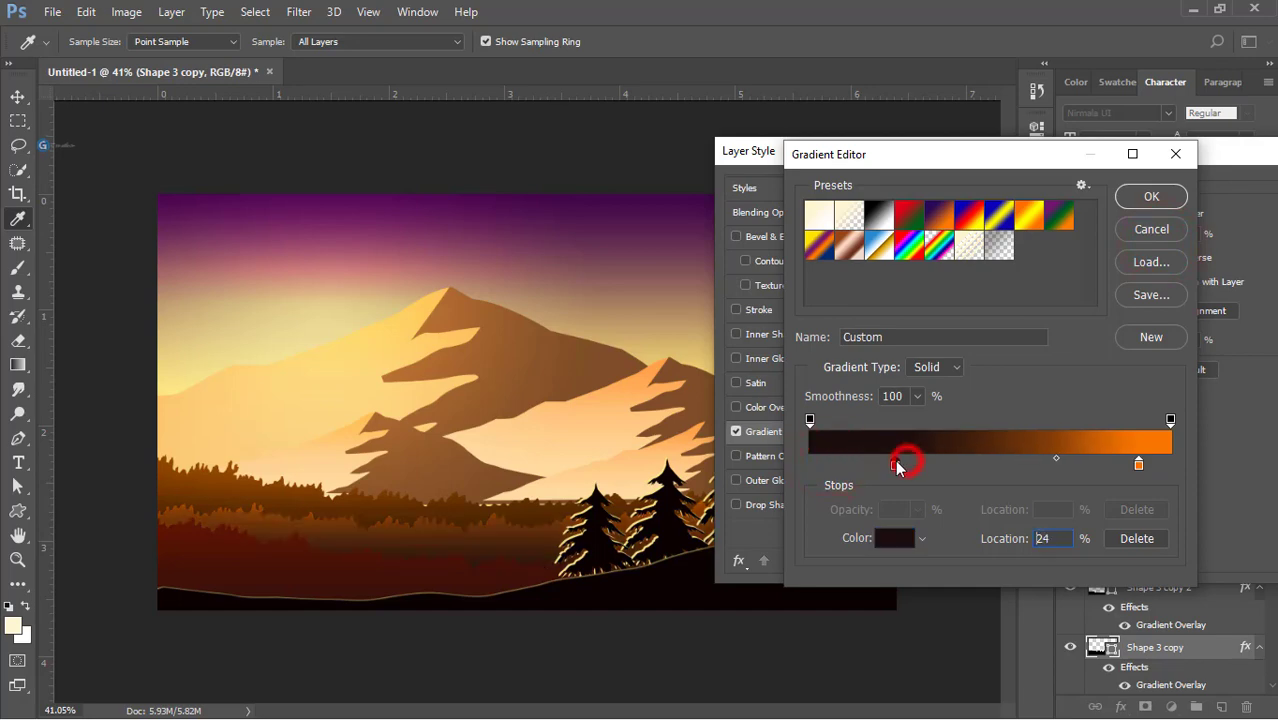
double_click(896, 465)
left_click(993, 434)
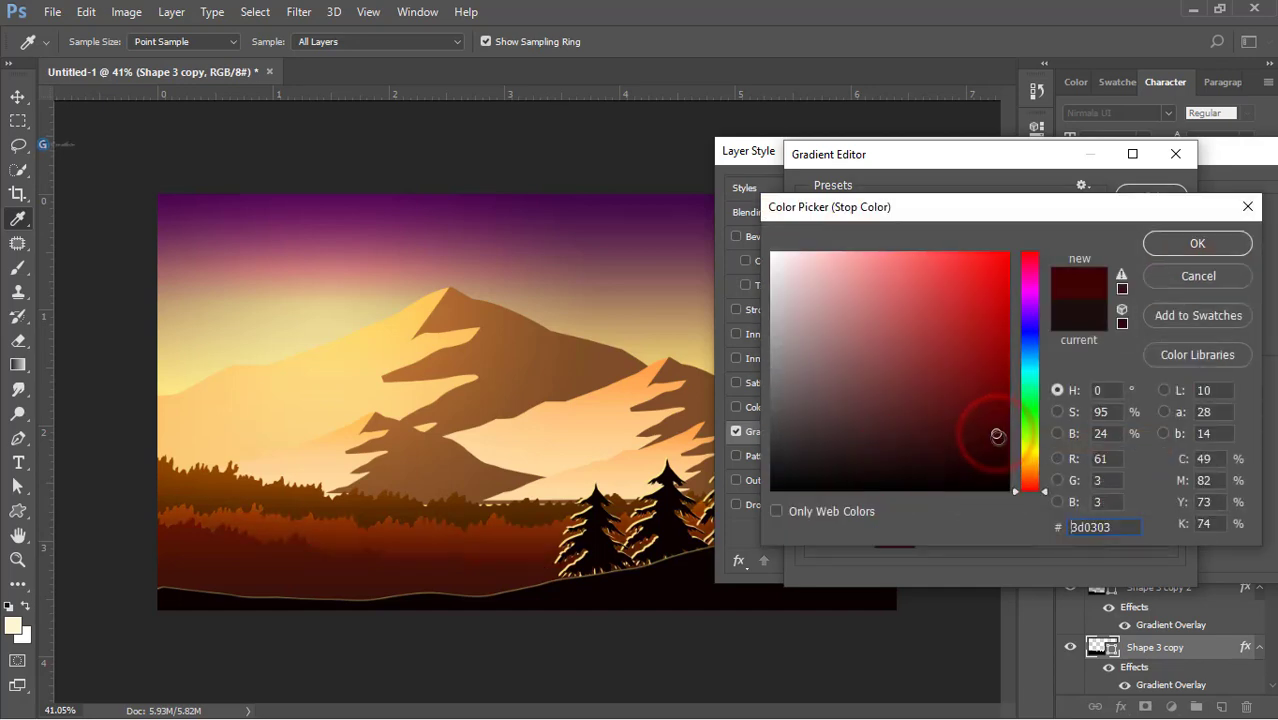
left_click_drag(997, 435, 1005, 429)
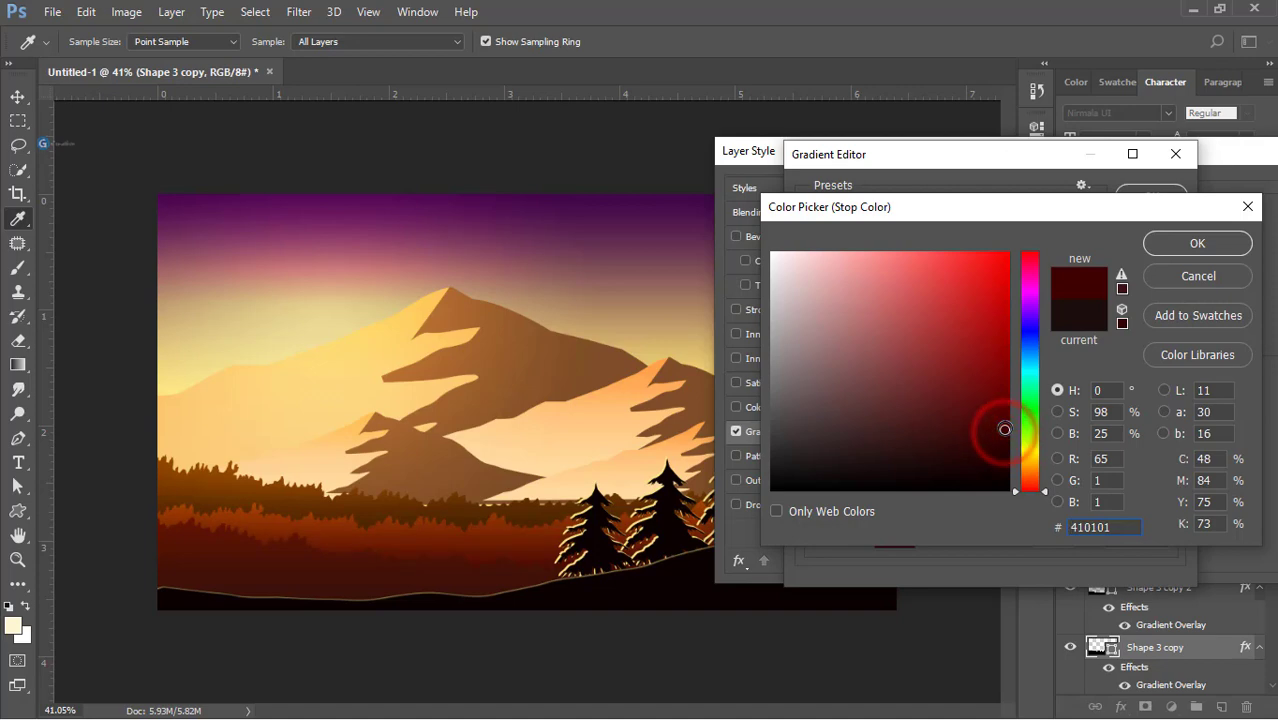
left_click(1196, 243)
left_click(1152, 195)
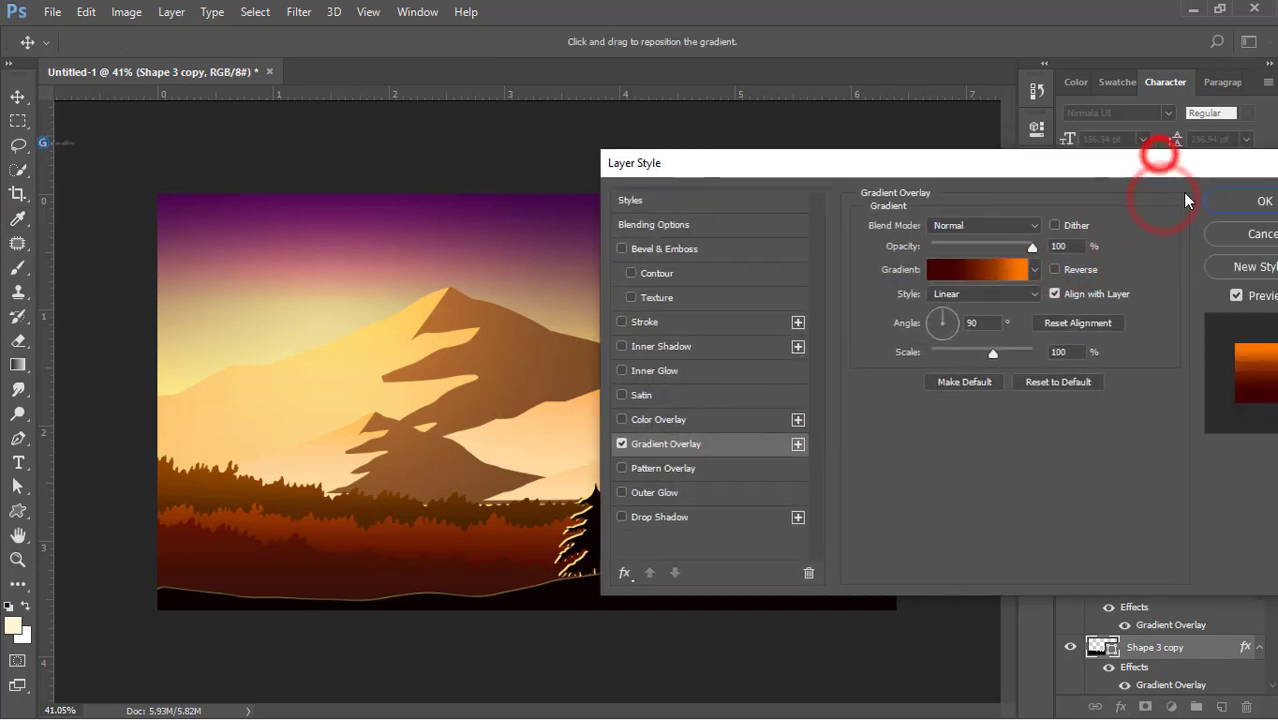
Set the middle treeline's gradient scale to 44%, move its dark stop to 17%, and apply the style
left_click_drag(993, 356, 949, 354)
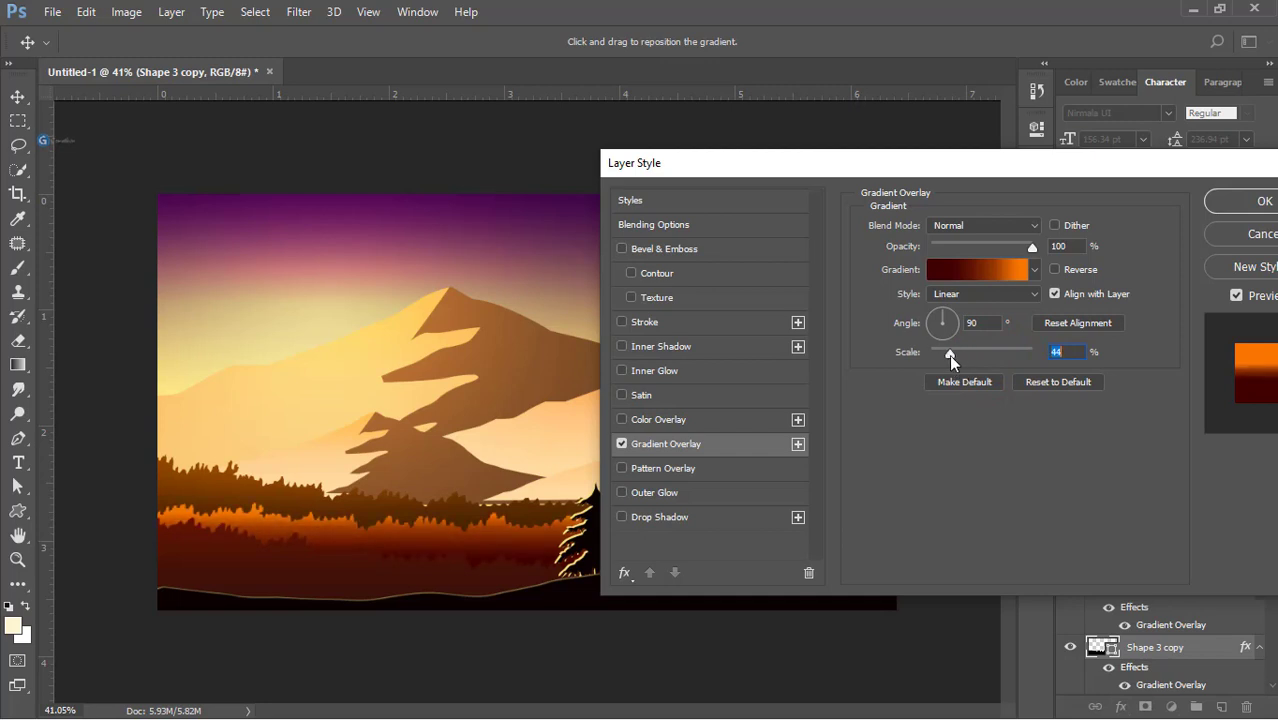
left_click(1012, 272)
mouse_move(896, 464)
left_mouse_down()
mouse_move(872, 465)
mouse_move(936, 428)
mouse_move(910, 428)
mouse_move(894, 443)
mouse_move(906, 459)
mouse_move(956, 435)
left_mouse_up()
double_click(872, 465)
left_click(1192, 243)
left_click(1157, 202)
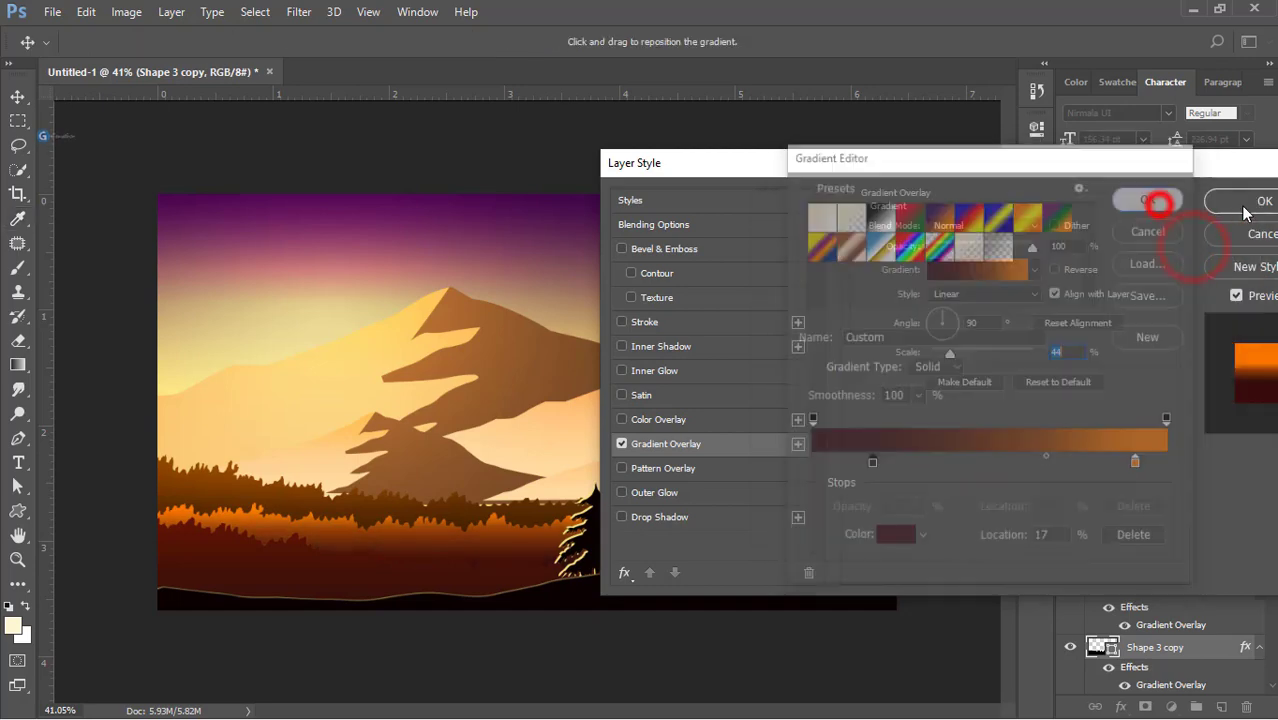
left_click(1245, 210)
Recolor the light stop of the rearmost treeline's Gradient Overlay with an orange sampled from the middle treeline
left_click_drag(470, 563, 501, 573)
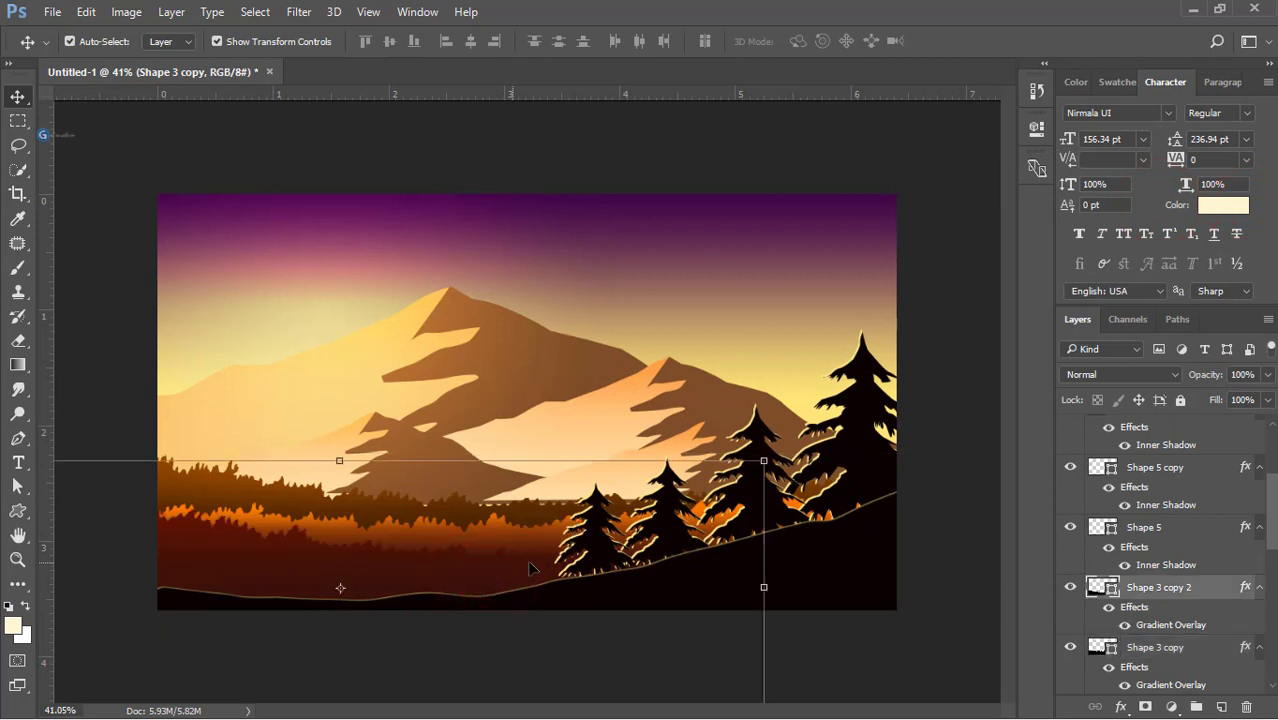
left_click(430, 535)
left_click(458, 505)
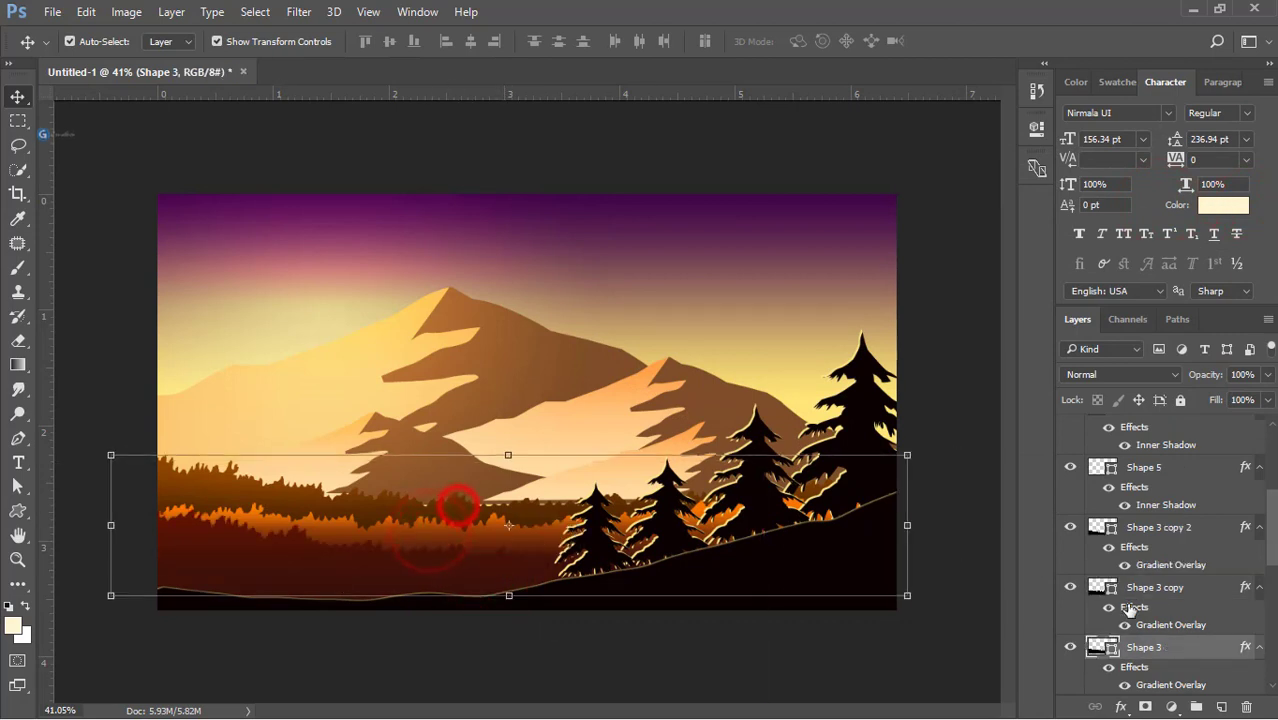
double_click(1245, 648)
left_click_drag(548, 100, 929, 100)
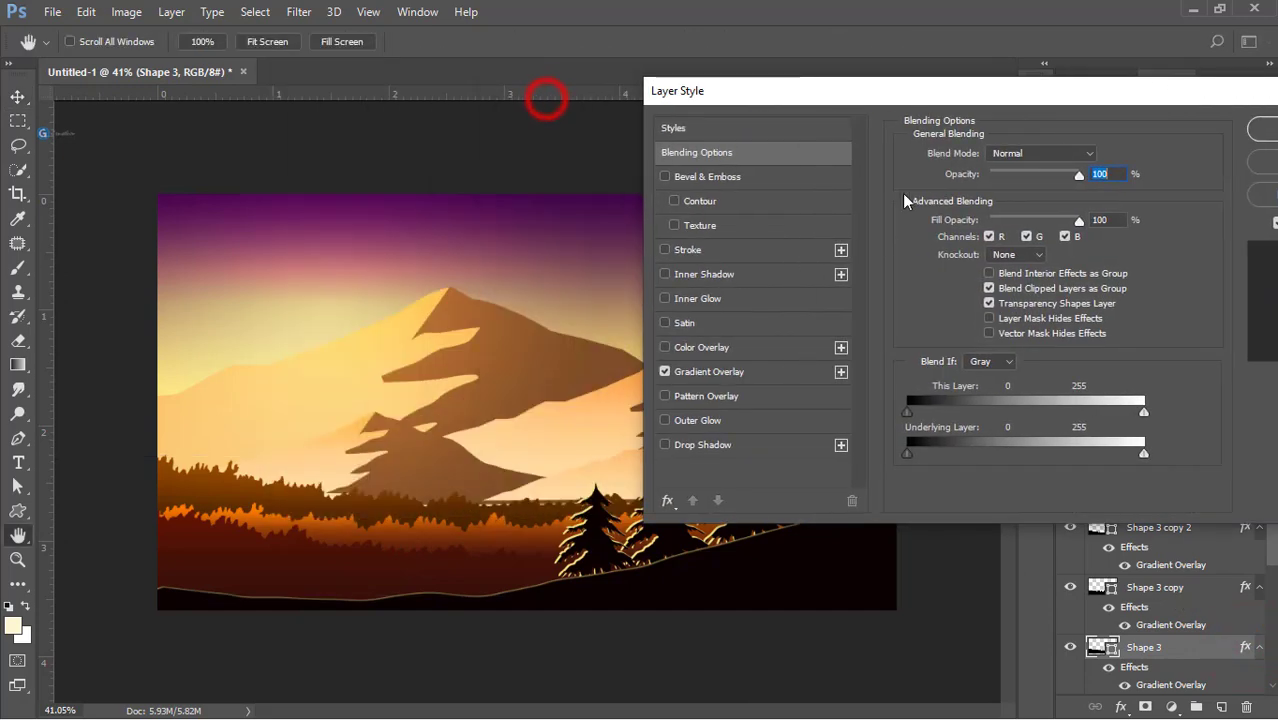
left_click(712, 371)
left_click(985, 193)
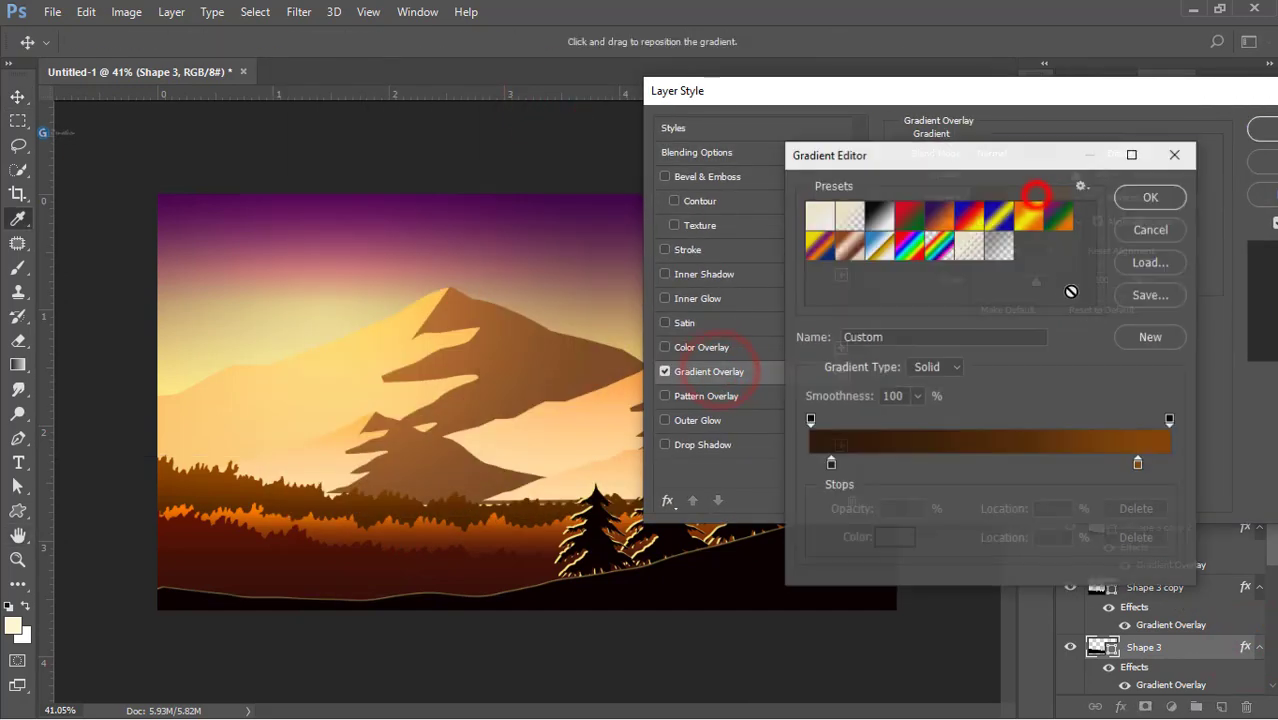
left_click(1138, 465)
left_click(493, 522)
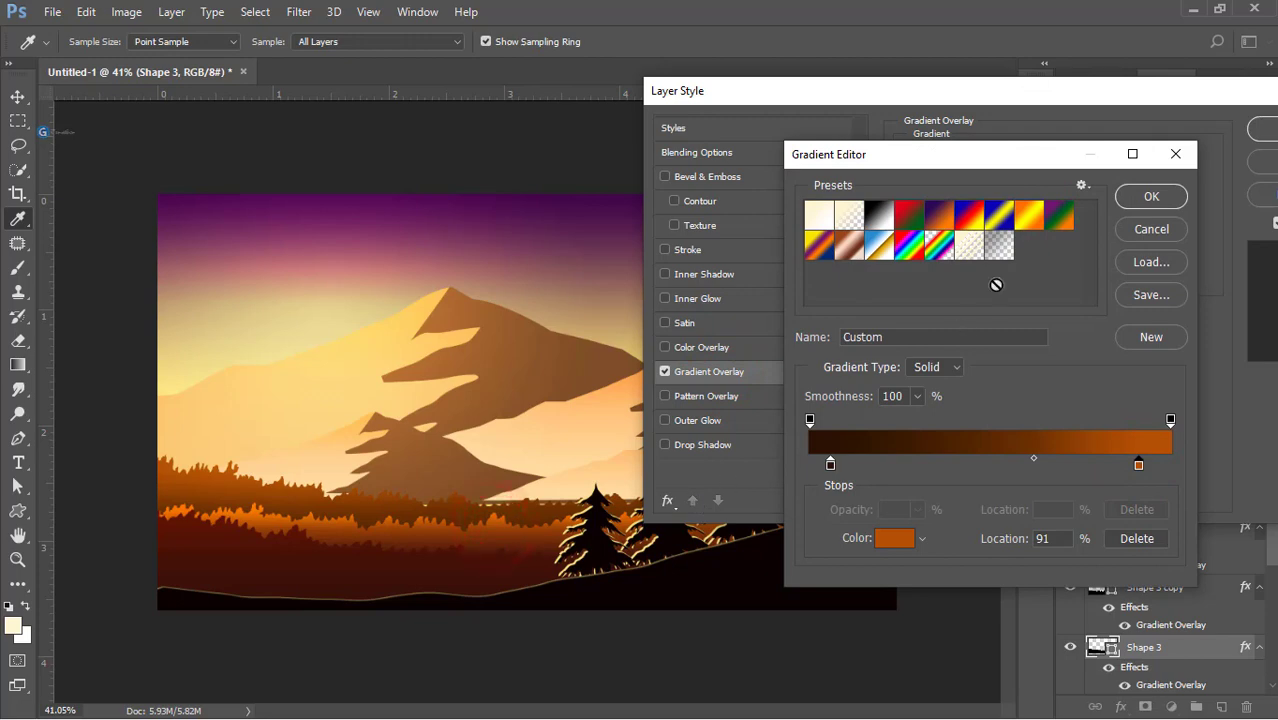
Recolor the dark stop of the rearmost treeline's gradient to brown #5d280d and accept the gradient
double_click(831, 466)
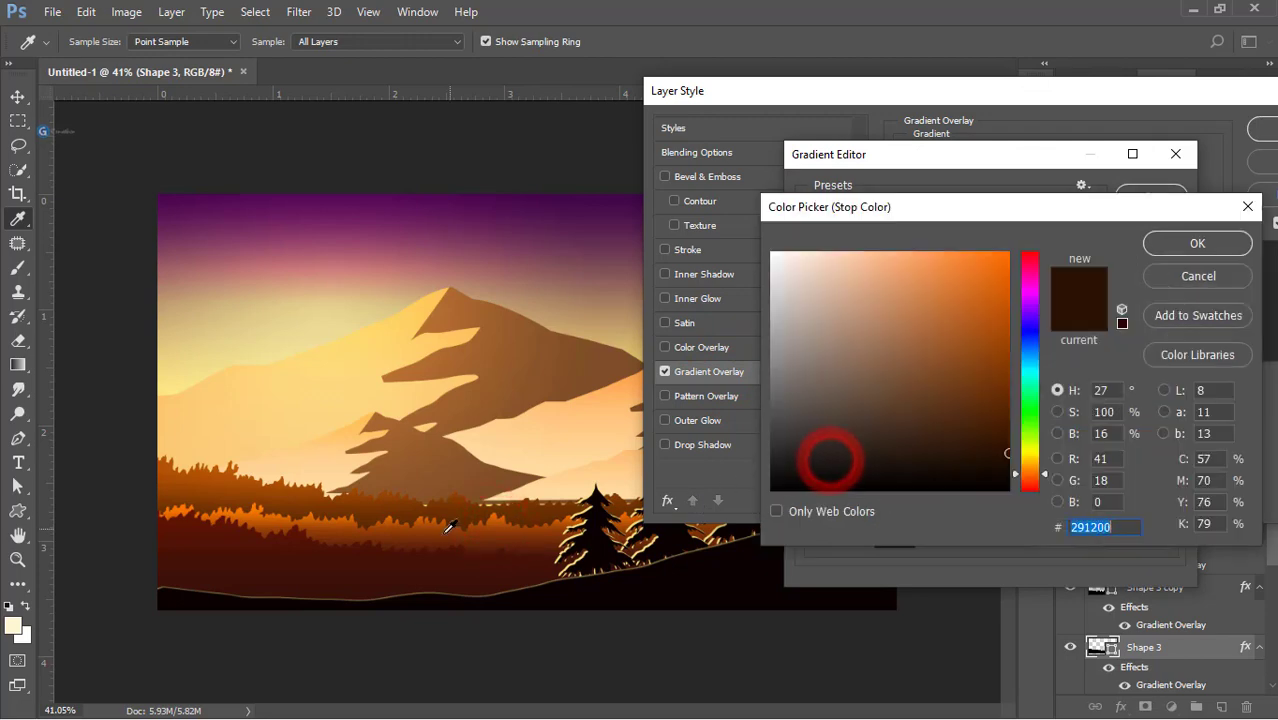
left_click_drag(827, 456, 437, 540)
left_click(975, 403)
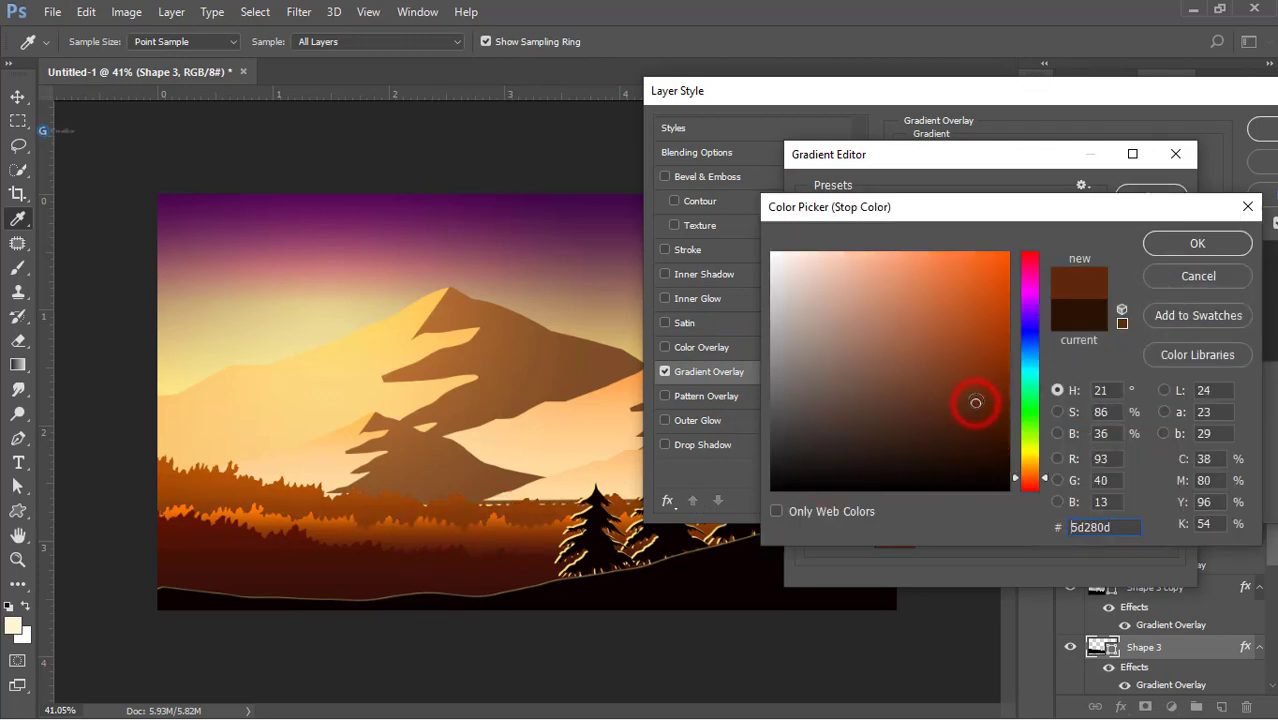
left_click(1206, 245)
left_click(1133, 197)
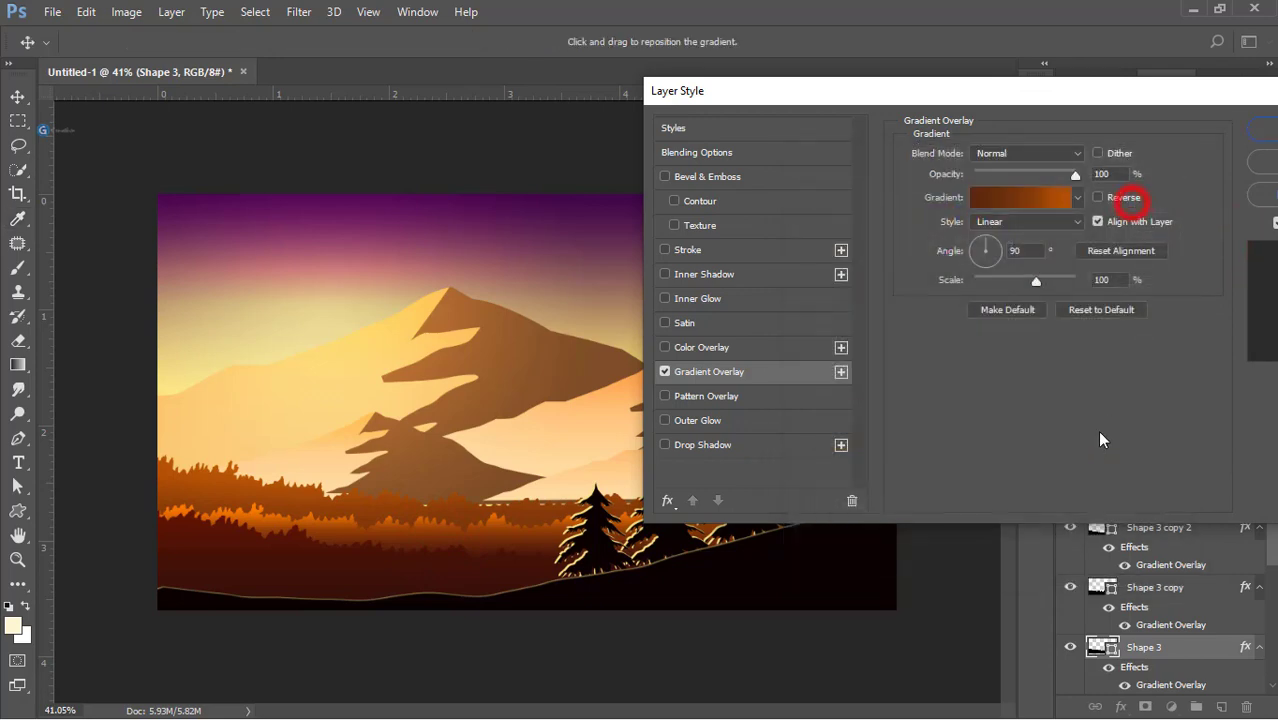
Set the rearmost treeline's gradient scale to 33% and apply the layer style
left_click_drag(1010, 284, 983, 287)
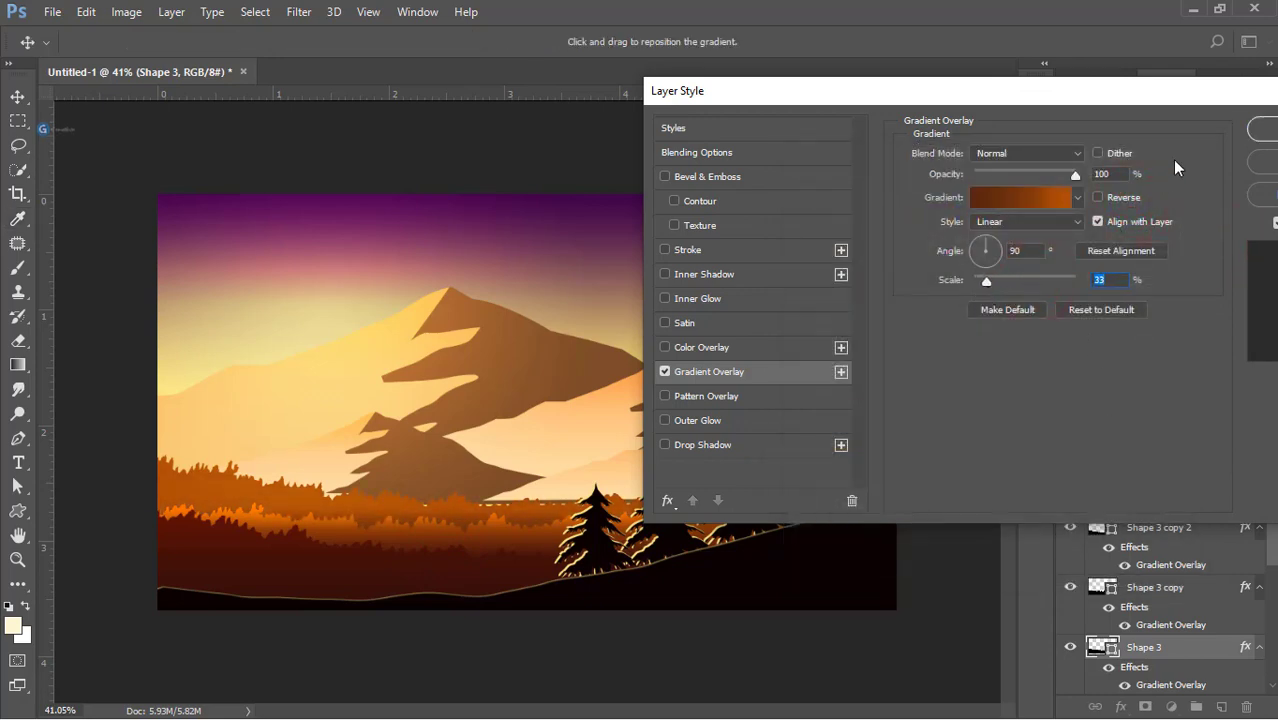
left_click(1261, 130)
left_click(849, 324)
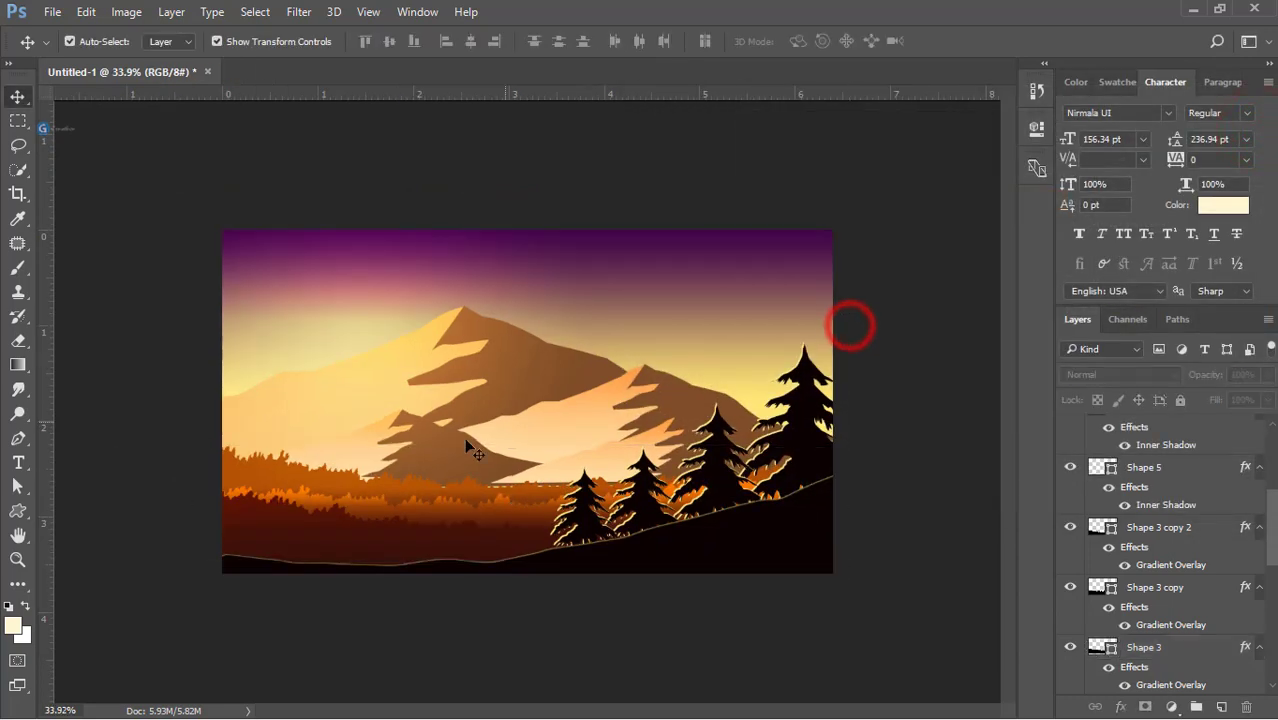
scroll(416, 480, "down", 2)
scroll(421, 522, "up", 2)
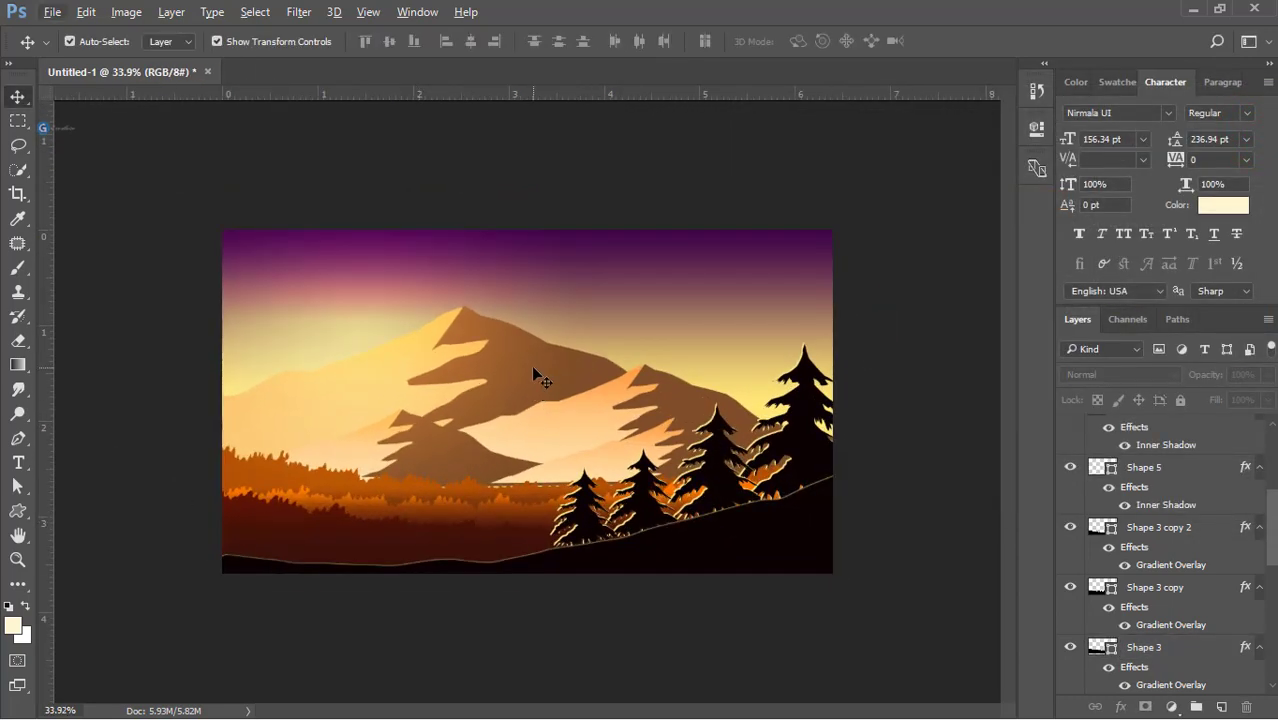
scroll(508, 370, "up", 2)
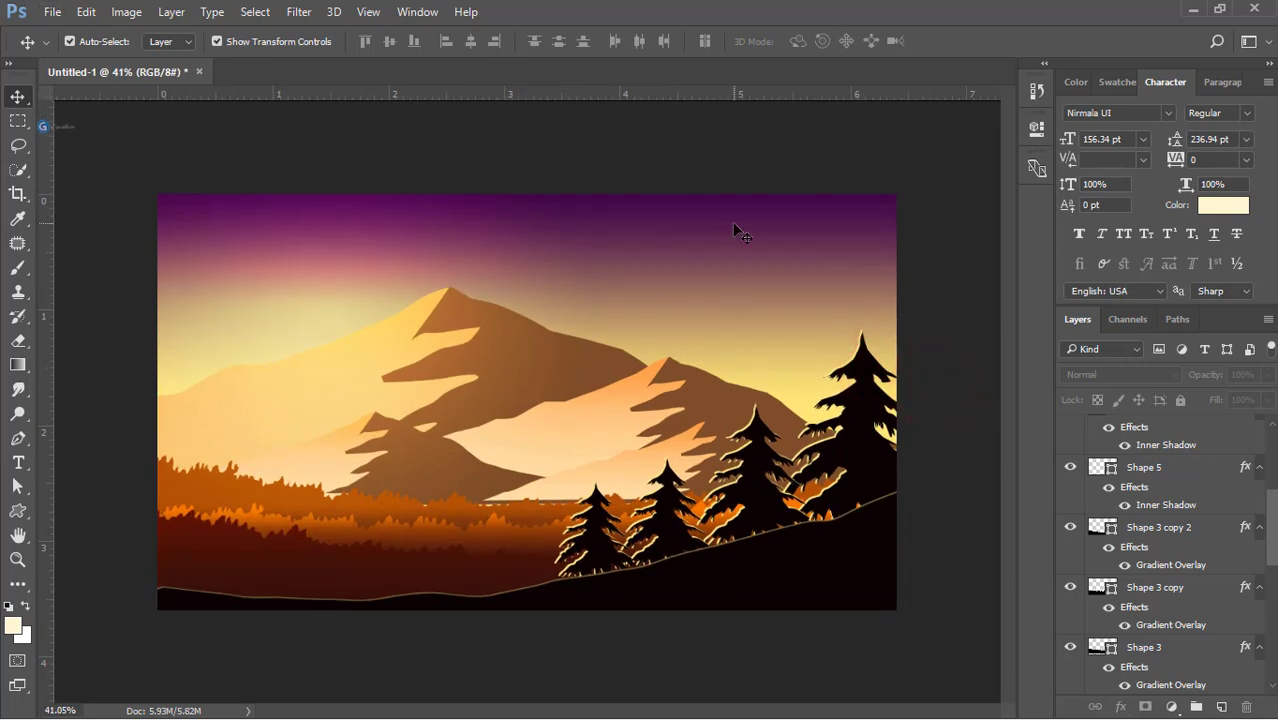
Draw a long jagged cream cloud shape with the Pen tool across the sky, directly above the background layer
left_click(617, 245)
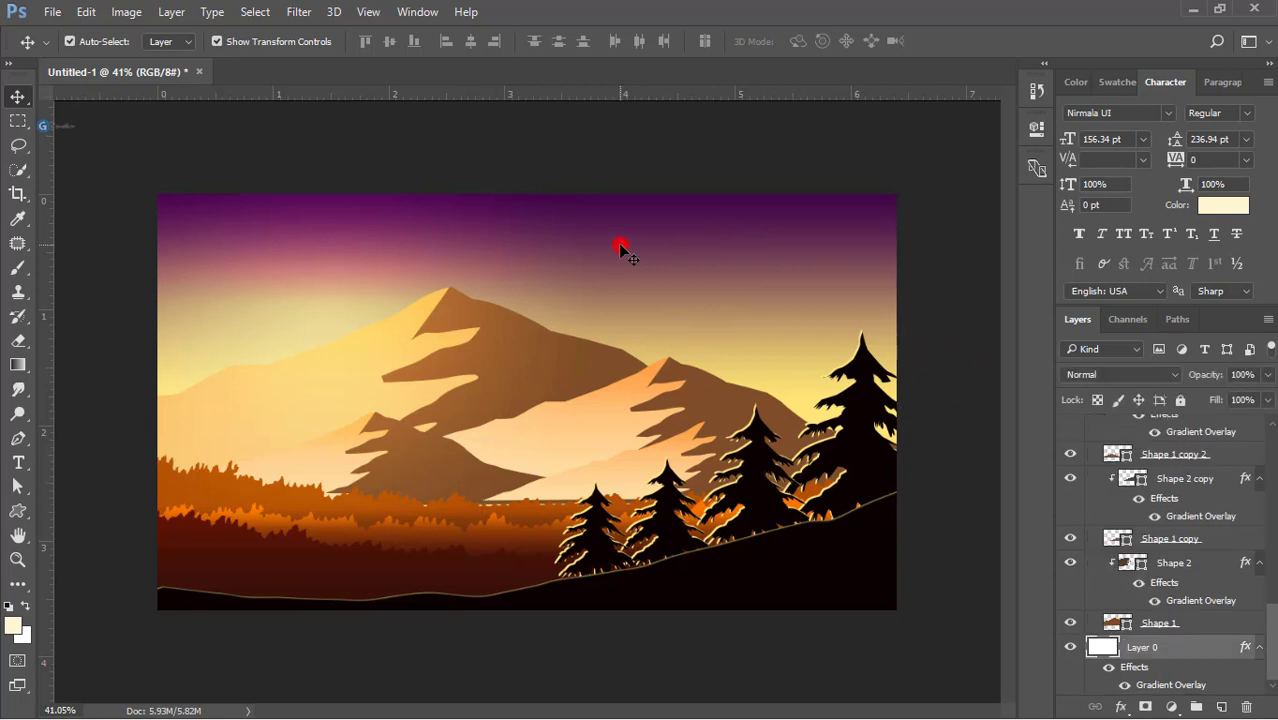
key("p")
left_click(670, 237)
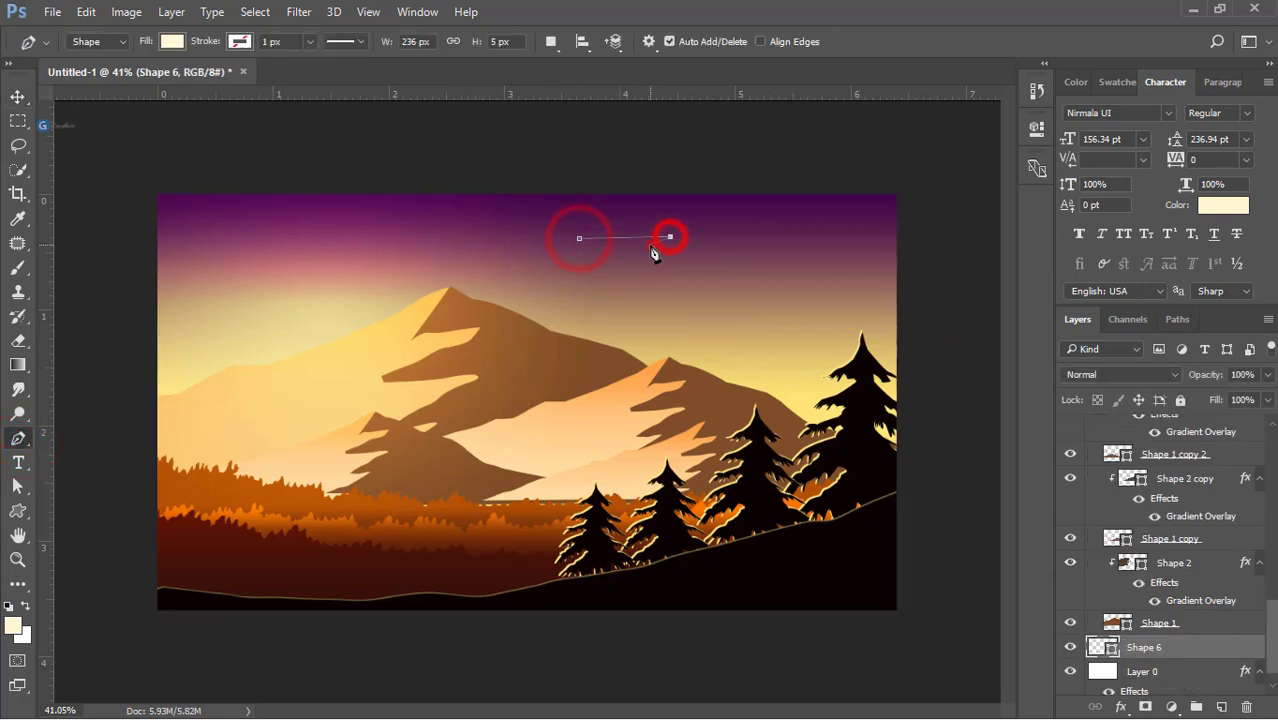
left_click(748, 256)
left_click(709, 264)
left_click(911, 265)
left_click(769, 280)
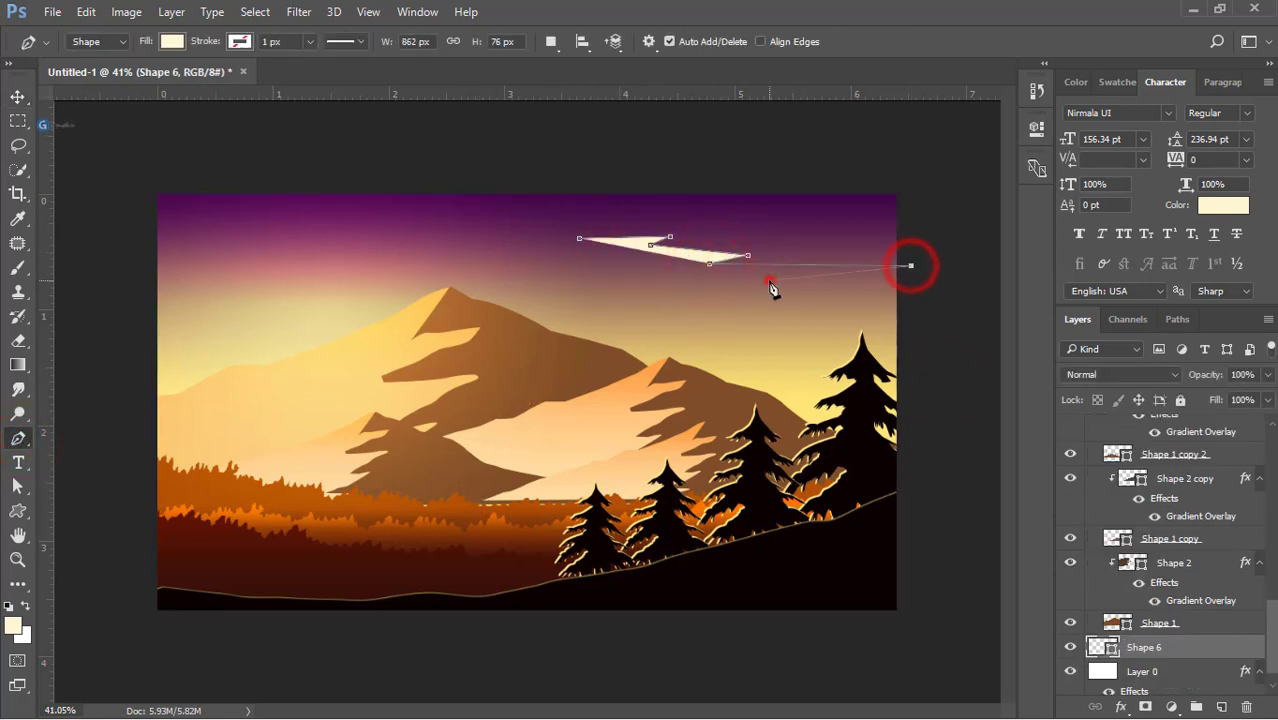
left_click(625, 277)
left_click(671, 268)
left_click(495, 267)
left_click(601, 255)
left_click(412, 252)
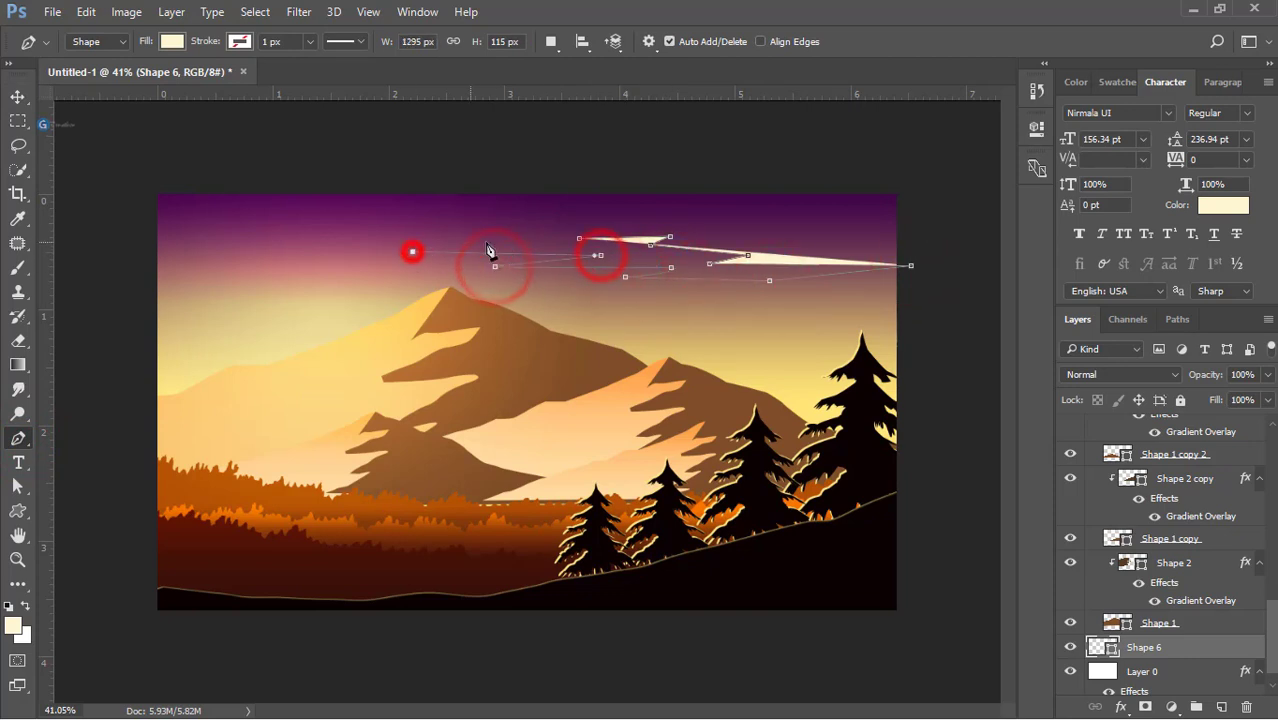
left_click(524, 240)
left_click(346, 239)
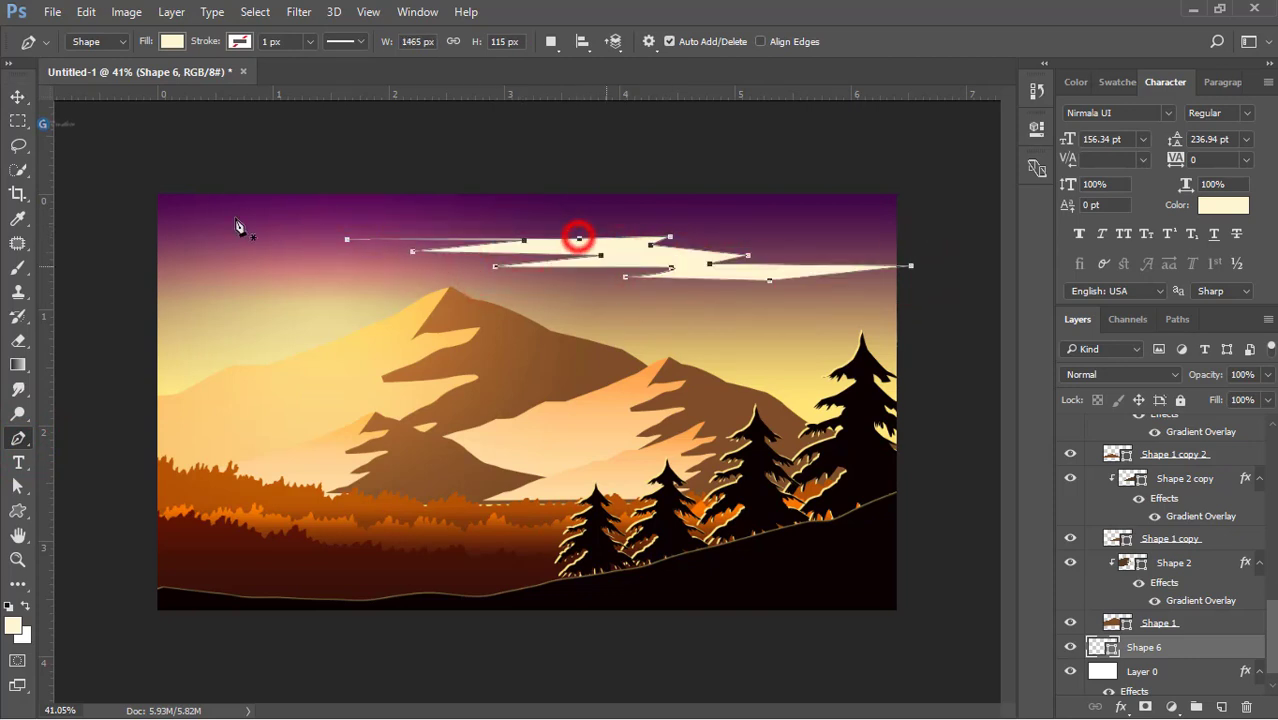
left_click(579, 237)
Scale the cloud shape down to less than half its drawn size
left_click(18, 96)
left_click(650, 245)
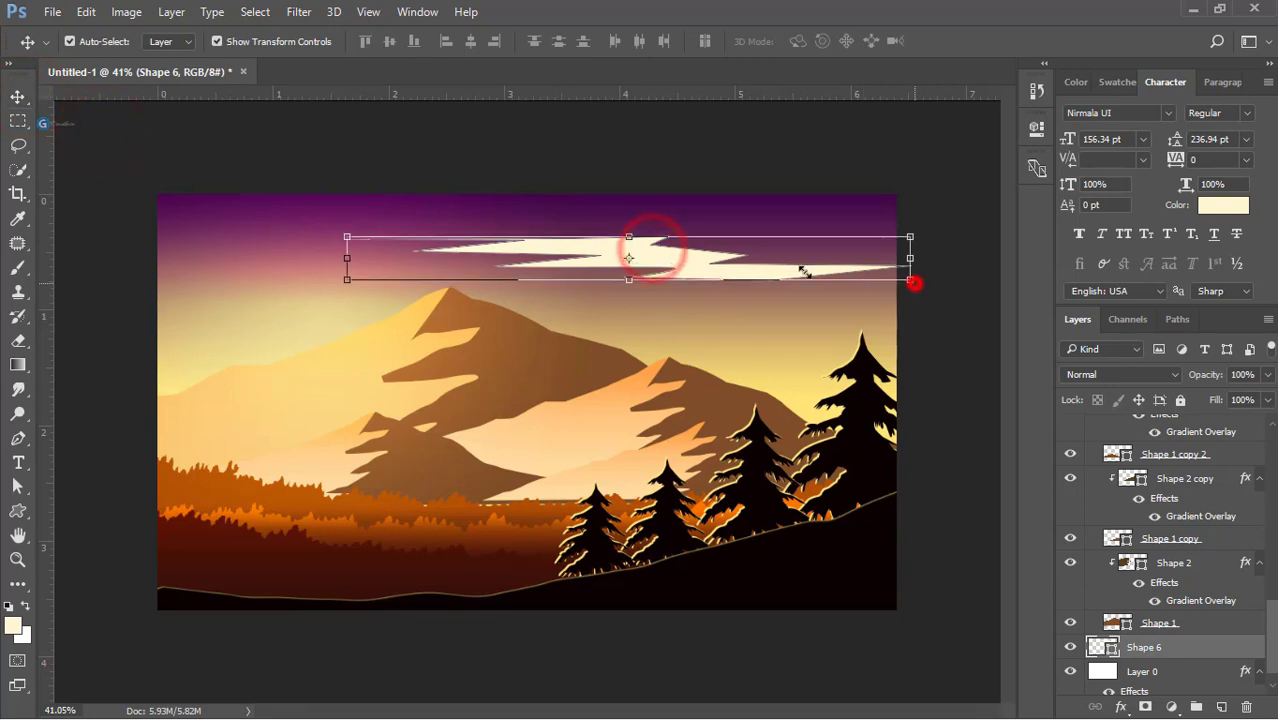
left_click_drag(910, 280, 613, 256)
double_click(528, 246)
left_click_drag(498, 243, 783, 242)
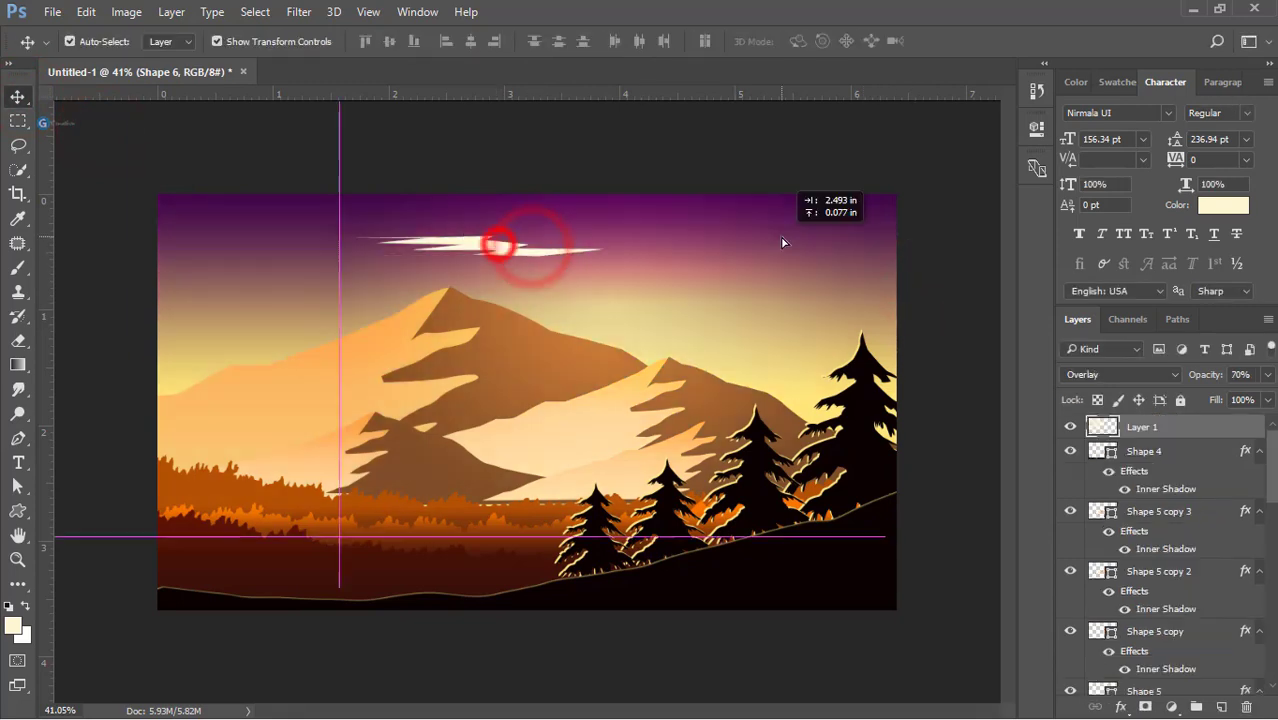
key("ctrl+z")
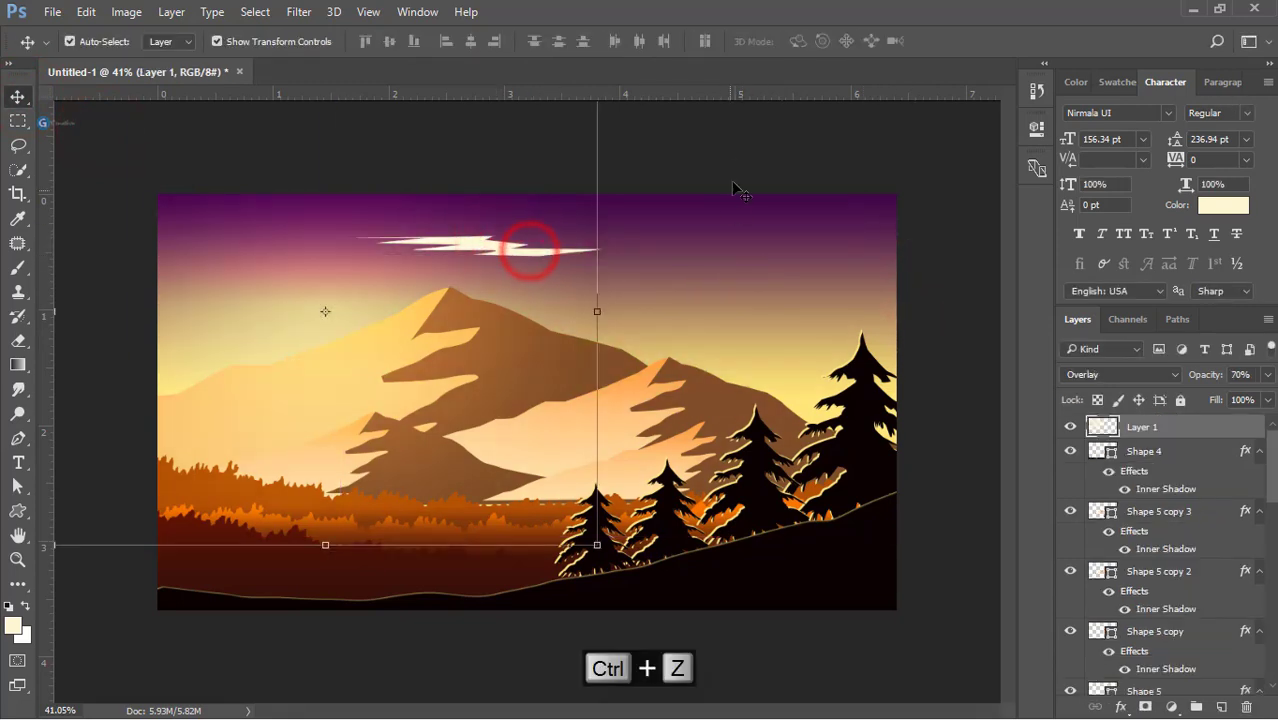
left_click(739, 163)
Move the cloud into the upper-right sky and squash it into a thin horizontal streak
left_click_drag(556, 251, 788, 242)
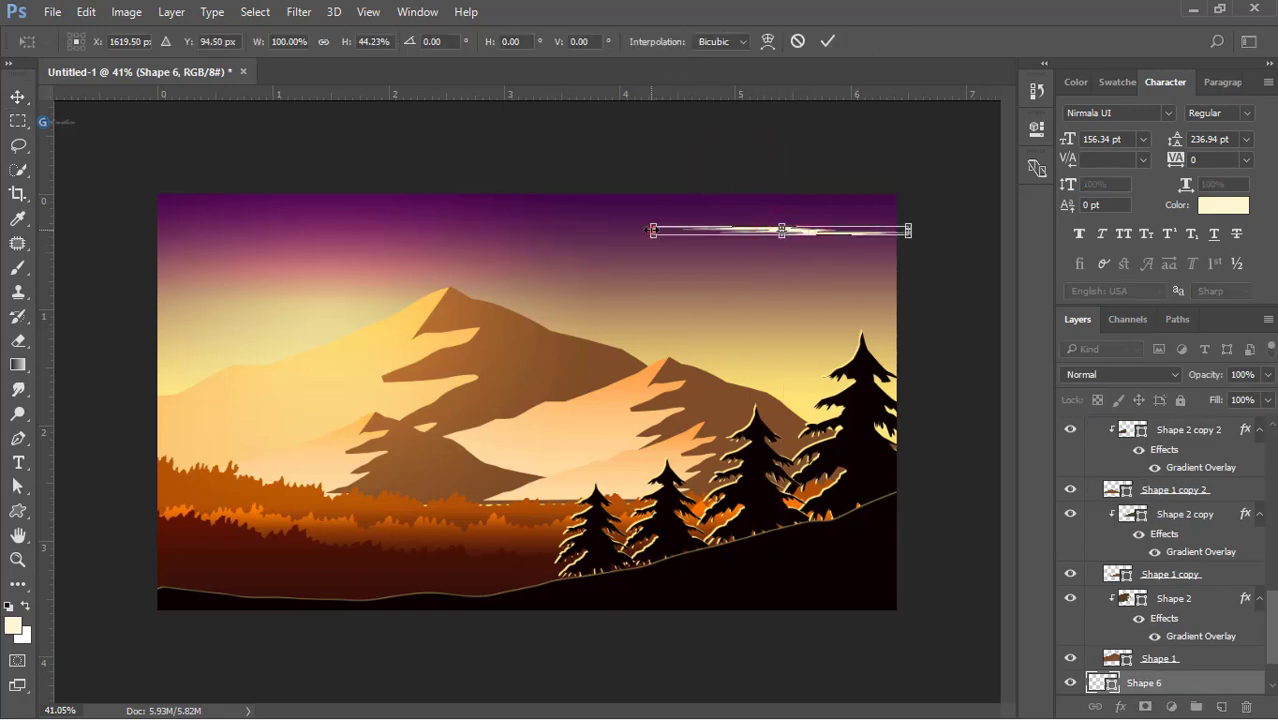
left_click_drag(652, 230, 482, 231)
left_click_drag(909, 239, 825, 235)
key("Return")
left_click(913, 215)
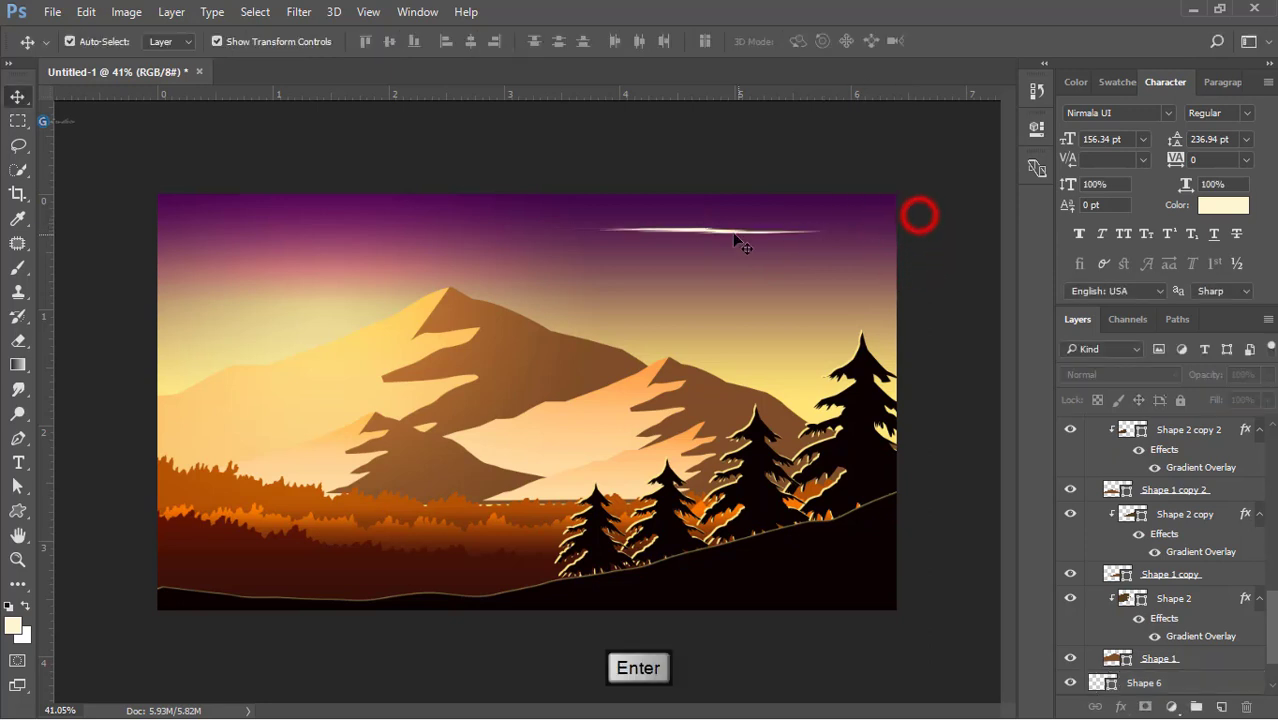
Duplicate the cloud streak just below itself and scale the copy to about 59% width and 57% height
left_click_drag(719, 229, 756, 248)
left_click(964, 275)
left_click_drag(602, 251, 713, 244)
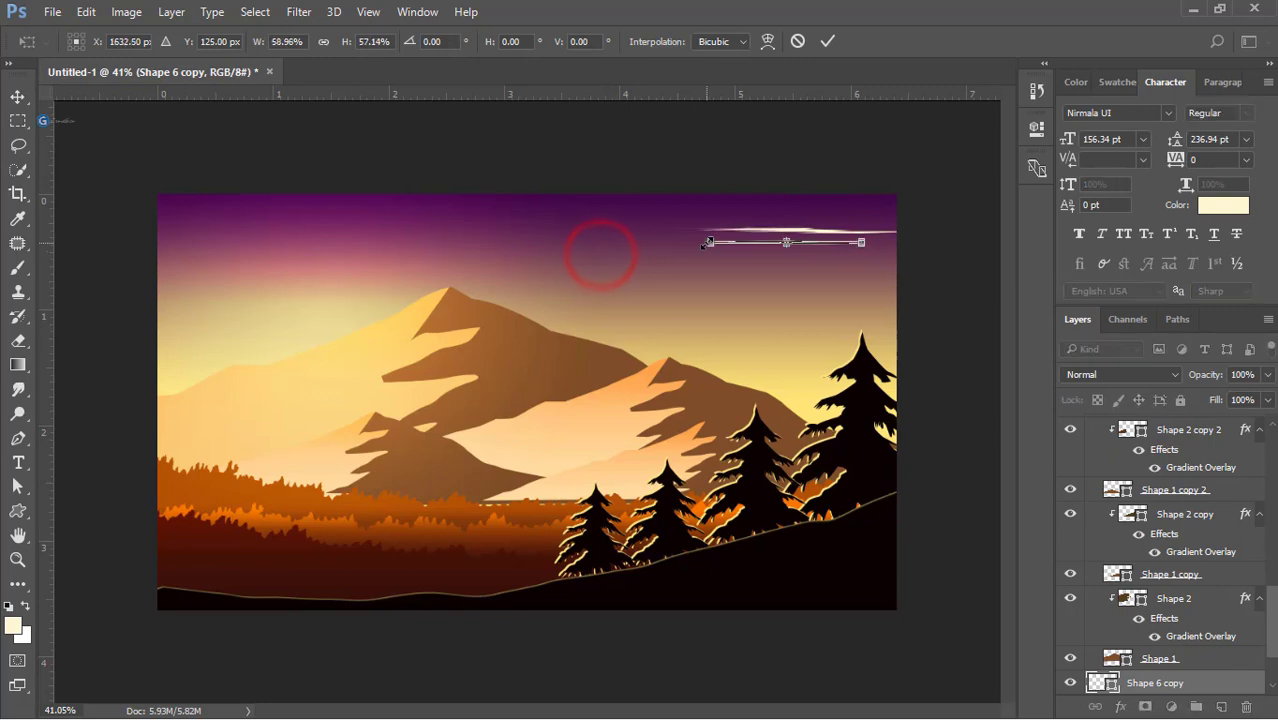
key("Return")
left_click(944, 287)
left_click_drag(818, 232, 760, 230)
key("ctrl+z")
left_click(962, 268)
Duplicate a cloud streak again and place the copy between the other two, running off the canvas's right edge
scroll(793, 220, "up", 5)
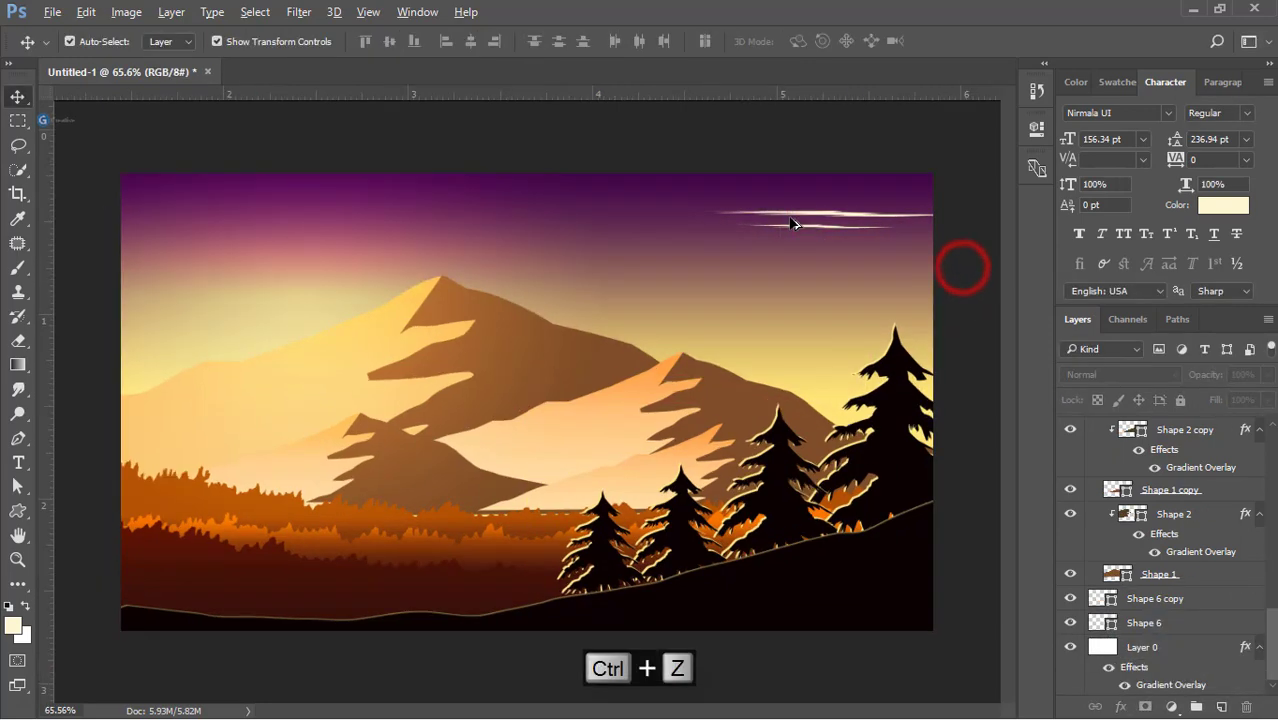
left_click_drag(901, 237, 749, 309)
left_click_drag(781, 250, 930, 252)
scroll(921, 321, "down", 3)
left_click(921, 322)
scroll(876, 328, "down", 2)
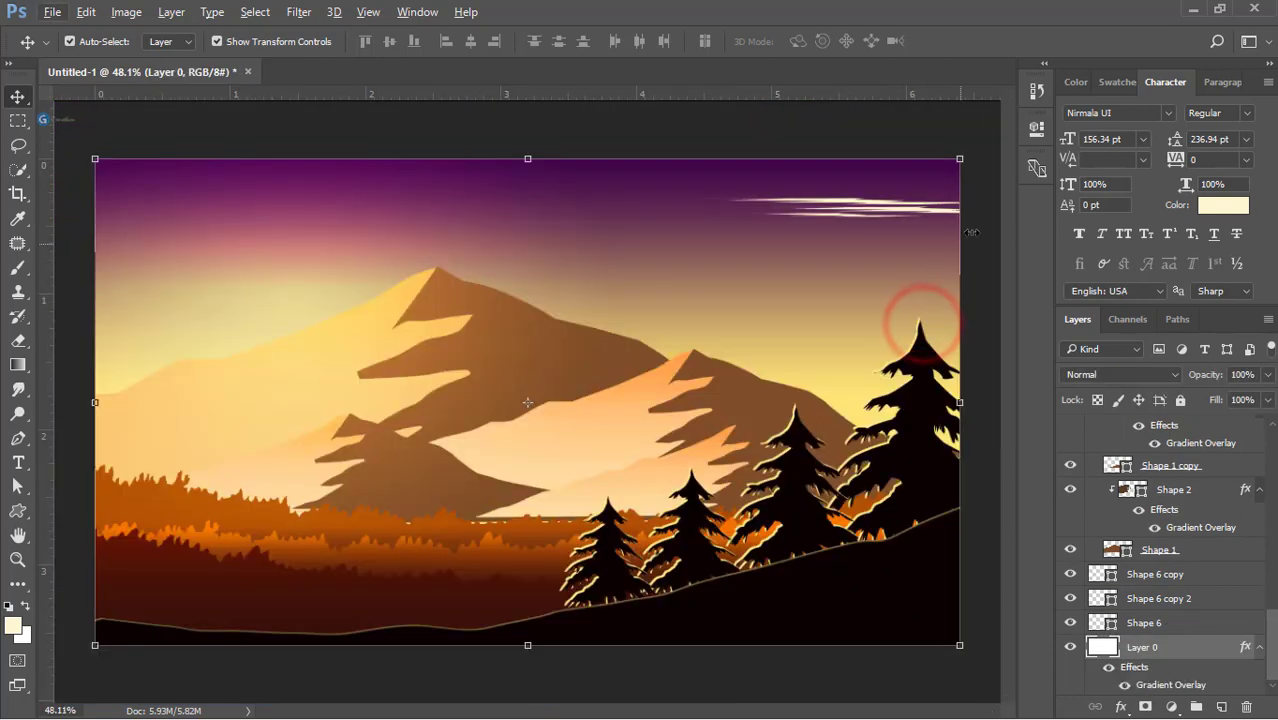
left_click(989, 210)
Spread the three cloud streaks apart vertically, moving the one at the canvas's right edge below the other two
scroll(904, 245, "up", 5)
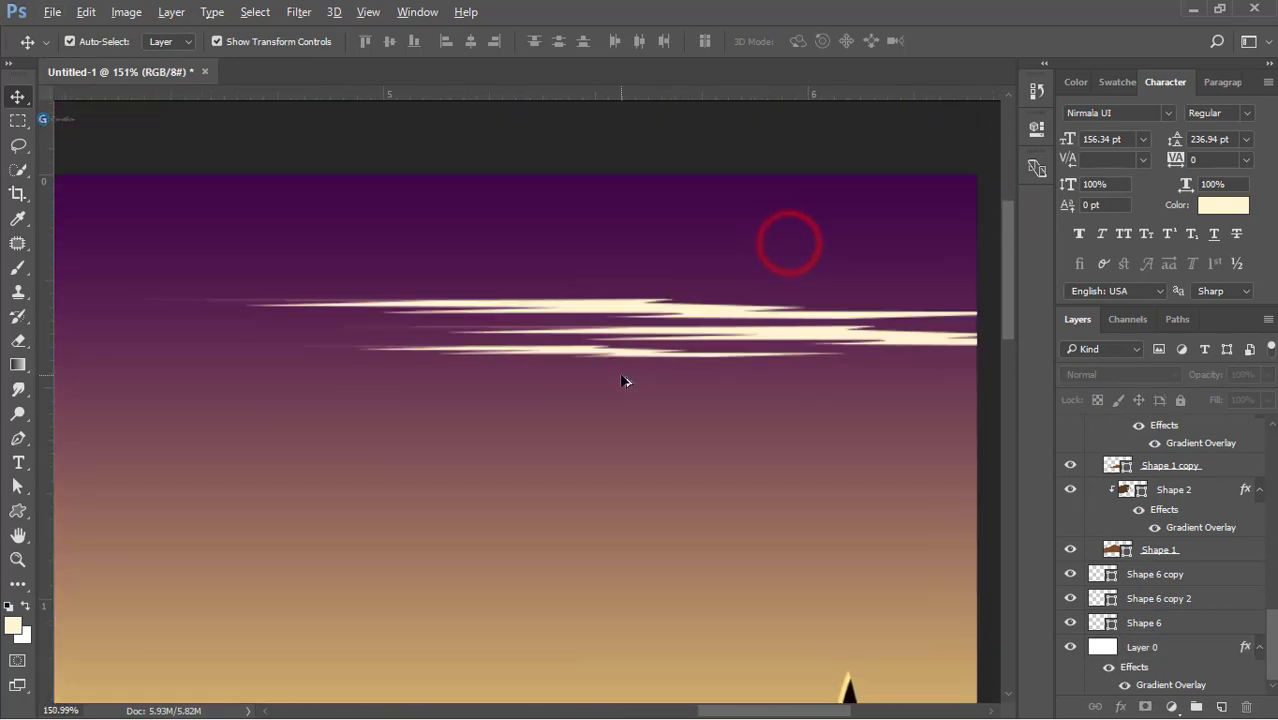
left_click(618, 362)
left_click_drag(614, 366, 606, 371)
left_click_drag(893, 337, 860, 433)
left_click(630, 362)
left_click_drag(630, 362, 596, 351)
left_click(628, 302)
mouse_move(628, 302)
left_mouse_down()
mouse_move(622, 286)
mouse_move(633, 287)
left_mouse_up()
left_click_drag(685, 400, 958, 420)
key("ctrl+z")
left_click(714, 132)
scroll(740, 449, "down", 3)
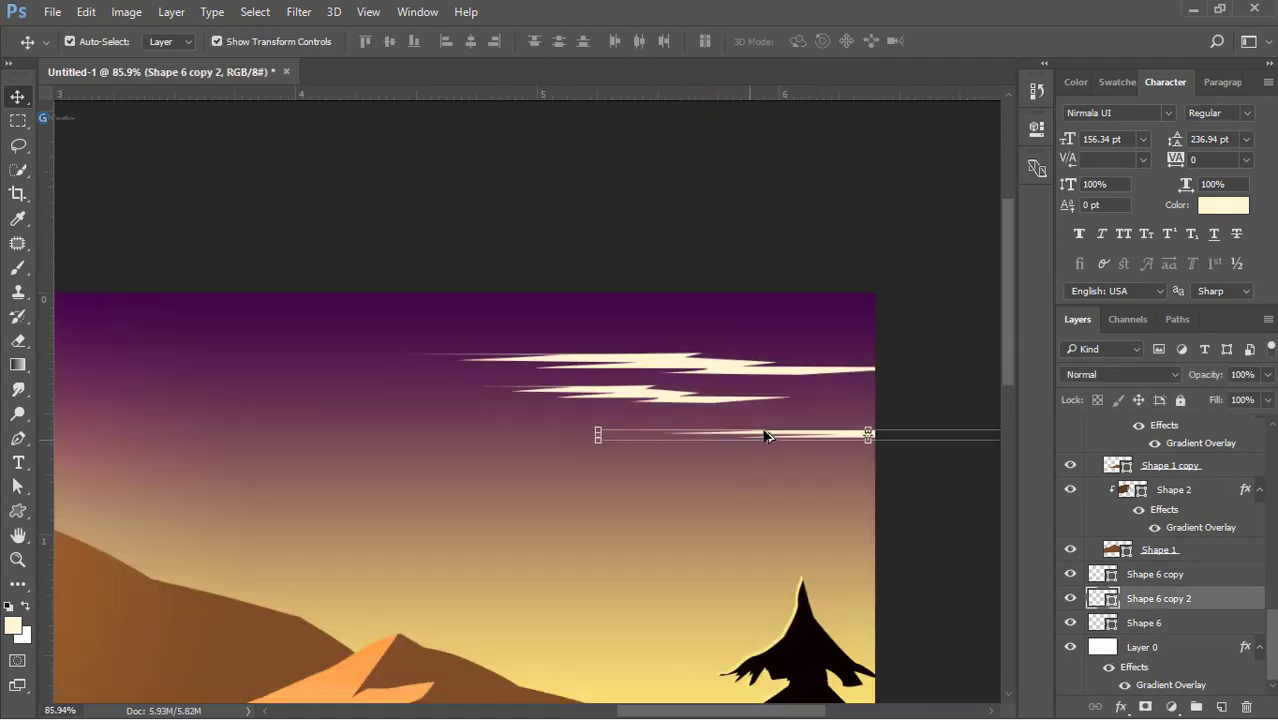
Select all three cloud streaks and group them
left_click(903, 311)
left_click_drag(648, 268, 676, 474)
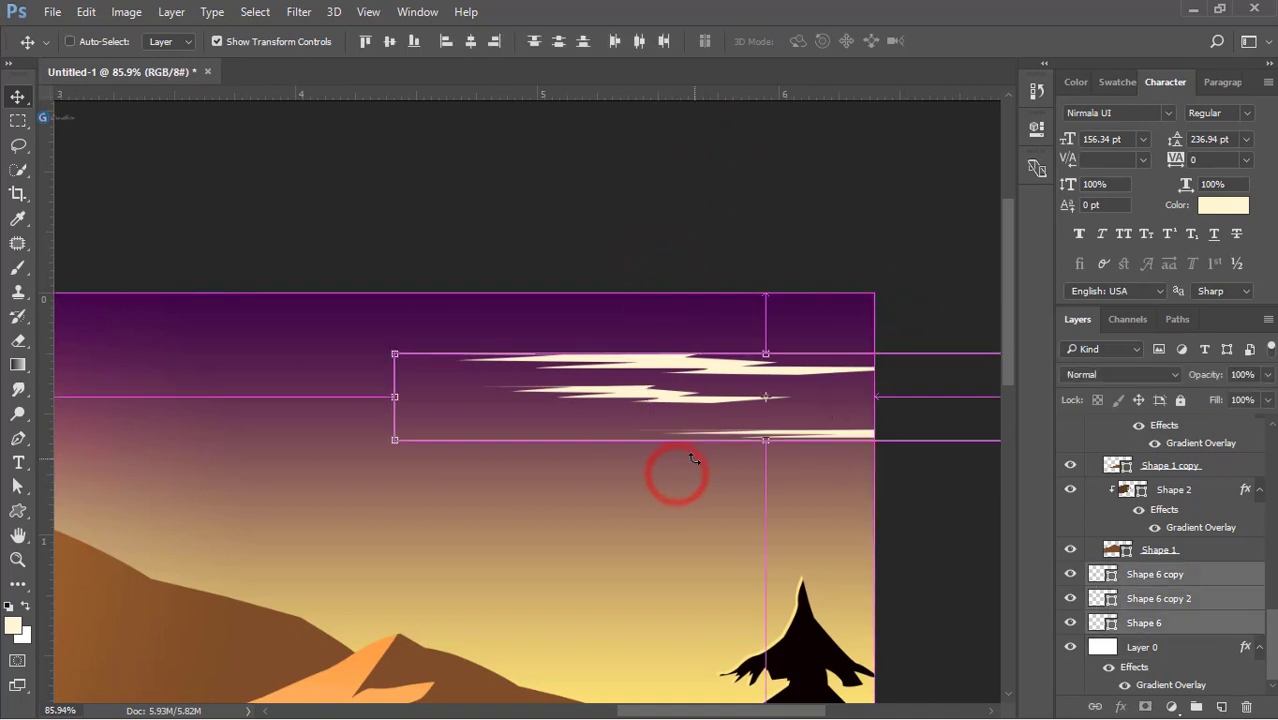
key("ctrl+g")
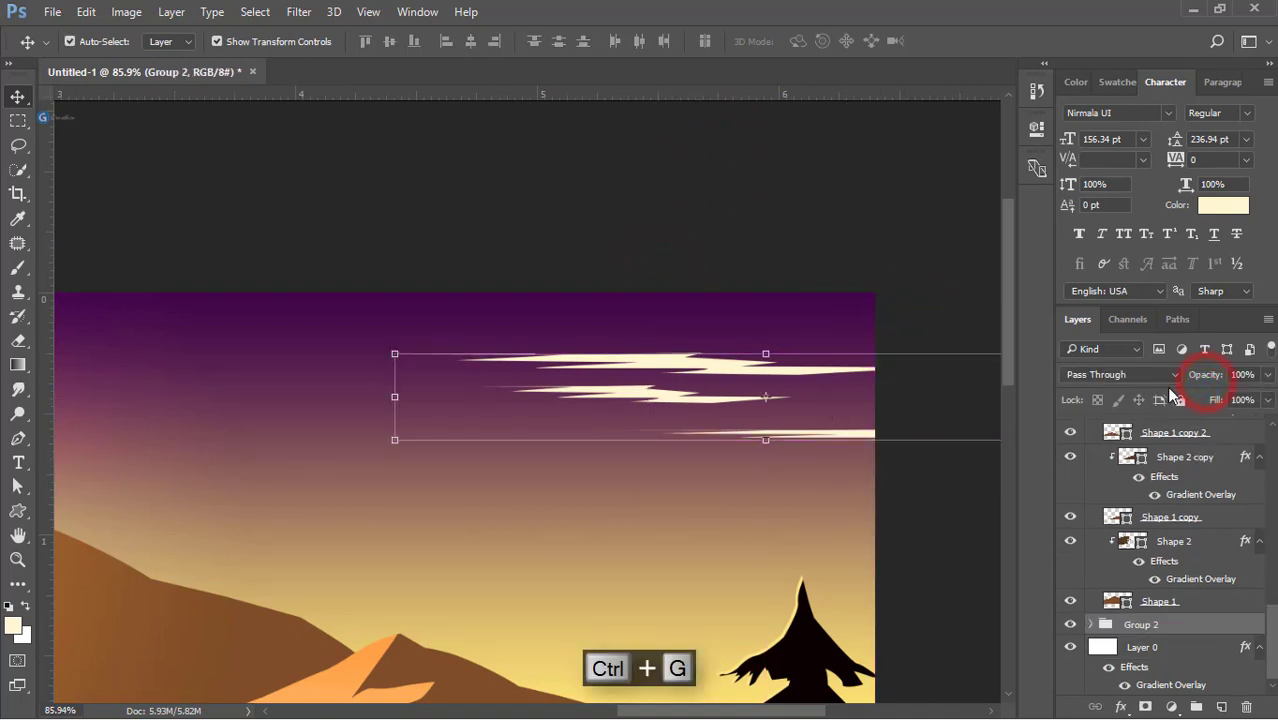
Lower the cloud group's opacity so the streaks look translucent against the sky
left_click_drag(1198, 372, 1148, 384)
left_click_drag(1108, 396, 1136, 398)
left_click(780, 248)
scroll(754, 332, "down", 14)
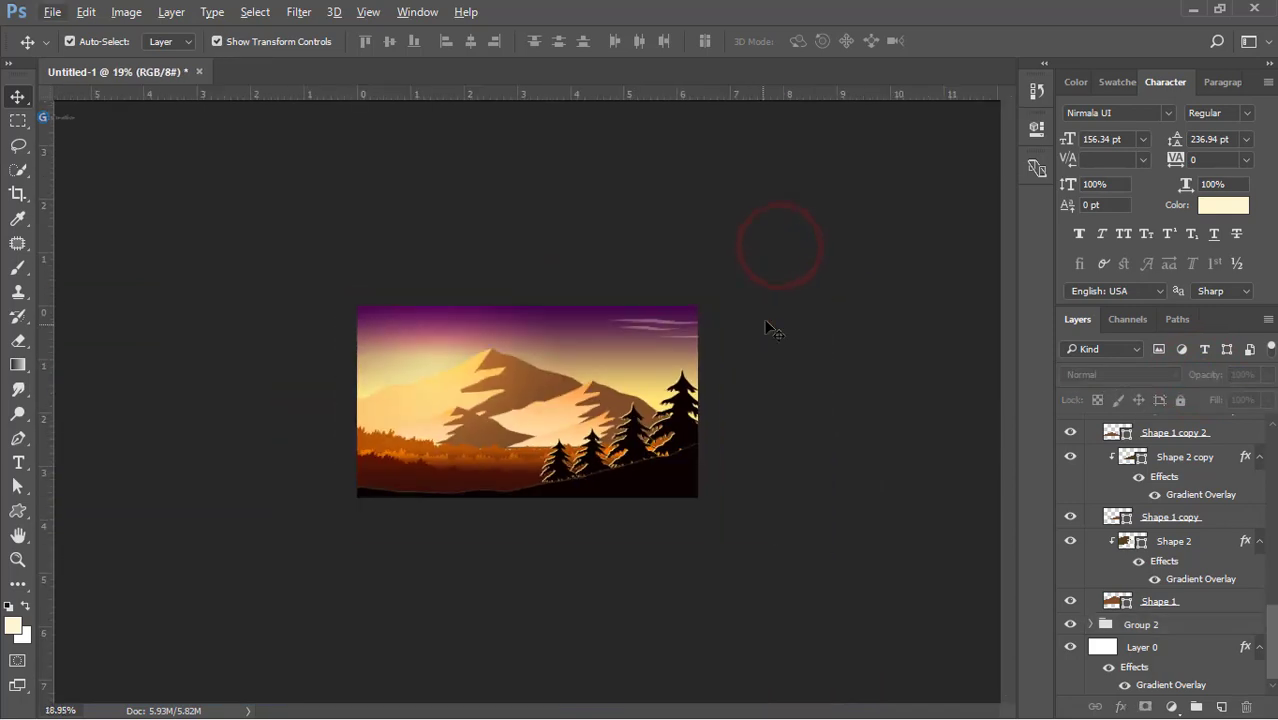
left_click(766, 321)
scroll(580, 298, "up", 4)
scroll(740, 310, "up", 1)
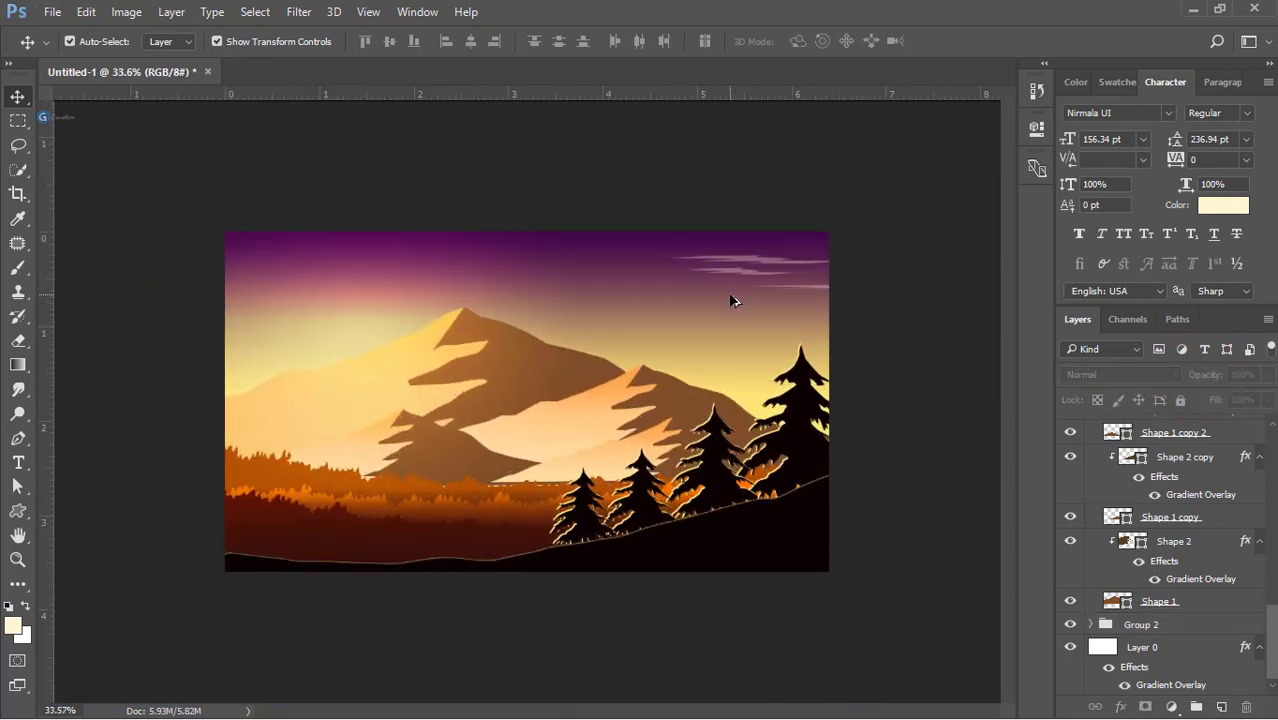
Place two duplicates of a cloud streak in the sky above the main mountain peak, at 38% opacity
left_click_drag(776, 272, 580, 240)
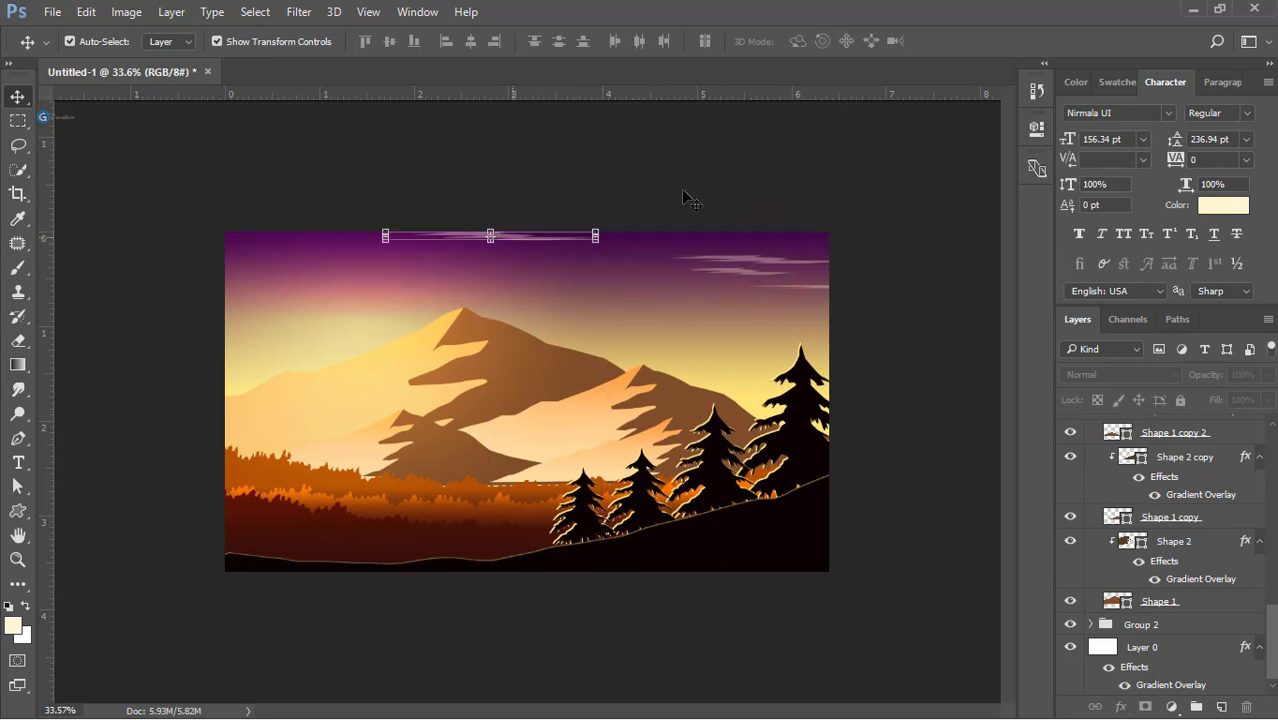
left_click(690, 190)
left_click_drag(498, 236, 532, 249)
key("ctrl+z")
left_click(1180, 400)
left_click(914, 301)
key("ctrl+j")
left_click(631, 180)
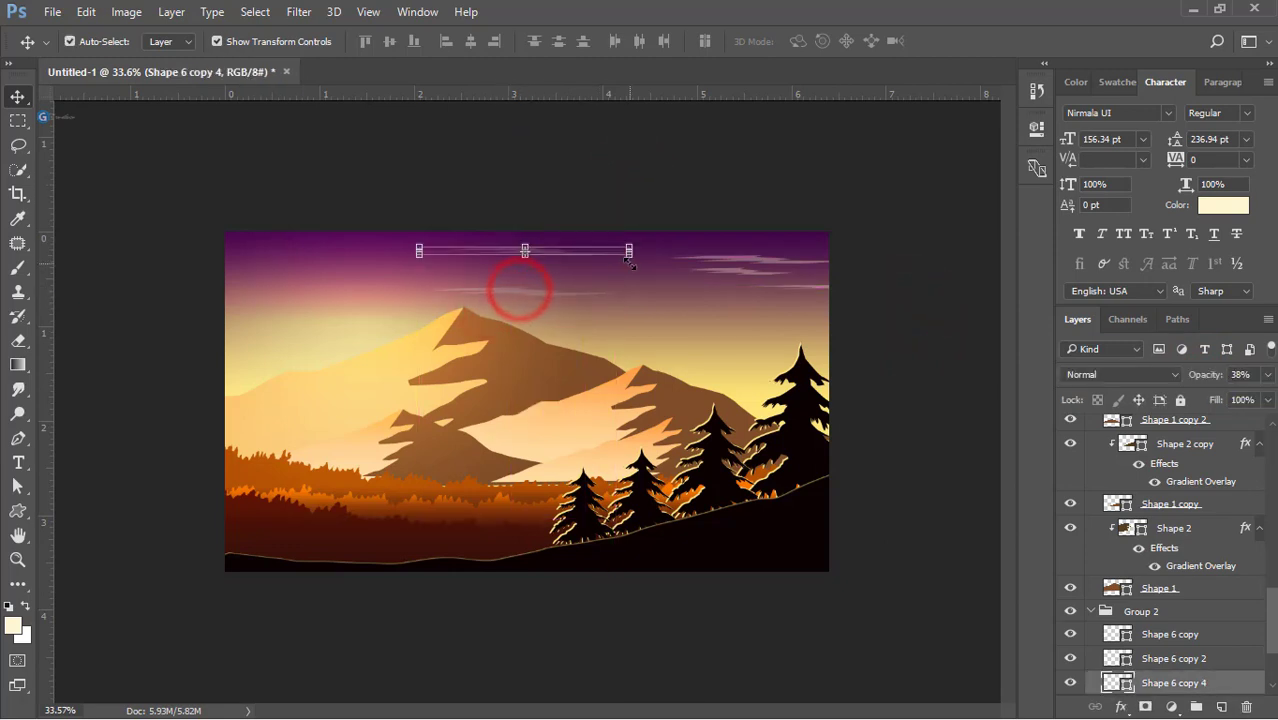
Shrink the topmost cloud duplicate above the main peak to about half its width
left_click_drag(630, 260, 531, 251)
key("Return")
left_click(560, 184)
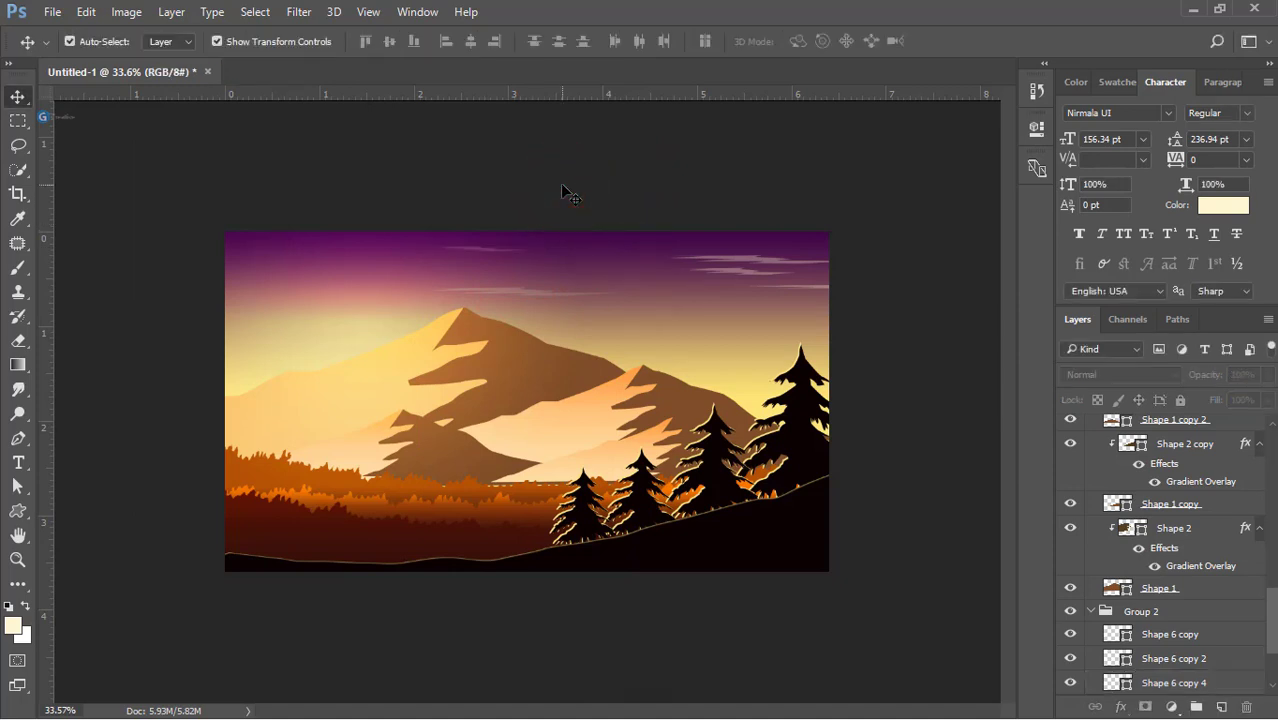
Try nudging the main mountain down toward the rear treeline, and nudge it back up
left_click(516, 386)
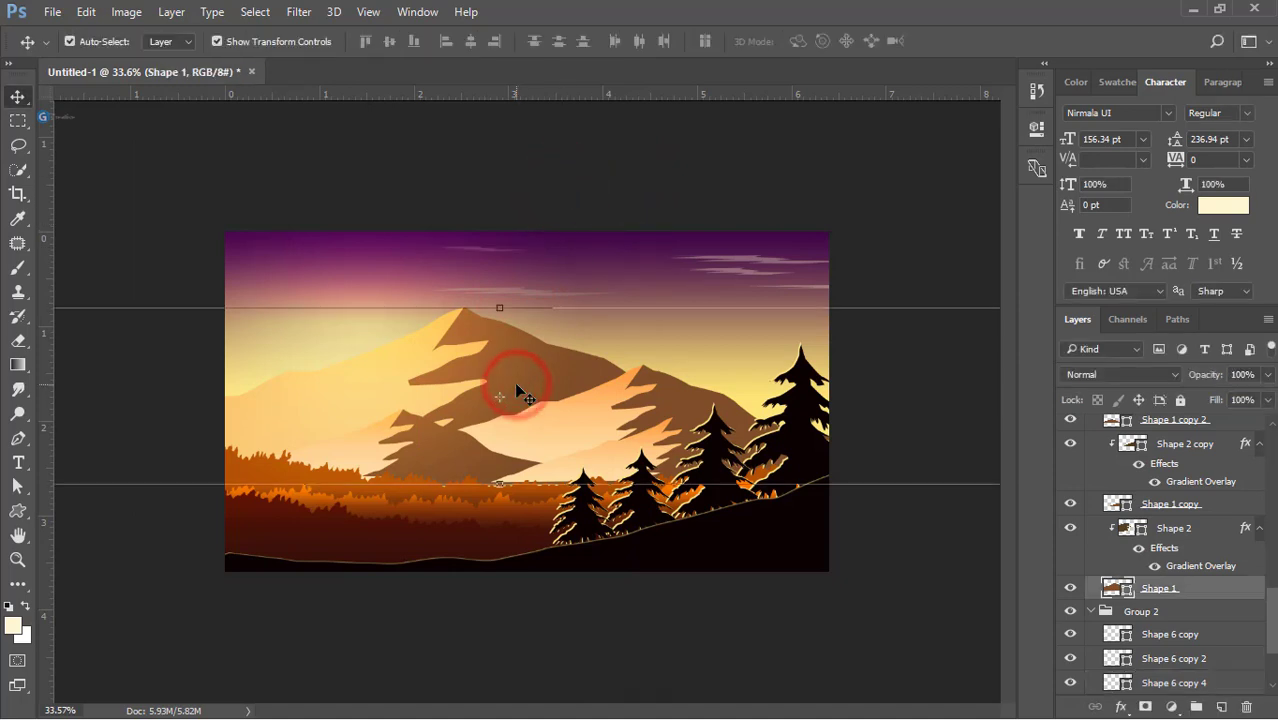
key("Down")
key("Down")
key("Down")
key("Down")
key("Down")
key("Down")
key("Down")
key("Down")
key("Down")
key("Down")
key("Up")
key("Up")
key("Up")
key("Up")
key("Up")
key("Up")
key("Up")
key("Up")
key("Up")
key("Up")
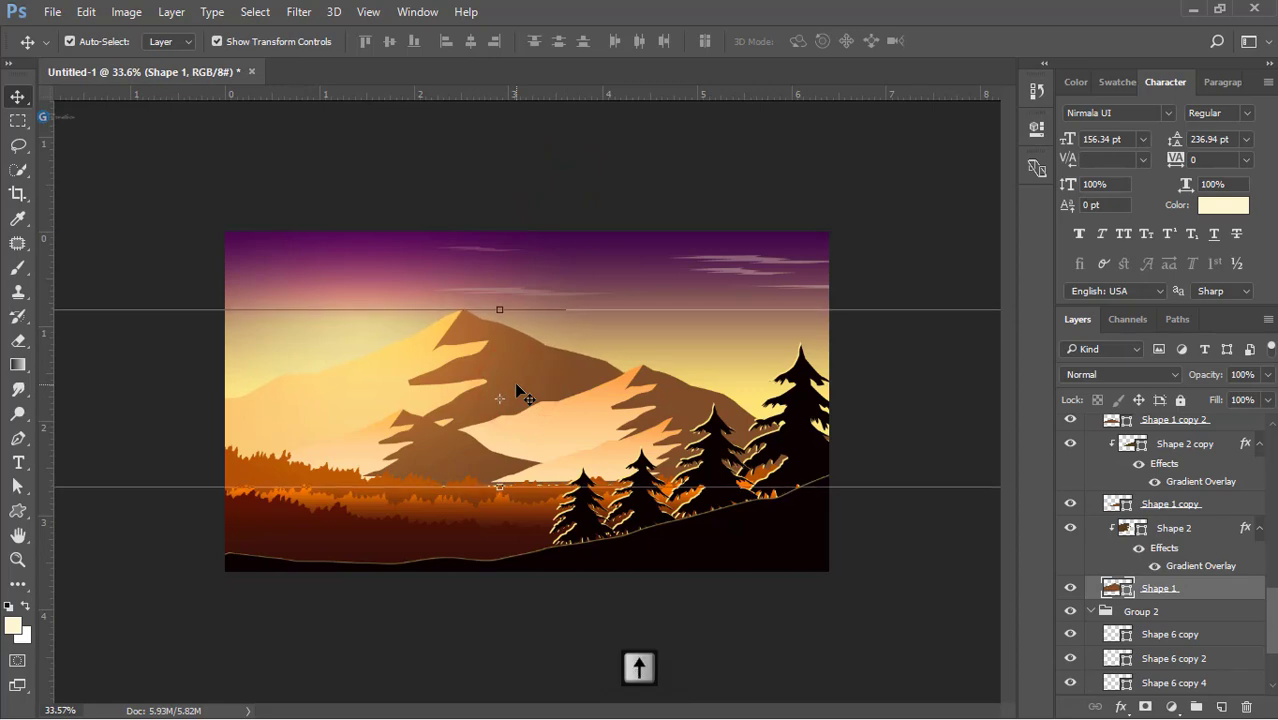
left_click(300, 154)
Switch the Move tool's auto-select to Group and select the mountain group
left_click(162, 41)
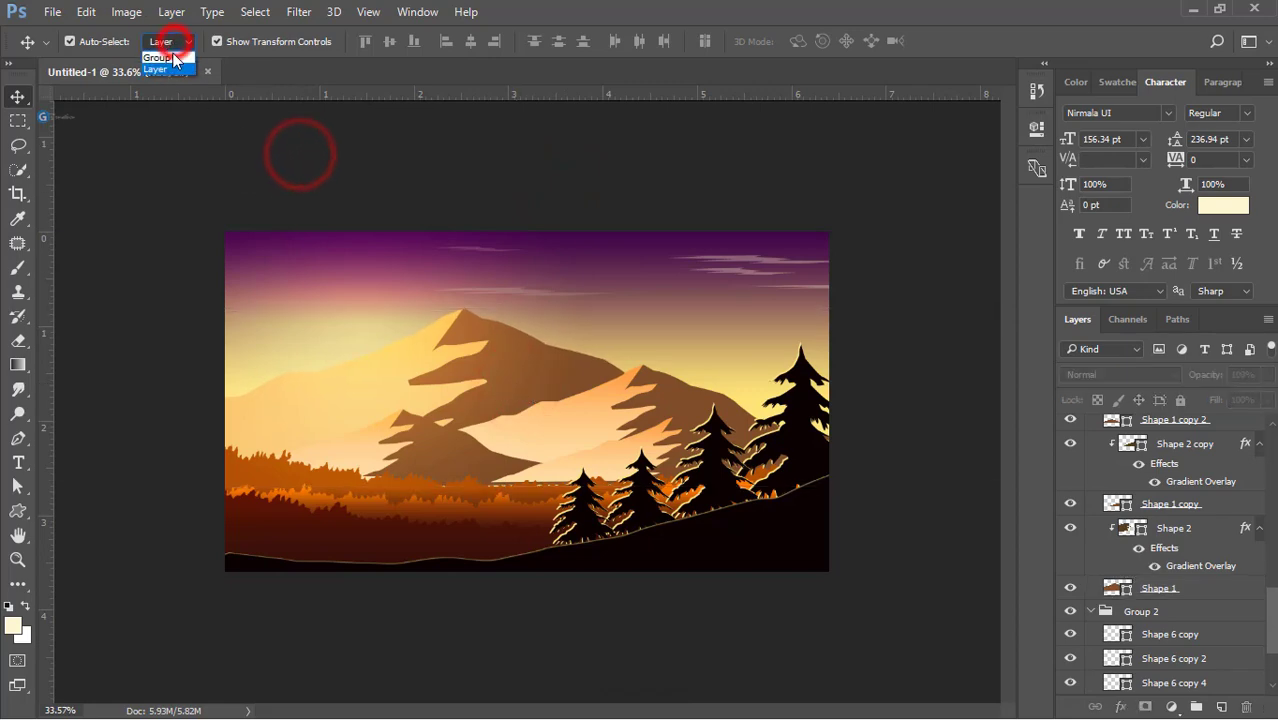
left_click(168, 50)
left_click(505, 358)
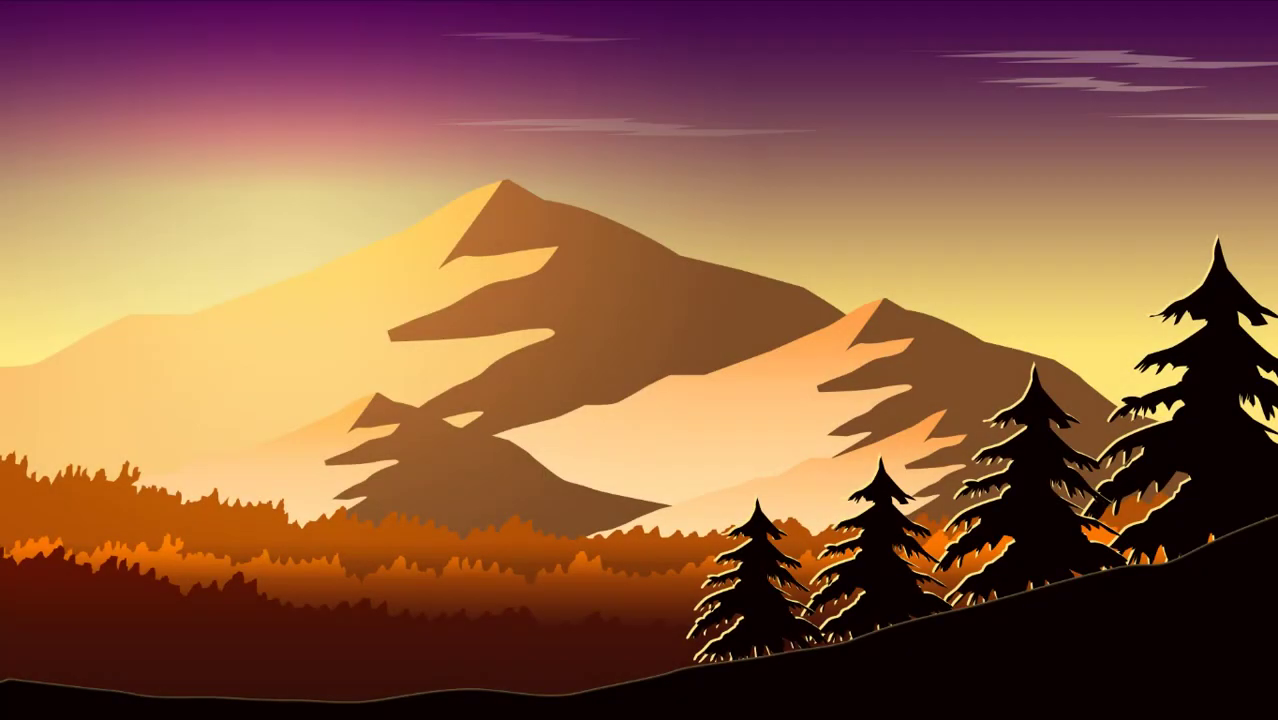